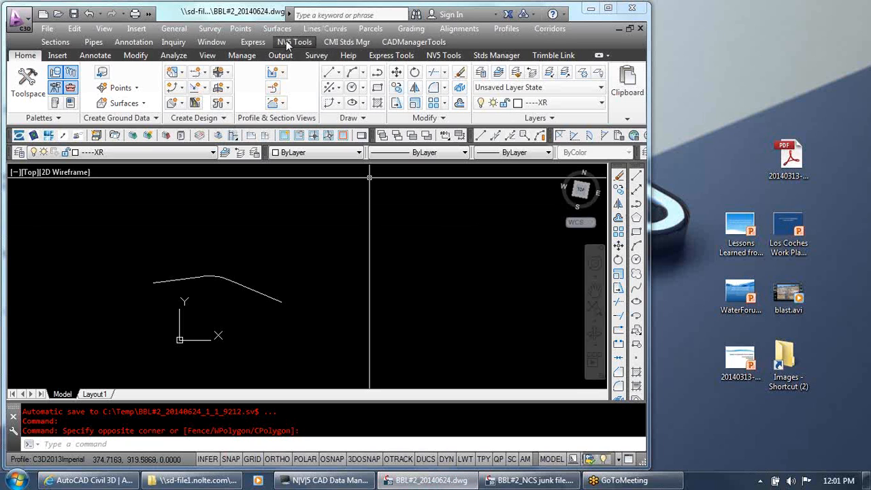
Maximize the program window and undock the Create Lines toolbar so it floats over the drawing area
{"action": "double_click", "coordinate": [233, 15]}
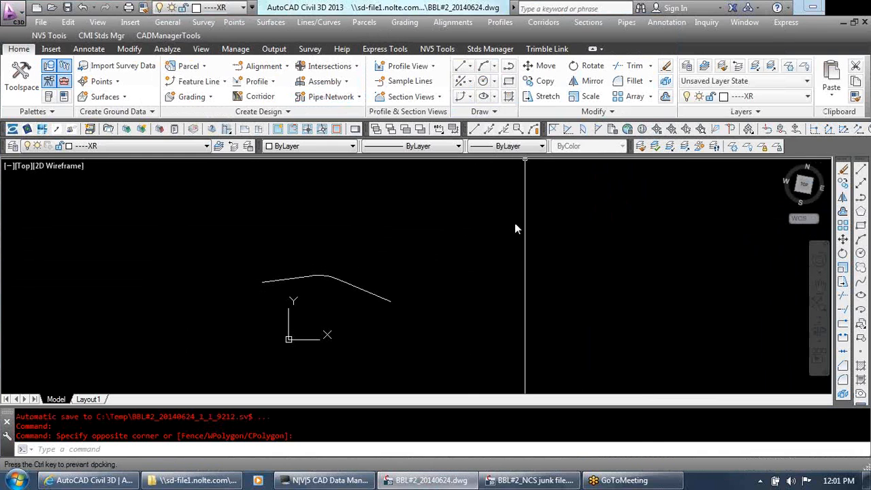
{"action": "left_click_drag", "start_coordinate": [525, 159], "coordinate": [521, 217]}
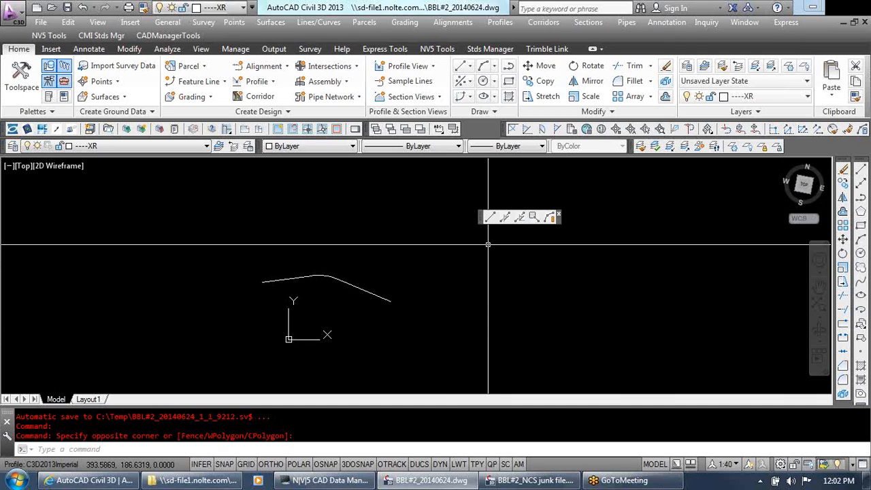
{"action": "left_click", "coordinate": [318, 22]}
{"action": "mouse_move", "coordinate": [331, 39]}
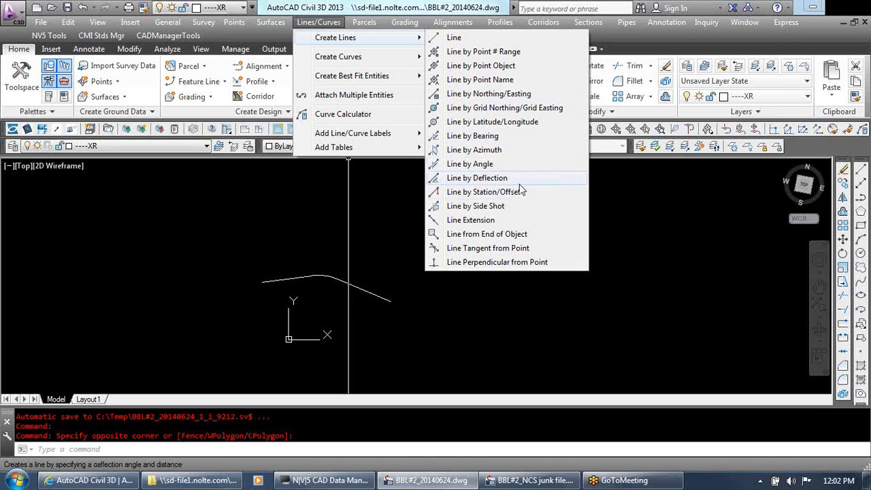
{"action": "left_click", "coordinate": [651, 242]}
{"action": "left_click", "coordinate": [562, 298]}
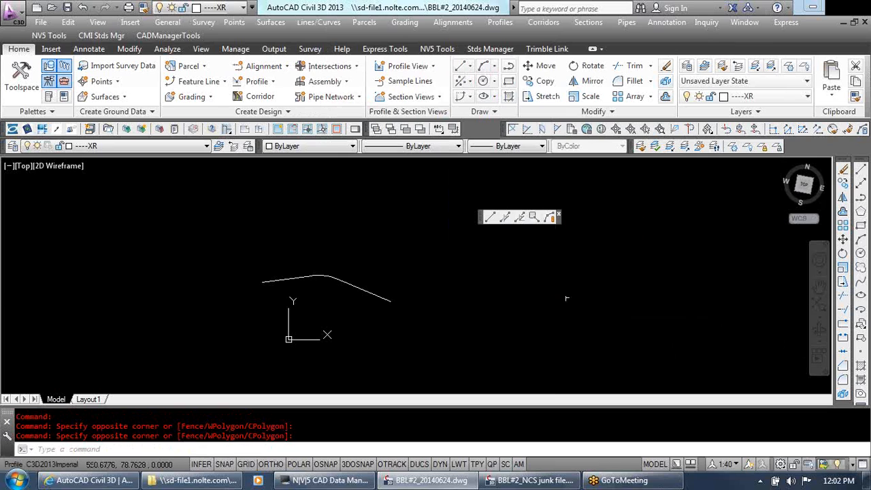
Start Line by Angle, cancel its transparent prompt and draw a short line segment above the existing curve
{"action": "left_click", "coordinate": [505, 217]}
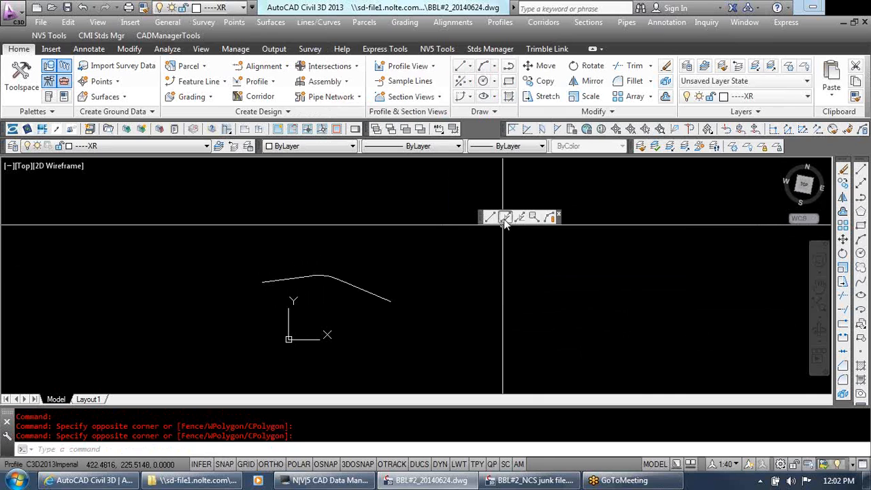
{"action": "left_click", "coordinate": [356, 196]}
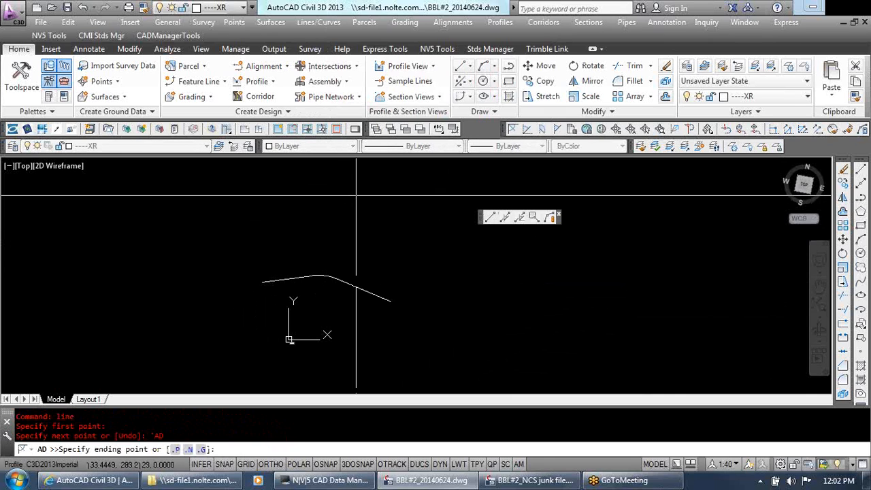
{"action": "key", "text": "Escape"}
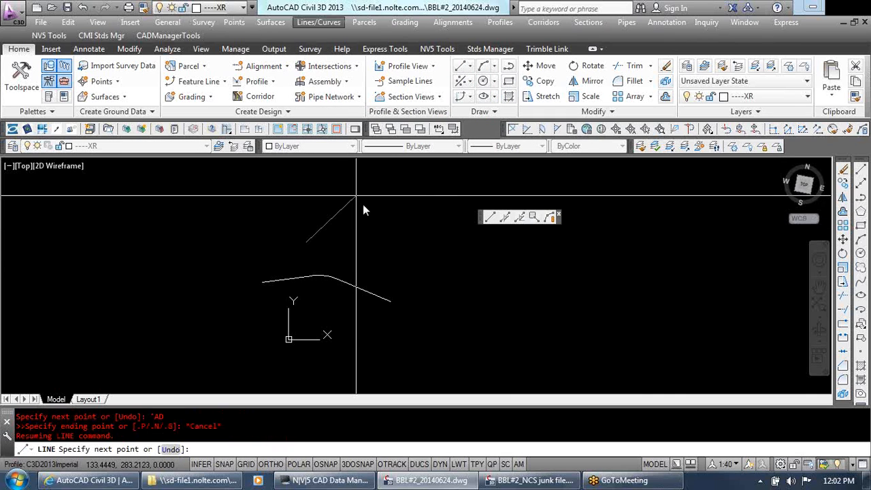
{"action": "left_click", "coordinate": [366, 255]}
{"action": "key", "text": "Escape"}
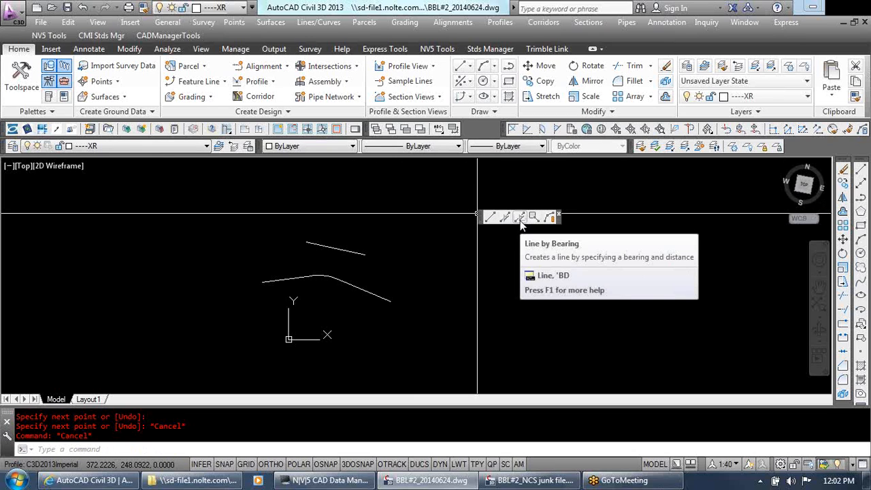
{"action": "left_click", "coordinate": [318, 24]}
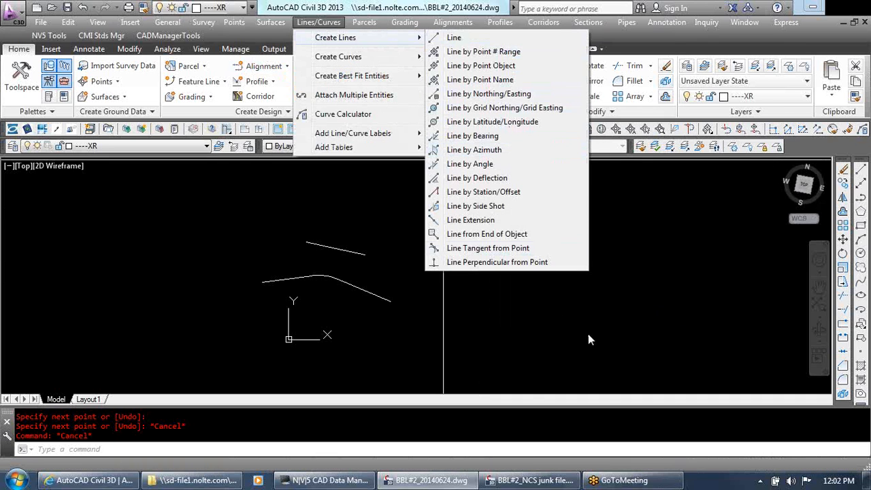
{"action": "left_click", "coordinate": [652, 268]}
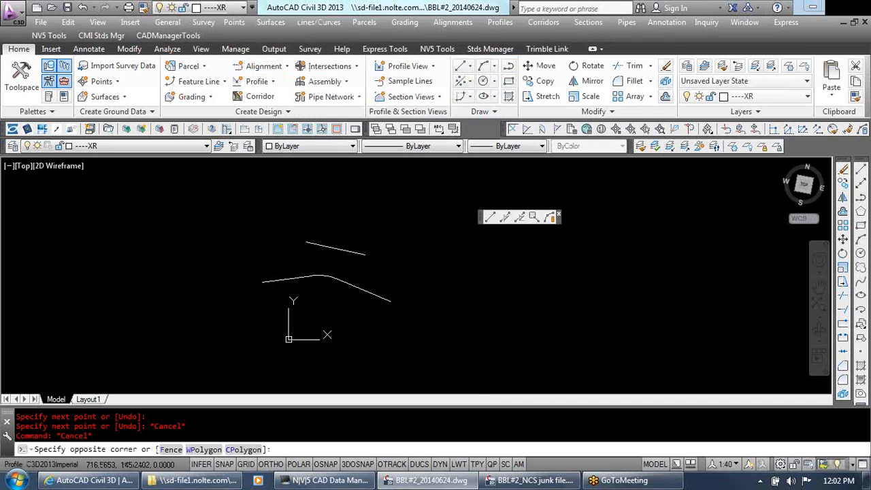
{"action": "key", "text": "Escape"}
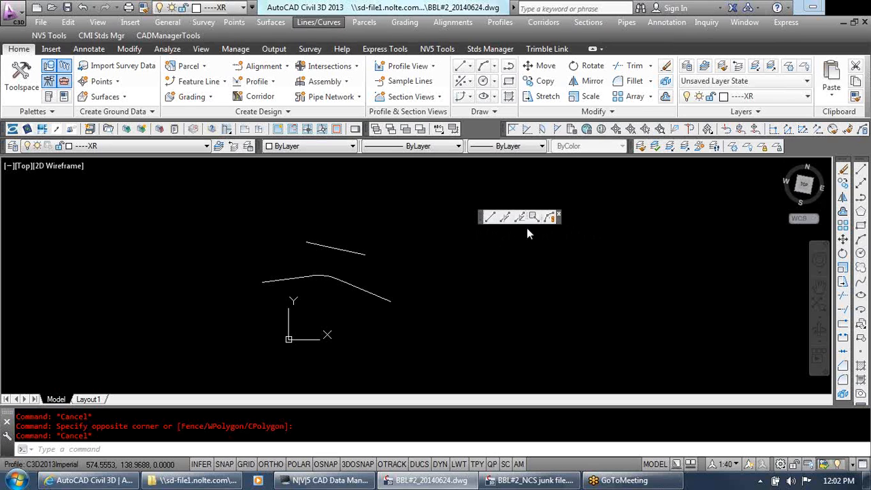
{"action": "left_click", "coordinate": [388, 242]}
{"action": "left_click", "coordinate": [376, 227]}
Open the Customize User Interface editor with the cui command and expand CUSTOMCIVIL's Partial Customization Files
{"action": "type", "text": "cui"}
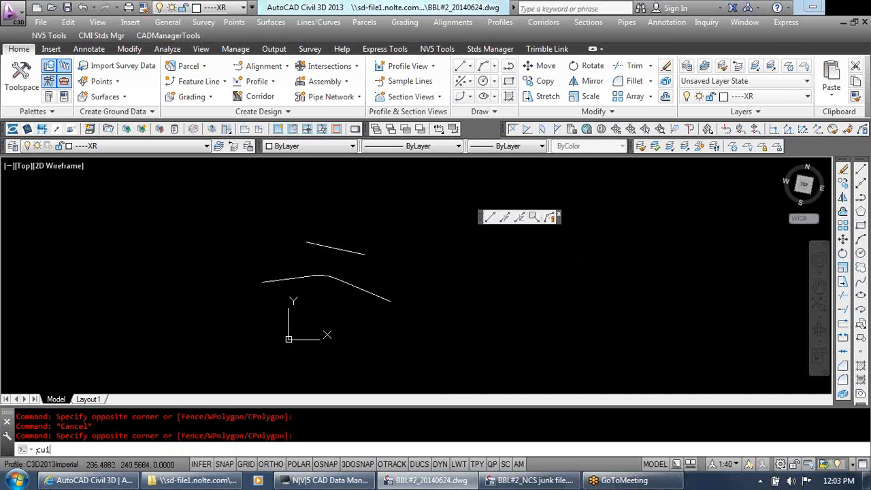
{"action": "key", "text": "Return"}
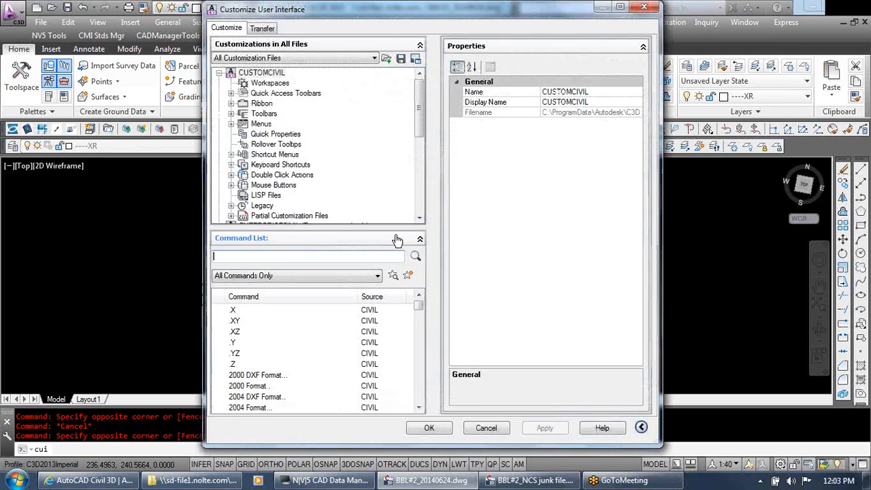
{"action": "mouse_move", "coordinate": [420, 102]}
{"action": "left_mouse_down"}
{"action": "mouse_move", "coordinate": [418, 151]}
{"action": "mouse_move", "coordinate": [422, 101]}
{"action": "left_mouse_up"}
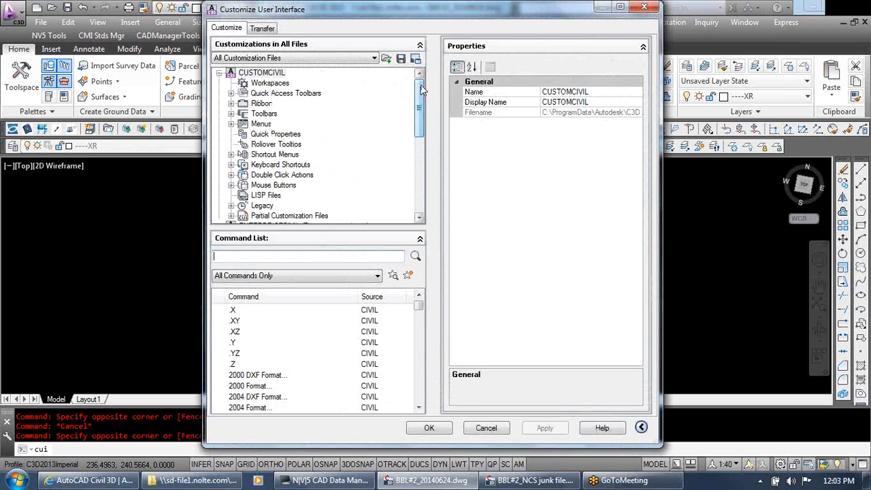
{"action": "scroll", "coordinate": [419, 95], "scroll_direction": "down", "scroll_amount": 1}
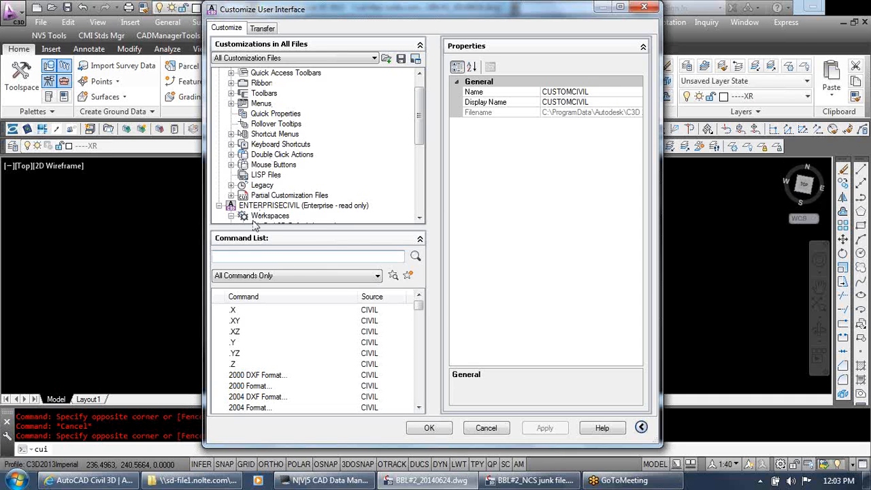
{"action": "left_click", "coordinate": [232, 195]}
{"action": "scroll", "coordinate": [363, 180], "scroll_direction": "down", "scroll_amount": 2}
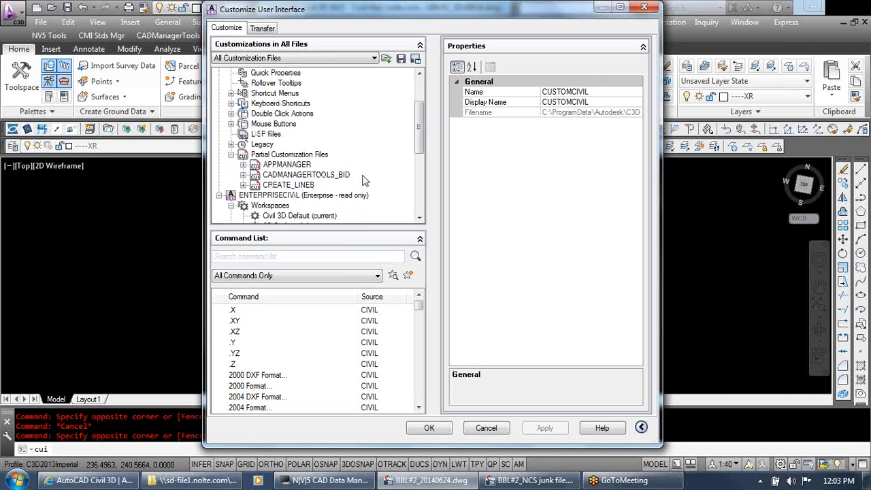
Inspect the Create Lines toolbar inside the CREATE_LINES partial customization file and close the editor without saving changes
{"action": "left_click", "coordinate": [293, 185]}
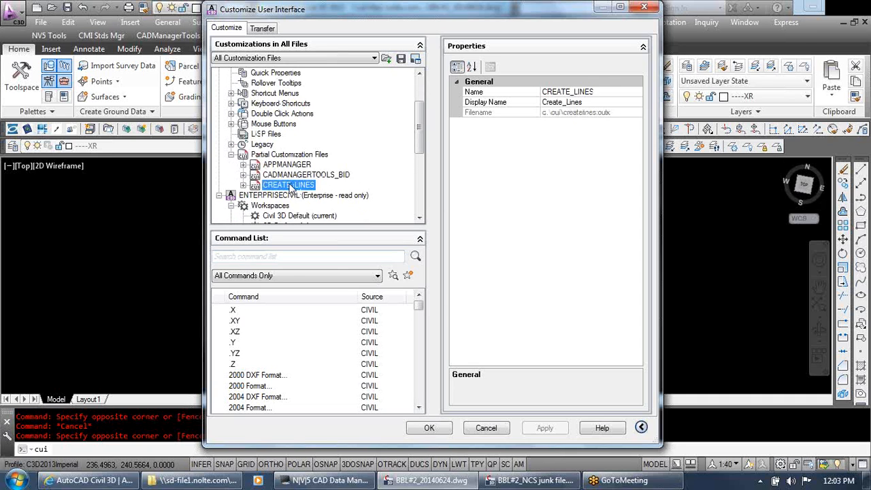
{"action": "left_click", "coordinate": [243, 185]}
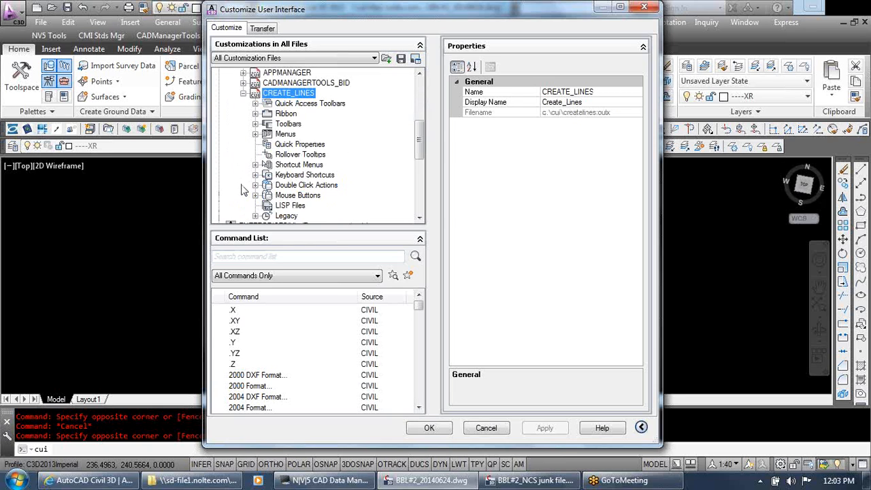
{"action": "left_click", "coordinate": [255, 124]}
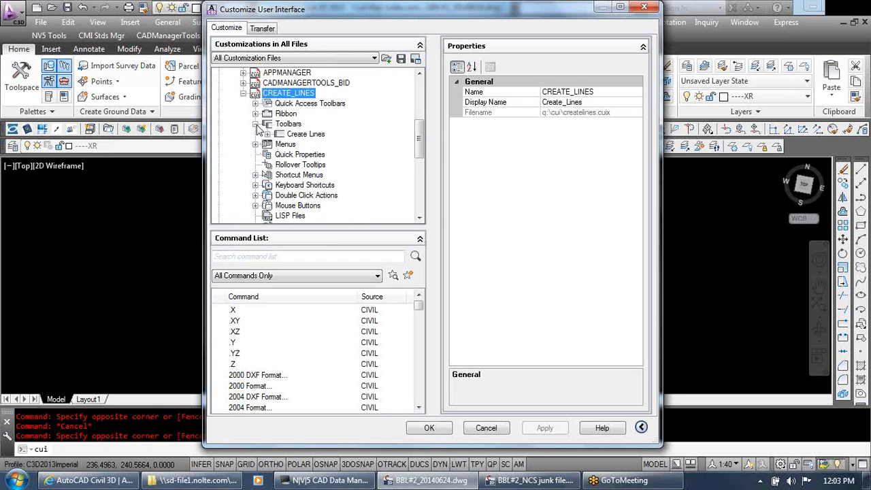
{"action": "left_click", "coordinate": [280, 135]}
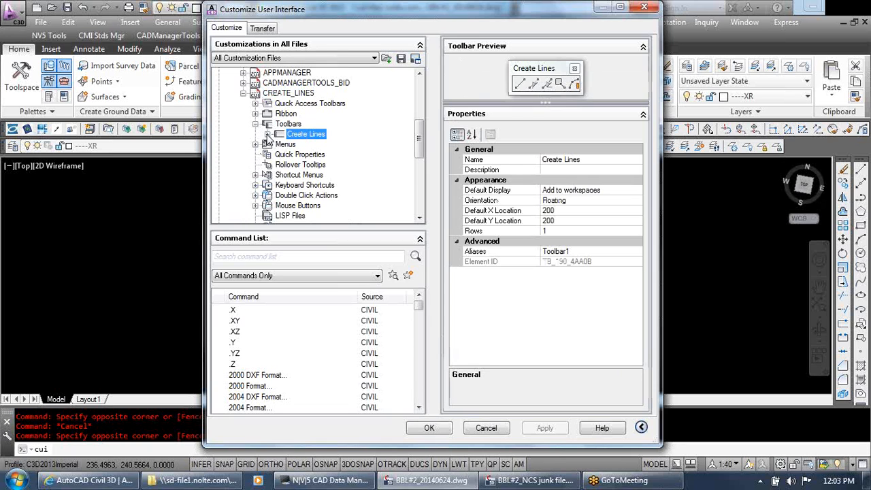
{"action": "left_click", "coordinate": [305, 136]}
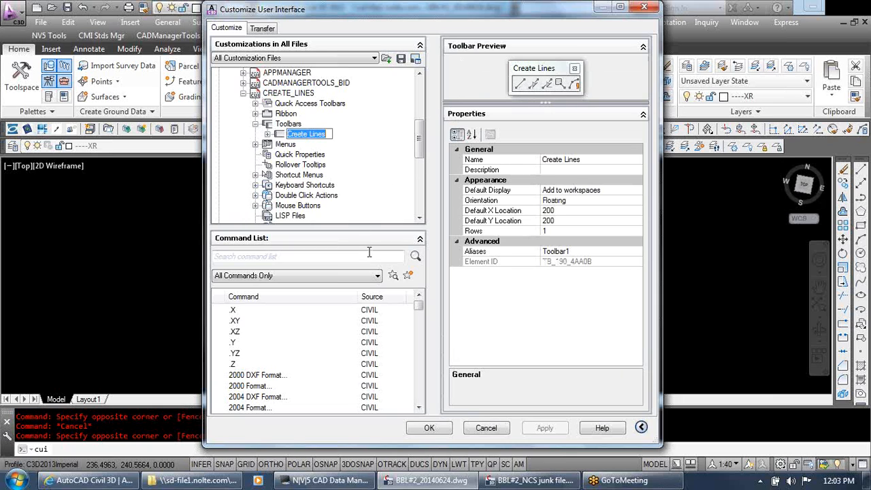
{"action": "left_click", "coordinate": [483, 434]}
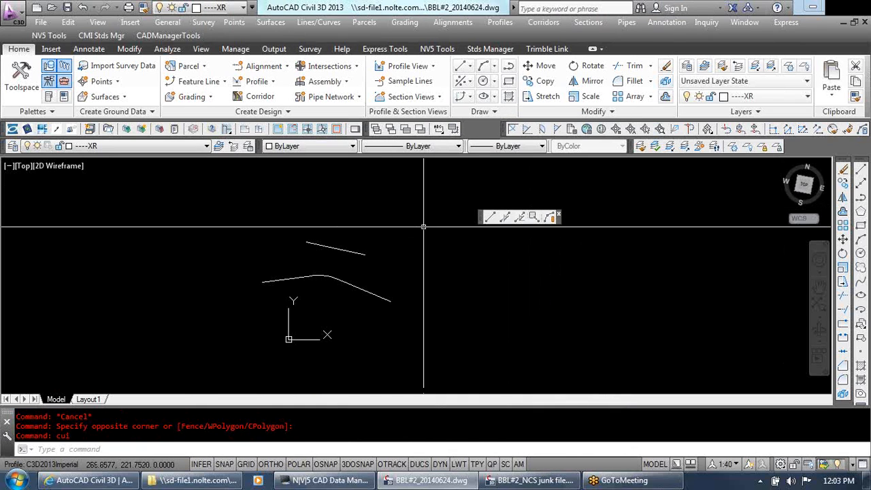
Dock the floating Create Lines toolbar back into the toolbar row above the drawing
{"action": "key", "text": "Escape"}
{"action": "key", "text": "Escape"}
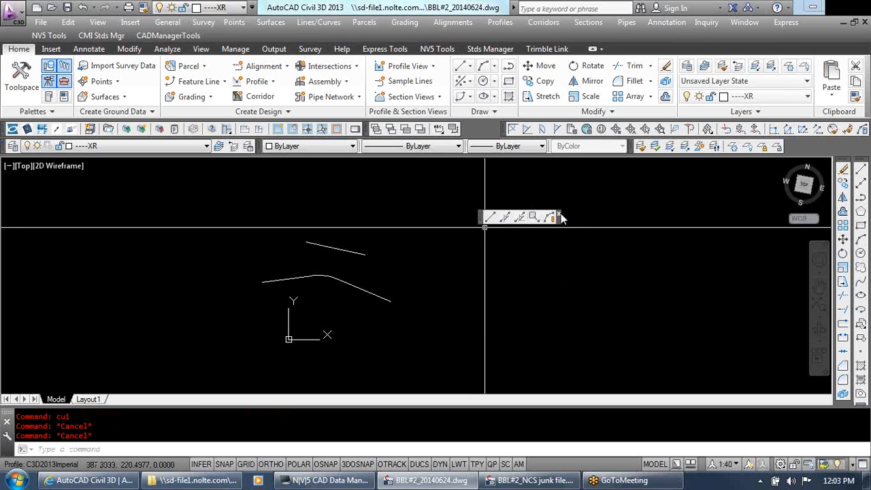
{"action": "mouse_move", "coordinate": [482, 216]}
{"action": "left_mouse_down"}
{"action": "mouse_move", "coordinate": [481, 154]}
{"action": "mouse_move", "coordinate": [470, 132]}
{"action": "left_mouse_up"}
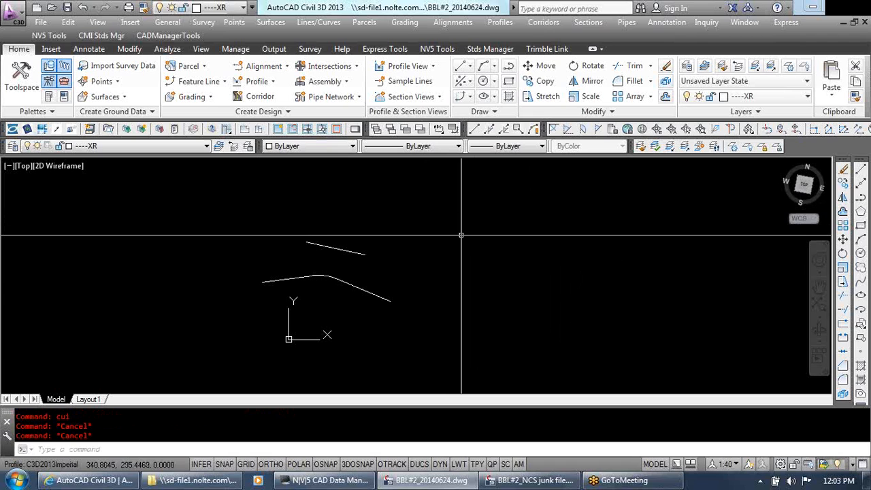
Erase the short line segment above the existing curve
{"action": "left_click", "coordinate": [370, 268]}
{"action": "left_click", "coordinate": [363, 247]}
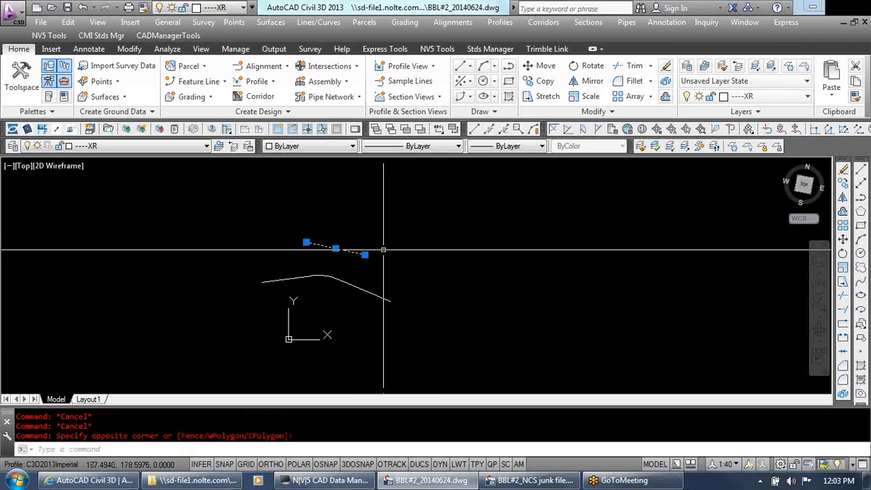
{"action": "key", "text": "Delete"}
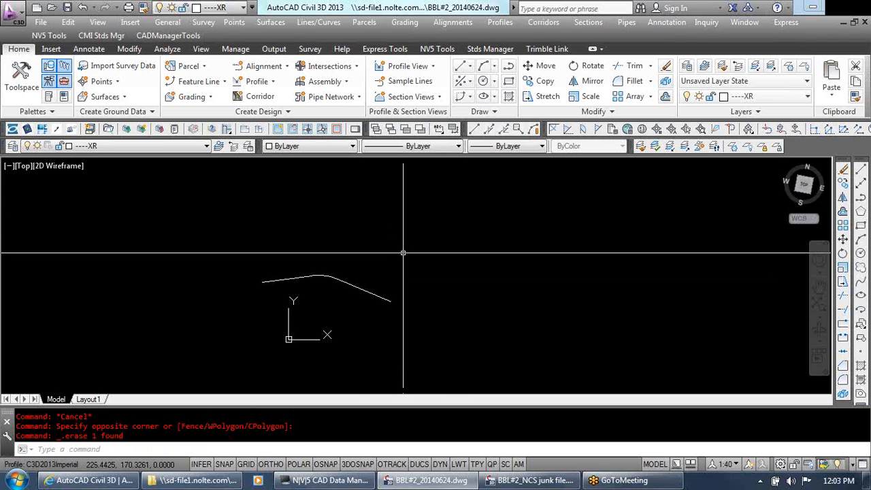
{"action": "key", "text": "Escape"}
{"action": "key", "text": "Escape"}
{"action": "key", "text": "Escape"}
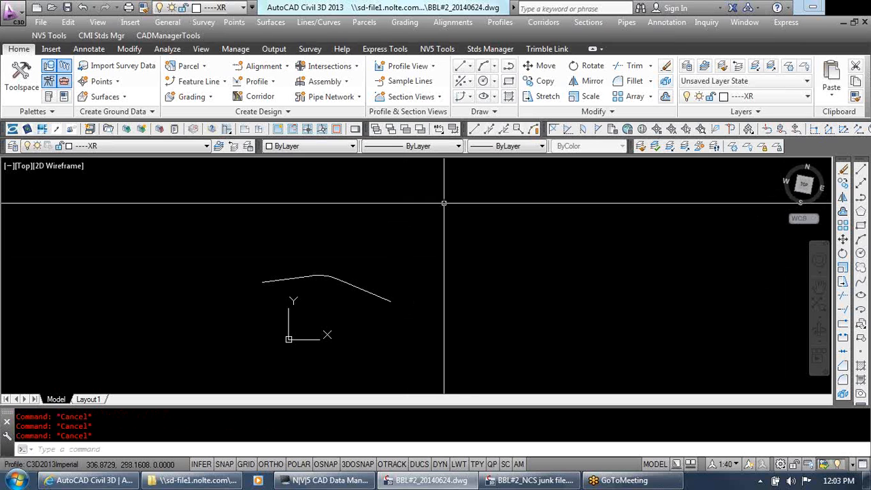
Switch to the browser to view the Autodesk Exchange Apps page for AutoCAD Civil 3D, and return to the drawing
{"action": "left_click", "coordinate": [89, 481]}
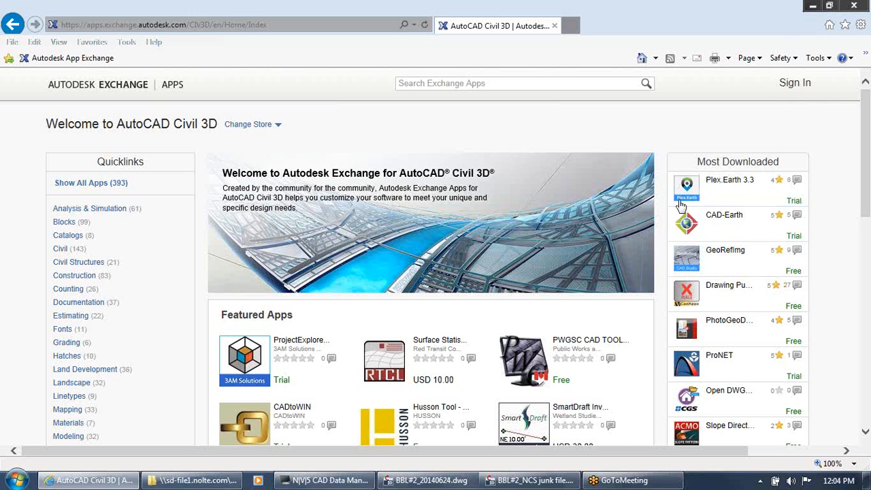
{"action": "left_click", "coordinate": [814, 7]}
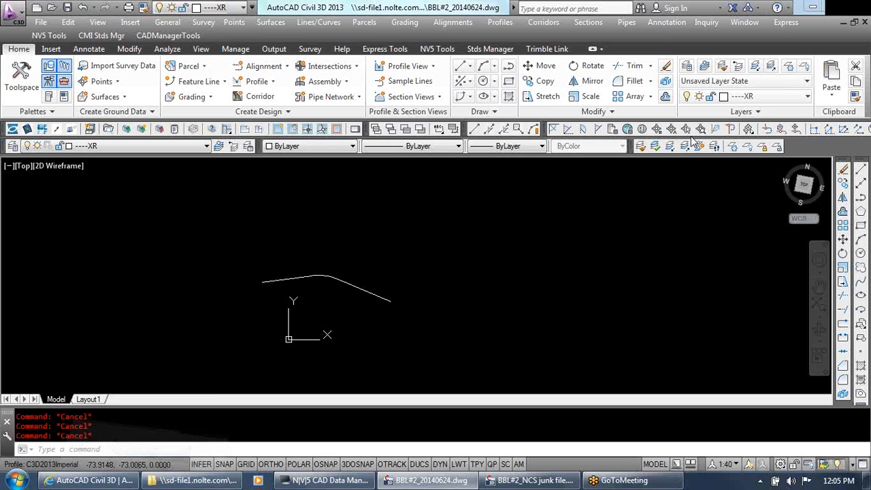
{"action": "left_click", "coordinate": [583, 270]}
{"action": "left_click", "coordinate": [573, 294]}
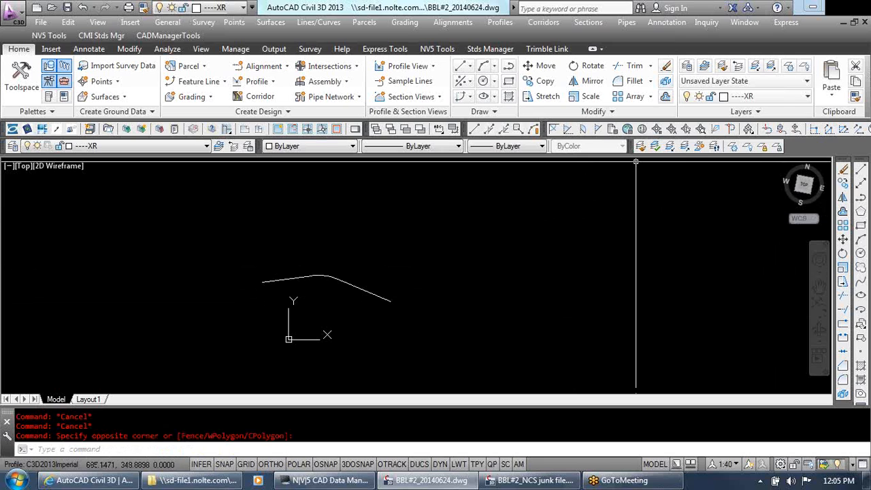
Launch BatchInDatabase and browse its batch command list from the Annotation commands down to the Xref commands
{"action": "left_click", "coordinate": [173, 36]}
{"action": "left_click", "coordinate": [182, 52]}
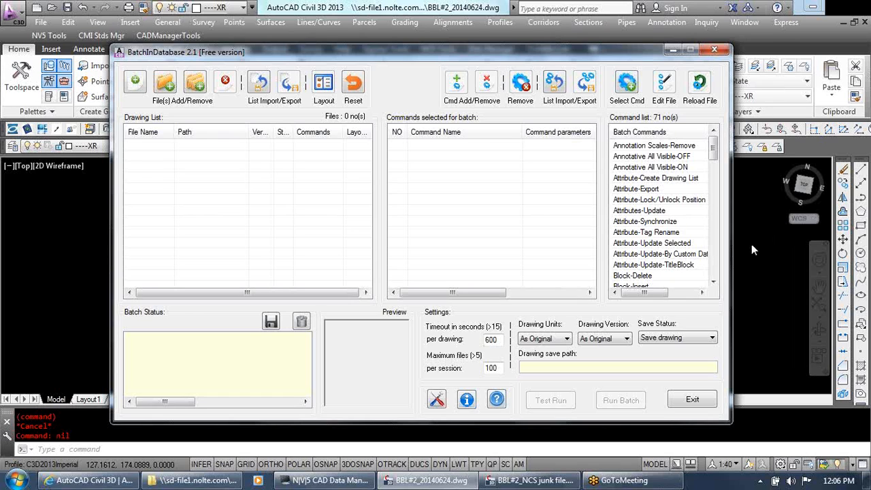
{"action": "left_click", "coordinate": [716, 262]}
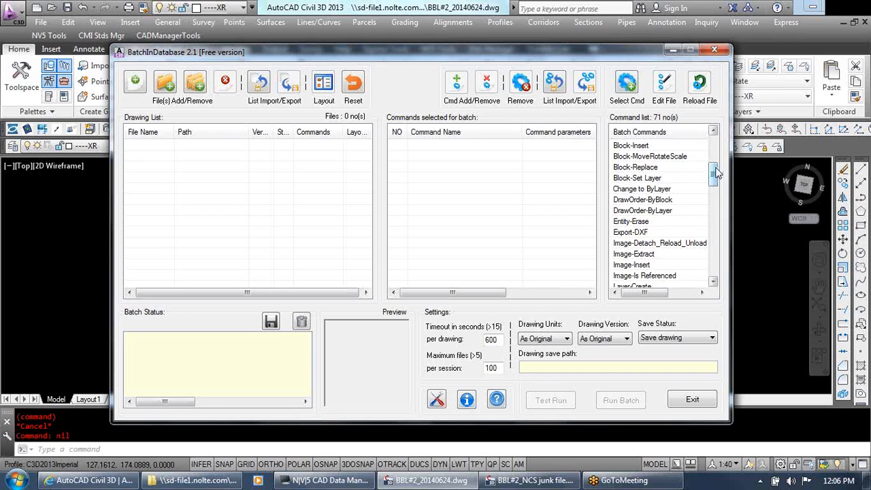
{"action": "left_click_drag", "start_coordinate": [713, 172], "coordinate": [711, 143]}
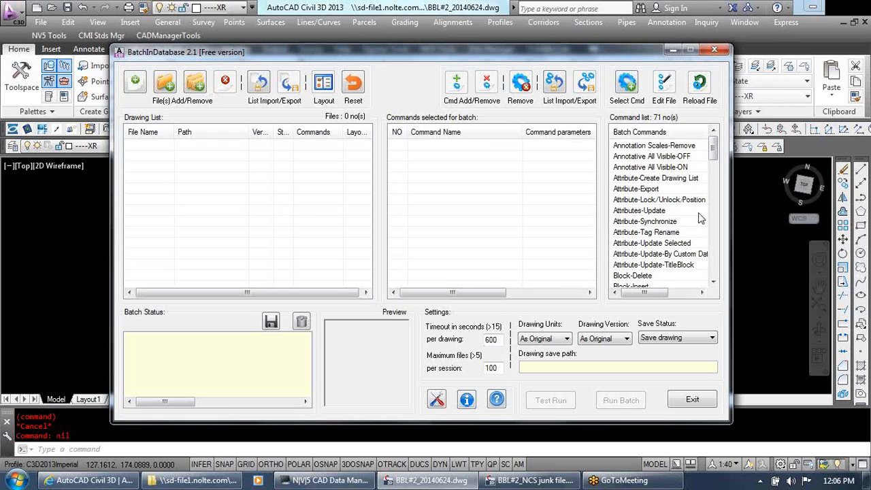
{"action": "left_click", "coordinate": [714, 264]}
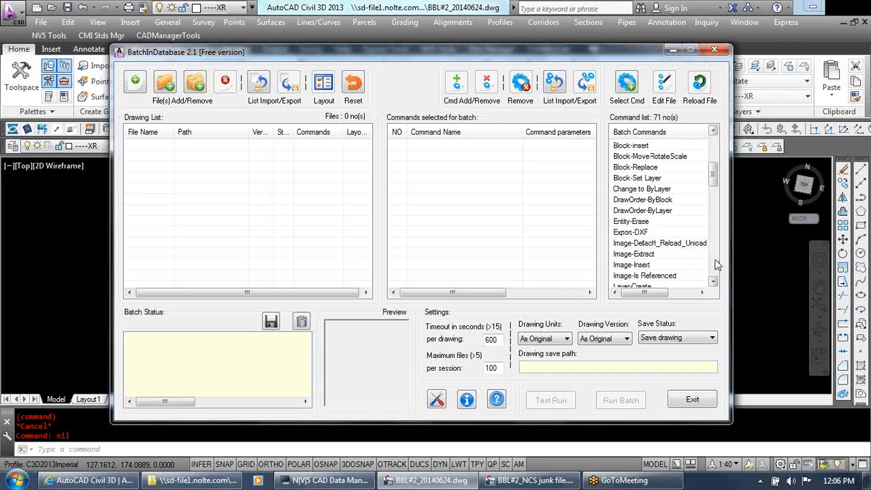
{"action": "left_click", "coordinate": [715, 264]}
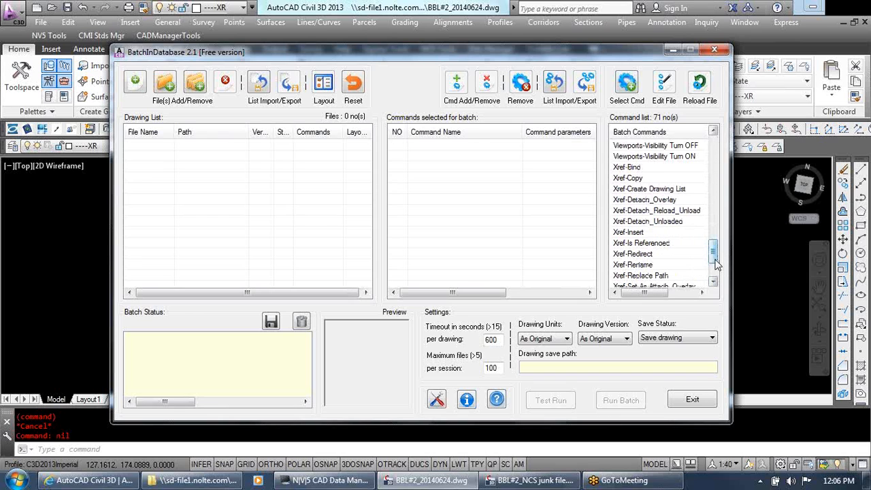
{"action": "left_click", "coordinate": [626, 256]}
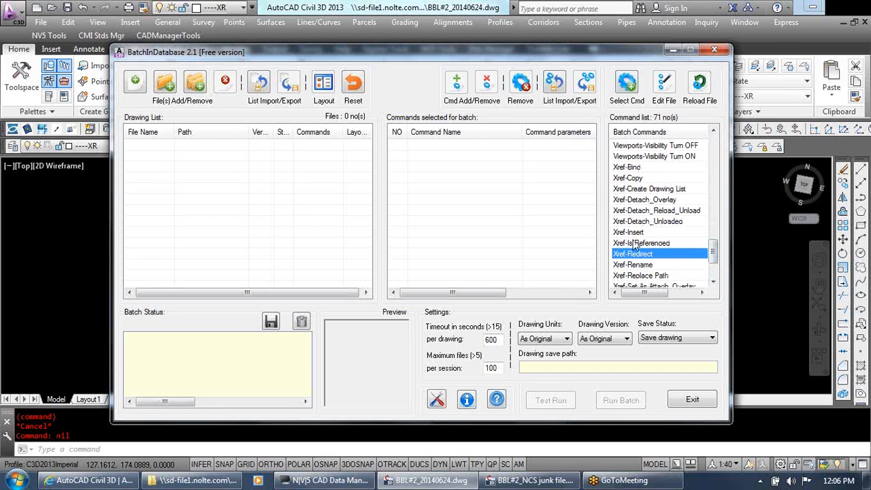
{"action": "left_click", "coordinate": [636, 190]}
{"action": "left_click", "coordinate": [658, 223]}
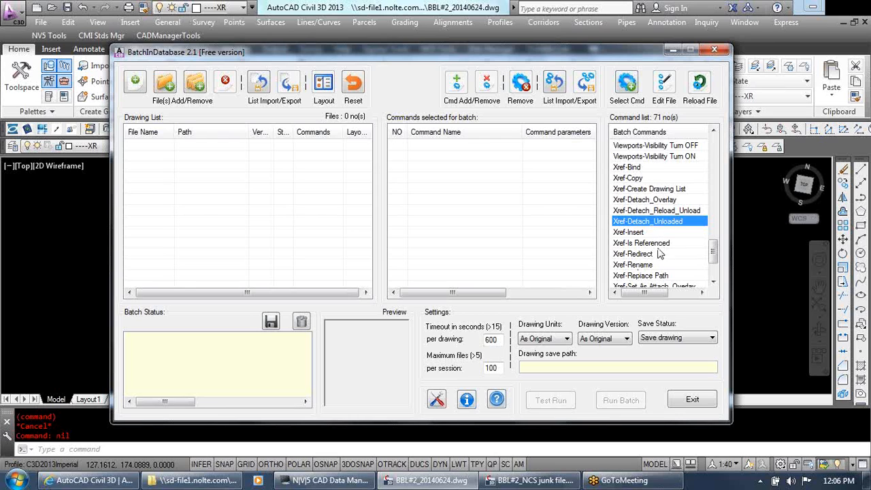
Open the settings of the Layer-Prop Change batch command and move its dialog clear of the window edge
{"action": "scroll", "coordinate": [712, 160], "scroll_direction": "up", "scroll_amount": 4}
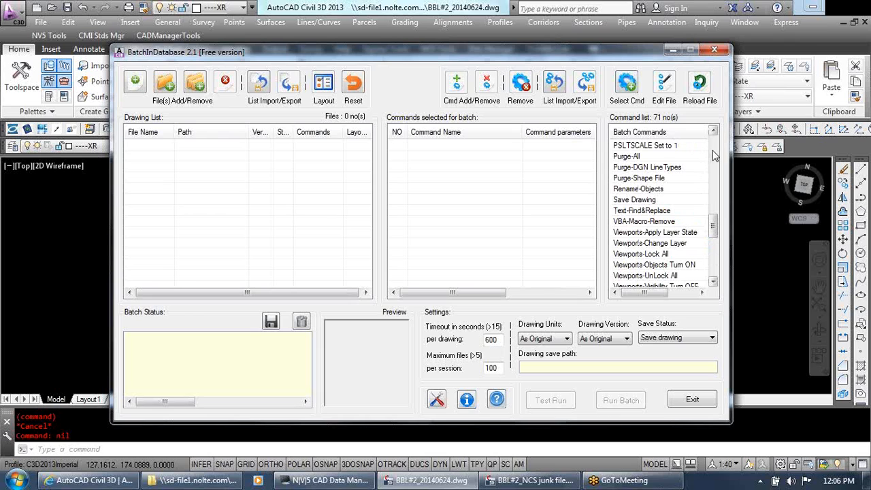
{"action": "scroll", "coordinate": [714, 155], "scroll_direction": "up", "scroll_amount": 4}
{"action": "left_click", "coordinate": [673, 158]}
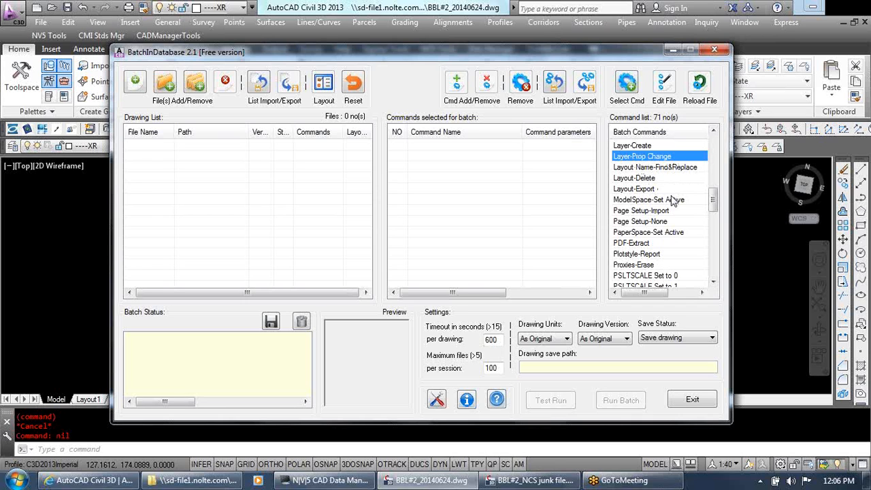
{"action": "left_click", "coordinate": [627, 83]}
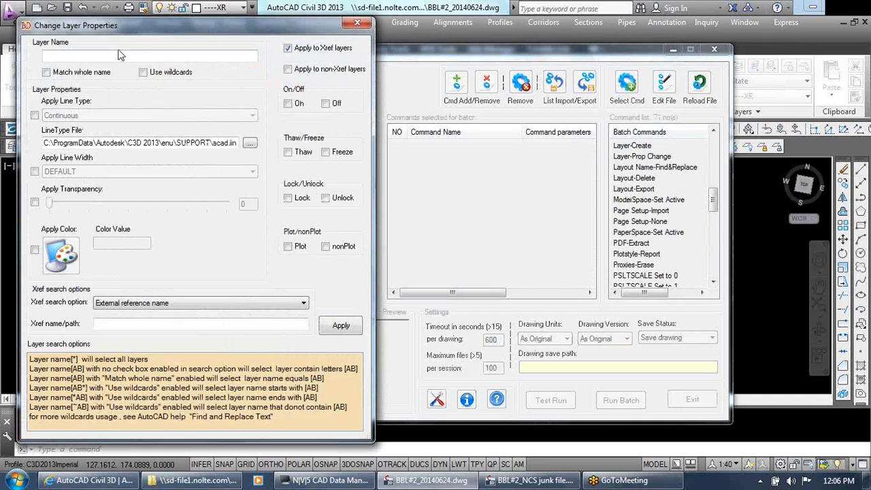
{"action": "left_click_drag", "start_coordinate": [301, 14], "coordinate": [472, 6]}
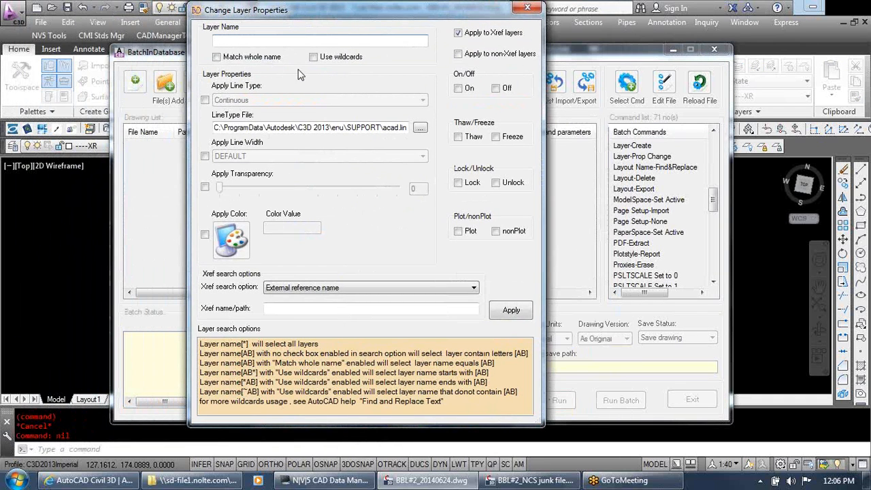
Set the layer change to turn off and freeze layer TB1, and try to apply it to Xref layers
{"action": "type", "text": "TB|"}
{"action": "left_click", "coordinate": [495, 137]}
{"action": "left_click", "coordinate": [496, 88]}
{"action": "left_click", "coordinate": [520, 312]}
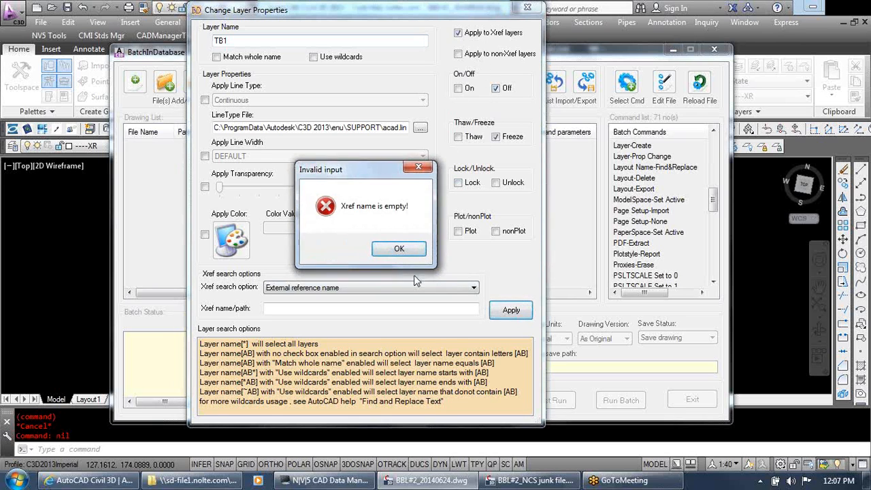
{"action": "left_click", "coordinate": [399, 250]}
Switch the layer change to non-Xref layers and apply it to the commands selected for batch
{"action": "left_click", "coordinate": [458, 53]}
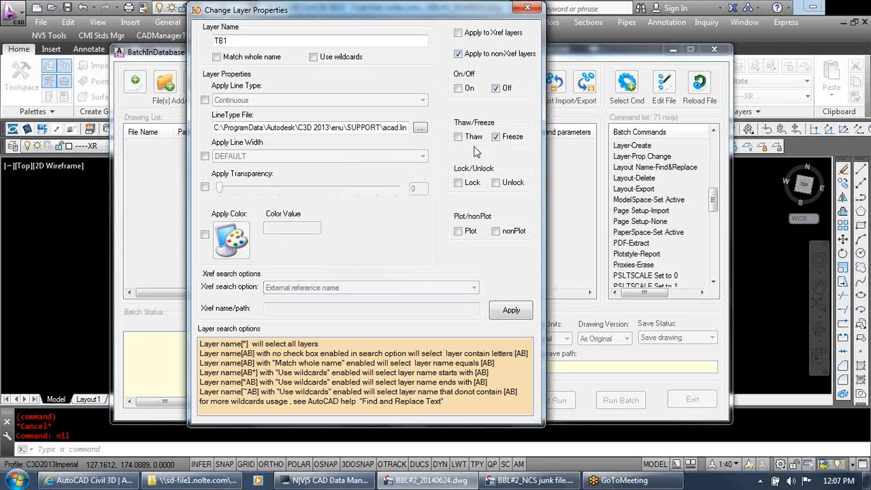
{"action": "left_click", "coordinate": [515, 312]}
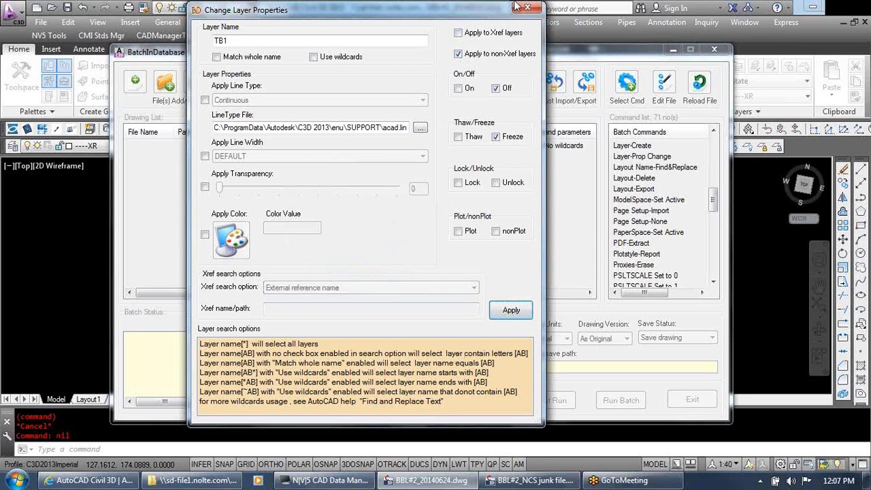
{"action": "left_click", "coordinate": [444, 147]}
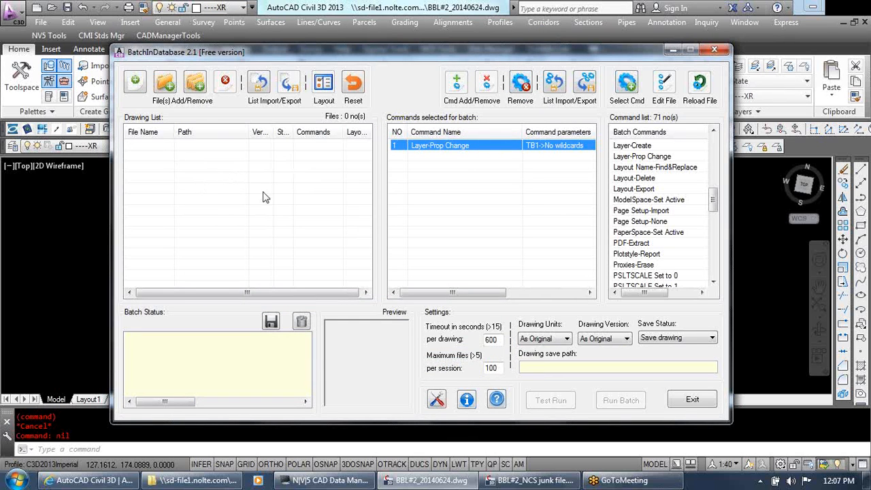
Bring up the BBL#2_NCS junk file drawing with BatchInDatabase minimized, and maximize its Civil 3D window
{"action": "left_click", "coordinate": [560, 482]}
{"action": "left_click", "coordinate": [534, 481]}
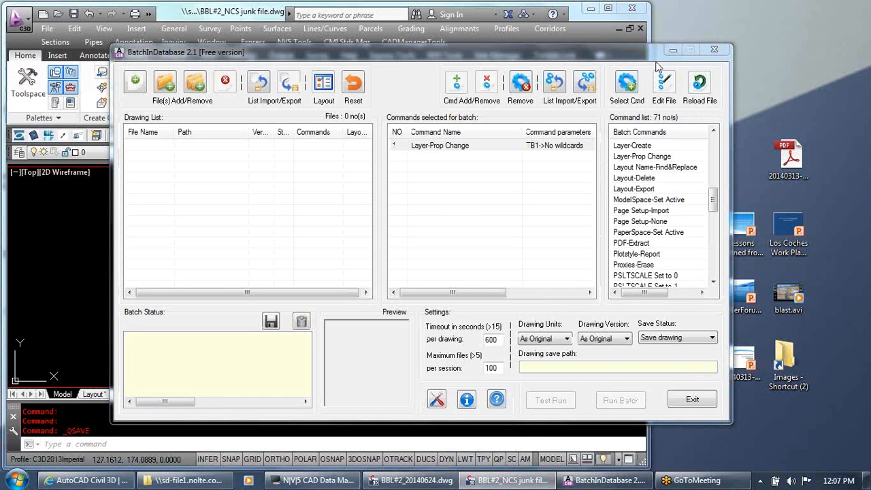
{"action": "left_click", "coordinate": [672, 50]}
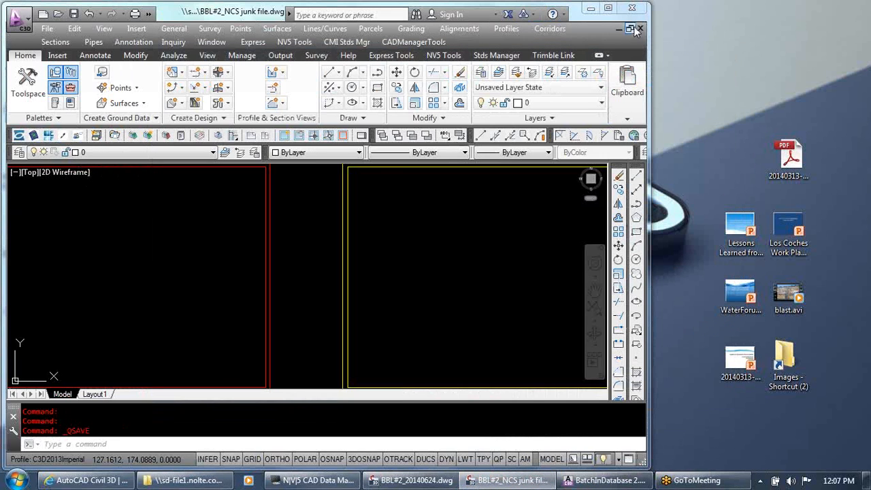
{"action": "left_click_drag", "start_coordinate": [215, 5], "coordinate": [220, 10]}
{"action": "double_click", "coordinate": [220, 9]}
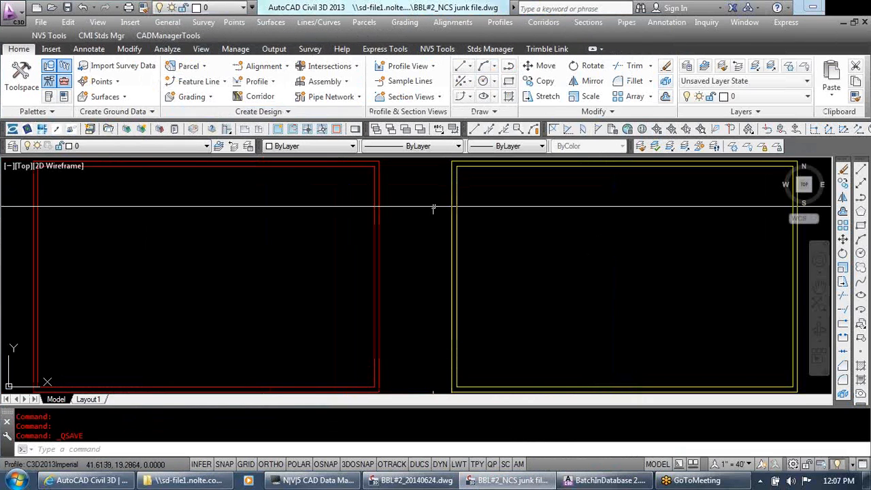
Check which layers the red border and the yellow border are on, clearing each selection
{"action": "left_click", "coordinate": [373, 322]}
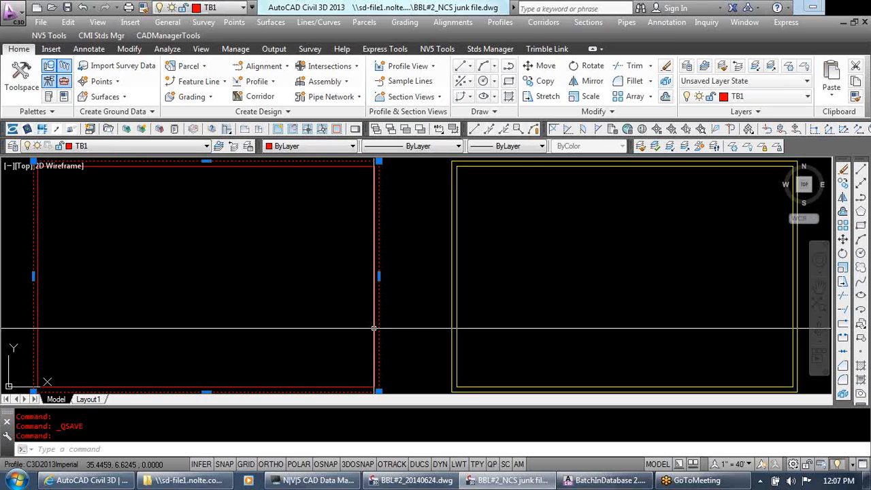
{"action": "key", "text": "Escape"}
{"action": "left_click_drag", "start_coordinate": [614, 350], "coordinate": [447, 322]}
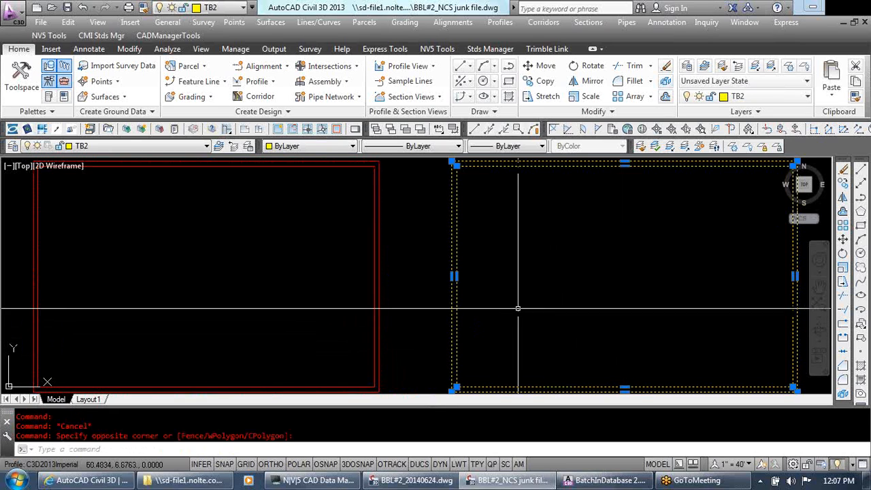
{"action": "key", "text": "Escape"}
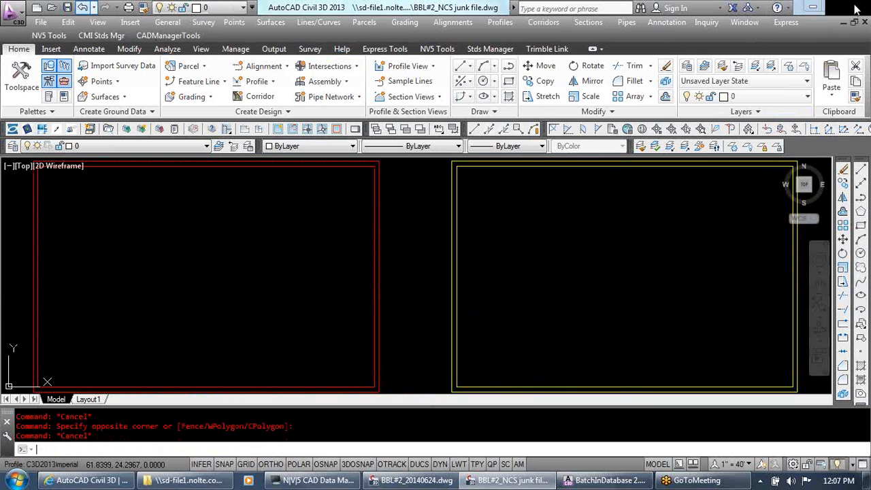
Try to save BBL#2_NCS junk file.dwg, and close it without saving changes
{"action": "key", "text": "ctrl+s"}
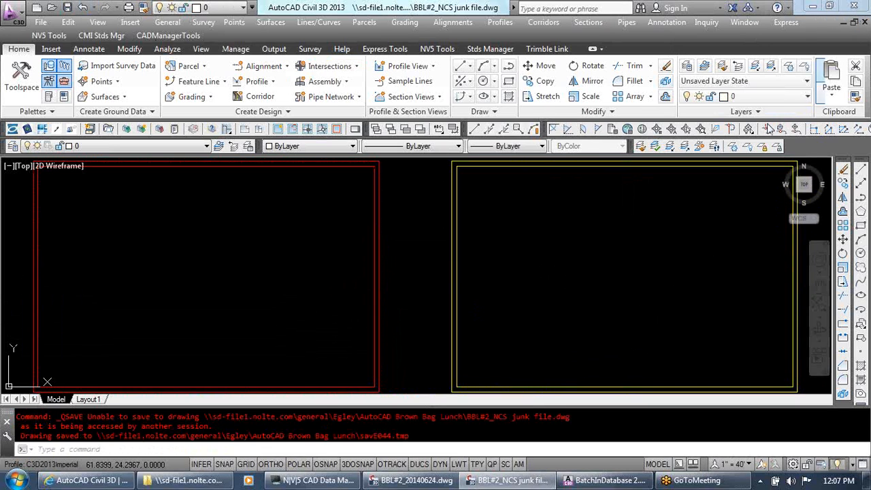
{"action": "left_click", "coordinate": [865, 25]}
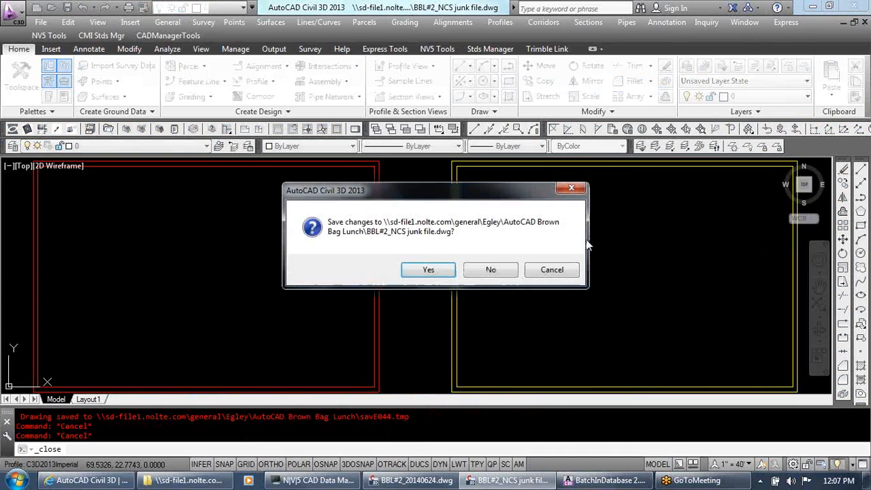
{"action": "left_click", "coordinate": [509, 265]}
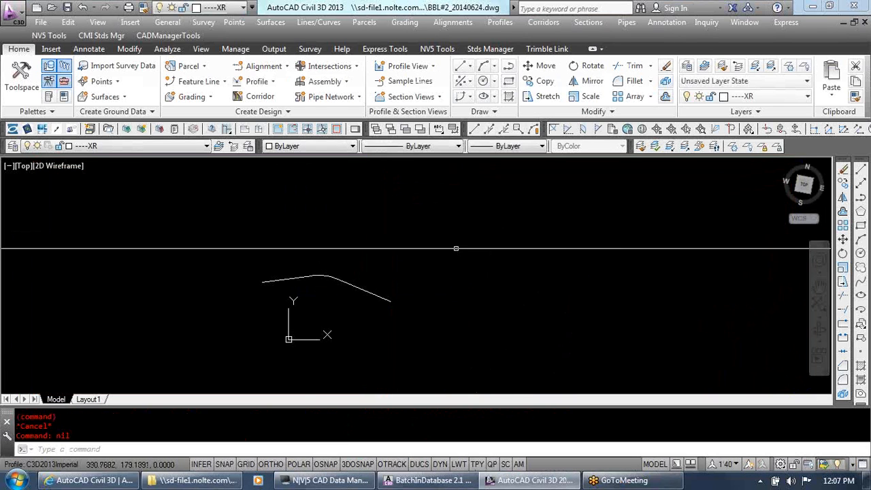
{"action": "left_click", "coordinate": [428, 481]}
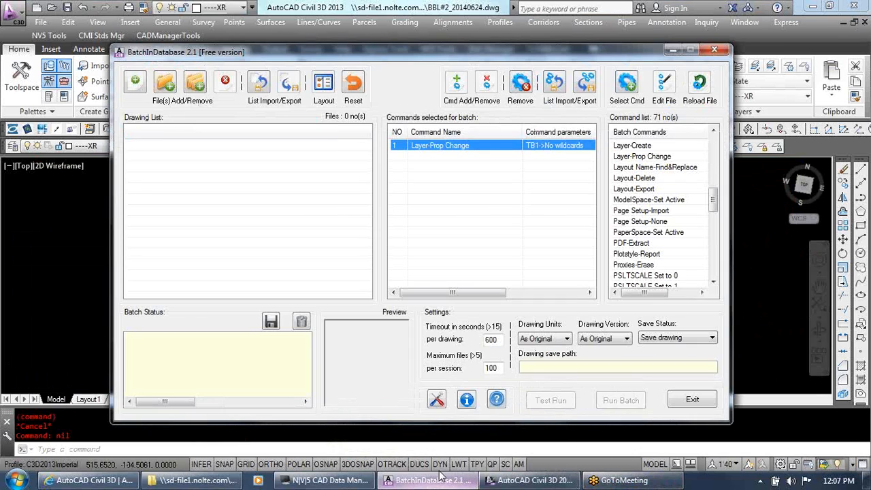
{"action": "left_click", "coordinate": [167, 90]}
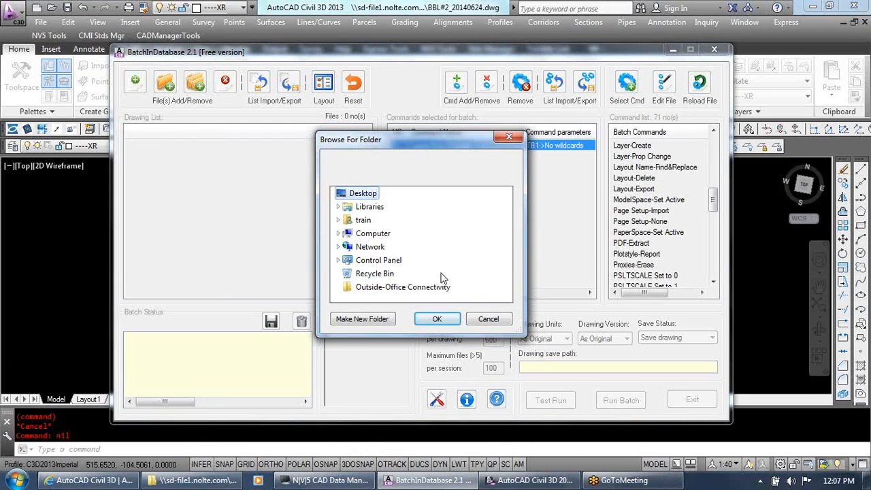
{"action": "left_click", "coordinate": [373, 235]}
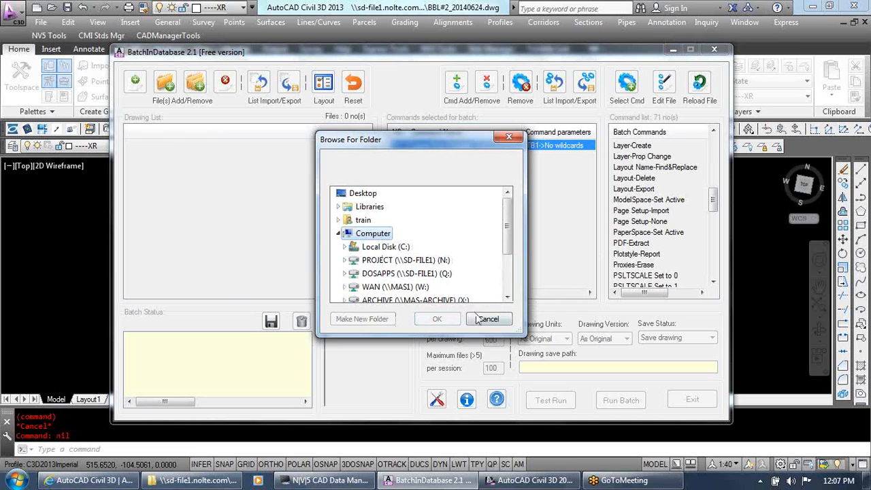
{"action": "mouse_move", "coordinate": [507, 234]}
{"action": "left_mouse_down"}
{"action": "mouse_move", "coordinate": [507, 253]}
{"action": "mouse_move", "coordinate": [506, 243]}
{"action": "left_mouse_up"}
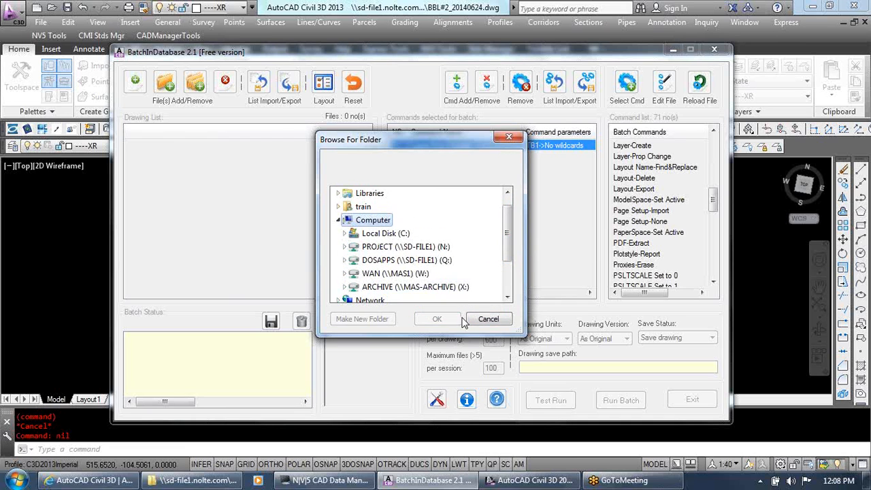
{"action": "left_click", "coordinate": [488, 319]}
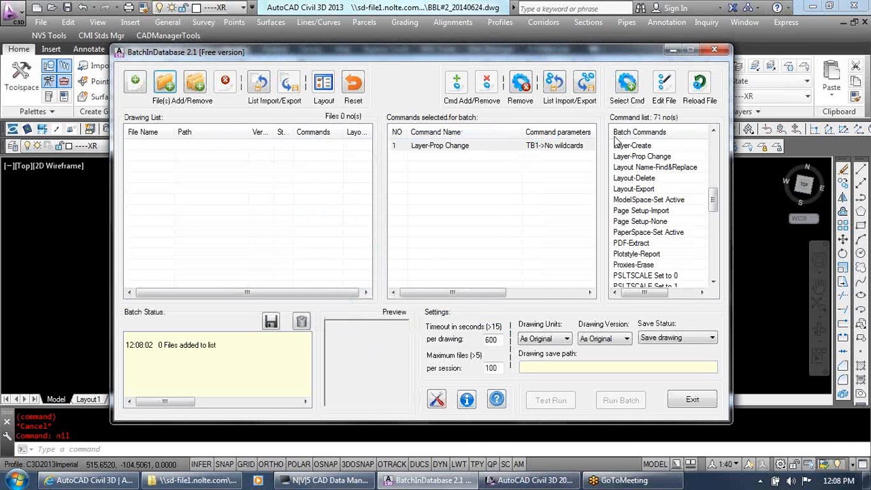
{"action": "left_click", "coordinate": [672, 50]}
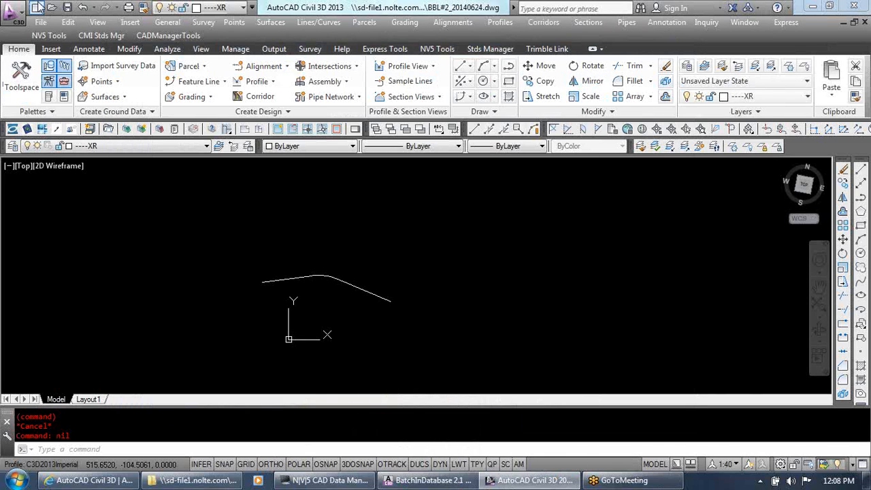
Save a copy of the recent drawing BBL#2_NCS junk file.dwg to the Desktop and close it
{"action": "left_click", "coordinate": [40, 22]}
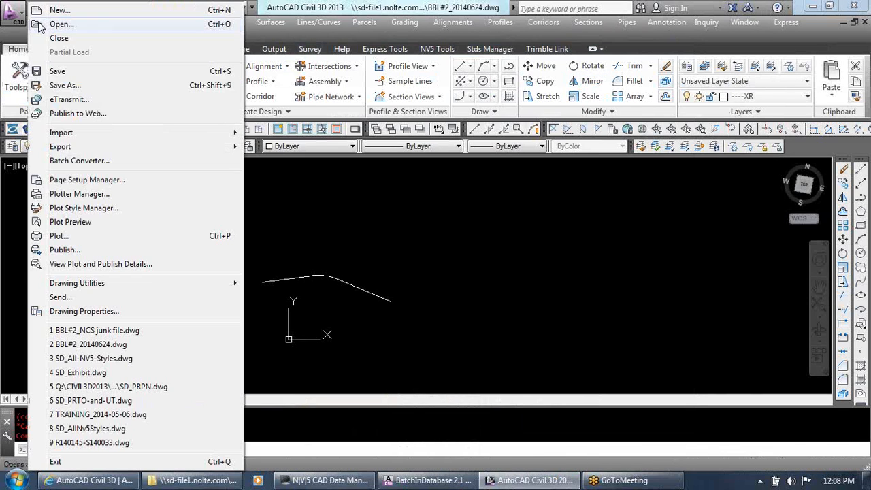
{"action": "left_click", "coordinate": [144, 331]}
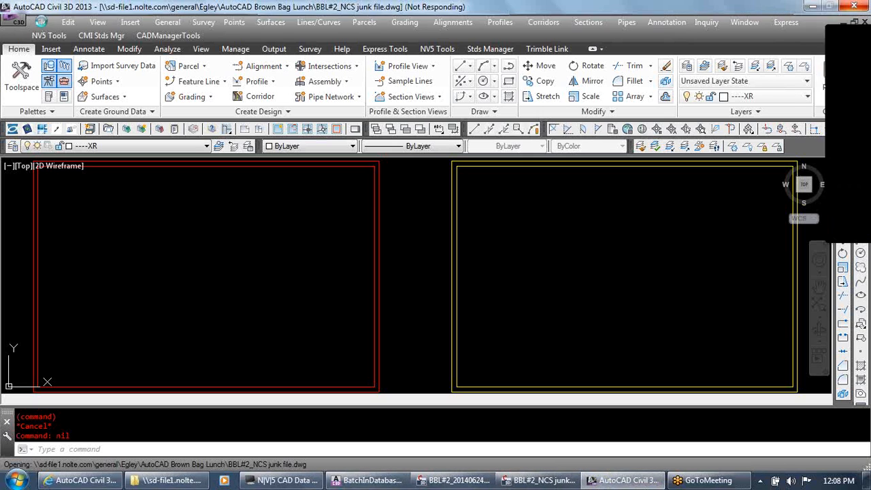
{"action": "left_click", "coordinate": [41, 23]}
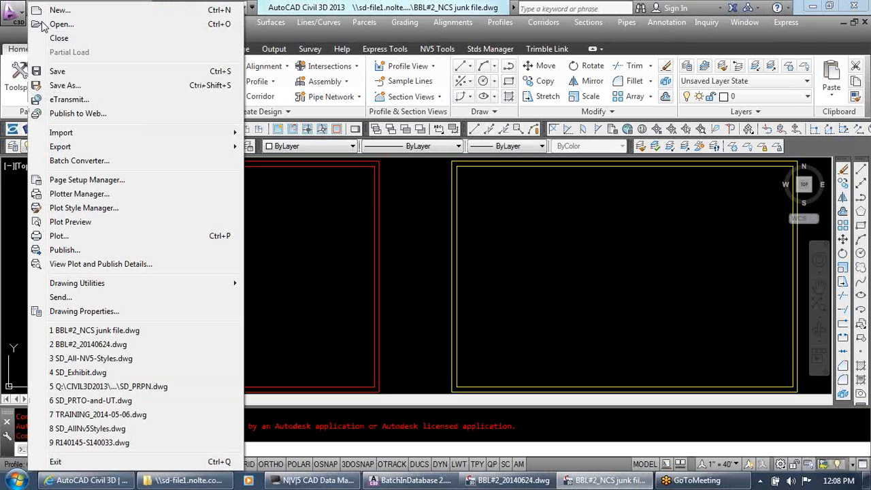
{"action": "left_click", "coordinate": [65, 85]}
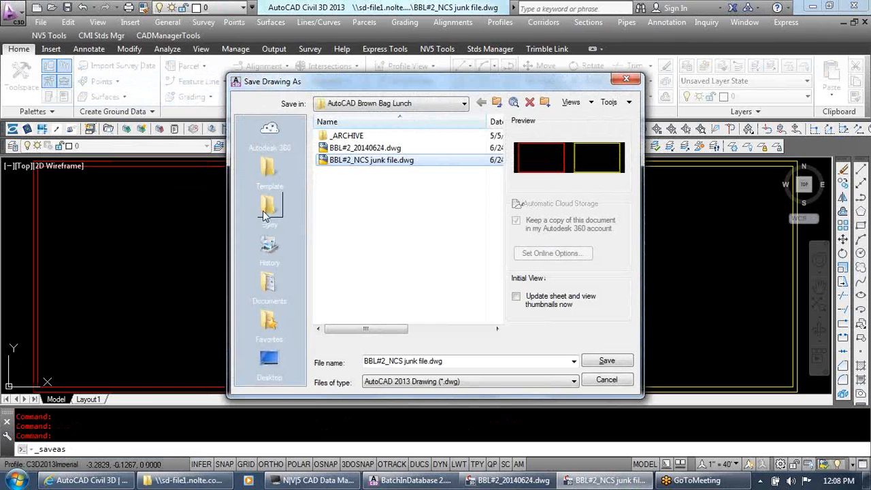
{"action": "left_click", "coordinate": [269, 373]}
{"action": "left_click", "coordinate": [607, 361]}
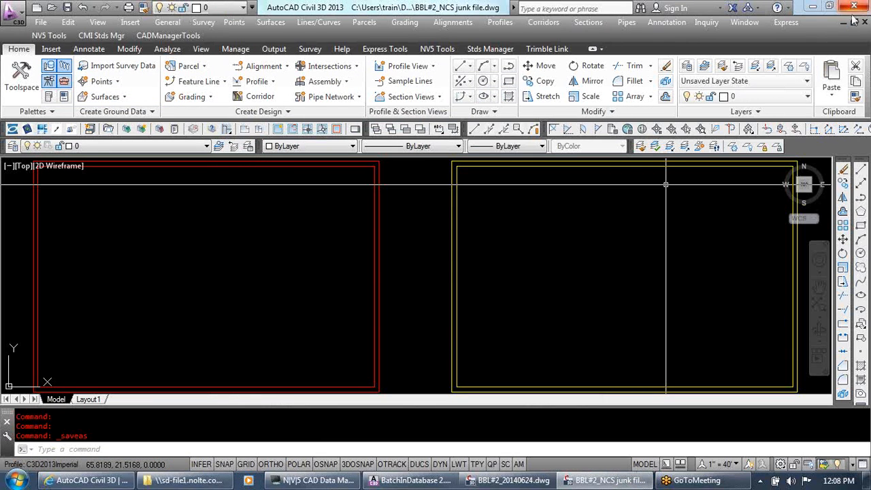
{"action": "left_click", "coordinate": [864, 23]}
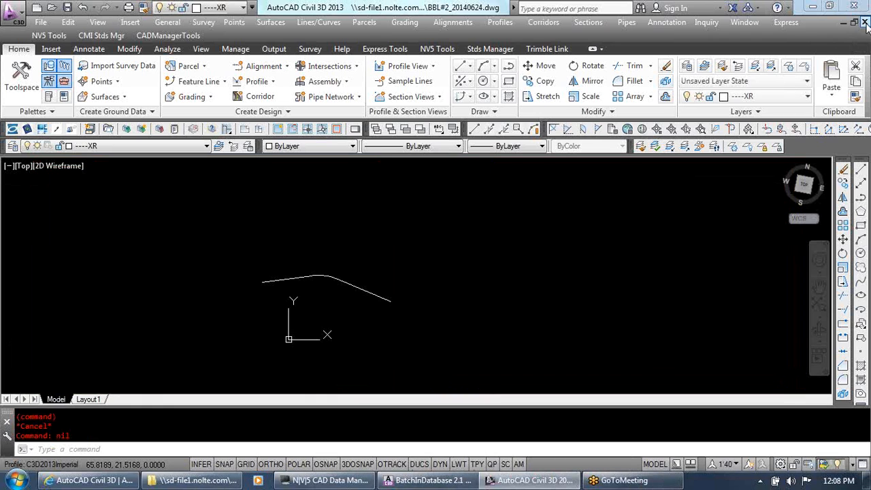
Switch to BatchInDatabase and add the drawing files from the Desktop folder to the drawing list
{"action": "left_click", "coordinate": [428, 480]}
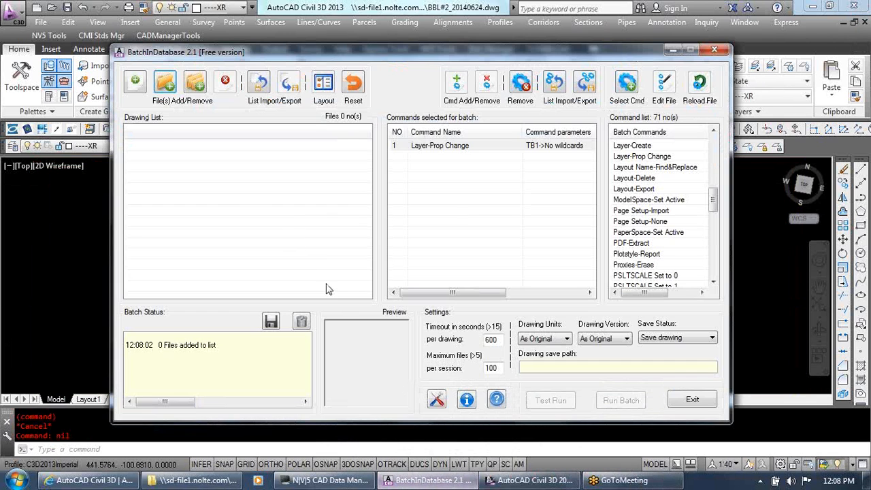
{"action": "left_click", "coordinate": [166, 82]}
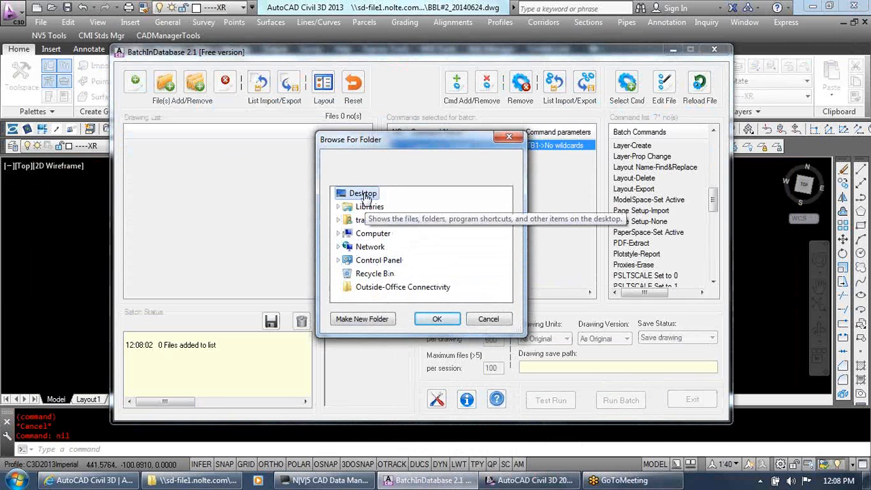
{"action": "left_click", "coordinate": [436, 321]}
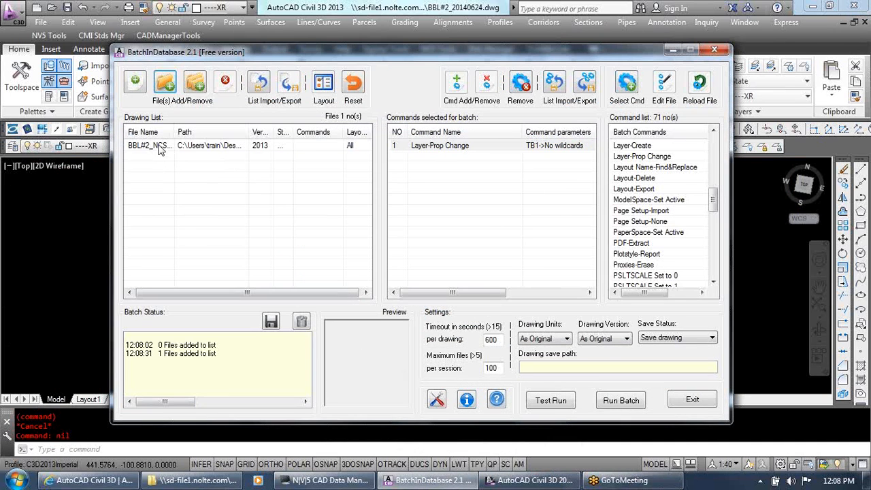
Widen the File Name and Path columns of the drawing list and add the Layer-Prop Change command to the BBL#2_NCS junk file
{"action": "left_click", "coordinate": [161, 147]}
{"action": "left_click_drag", "start_coordinate": [246, 130], "coordinate": [281, 131]}
{"action": "left_click_drag", "start_coordinate": [175, 131], "coordinate": [211, 131]}
{"action": "left_click", "coordinate": [440, 145]}
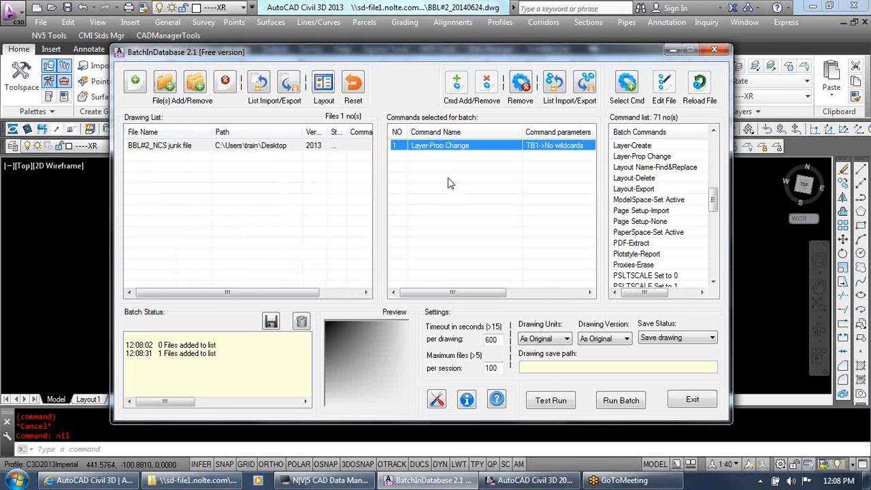
{"action": "right_click", "coordinate": [443, 152]}
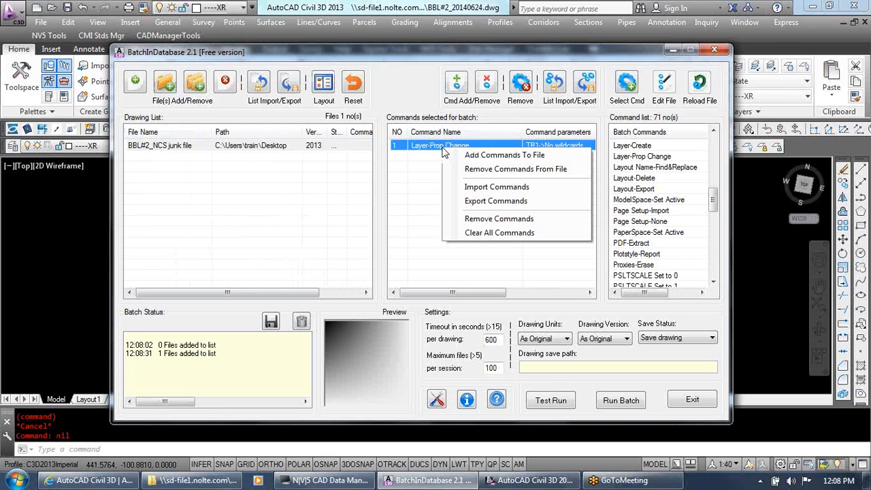
{"action": "left_click", "coordinate": [494, 156]}
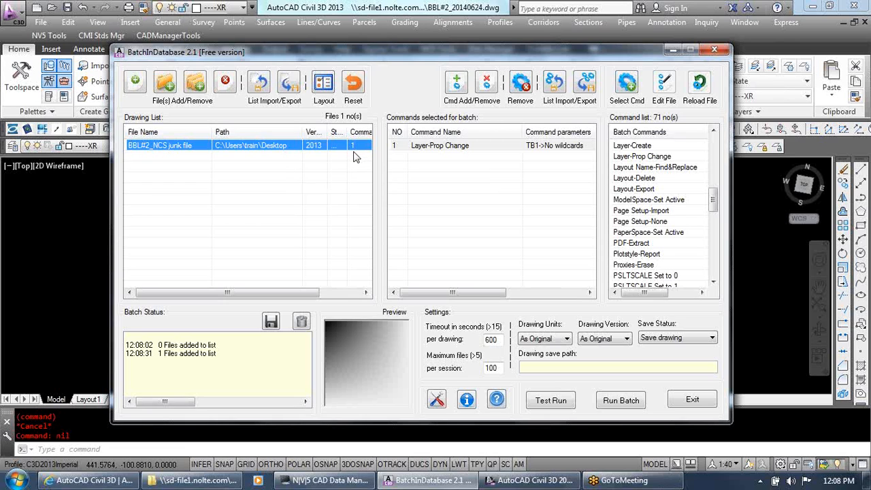
Run the batch on the listed drawing, accept that all drawings are saved, and exit BatchInDatabase
{"action": "left_click", "coordinate": [619, 401]}
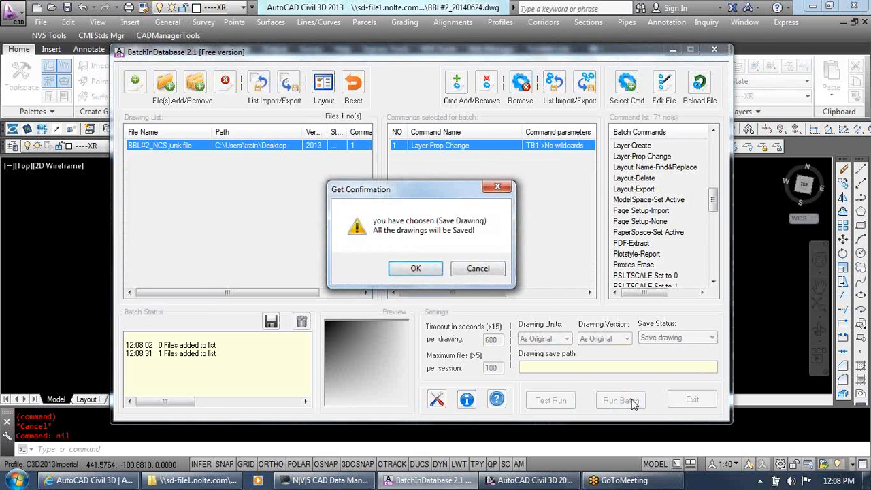
{"action": "left_click", "coordinate": [433, 268]}
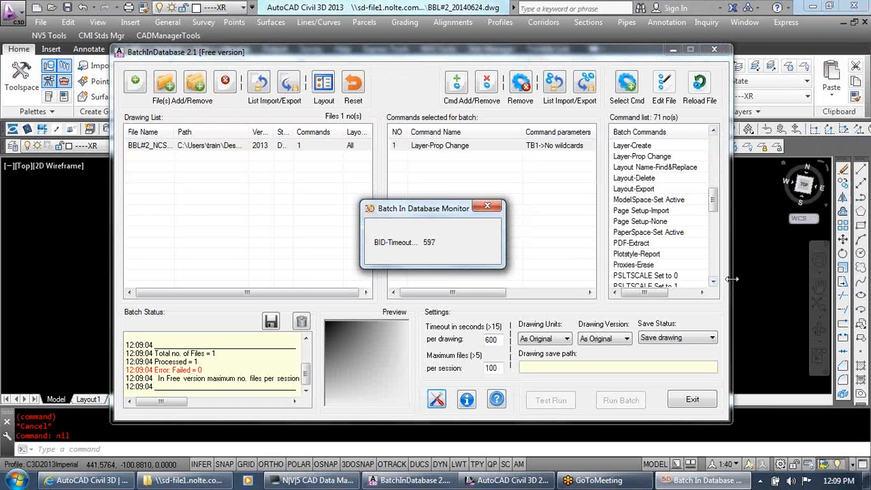
{"action": "left_click", "coordinate": [739, 255]}
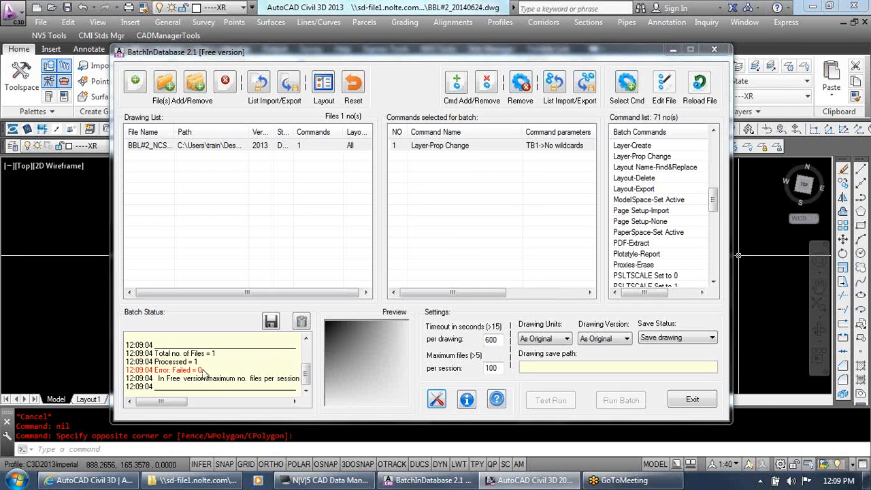
{"action": "left_click", "coordinate": [678, 400]}
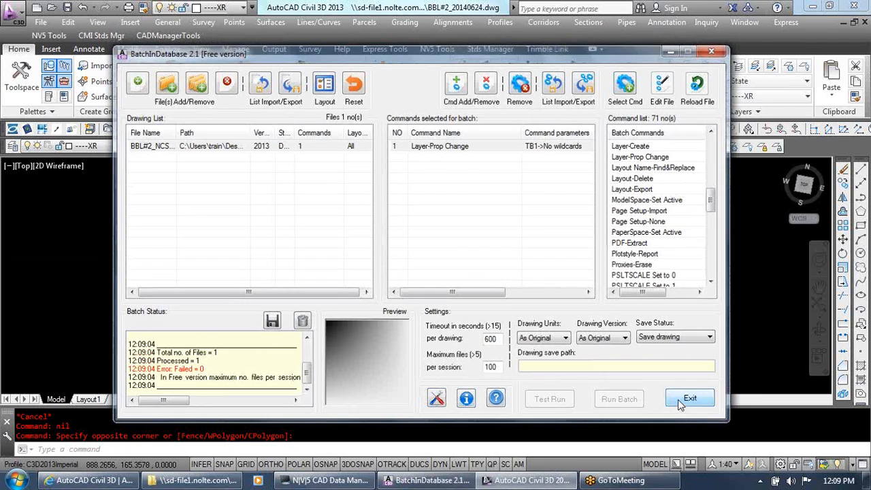
Open BBL#2_NCS junk file.dwg from the Desktop
{"action": "left_click", "coordinate": [52, 7]}
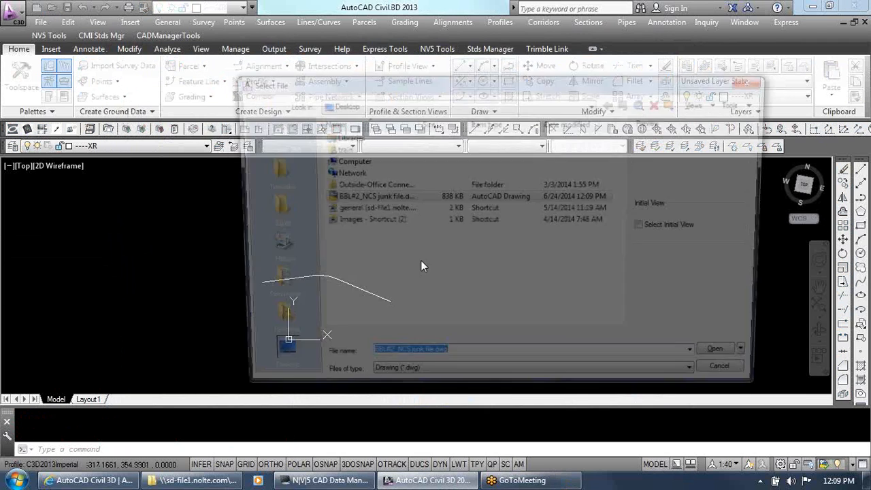
{"action": "left_click", "coordinate": [367, 198]}
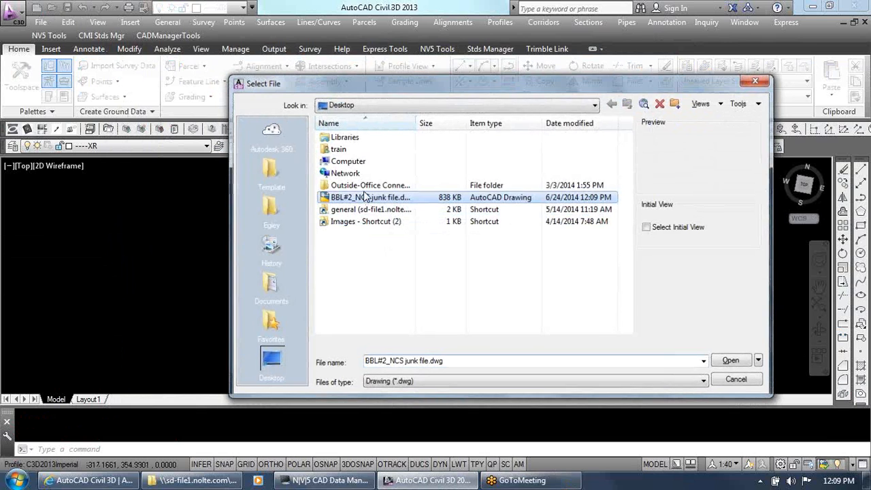
{"action": "double_click", "coordinate": [366, 197]}
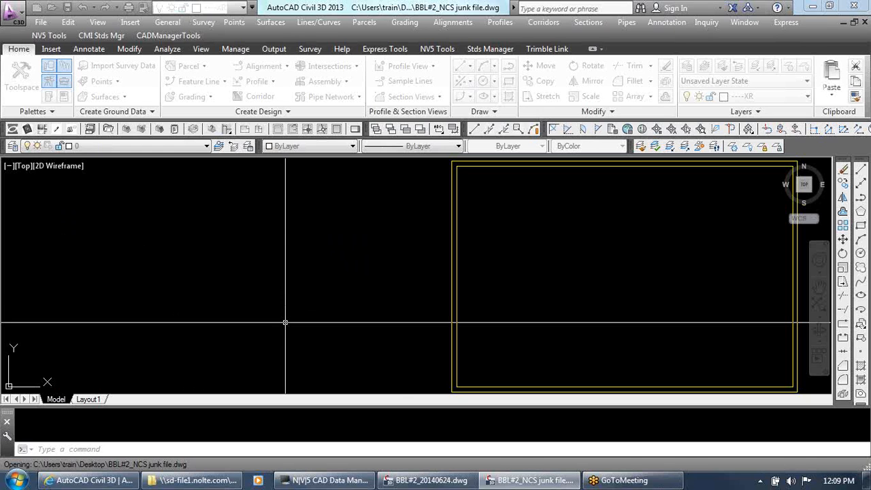
Return to BBL#2_20140624.dwg, reopen BatchInDatabase and look through the batch commands starting with P
{"action": "left_click", "coordinate": [391, 482]}
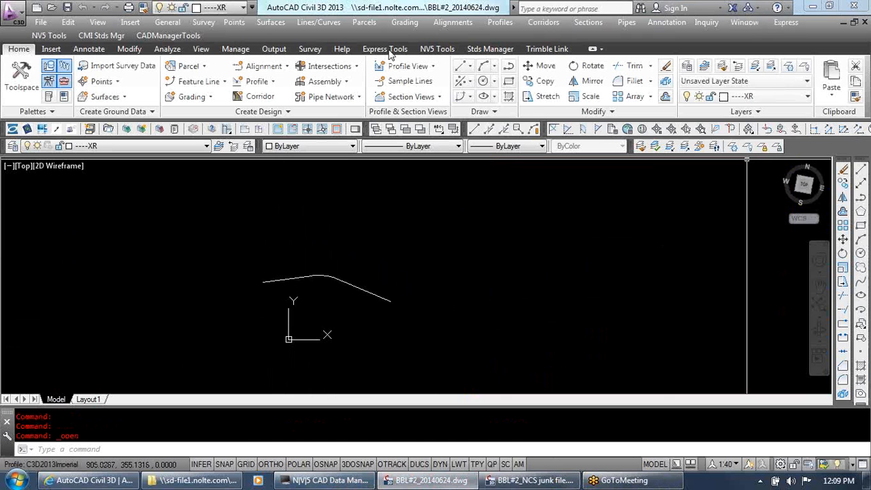
{"action": "left_click", "coordinate": [168, 35]}
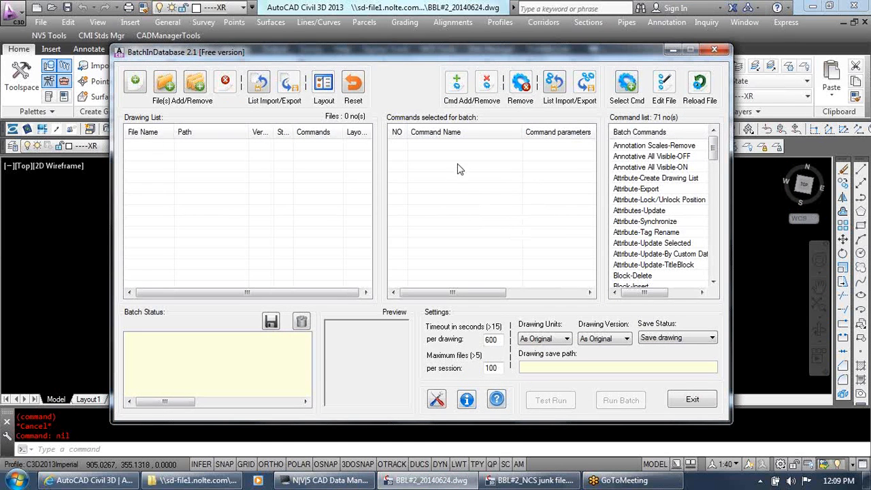
{"action": "left_click", "coordinate": [679, 245]}
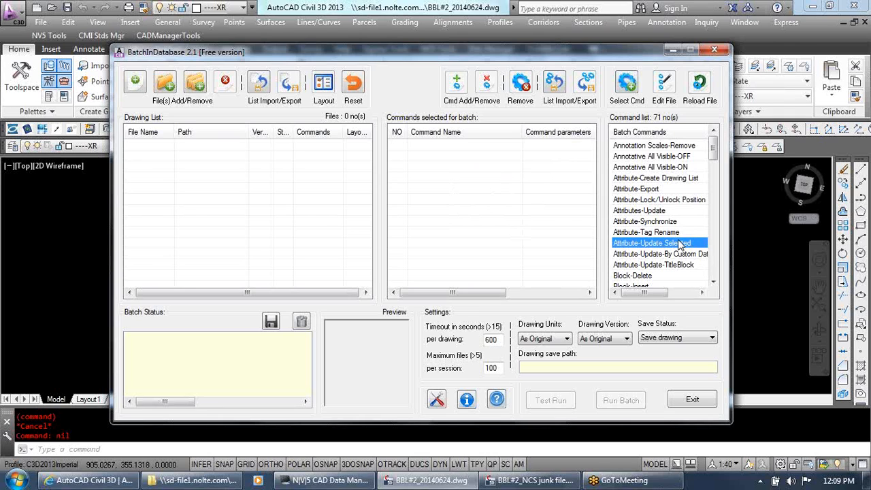
{"action": "key", "text": "p"}
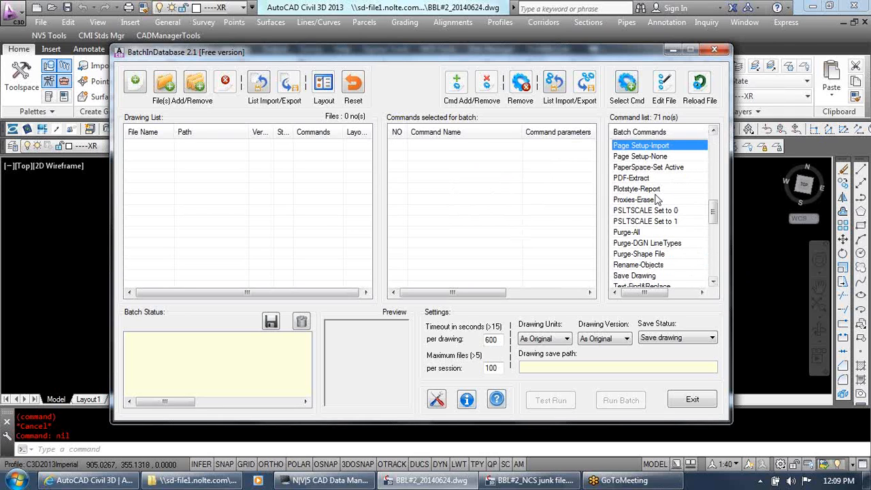
{"action": "left_click", "coordinate": [651, 221]}
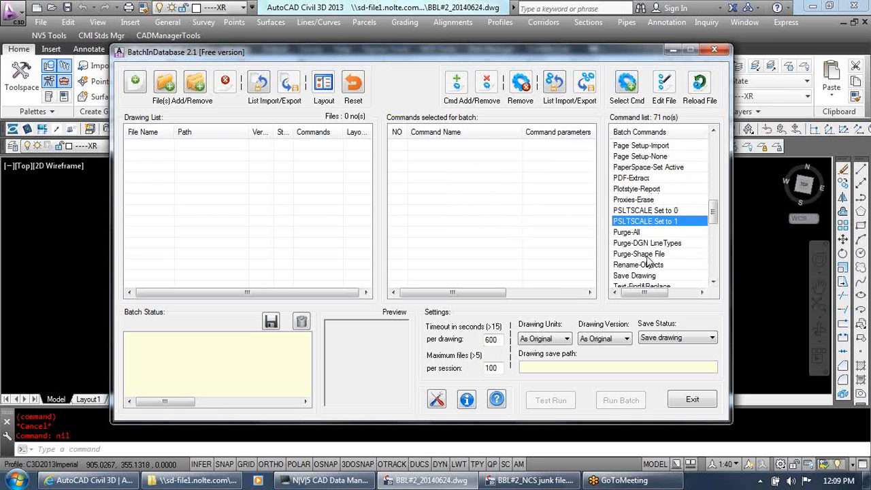
Add a Layer-Prop Change command that sets layer name TB1 to Off and Freeze, applied only to non-Xref layers
{"action": "key", "text": "l"}
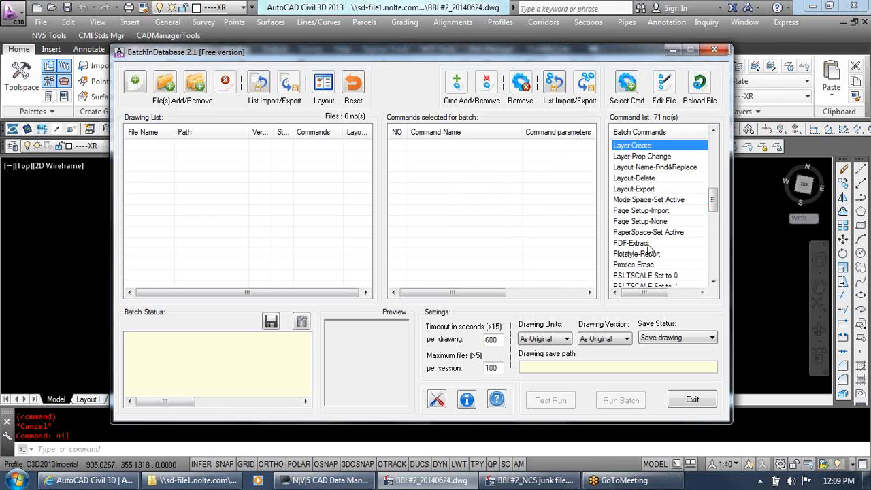
{"action": "left_click", "coordinate": [650, 157]}
{"action": "left_click", "coordinate": [627, 83]}
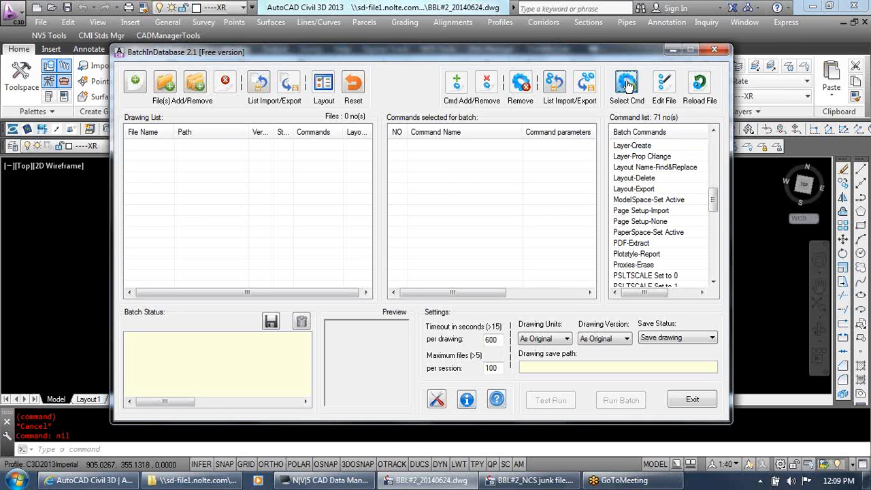
{"action": "left_click", "coordinate": [358, 135]}
{"action": "left_click", "coordinate": [357, 183]}
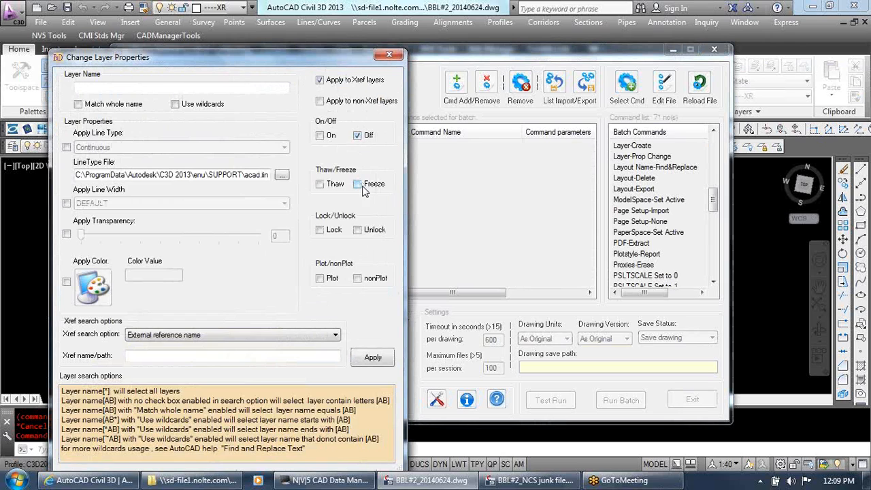
{"action": "left_click", "coordinate": [175, 87]}
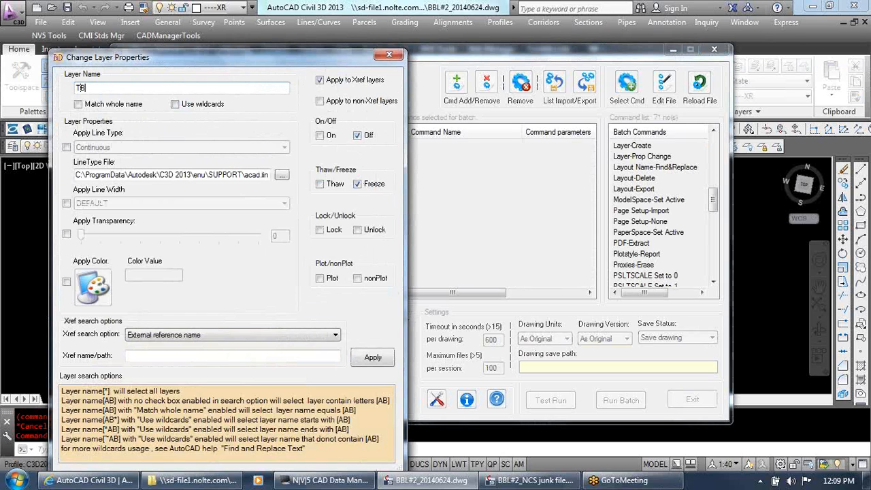
{"action": "left_click", "coordinate": [373, 357]}
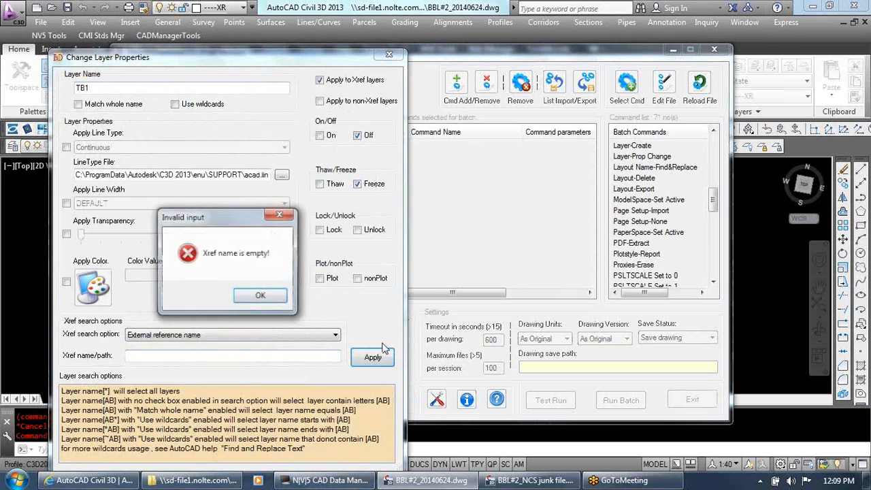
{"action": "left_click", "coordinate": [261, 296]}
{"action": "left_click", "coordinate": [351, 102]}
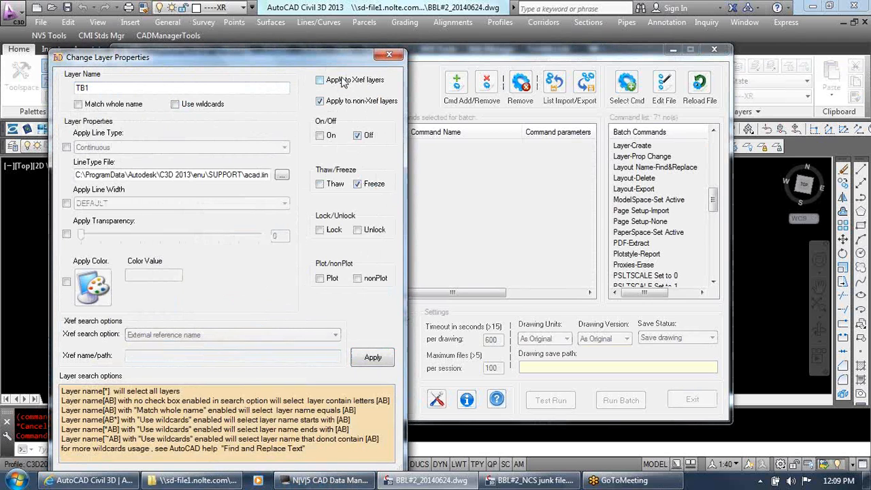
{"action": "left_click", "coordinate": [372, 358]}
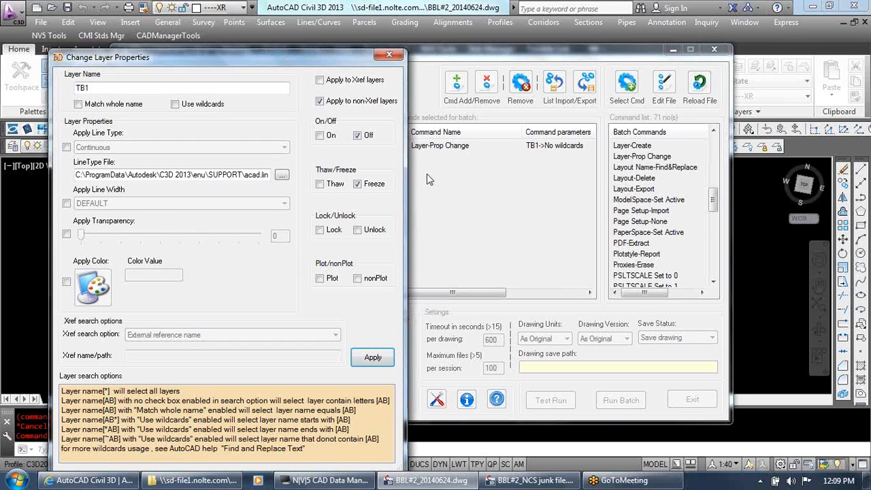
{"action": "left_click", "coordinate": [388, 55]}
Export the batch command list as TB1 freeze to the personal folder among the favorites
{"action": "left_click", "coordinate": [488, 145]}
{"action": "left_click", "coordinate": [532, 184]}
{"action": "left_click", "coordinate": [578, 82]}
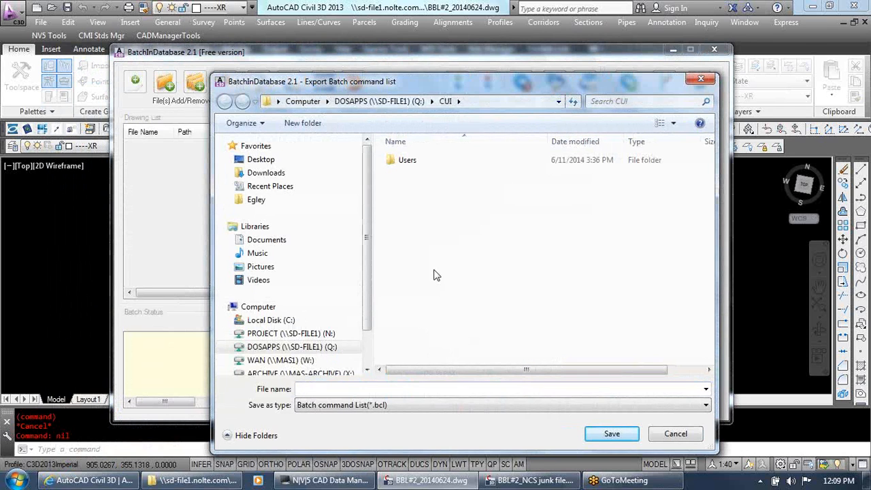
{"action": "left_click", "coordinate": [392, 390]}
{"action": "type", "text": "TB1 freeze"}
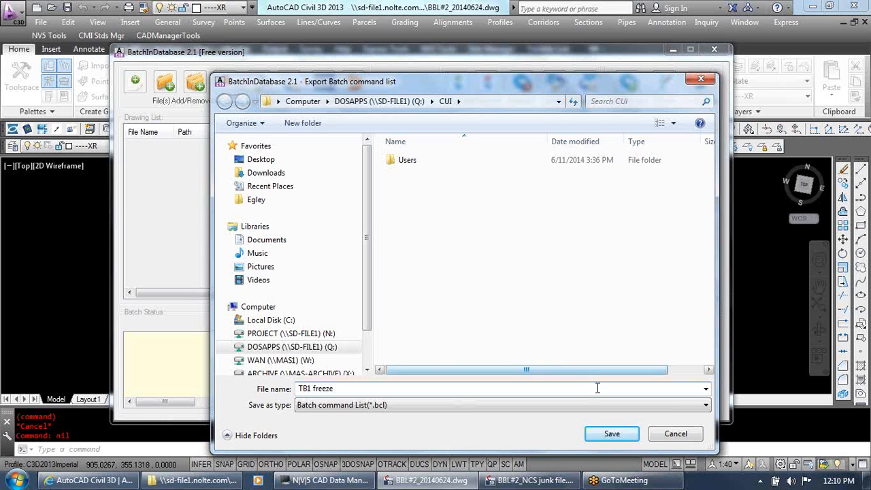
{"action": "left_click", "coordinate": [257, 200]}
{"action": "left_click", "coordinate": [612, 433]}
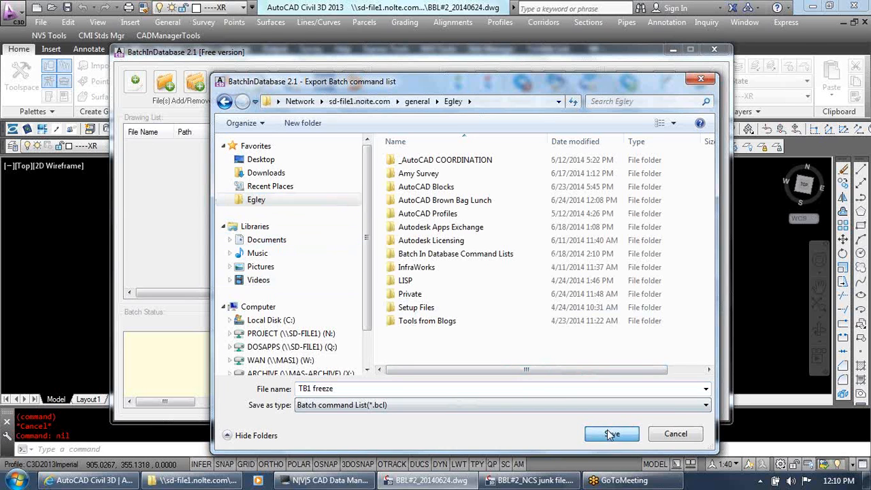
Try to add the drawings in the Desktop folder to the drawing list
{"action": "left_click", "coordinate": [165, 82]}
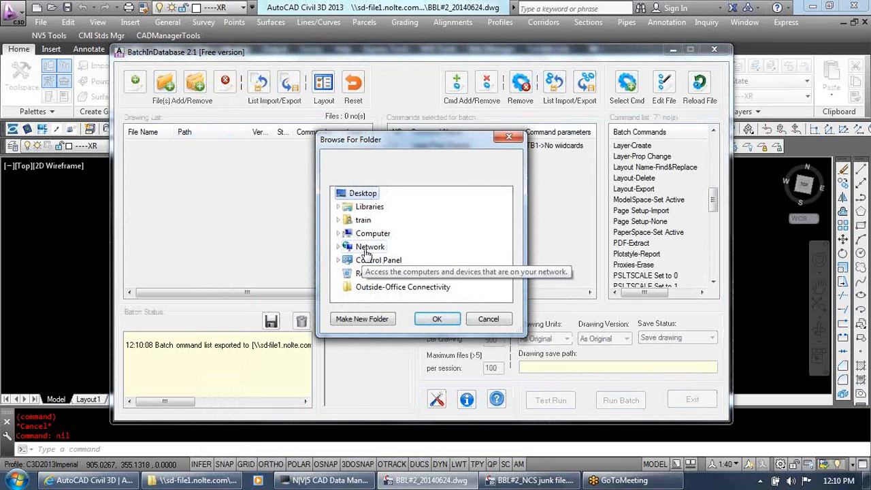
{"action": "left_click", "coordinate": [440, 320]}
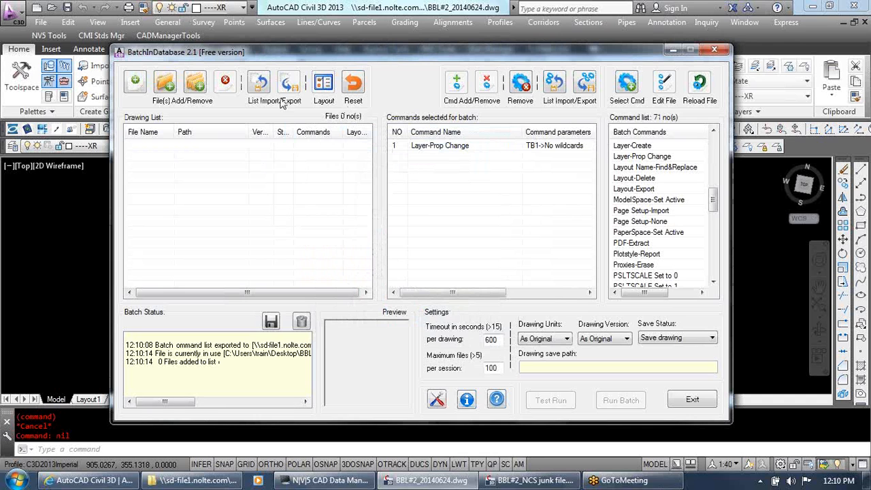
{"action": "left_click", "coordinate": [166, 82]}
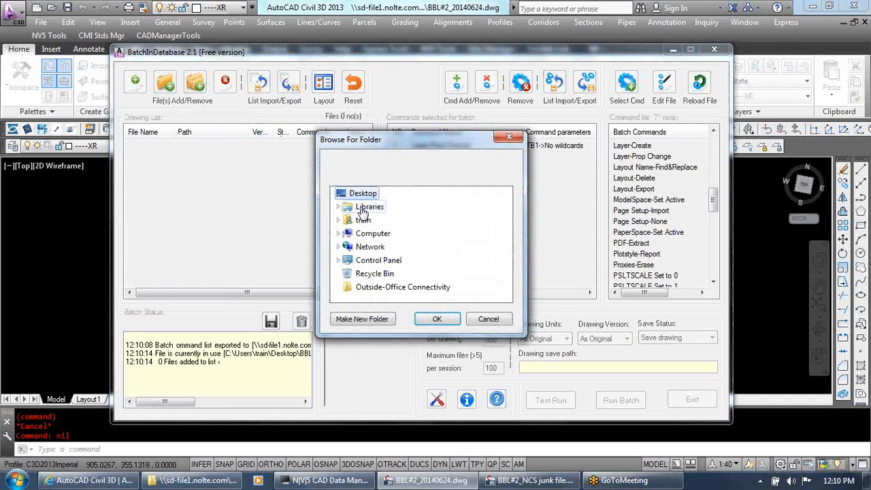
{"action": "left_click", "coordinate": [437, 318]}
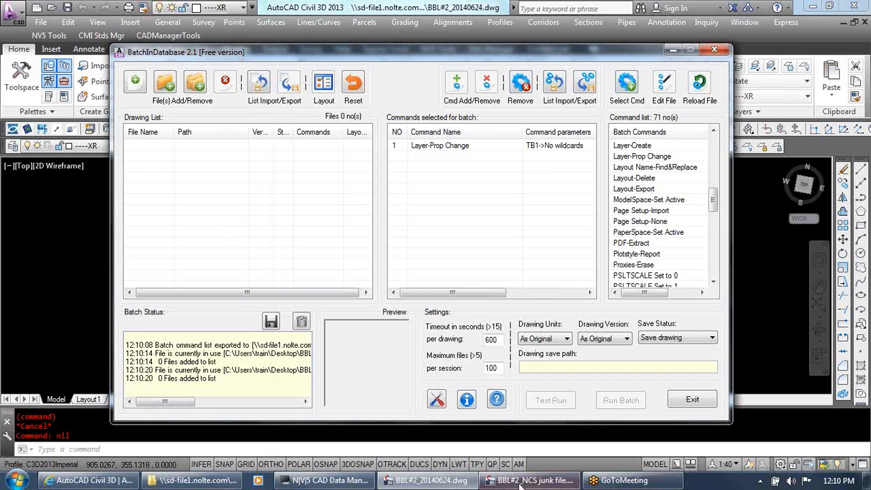
Bring up the BBL#2_NCS junk file.dwg window and remove the Layer-Prop Change command from the commands selected for batch
{"action": "left_click", "coordinate": [560, 480]}
{"action": "left_click", "coordinate": [559, 480]}
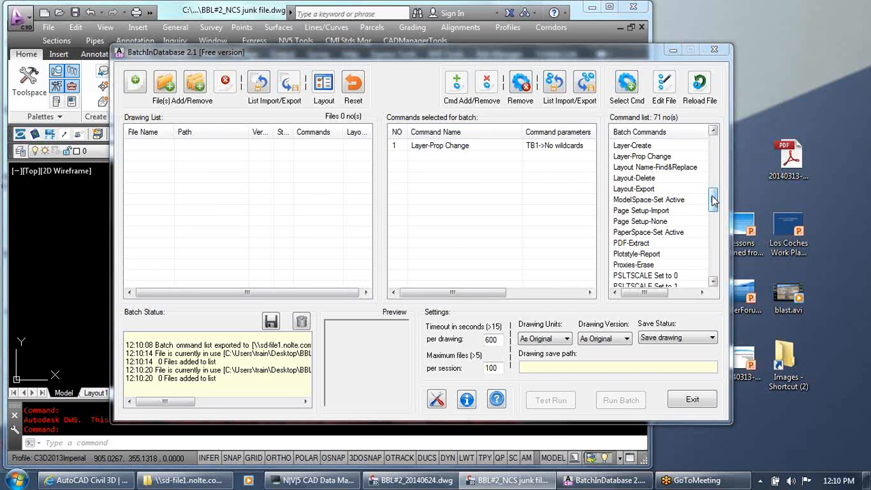
{"action": "left_click", "coordinate": [440, 146]}
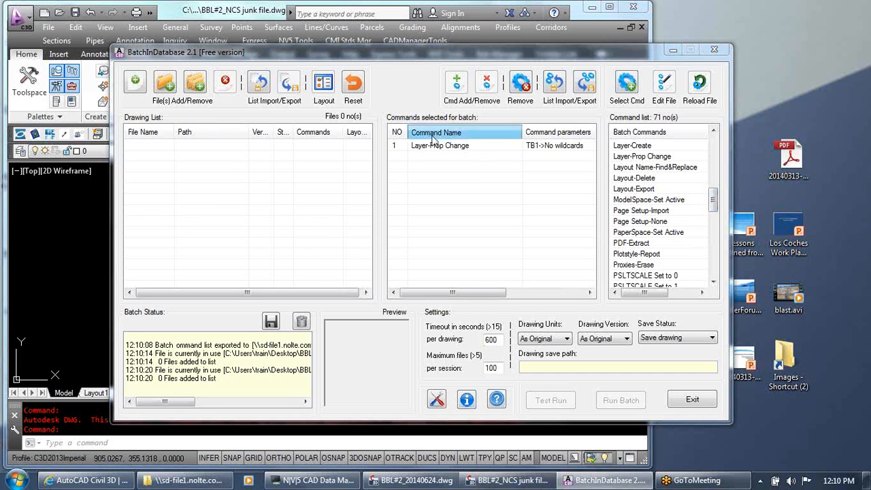
{"action": "right_click", "coordinate": [440, 147]}
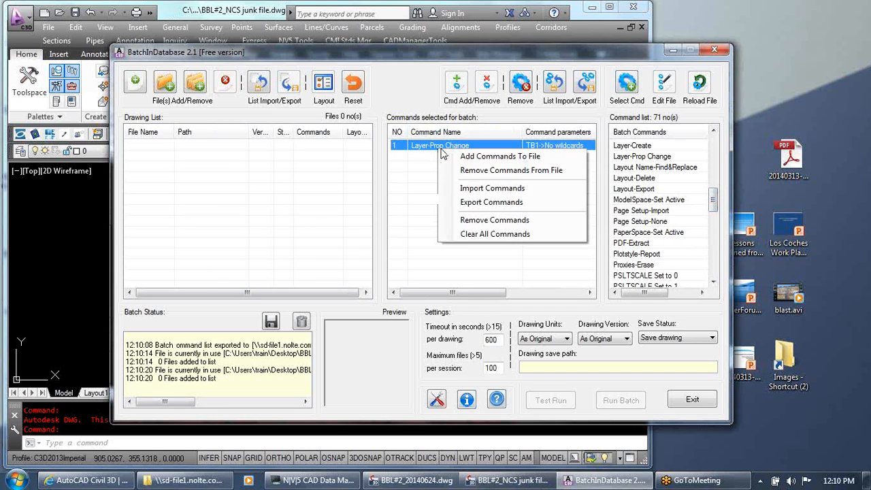
{"action": "left_click", "coordinate": [501, 219]}
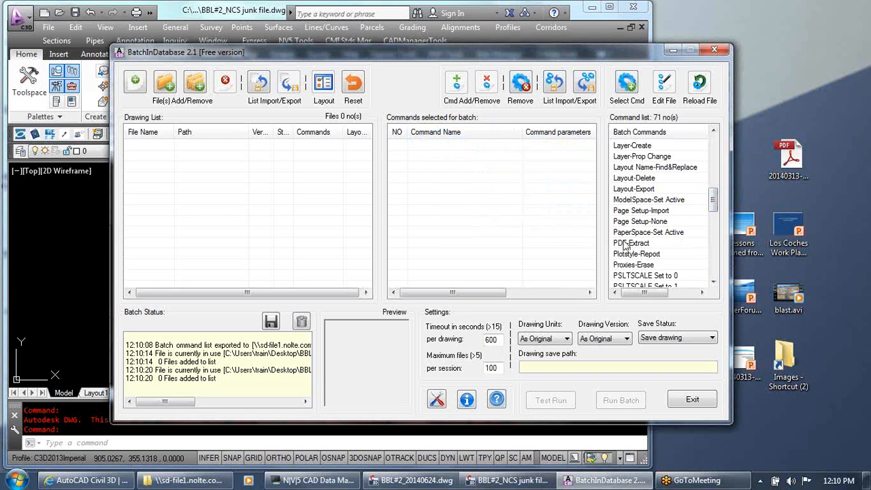
Minimize BatchInDatabase to bring the BBL#2_NCS junk file.dwg drawing into view
{"action": "left_click", "coordinate": [523, 483]}
{"action": "left_click", "coordinate": [522, 484]}
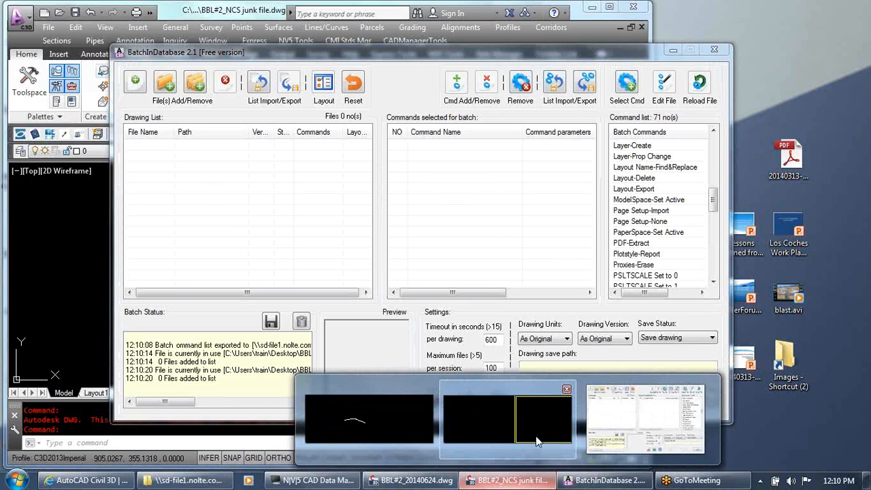
{"action": "left_click", "coordinate": [672, 50]}
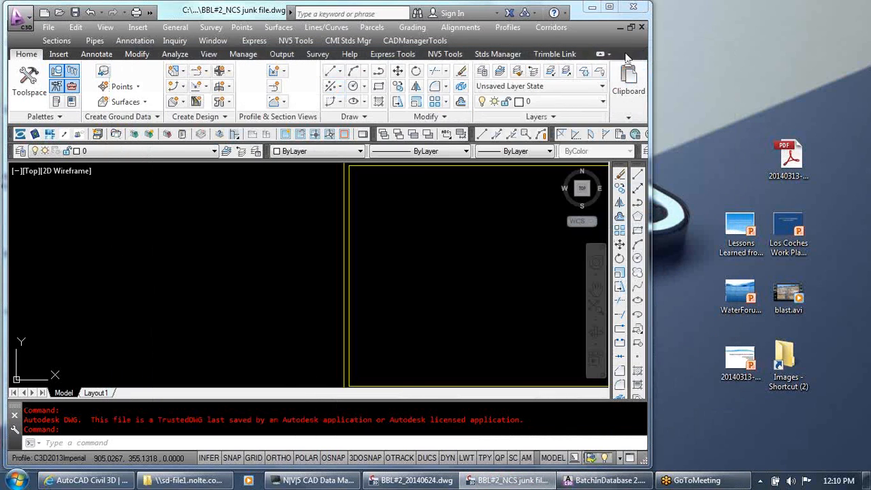
Check the page setups available for plotting model space in BBL#2_NCS junk file.dwg, and close the plot settings
{"action": "double_click", "coordinate": [253, 279]}
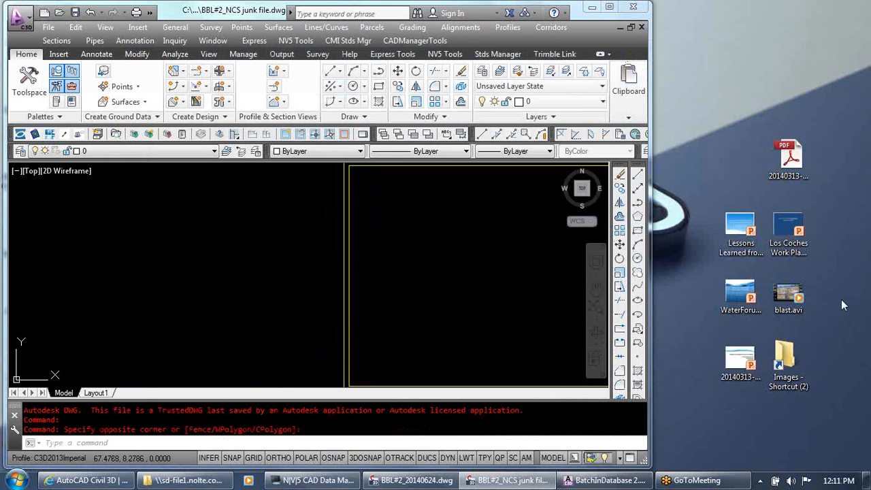
{"action": "key", "text": "ctrl+p"}
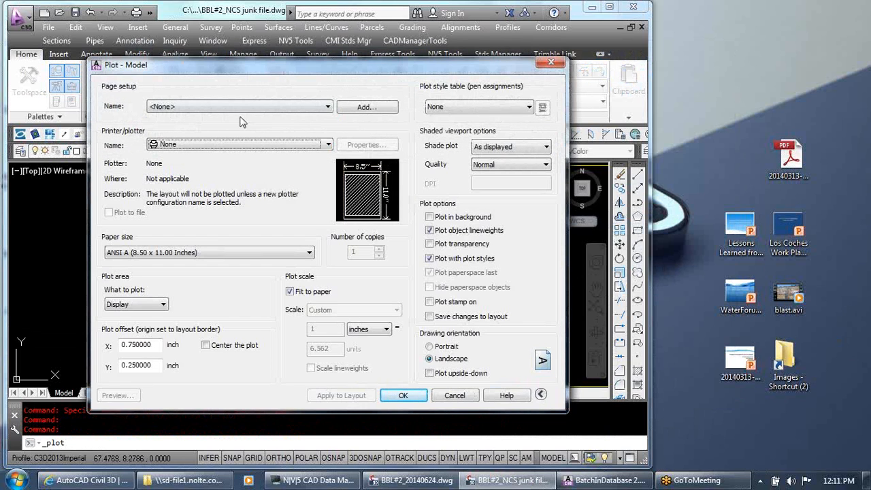
{"action": "left_click", "coordinate": [237, 108]}
{"action": "left_click", "coordinate": [238, 107]}
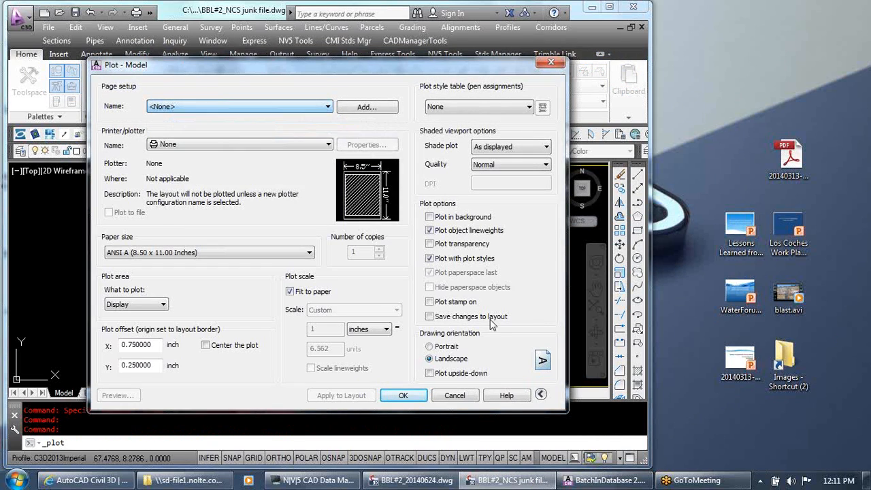
{"action": "left_click", "coordinate": [455, 395]}
Switch to Layout1 and check which page setups are available for plotting it
{"action": "left_click", "coordinate": [95, 393]}
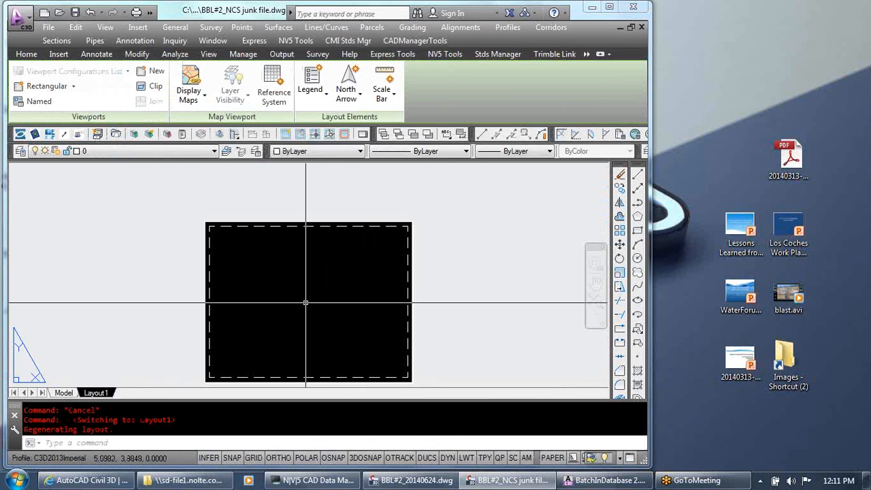
{"action": "key", "text": "ctrl+p"}
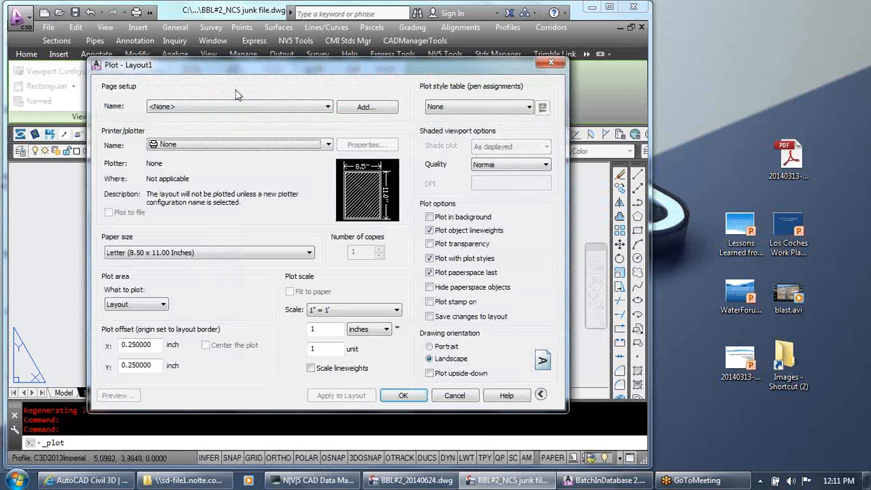
{"action": "left_click", "coordinate": [257, 109]}
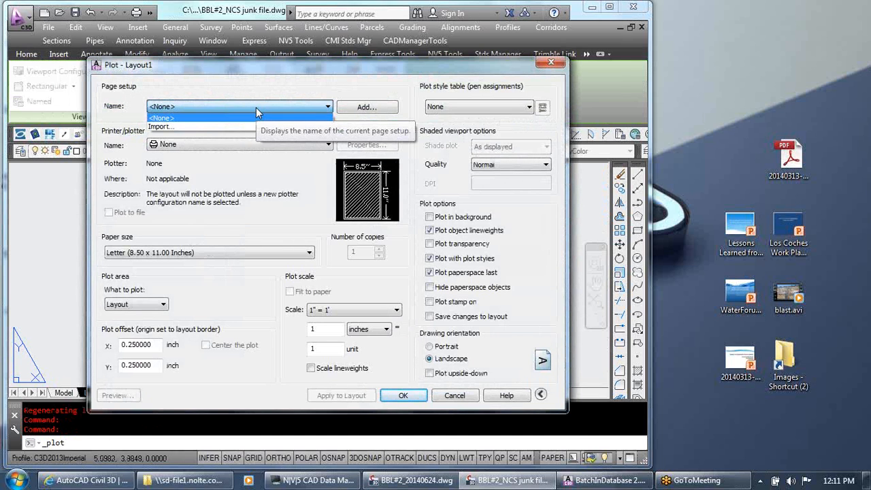
{"action": "left_click", "coordinate": [255, 112]}
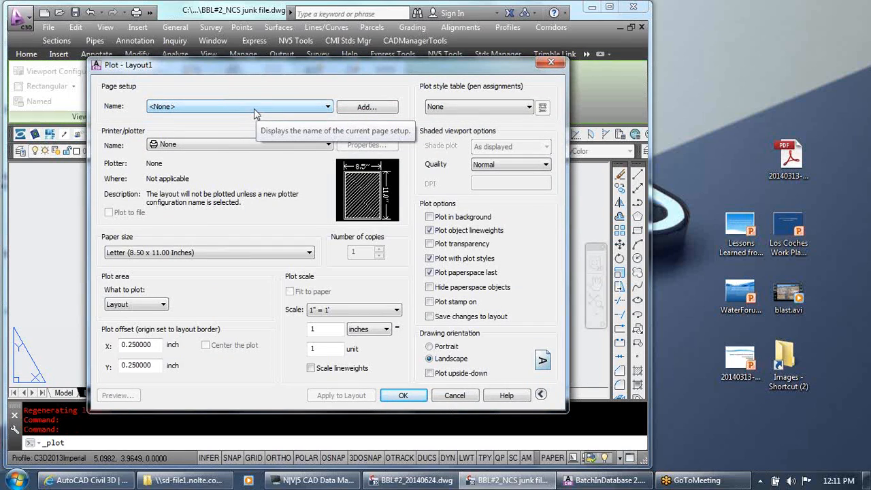
{"action": "left_click", "coordinate": [254, 106]}
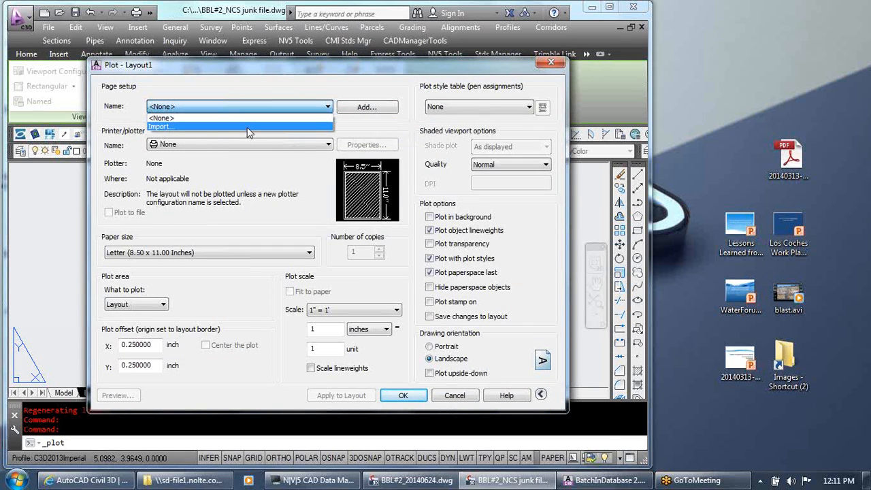
Look at importing a page setup from Generic 24in x 36in Title Block.dwg, and cancel both the import and the plot
{"action": "left_click", "coordinate": [248, 126]}
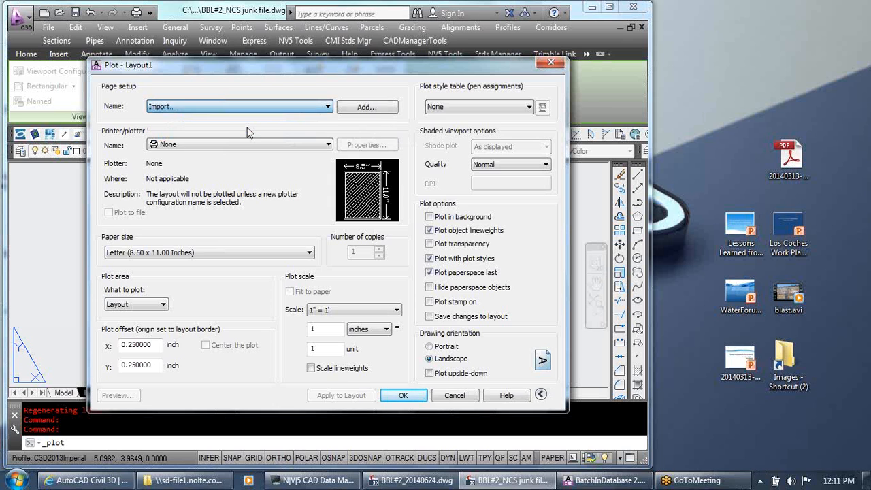
{"action": "left_click", "coordinate": [256, 161]}
{"action": "left_click", "coordinate": [258, 174]}
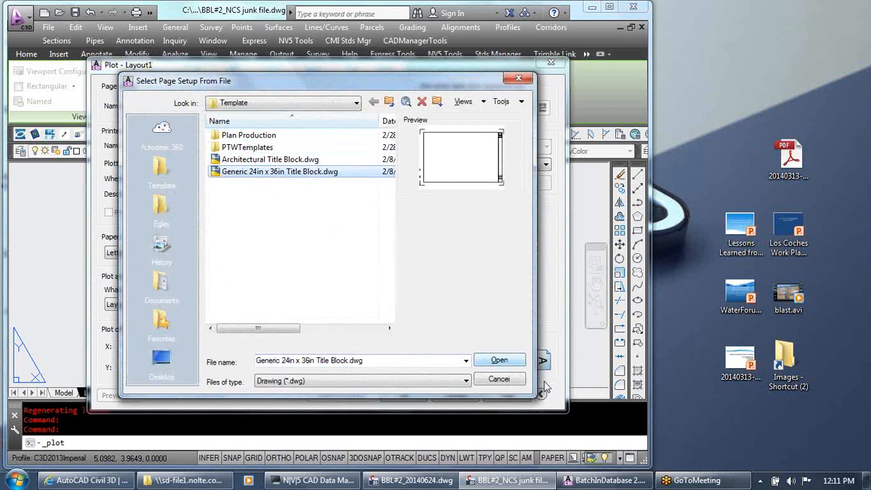
{"action": "left_click", "coordinate": [502, 379]}
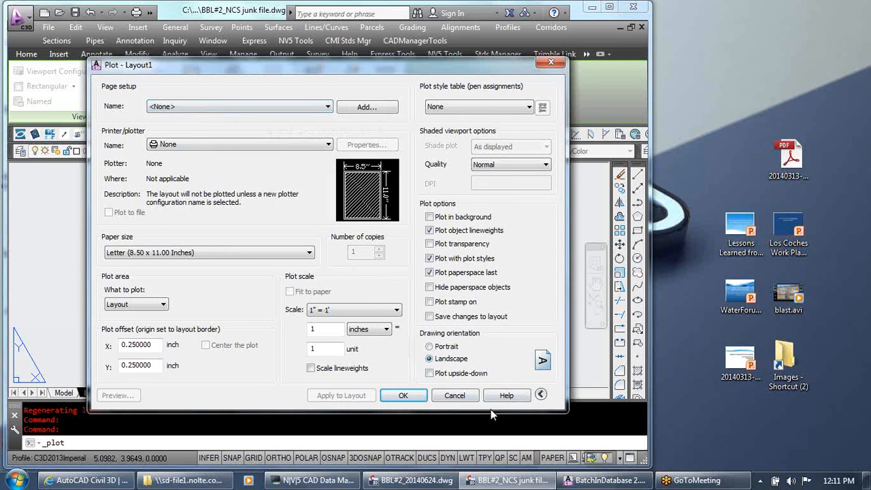
{"action": "left_click", "coordinate": [455, 395]}
{"action": "double_click", "coordinate": [470, 304]}
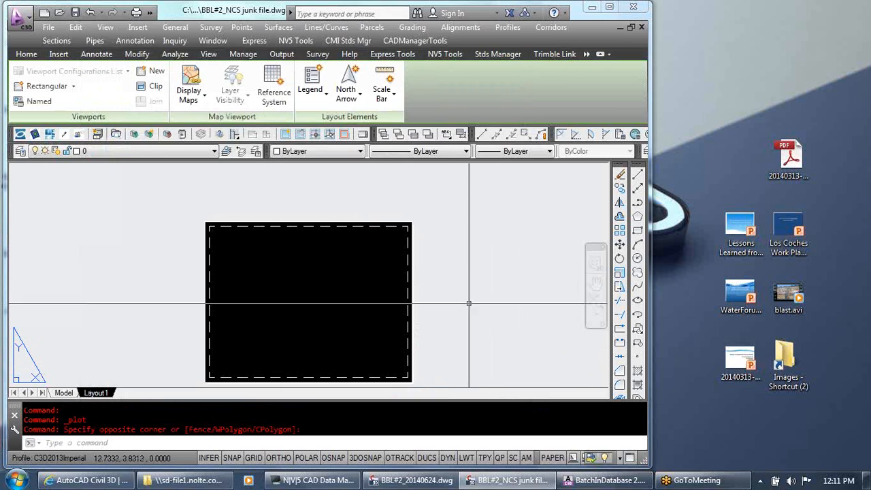
Return to BatchInDatabase, check the page setups offered by the Page Setup-Import command, and exit the tool
{"action": "left_click", "coordinate": [594, 481]}
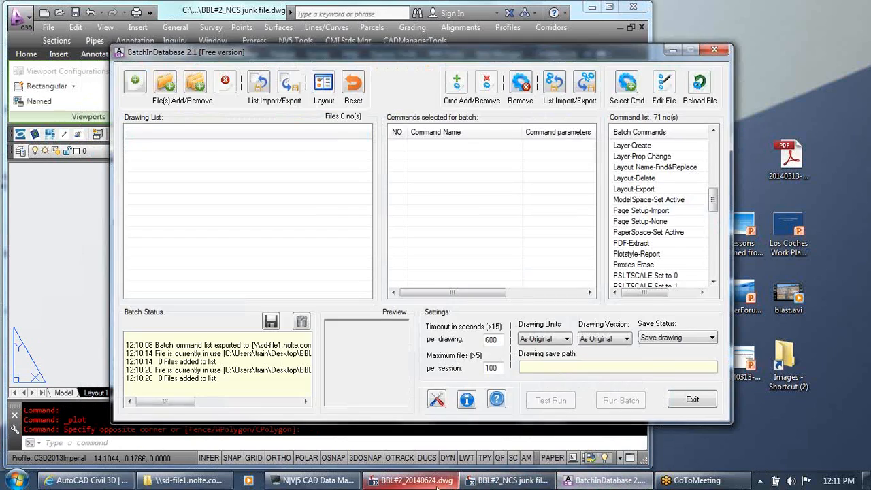
{"action": "mouse_move", "coordinate": [545, 482]}
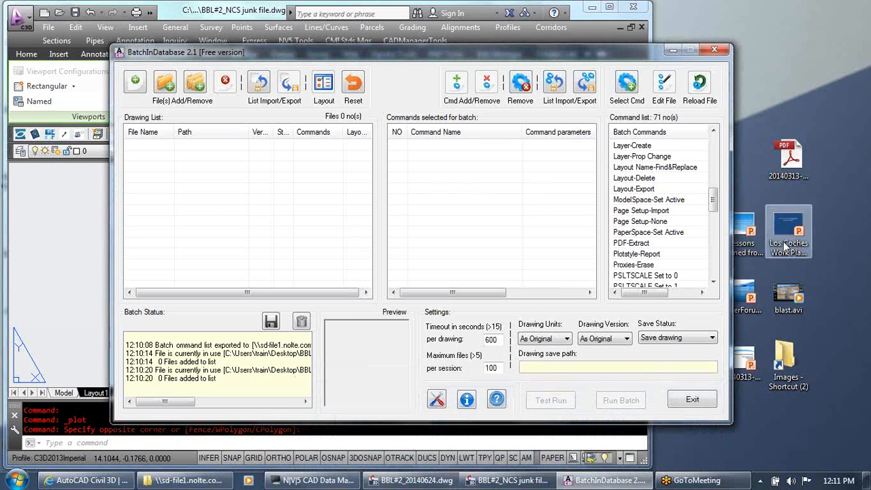
{"action": "left_click", "coordinate": [660, 255]}
{"action": "left_click", "coordinate": [663, 222]}
{"action": "left_click", "coordinate": [661, 211]}
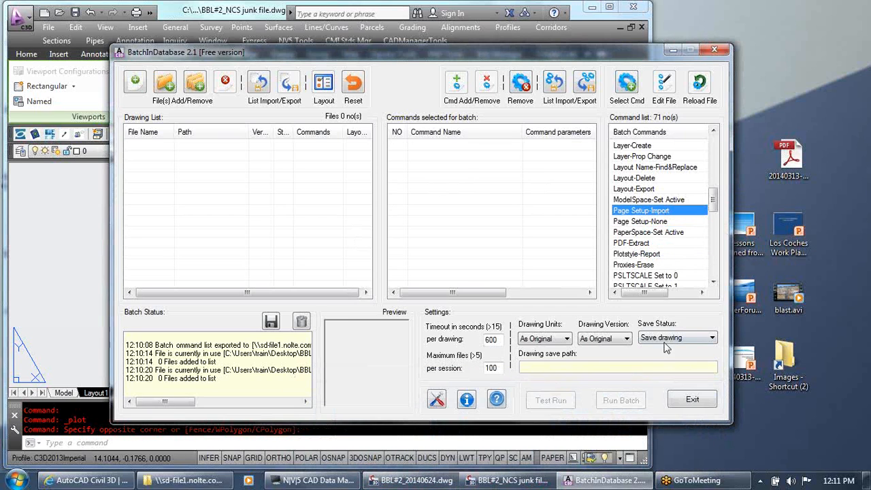
{"action": "left_click", "coordinate": [625, 87]}
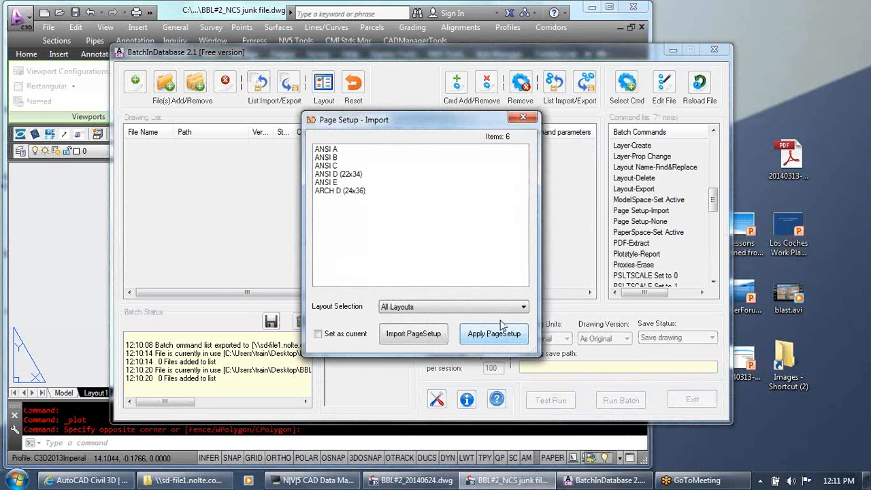
{"action": "left_click", "coordinate": [522, 117]}
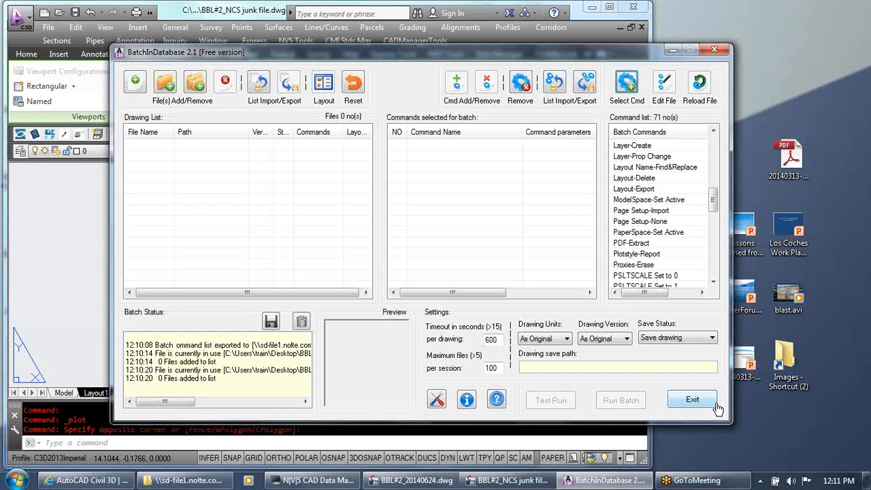
{"action": "left_click", "coordinate": [694, 399]}
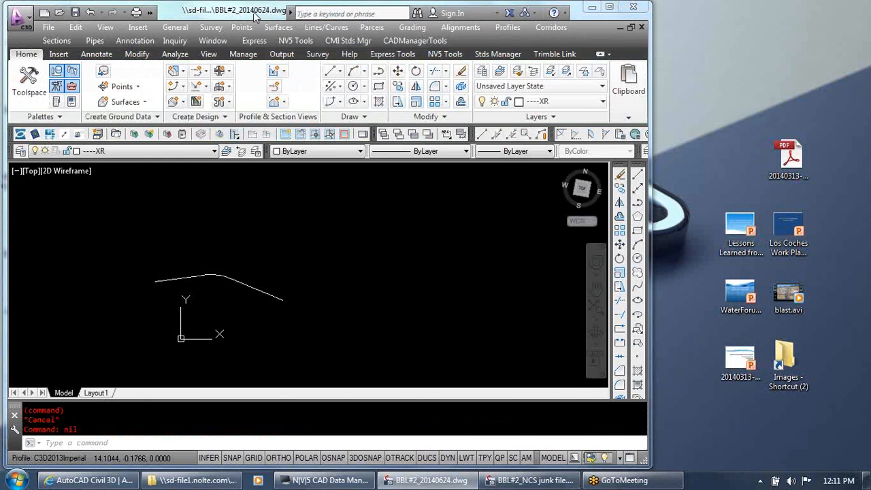
Relaunch BatchInDatabase from BBL#2_20140624.dwg and open the Page Setup-Import command
{"action": "double_click", "coordinate": [255, 16]}
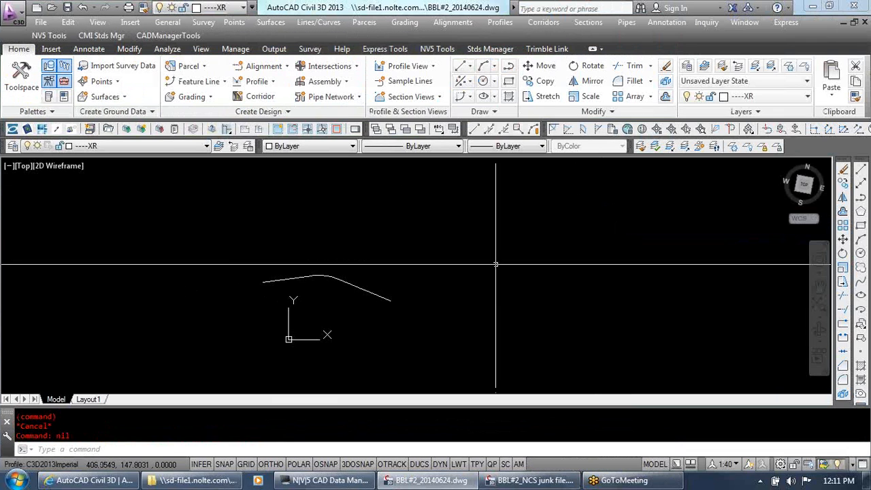
{"action": "left_click", "coordinate": [164, 37]}
{"action": "left_click", "coordinate": [182, 51]}
{"action": "left_click", "coordinate": [660, 254]}
{"action": "scroll", "coordinate": [659, 252], "scroll_direction": "down", "scroll_amount": 10}
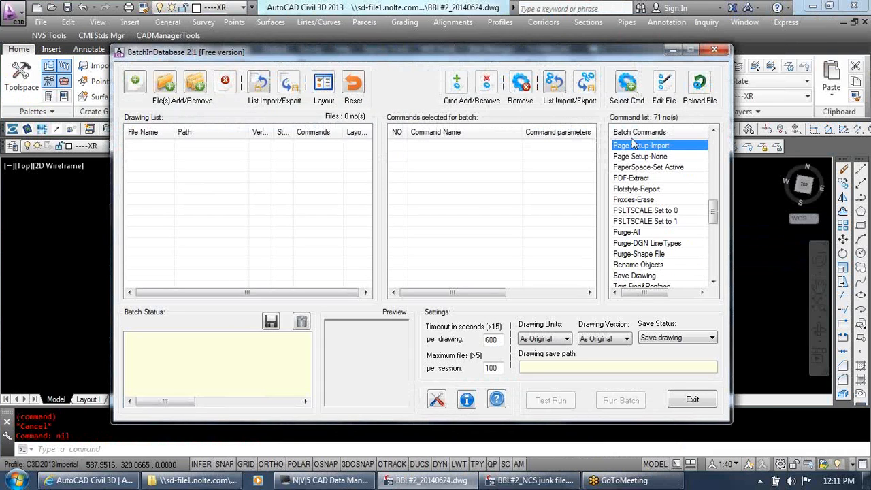
{"action": "left_click", "coordinate": [627, 80]}
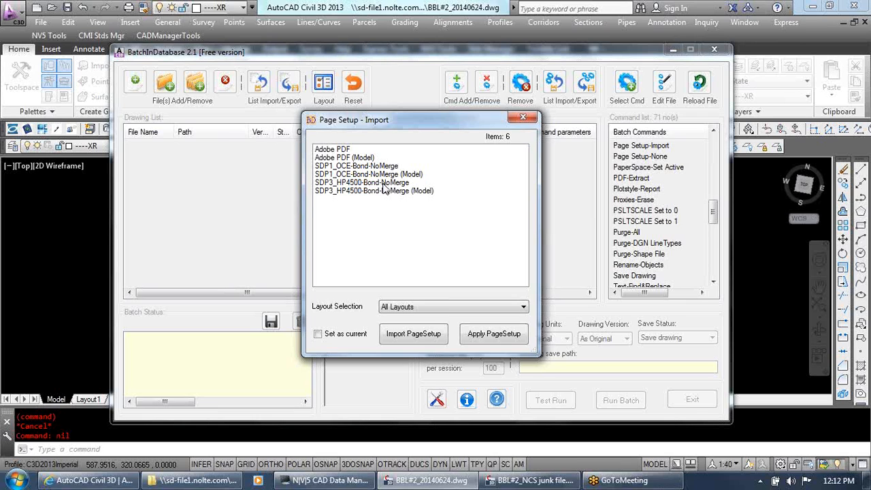
Add Page Setup-Import commands for Adobe PDF and SDP1_OCE-Bond-NoMerge to the batch, applied to all layouts
{"action": "left_click", "coordinate": [342, 151]}
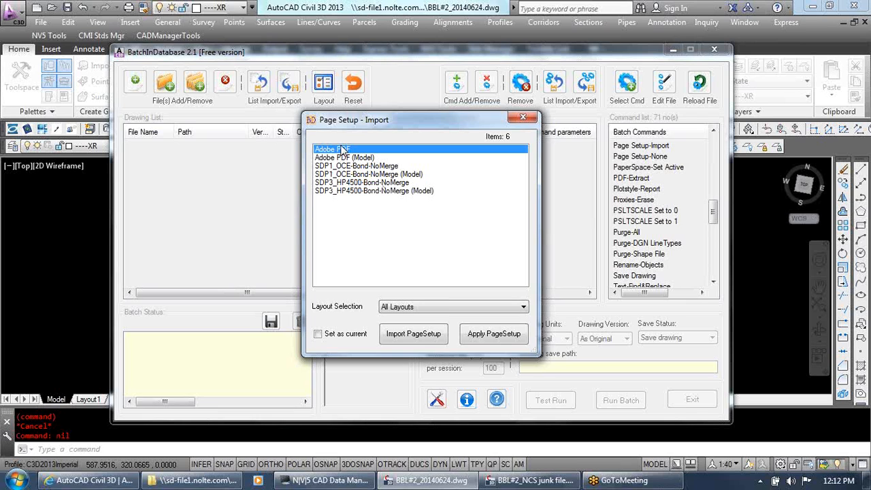
{"action": "left_click", "coordinate": [378, 168]}
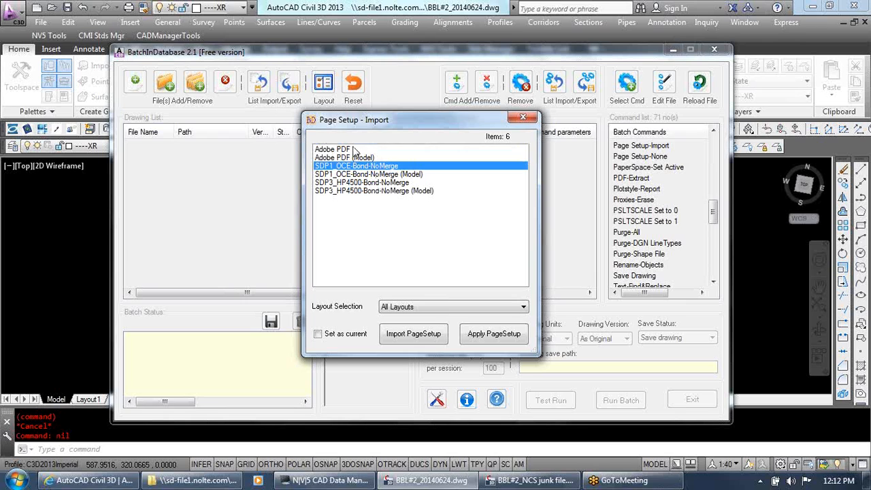
{"action": "left_click", "coordinate": [354, 151]}
{"action": "left_click", "coordinate": [509, 337]}
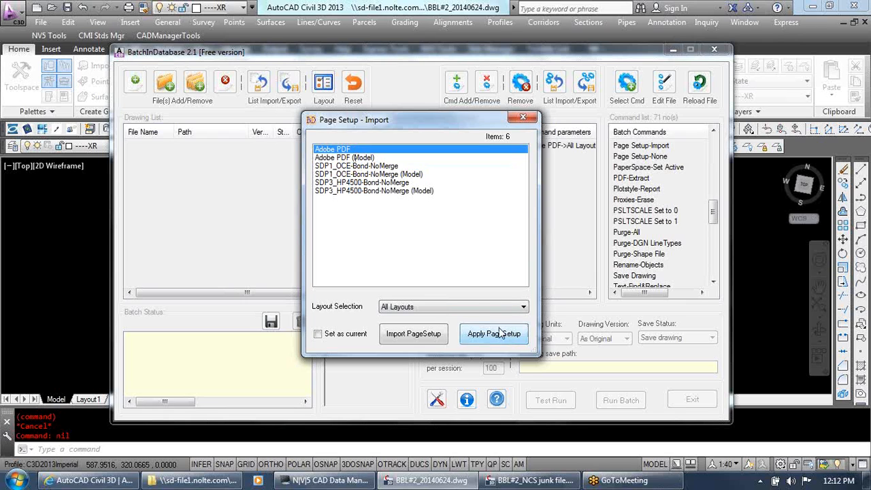
{"action": "left_click", "coordinate": [372, 166]}
{"action": "left_click", "coordinate": [478, 341]}
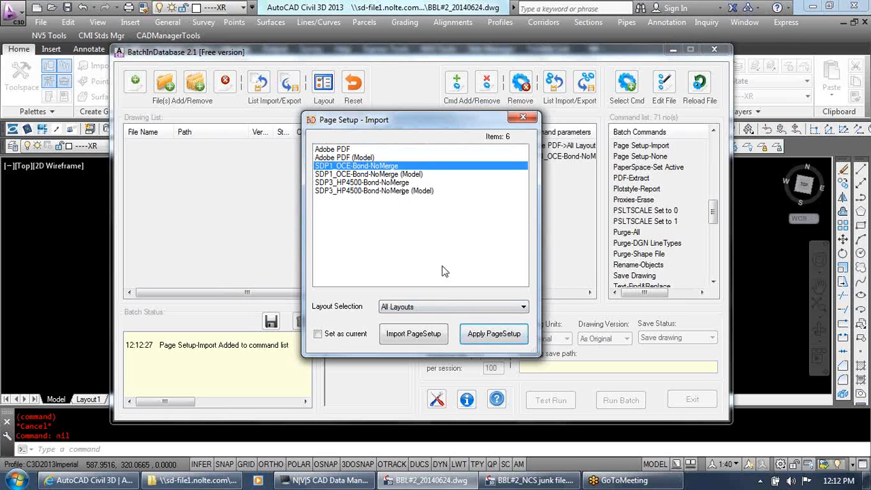
Add a Page Setup-Import command for SDP3_HP4500-Bond-NoMerge on all layouts, set as current, and close the page setup dialog
{"action": "left_click", "coordinate": [407, 183]}
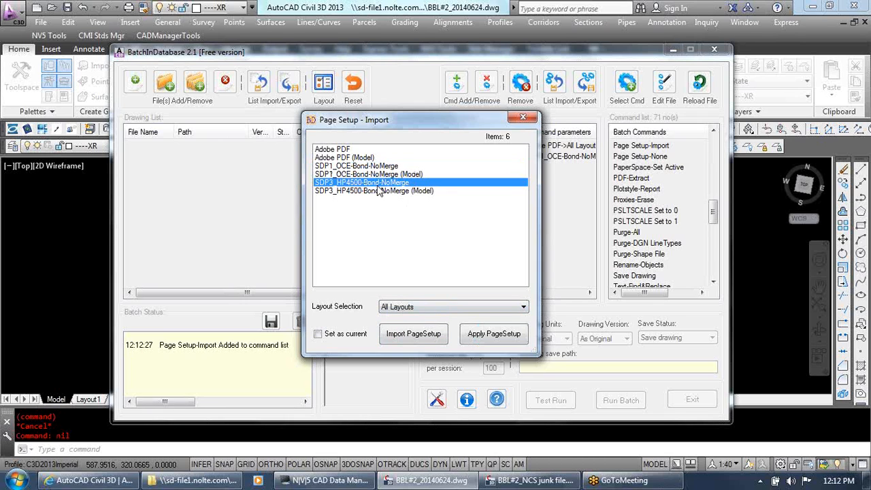
{"action": "left_click", "coordinate": [342, 335]}
{"action": "left_click", "coordinate": [485, 331]}
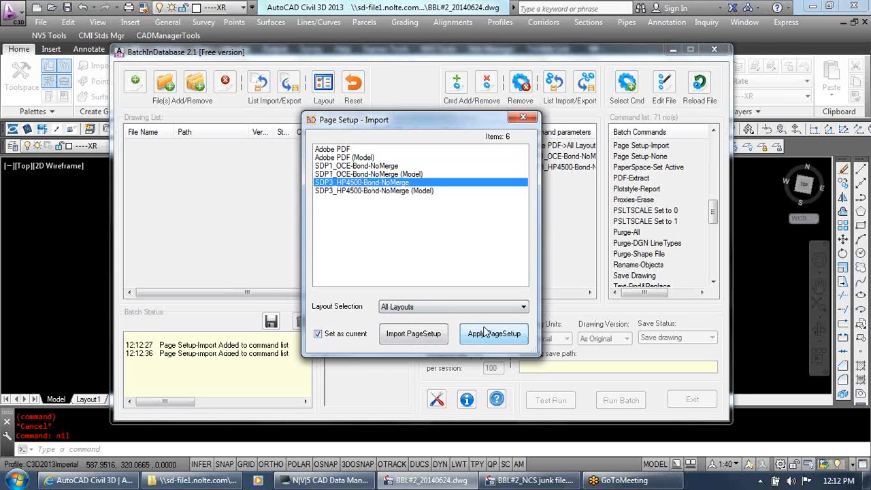
{"action": "left_click", "coordinate": [522, 120]}
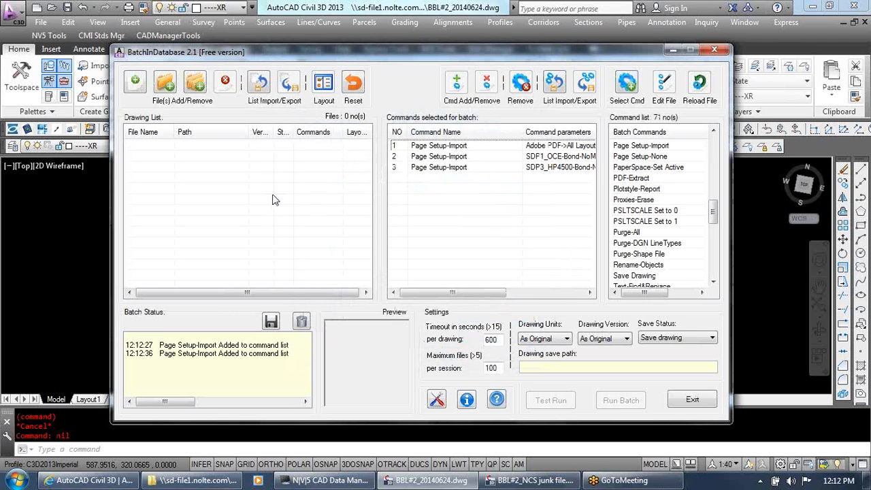
Cancel the folder selection for adding drawings and close BBL#2_NCS junk file.dwg
{"action": "left_click", "coordinate": [165, 85]}
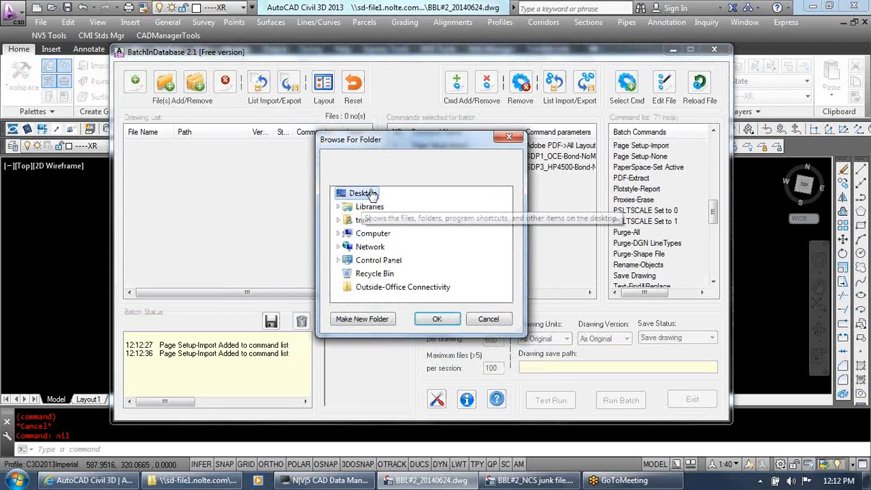
{"action": "left_click", "coordinate": [482, 319]}
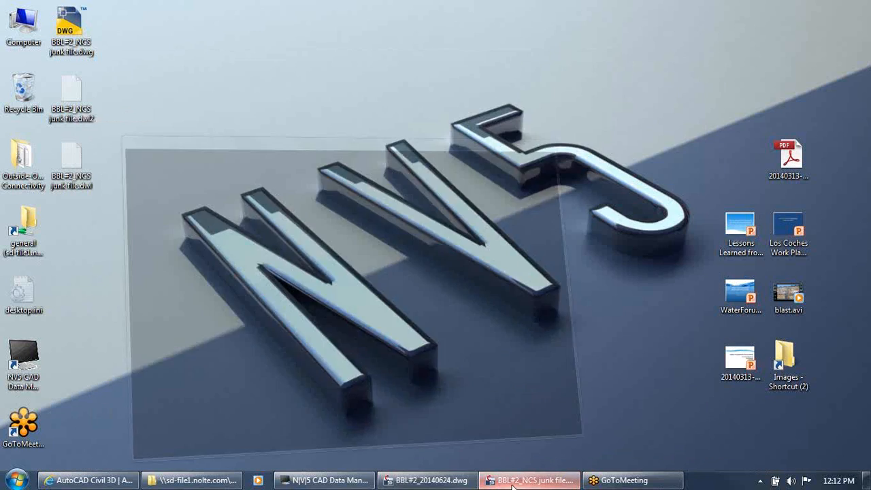
{"action": "left_click", "coordinate": [513, 484]}
{"action": "left_click", "coordinate": [673, 51]}
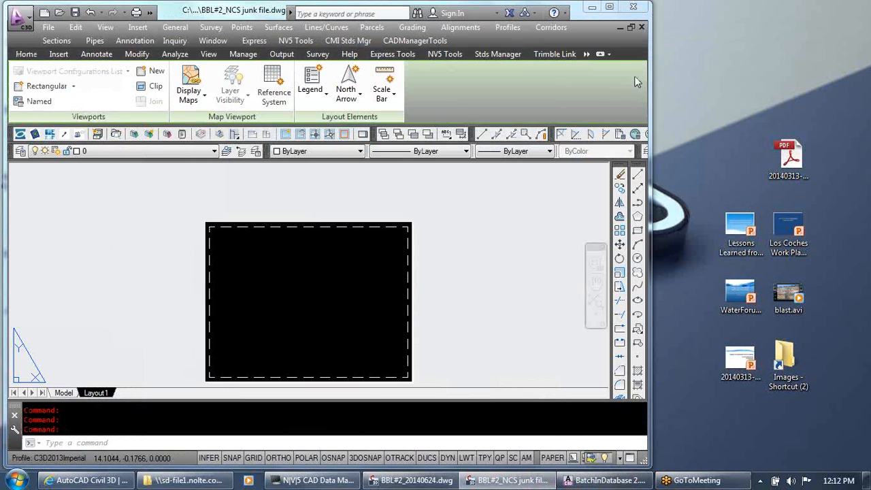
{"action": "left_click", "coordinate": [641, 29]}
{"action": "left_click", "coordinate": [312, 268]}
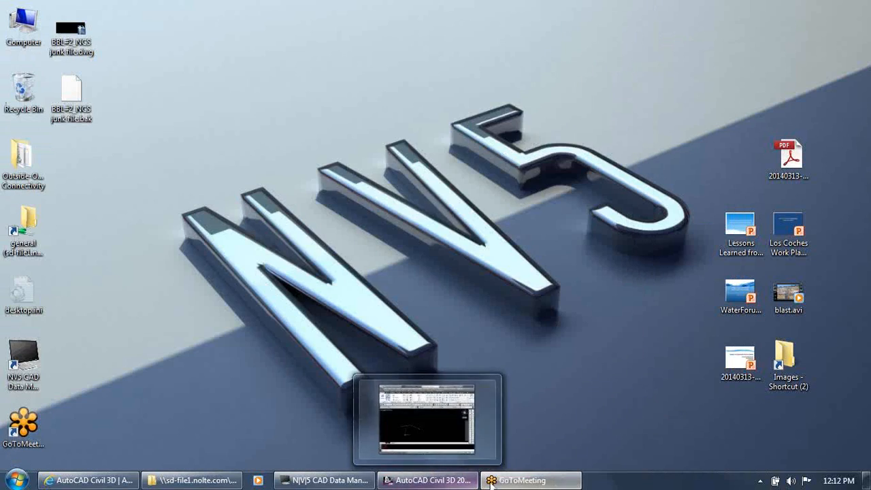
Switch back to BatchInDatabase, minimizing CAD Data Manager, and add the Desktop folder's drawings to the drawing list
{"action": "left_click", "coordinate": [425, 481]}
{"action": "left_click", "coordinate": [342, 481]}
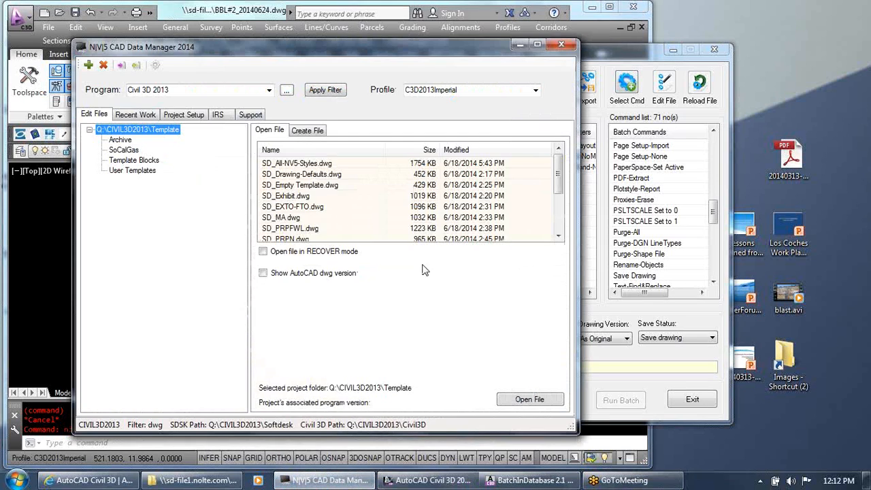
{"action": "left_click", "coordinate": [520, 44]}
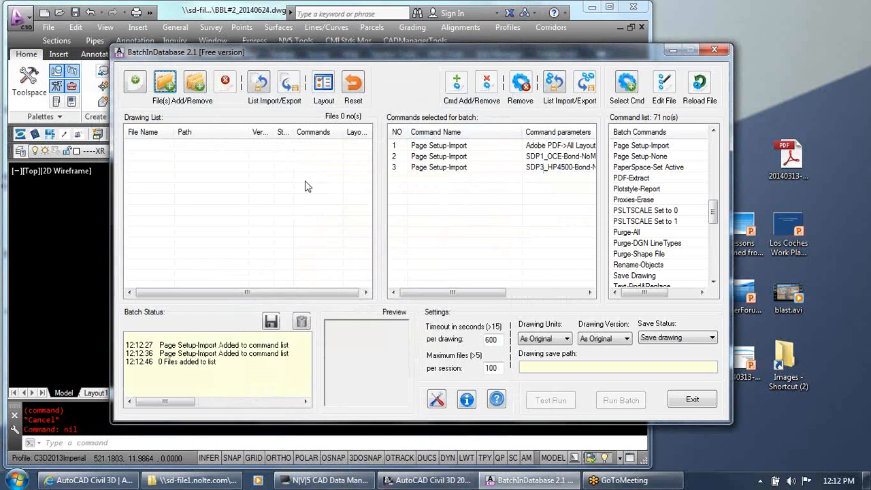
{"action": "left_click", "coordinate": [167, 86]}
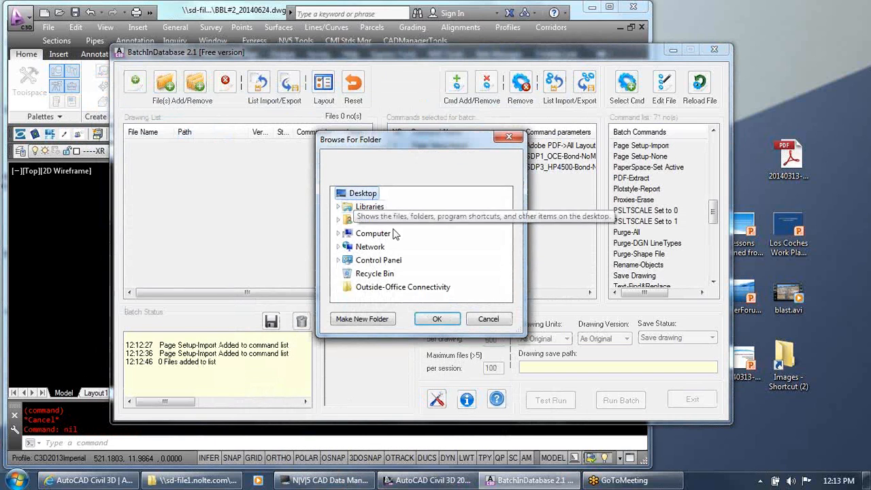
{"action": "left_click", "coordinate": [435, 320]}
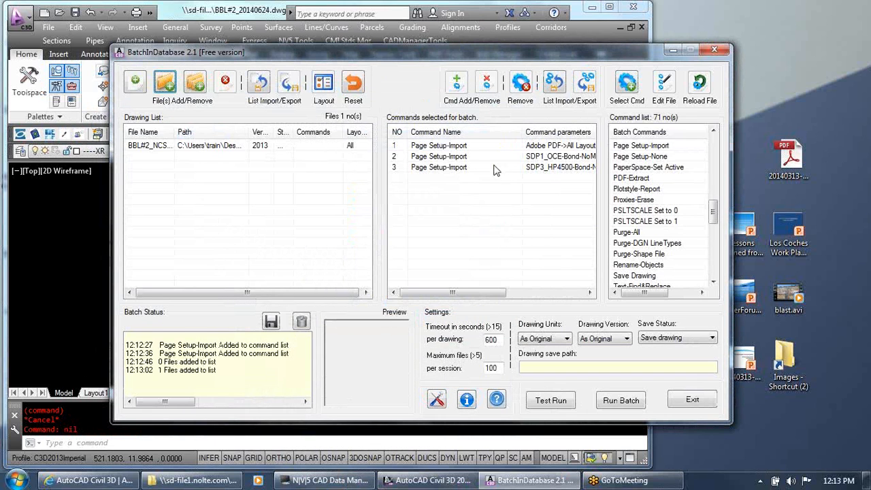
Try to add all three Page Setup-Import commands to the file without selecting a drawing
{"action": "left_click", "coordinate": [455, 149]}
{"action": "left_click", "coordinate": [454, 167], "text": "ctrl"}
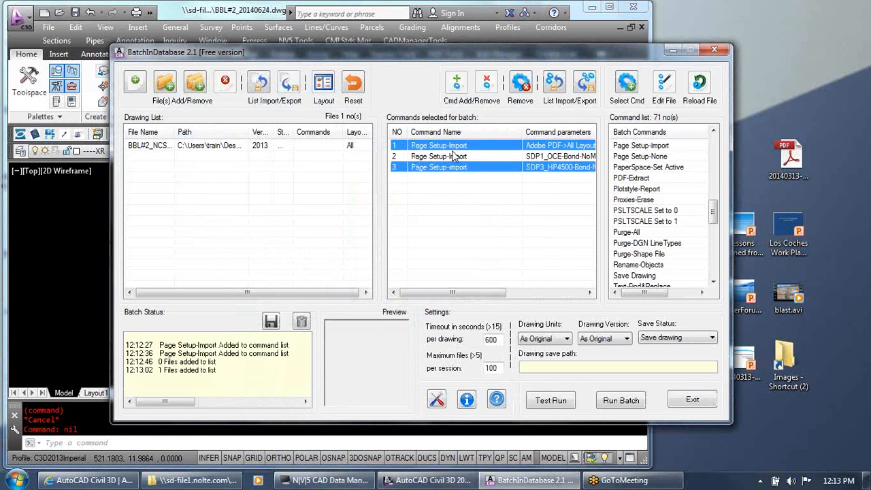
{"action": "left_click", "coordinate": [453, 156], "text": "ctrl"}
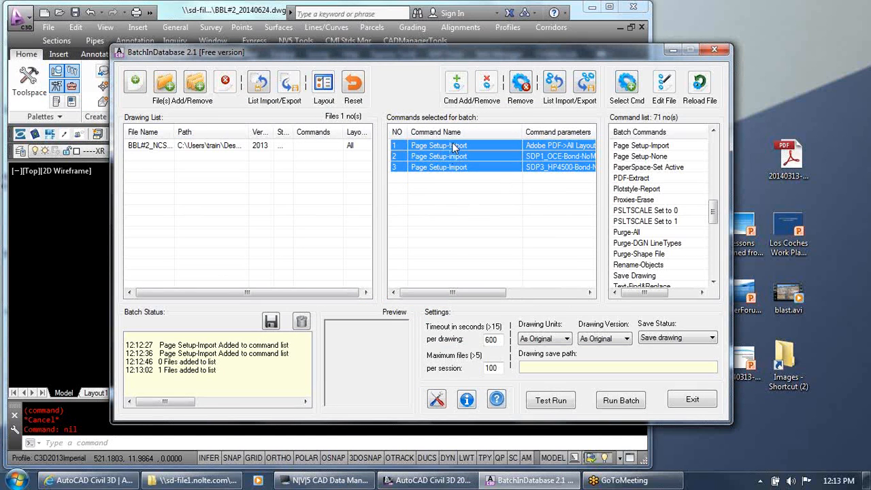
{"action": "right_click", "coordinate": [452, 146]}
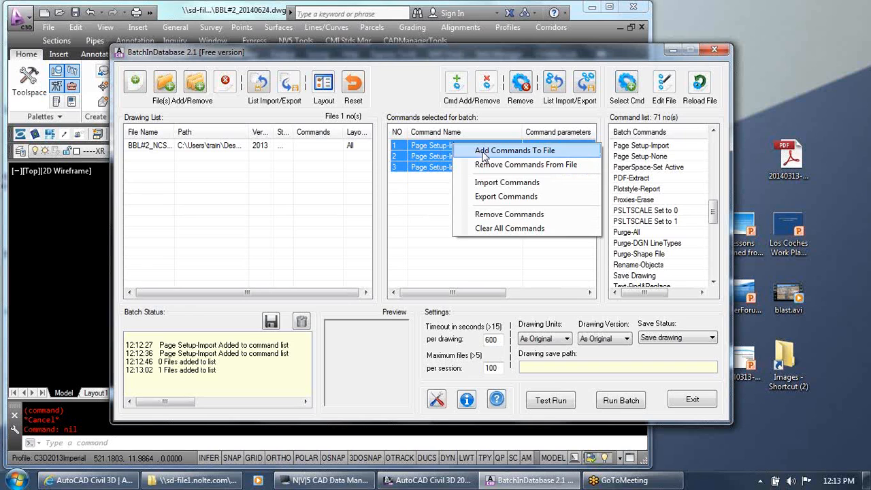
{"action": "left_click", "coordinate": [481, 152]}
Select the BBL#2_NCS junk file drawing and assign Page Setup-Import commands 1, 2 and 3 to it
{"action": "left_click", "coordinate": [207, 151]}
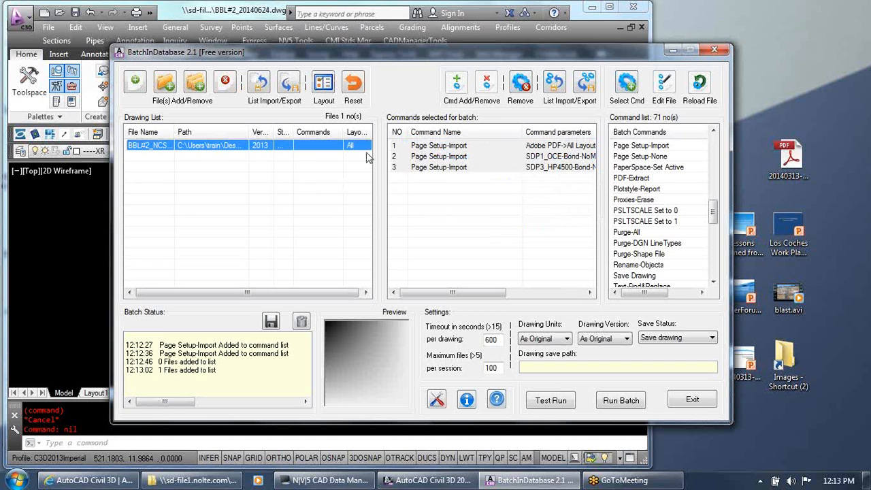
{"action": "left_click", "coordinate": [441, 149]}
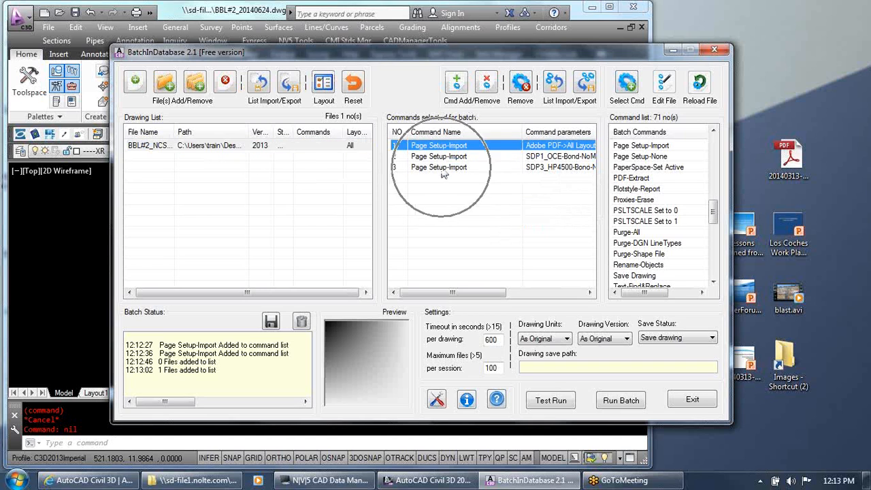
{"action": "left_click", "coordinate": [441, 167], "text": "shift"}
{"action": "right_click", "coordinate": [442, 172]}
{"action": "left_click", "coordinate": [504, 175]}
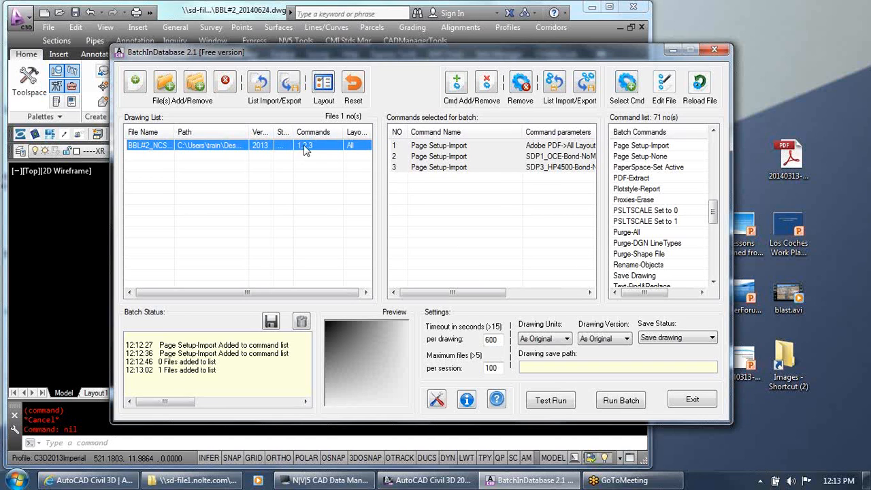
{"action": "left_click", "coordinate": [295, 216]}
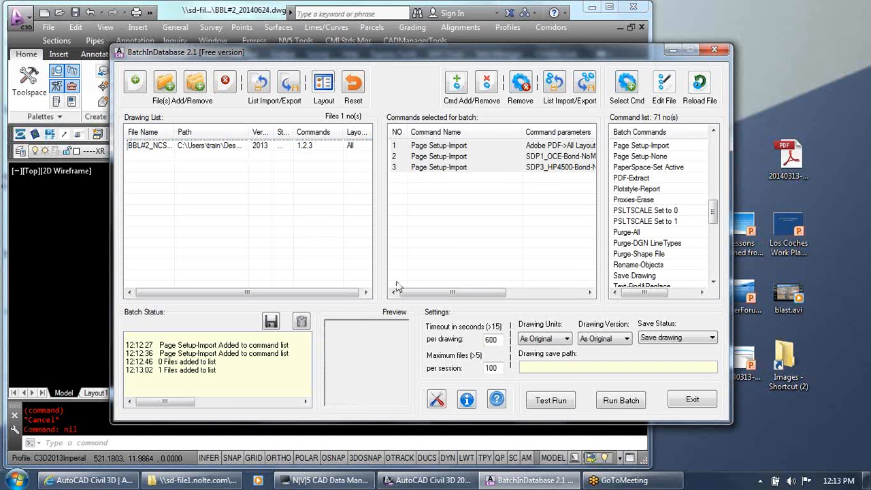
Run the batch, accepting that all drawings are saved, and exit BatchInDatabase
{"action": "left_click", "coordinate": [619, 401]}
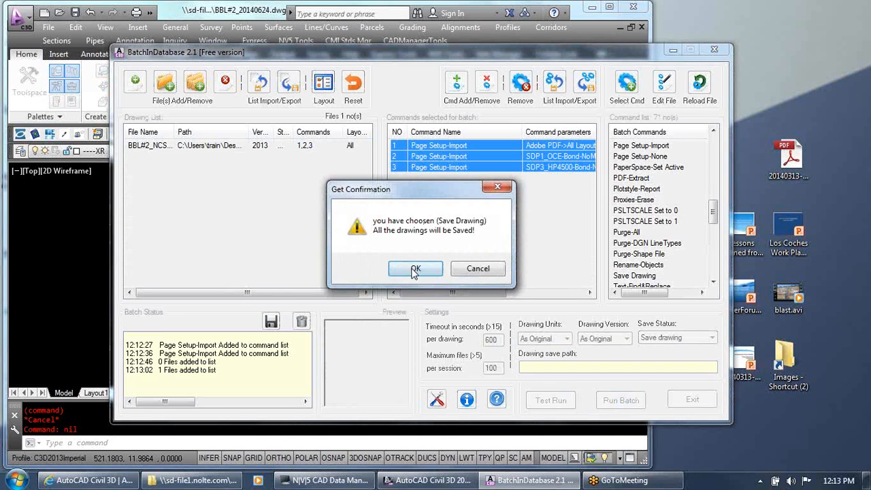
{"action": "left_click", "coordinate": [413, 270]}
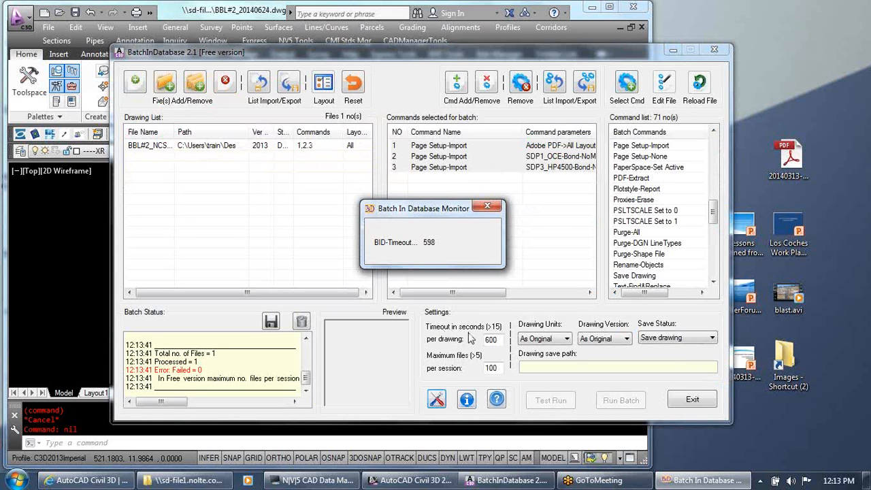
{"action": "left_click", "coordinate": [708, 399]}
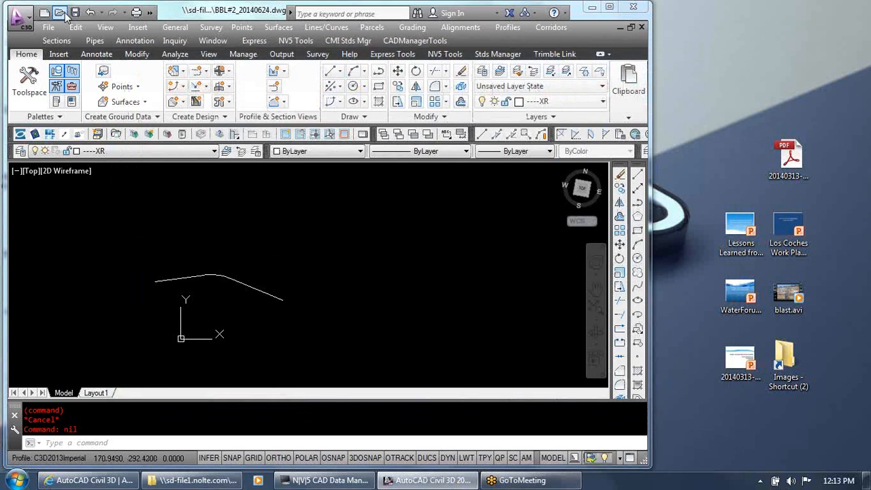
Open BBL#2_NCS junk file.dwg and check the page setups available in Layout1's plot settings, then cancel the plot
{"action": "left_click", "coordinate": [64, 14]}
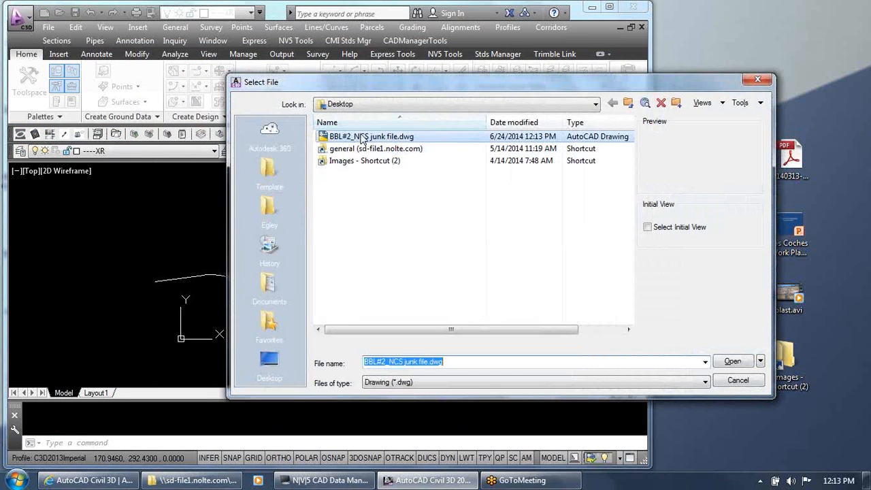
{"action": "double_click", "coordinate": [361, 138]}
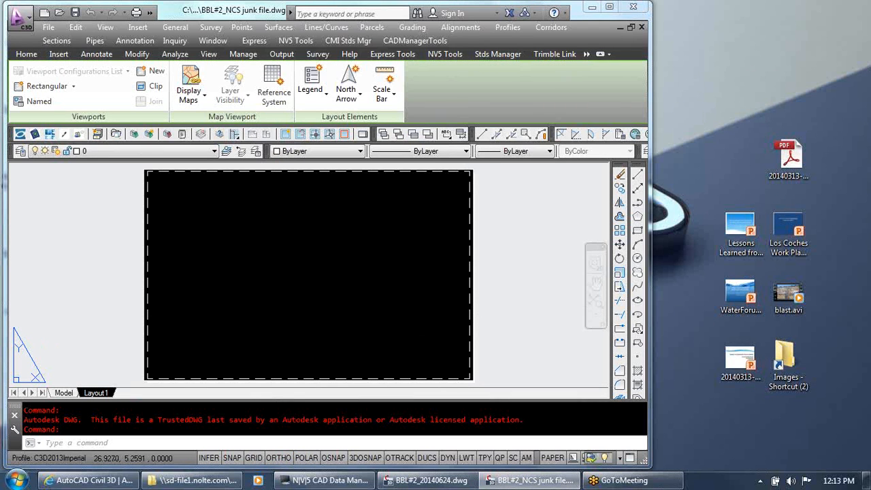
{"action": "key", "text": "ctrl+p"}
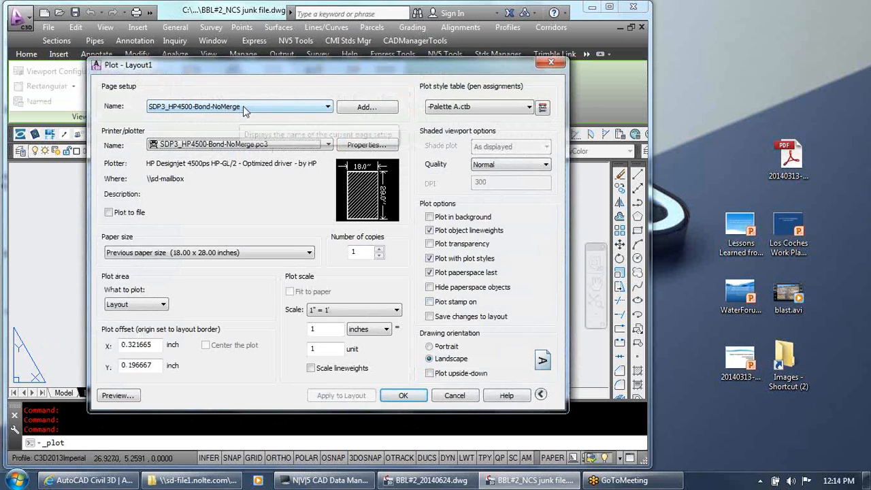
{"action": "left_click", "coordinate": [273, 109]}
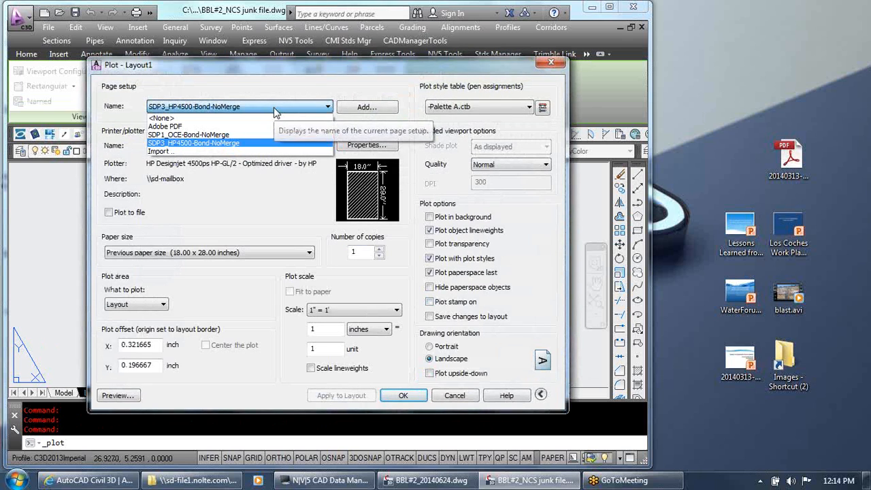
{"action": "left_click", "coordinate": [204, 143]}
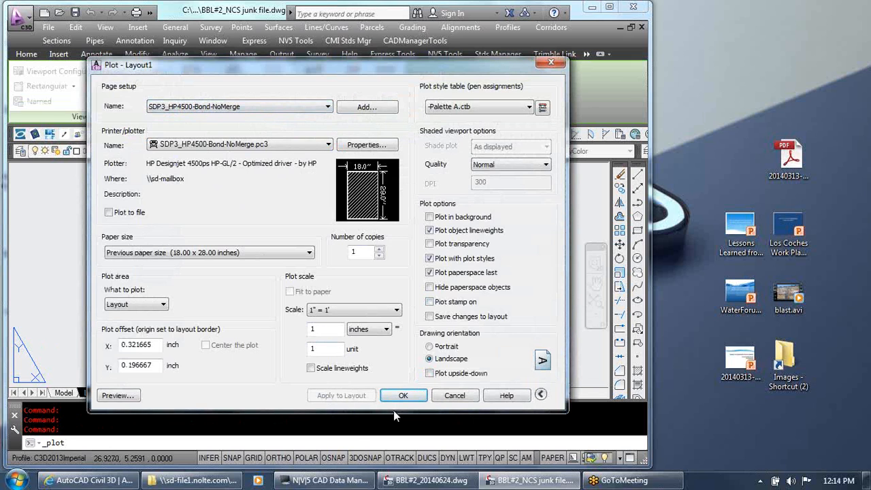
{"action": "left_click", "coordinate": [453, 396]}
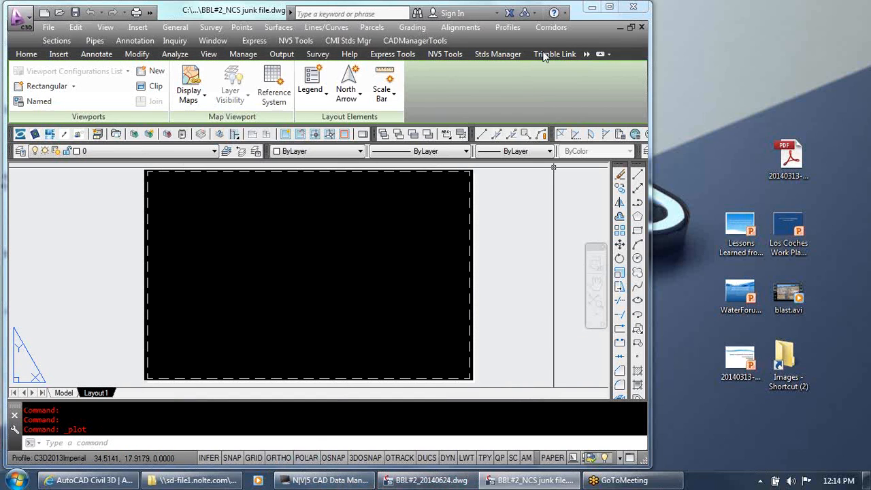
Close BBL#2_NCS junk file.dwg without saving changes and minimize the Civil 3D window
{"action": "left_click", "coordinate": [641, 28]}
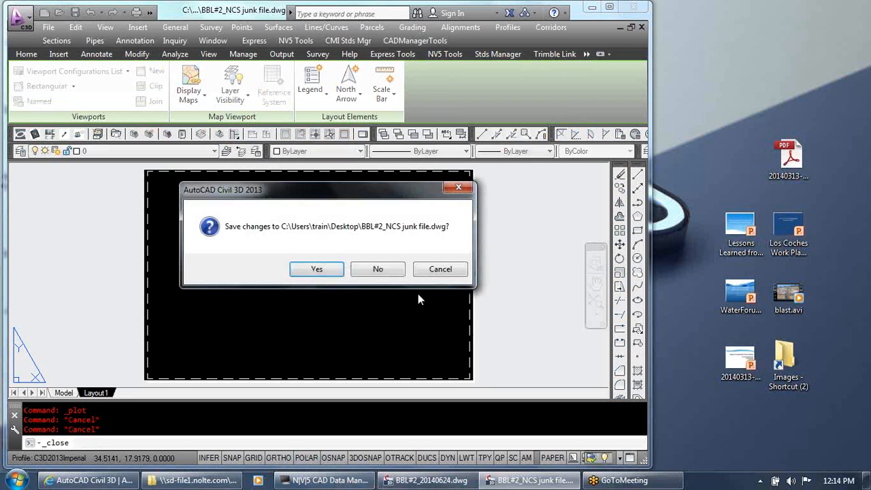
{"action": "left_click", "coordinate": [377, 269]}
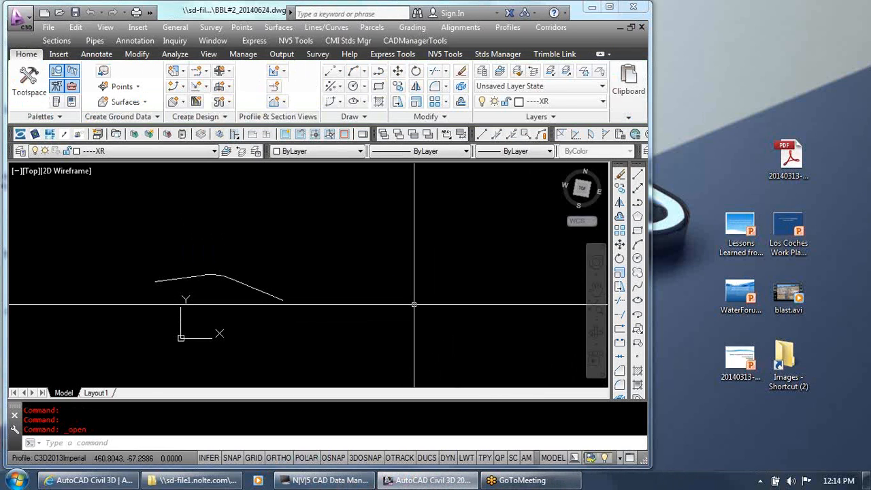
{"action": "left_click", "coordinate": [592, 7]}
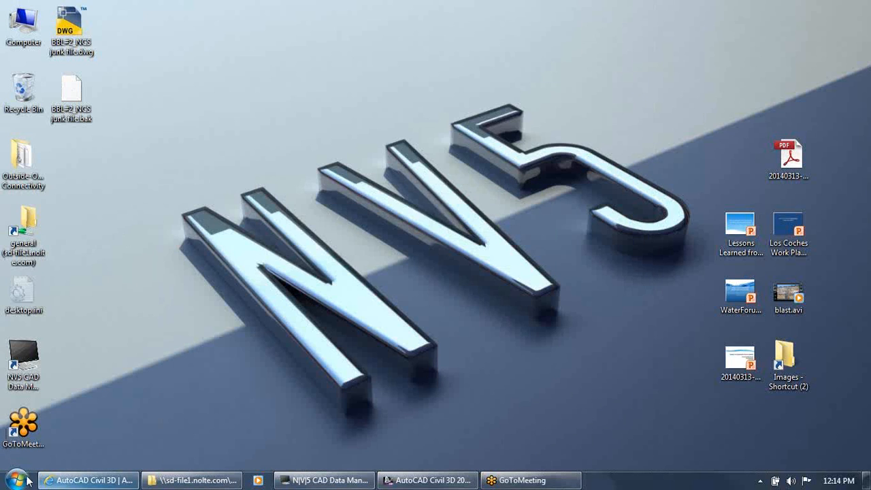
Switch to Windows Explorer, open the Autodesk Apps Exchange network folder from its parent and select CADManagerToolsBatchInDatabase.msi
{"action": "left_click", "coordinate": [193, 480]}
{"action": "left_click", "coordinate": [424, 392]}
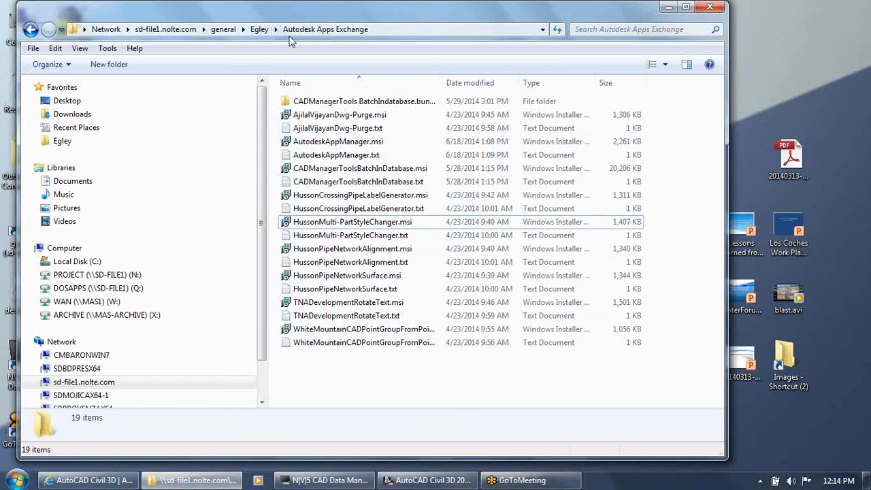
{"action": "left_click", "coordinate": [259, 29]}
{"action": "left_click", "coordinate": [399, 391]}
{"action": "left_click", "coordinate": [361, 171]}
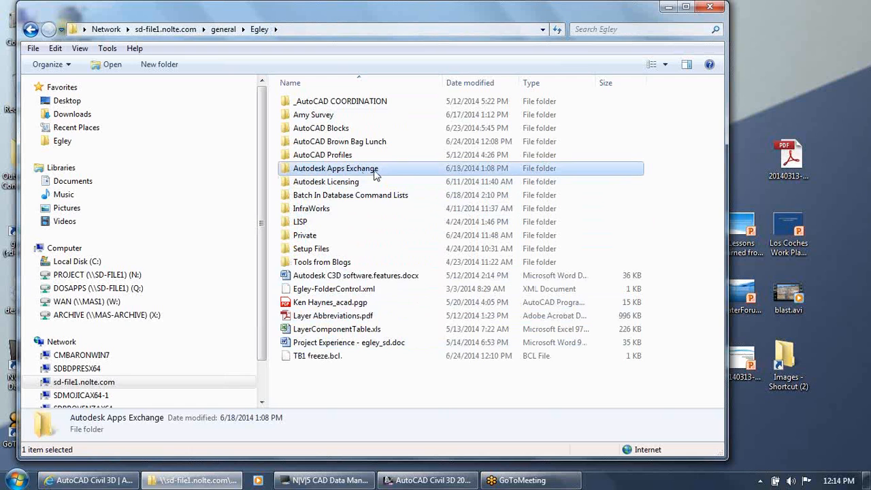
{"action": "double_click", "coordinate": [374, 175]}
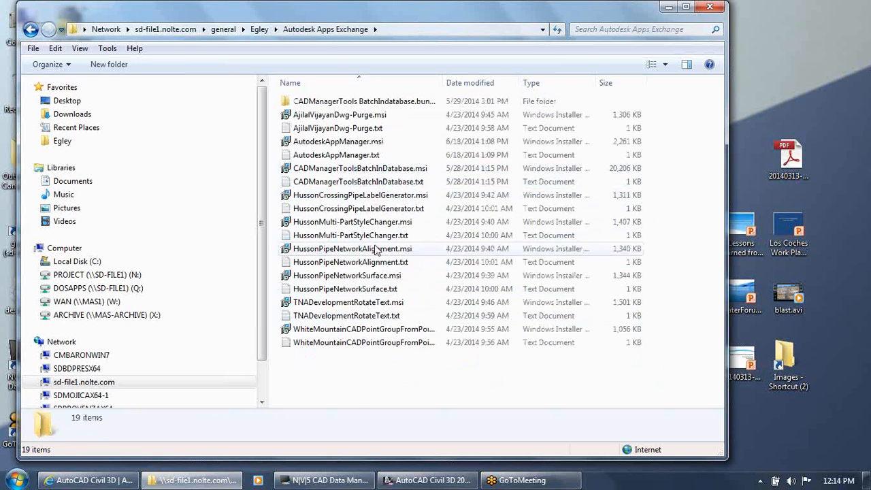
{"action": "left_click", "coordinate": [356, 171]}
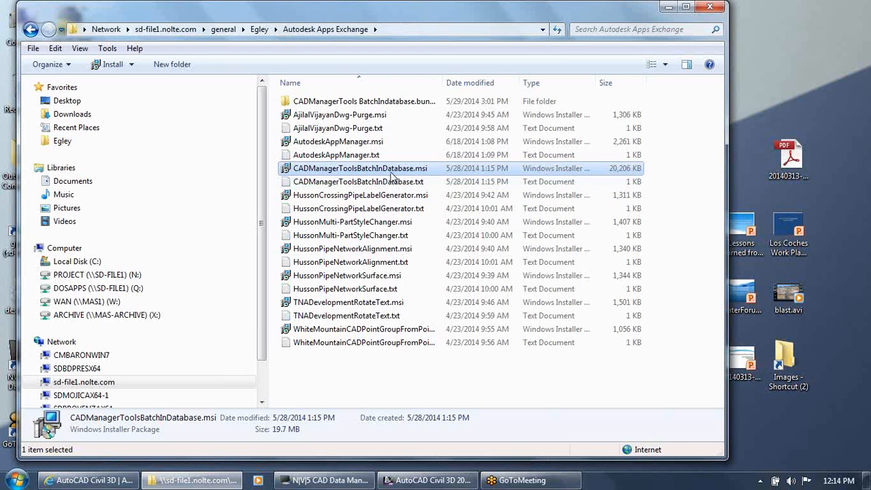
Open LOCATION FOR THIS FOLDER.txt in the CADManagerTools BatchIndatabase.bundle folder, highlight the C:\ProgramData\Autodesk\ApplicationPlugins path, and close the file
{"action": "left_click", "coordinate": [357, 103]}
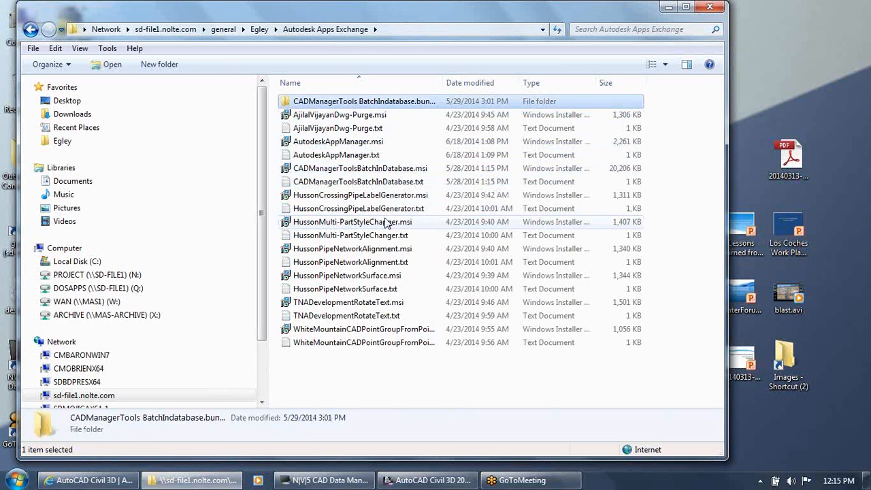
{"action": "double_click", "coordinate": [338, 105]}
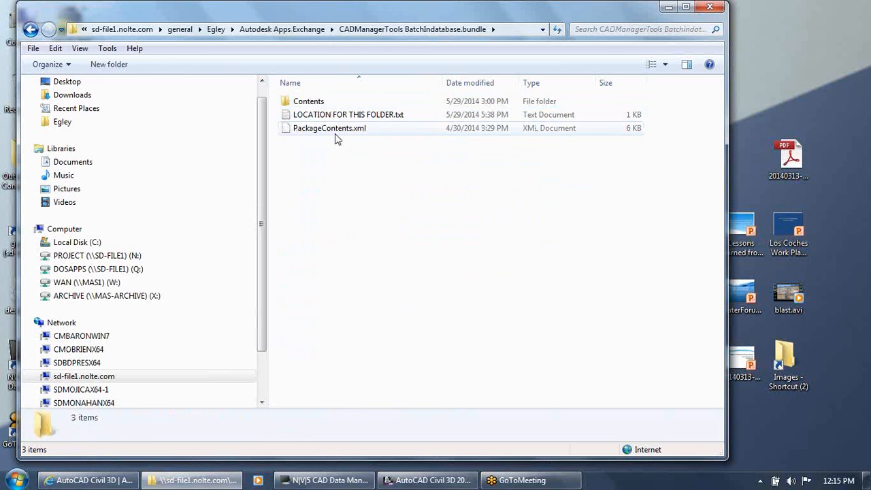
{"action": "double_click", "coordinate": [335, 115]}
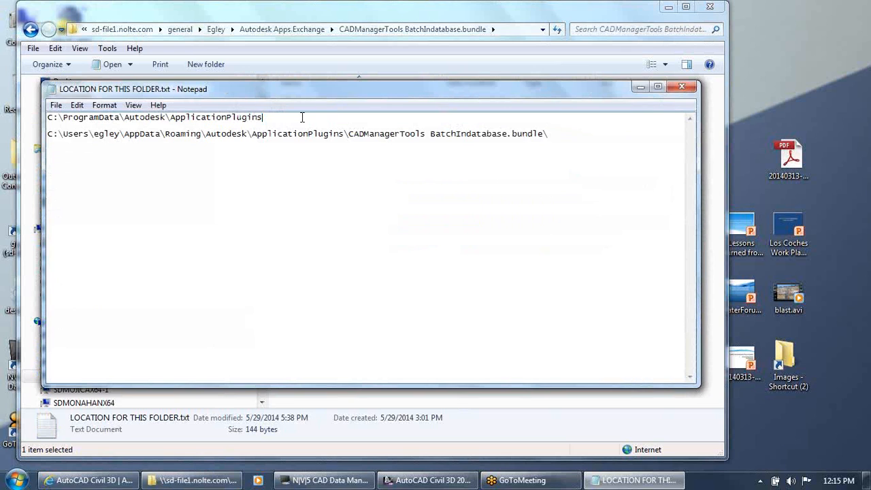
{"action": "left_click_drag", "start_coordinate": [302, 117], "coordinate": [24, 107]}
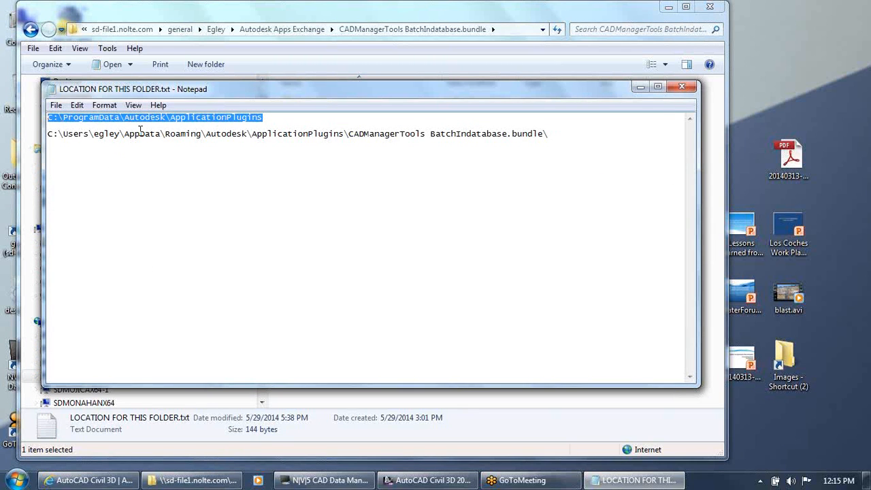
{"action": "left_click", "coordinate": [690, 91]}
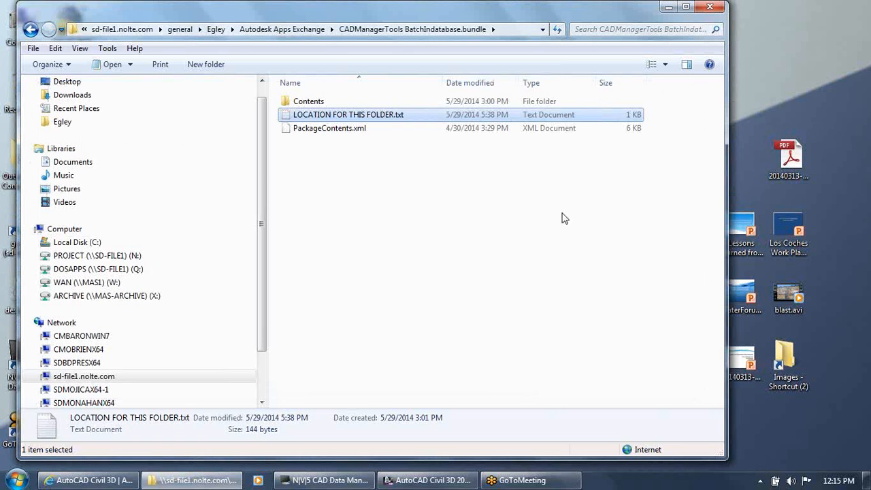
Go back to the Autodesk Apps Exchange folder and reopen the CADManagerTools BatchIndatabase.bundle folder
{"action": "left_click", "coordinate": [343, 169]}
{"action": "left_click", "coordinate": [300, 29]}
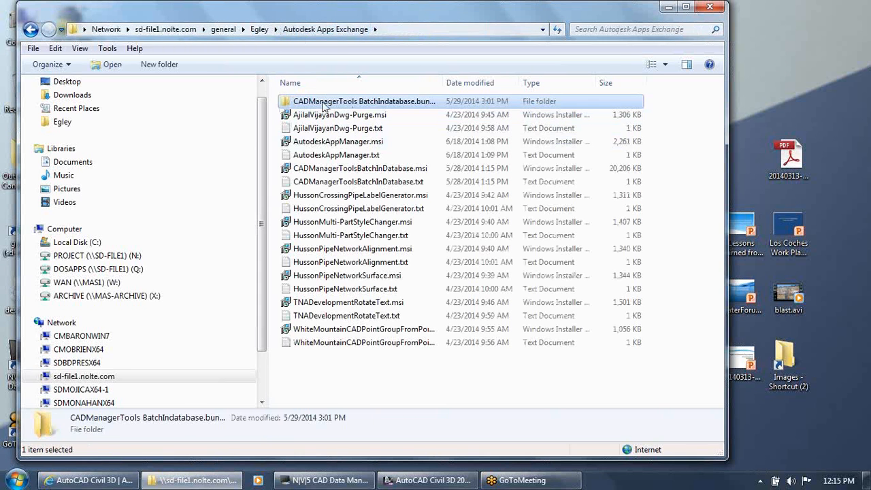
{"action": "left_click", "coordinate": [344, 115]}
{"action": "left_click", "coordinate": [347, 103]}
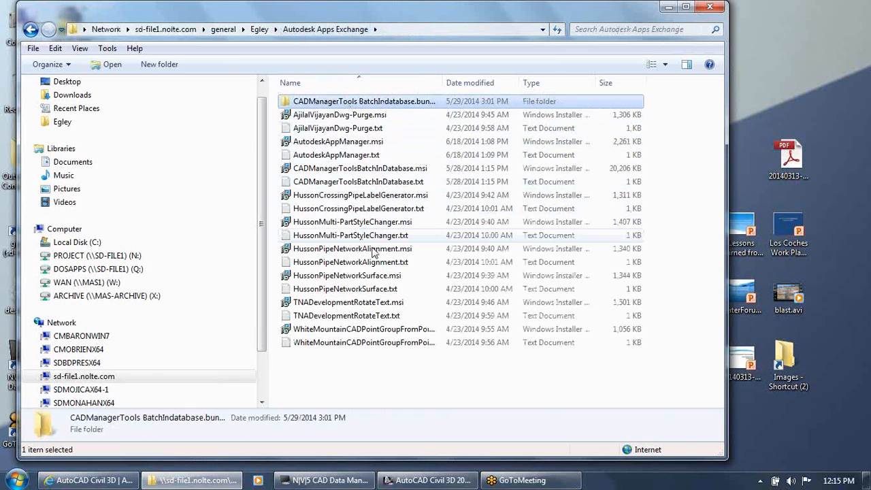
{"action": "double_click", "coordinate": [360, 104]}
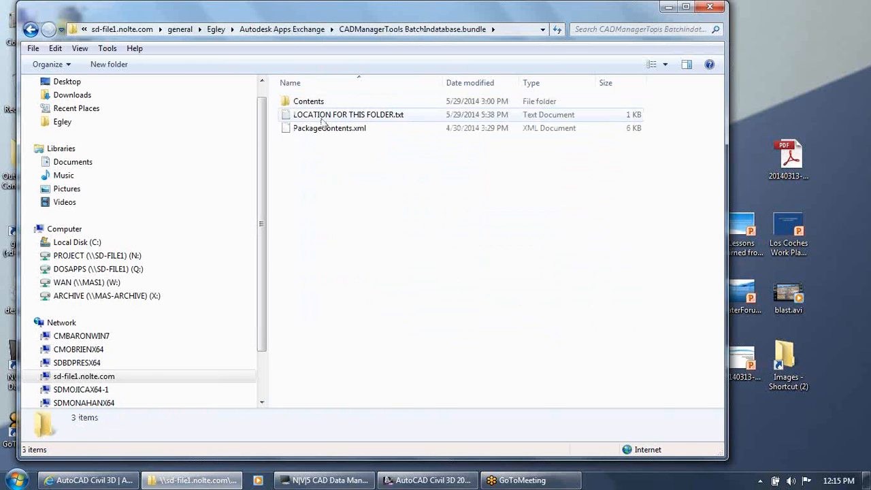
Read the plugin paths in LOCATION FOR THIS FOLDER.txt, close the file and switch to AutoCAD Civil 3D
{"action": "double_click", "coordinate": [324, 116]}
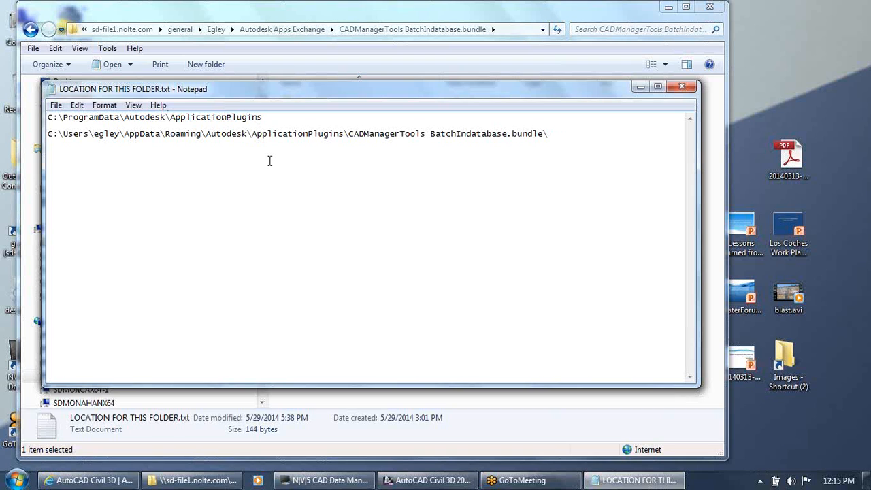
{"action": "left_click", "coordinate": [684, 89]}
{"action": "left_click", "coordinate": [427, 482]}
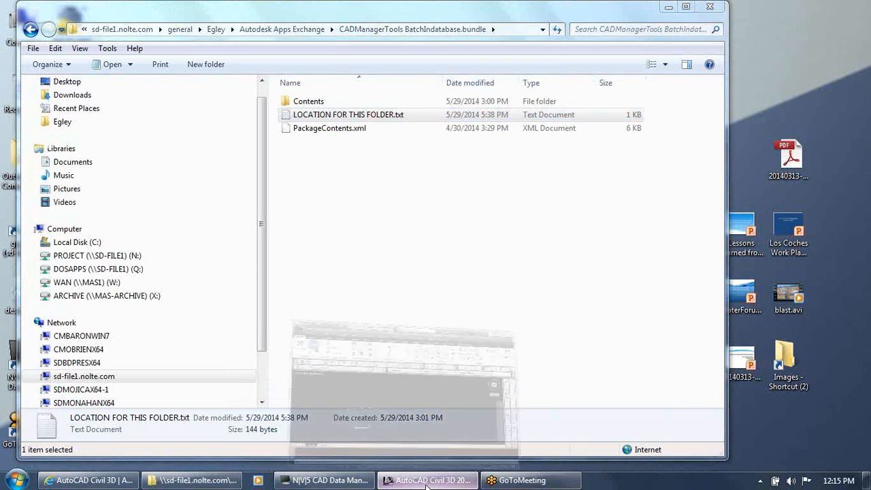
Launch BatchInDatabase from the CADManagerTools commands in Civil 3D
{"action": "left_click", "coordinate": [433, 42]}
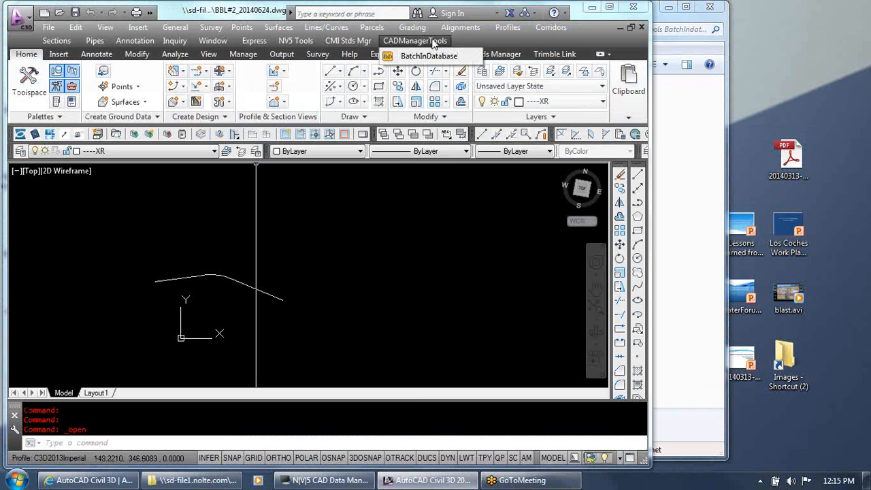
{"action": "left_click", "coordinate": [431, 42]}
{"action": "left_click", "coordinate": [401, 41]}
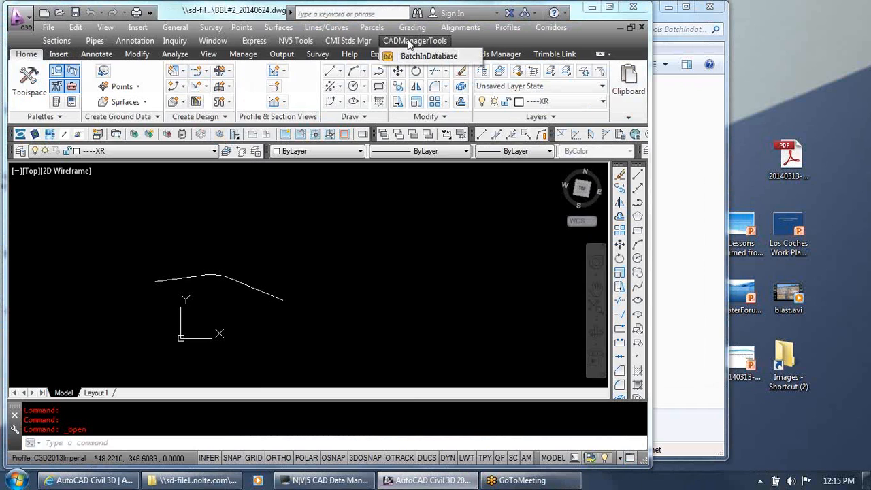
{"action": "left_click", "coordinate": [415, 41]}
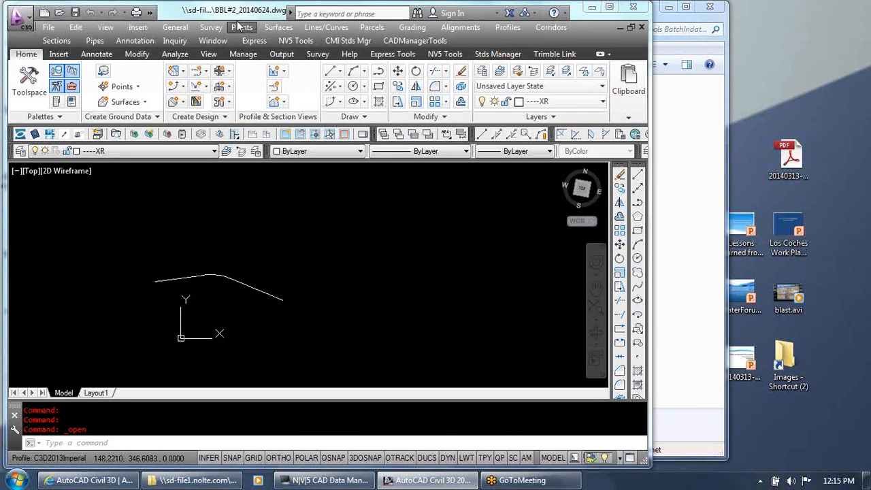
{"action": "left_click", "coordinate": [411, 42]}
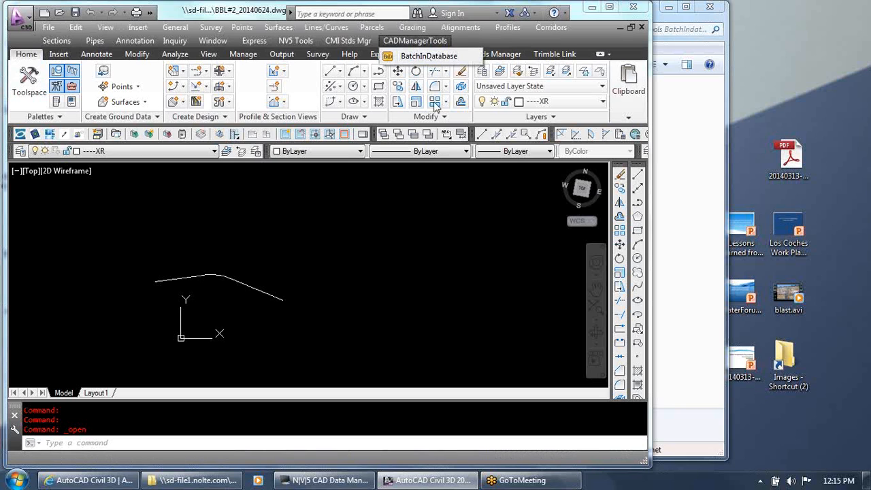
{"action": "left_click", "coordinate": [416, 57]}
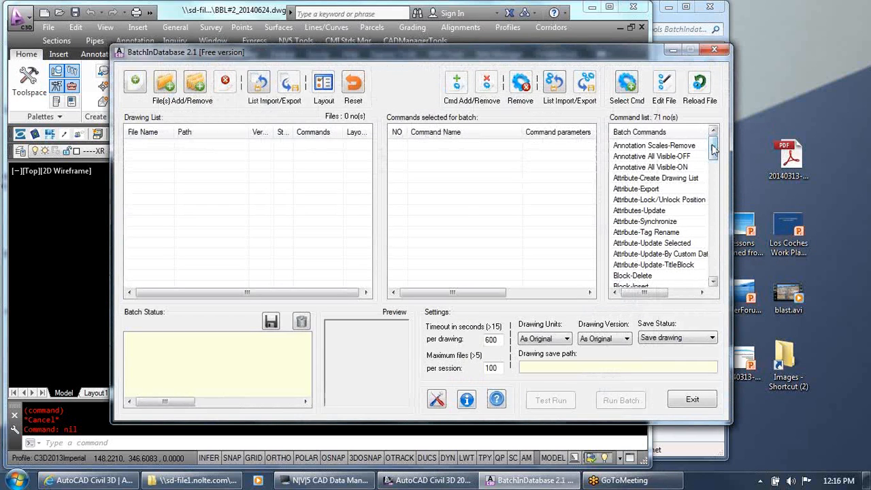
Look through the BatchInDatabase list of batch commands, from the annotation and attribute commands through the xref commands
{"action": "left_click", "coordinate": [665, 146]}
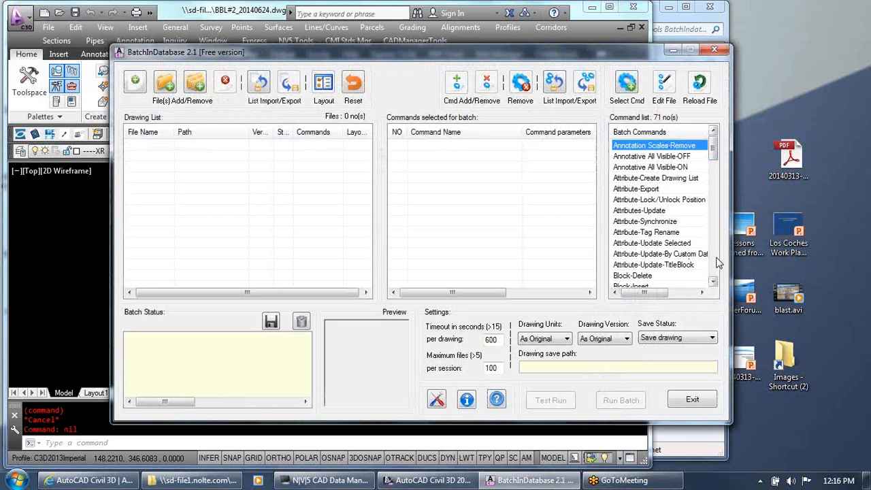
{"action": "left_click", "coordinate": [713, 281]}
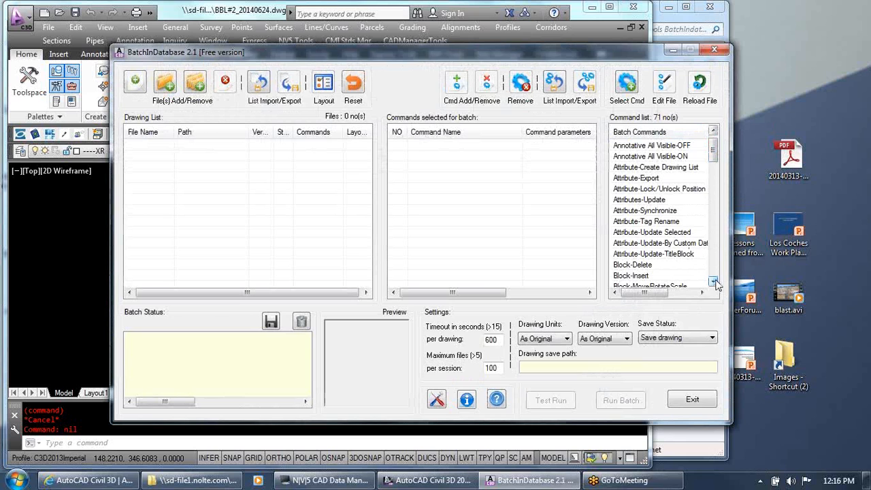
{"action": "left_click", "coordinate": [715, 281]}
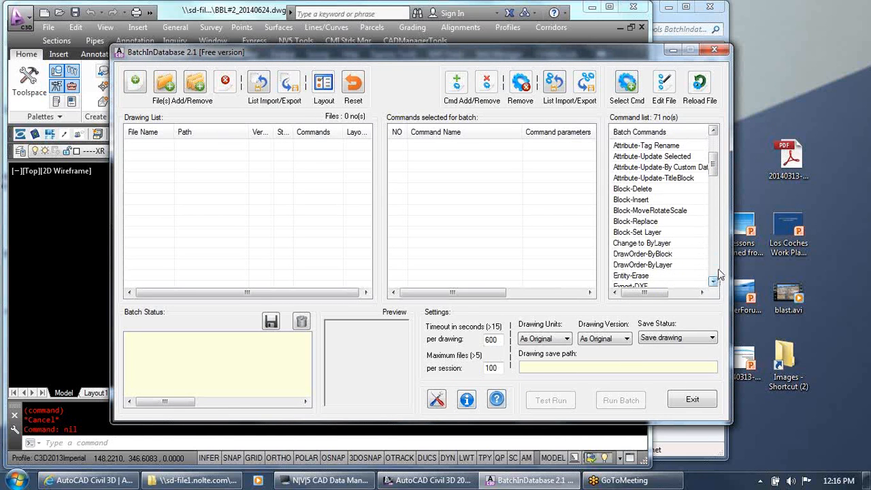
{"action": "left_click", "coordinate": [716, 268]}
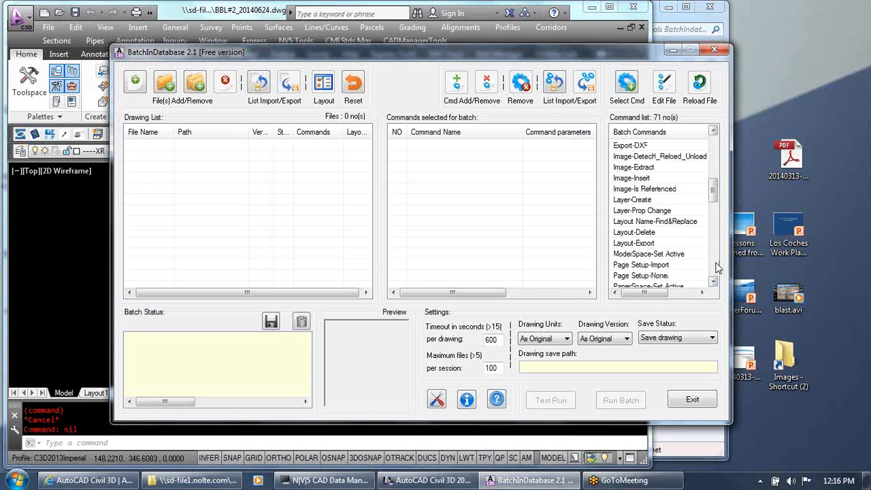
{"action": "left_click", "coordinate": [716, 268]}
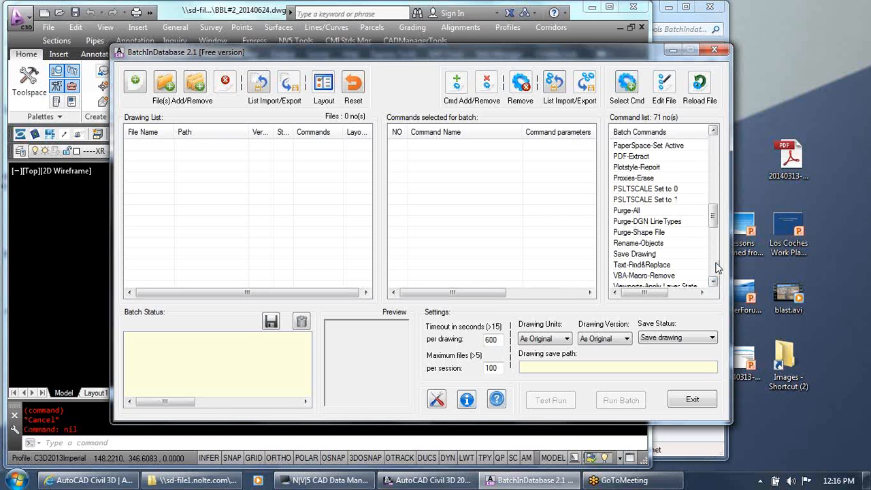
{"action": "left_click", "coordinate": [716, 268]}
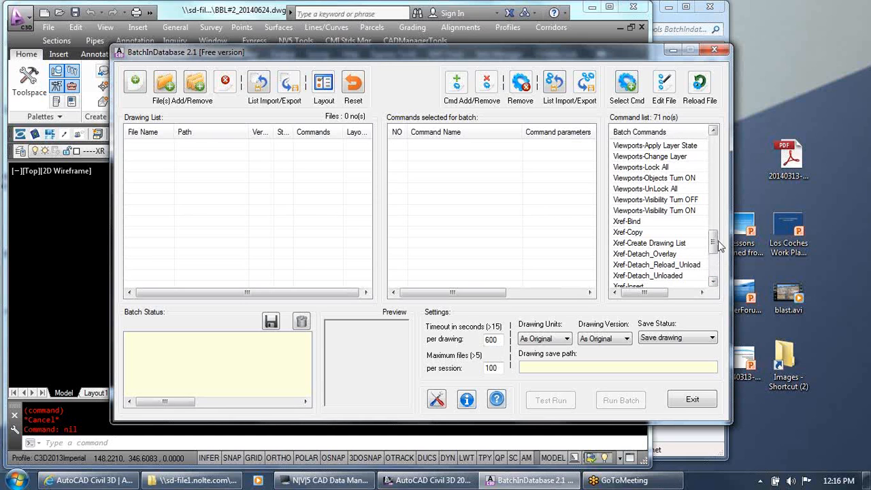
{"action": "left_click", "coordinate": [714, 259]}
{"action": "mouse_move", "coordinate": [712, 257]}
{"action": "left_mouse_down"}
{"action": "mouse_move", "coordinate": [712, 274]}
{"action": "mouse_move", "coordinate": [722, 238]}
{"action": "mouse_move", "coordinate": [711, 144]}
{"action": "left_mouse_up"}
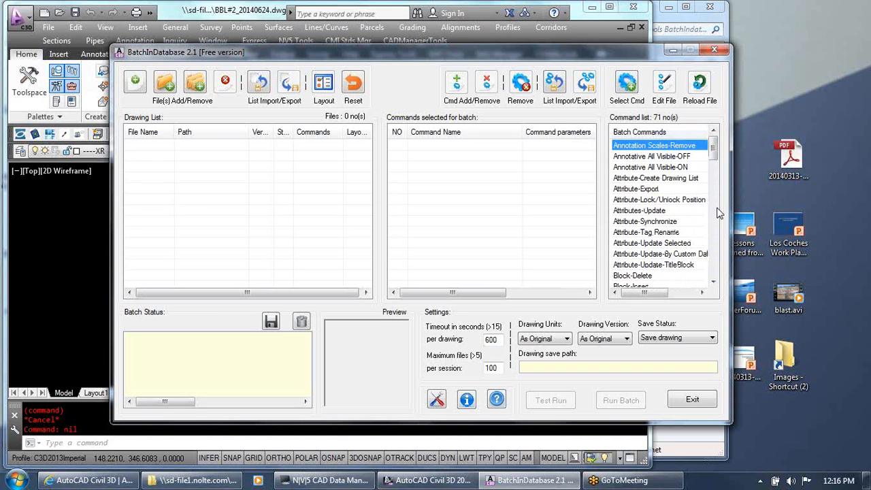
{"action": "left_click", "coordinate": [690, 401]}
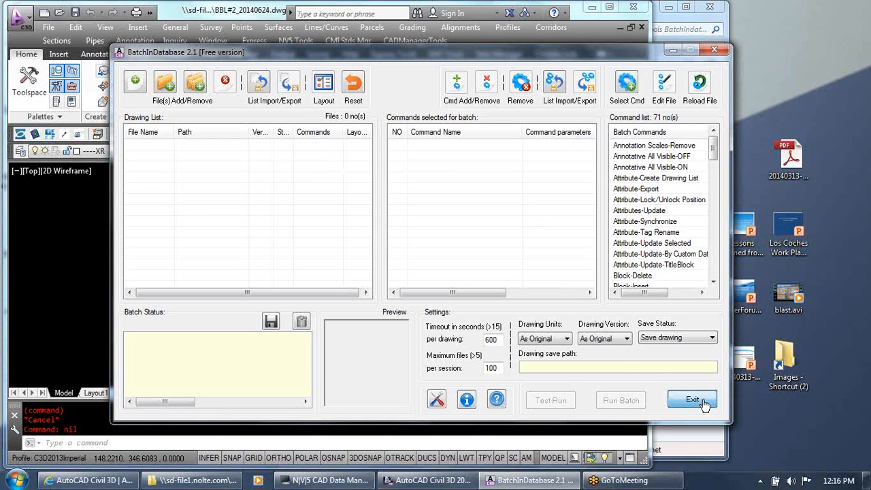
{"action": "left_click", "coordinate": [646, 243]}
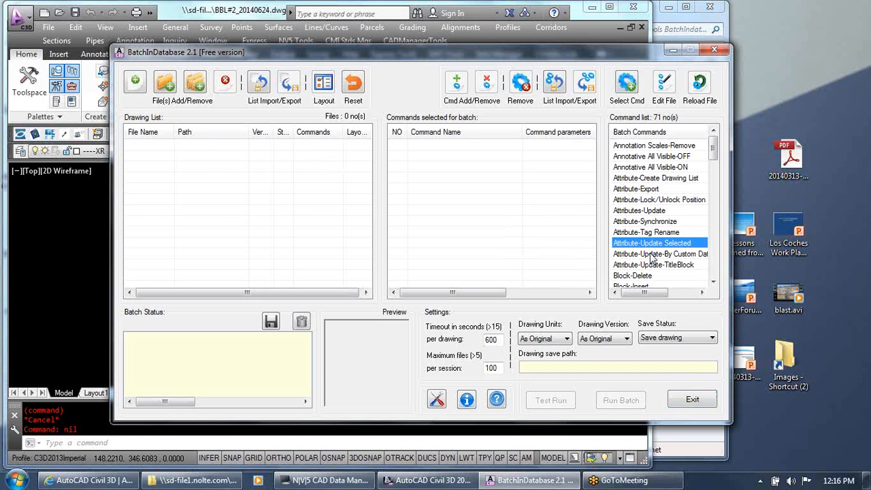
{"action": "scroll", "coordinate": [652, 258], "scroll_direction": "down", "scroll_amount": 10}
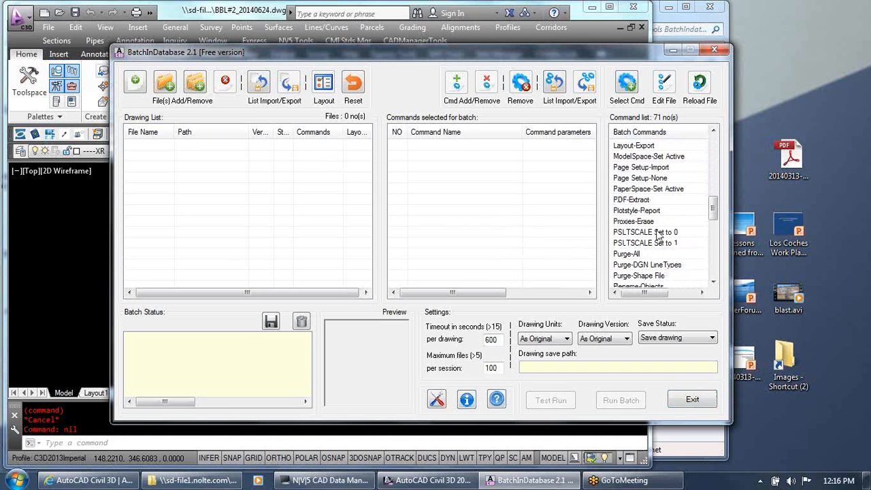
Open the Page Setup-Import settings, highlight SDP1_OCE-Bond-NoMerge and SDP3_HP4500-Bond-NoMerge in turn, and close the dialog without applying anything
{"action": "left_click", "coordinate": [660, 166]}
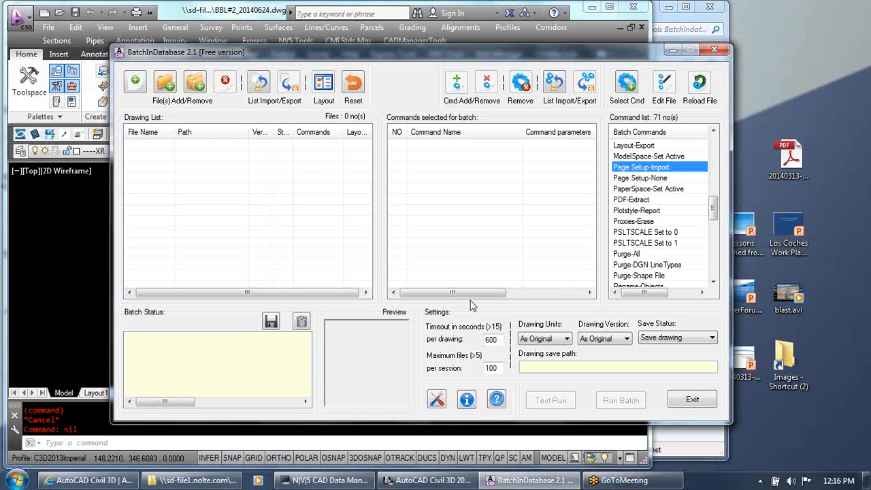
{"action": "left_click", "coordinate": [627, 85]}
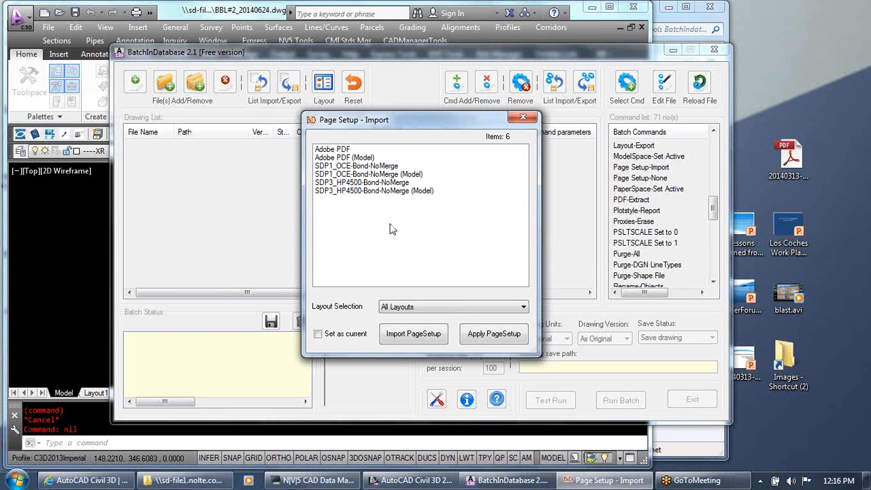
{"action": "left_click", "coordinate": [368, 169]}
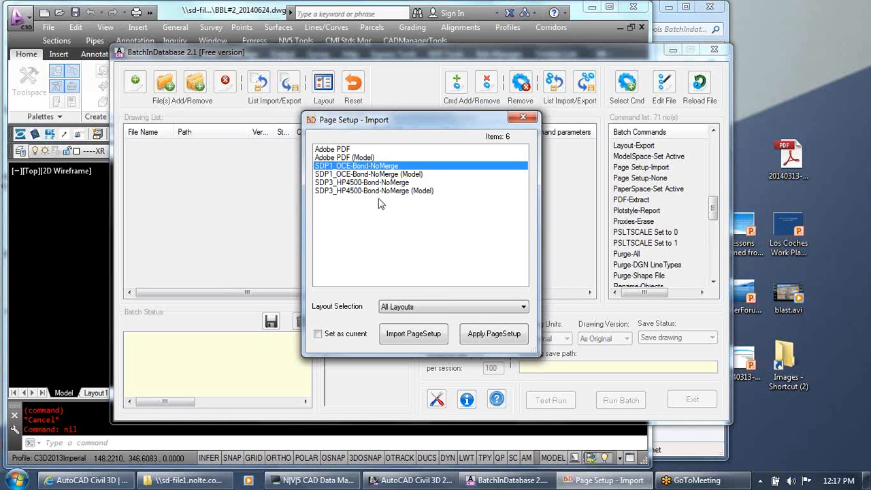
{"action": "left_click", "coordinate": [387, 184]}
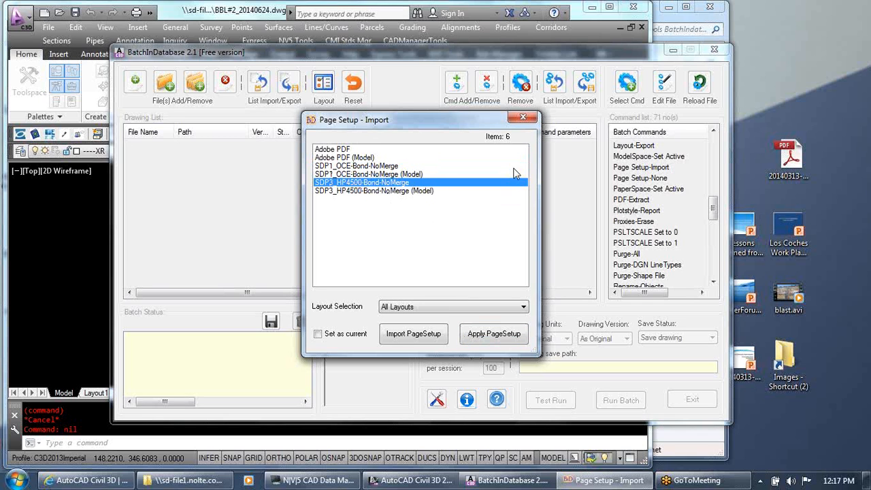
{"action": "left_click", "coordinate": [524, 118]}
Close BatchInDatabase, clear the Explorer window out of the way and maximize Civil 3D with BBL#2_20140624.dwg
{"action": "left_click", "coordinate": [714, 50]}
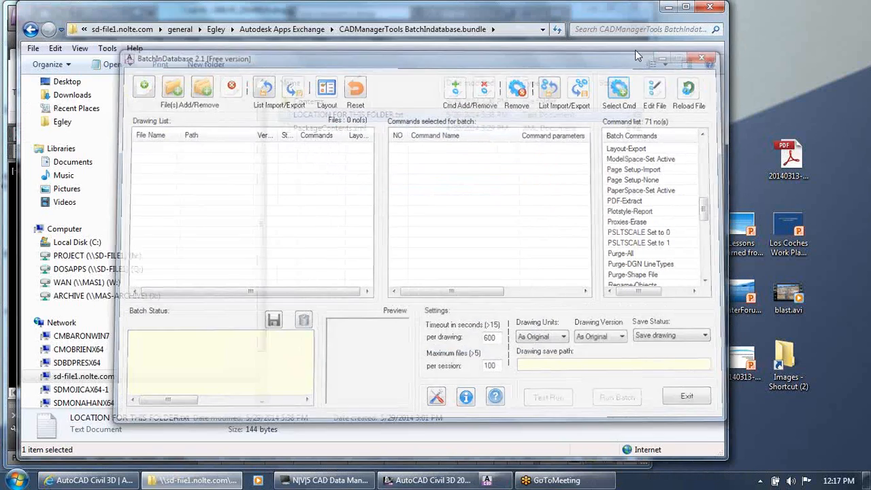
{"action": "left_click", "coordinate": [668, 7]}
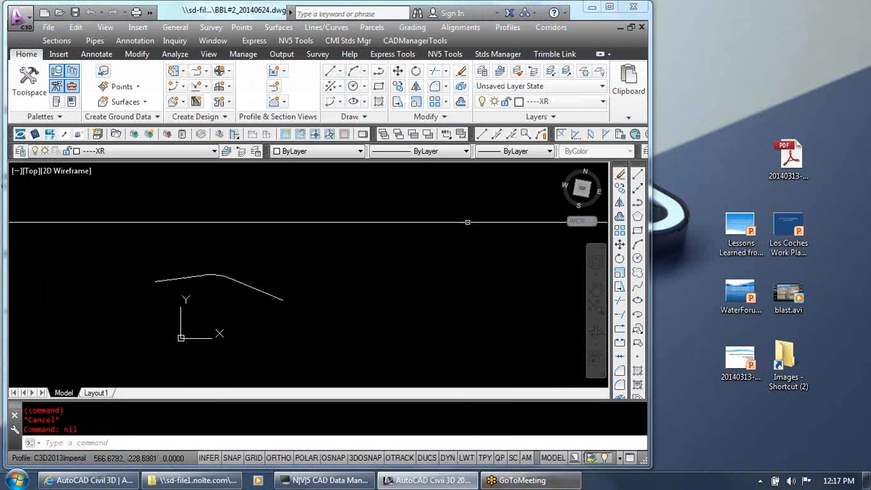
{"action": "double_click", "coordinate": [267, 4]}
{"action": "double_click", "coordinate": [271, 12]}
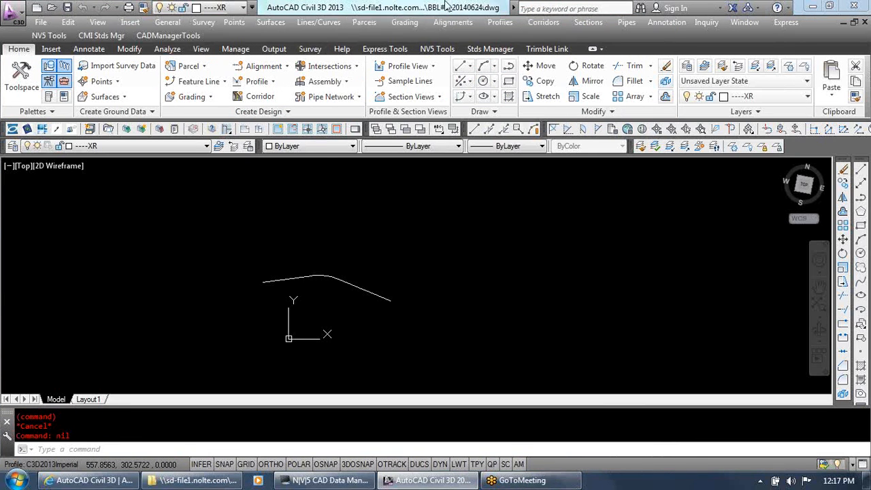
{"action": "left_click", "coordinate": [436, 281]}
{"action": "left_click", "coordinate": [418, 279]}
{"action": "scroll", "coordinate": [380, 279], "scroll_direction": "up", "scroll_amount": 4}
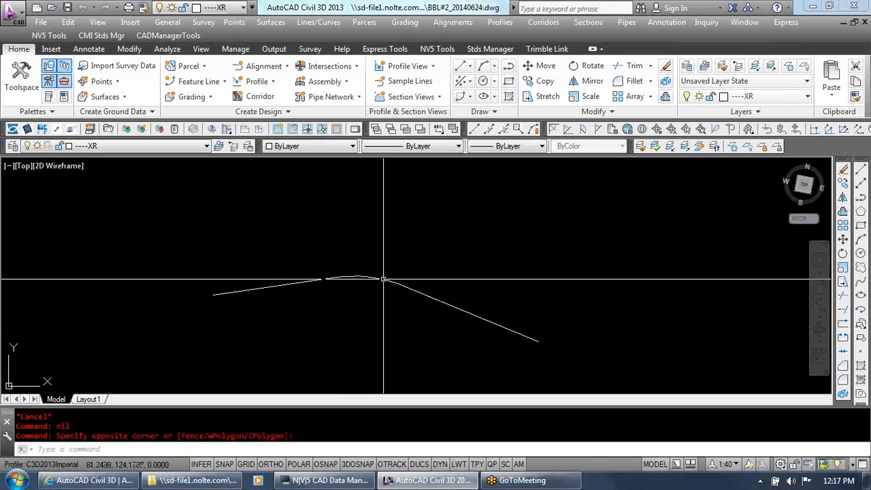
{"action": "key", "text": "Escape"}
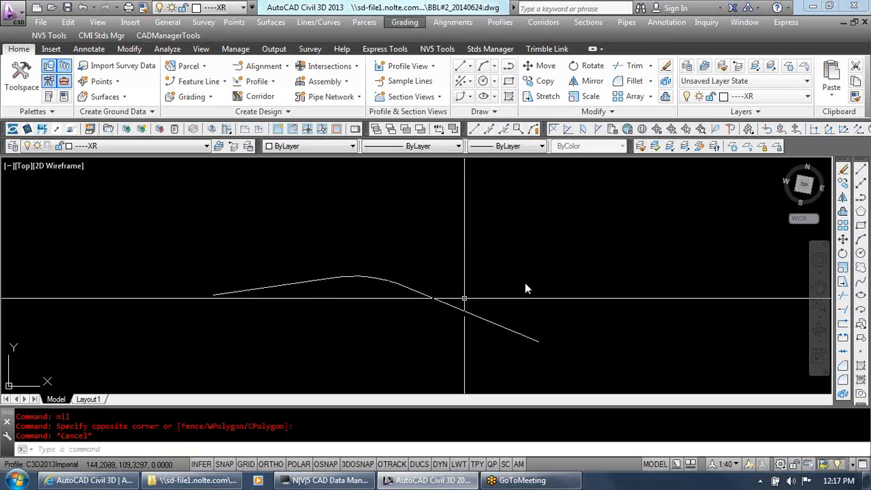
{"action": "left_click", "coordinate": [518, 261]}
{"action": "left_click", "coordinate": [503, 238]}
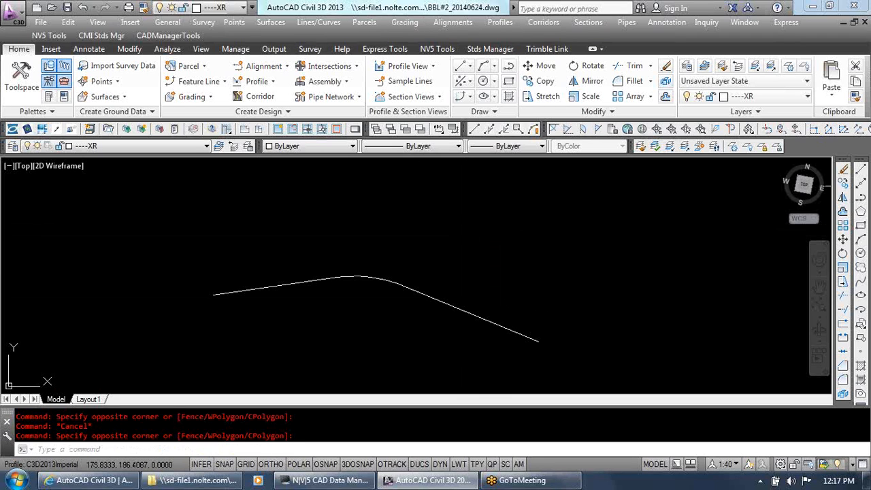
{"action": "left_click", "coordinate": [453, 21]}
{"action": "left_click", "coordinate": [468, 53]}
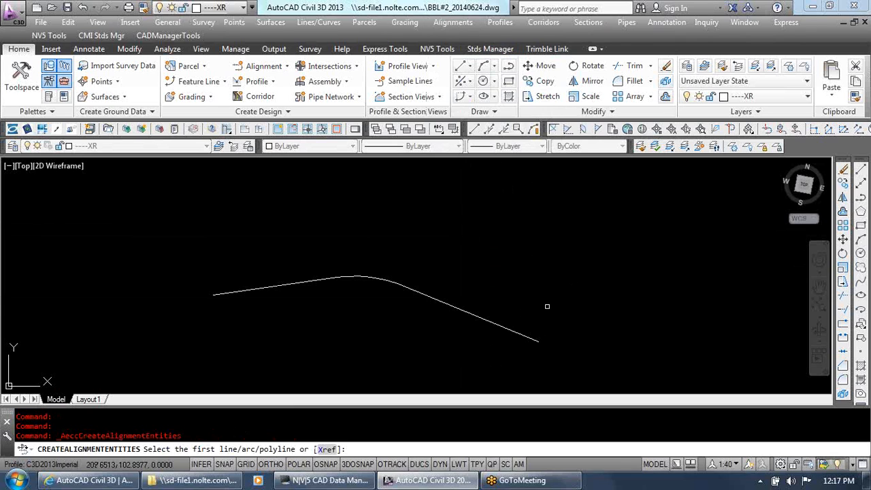
{"action": "key", "text": "Escape"}
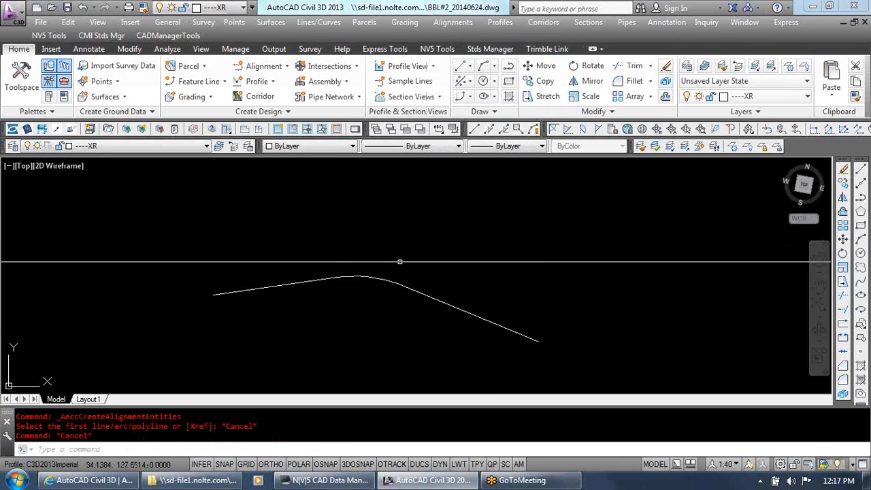
Start Create Alignment from Polyline, select the curved polyline in model space and accept its default direction
{"action": "left_click", "coordinate": [453, 22]}
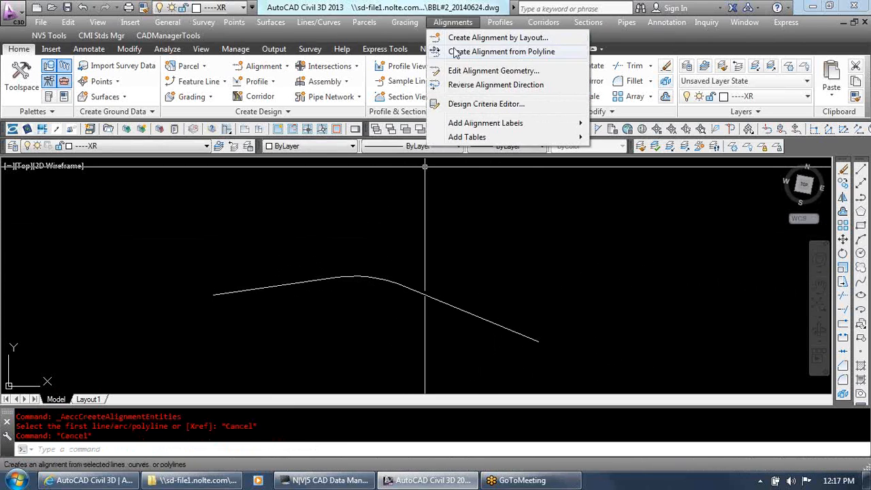
{"action": "left_click", "coordinate": [458, 52]}
{"action": "left_click", "coordinate": [227, 293]}
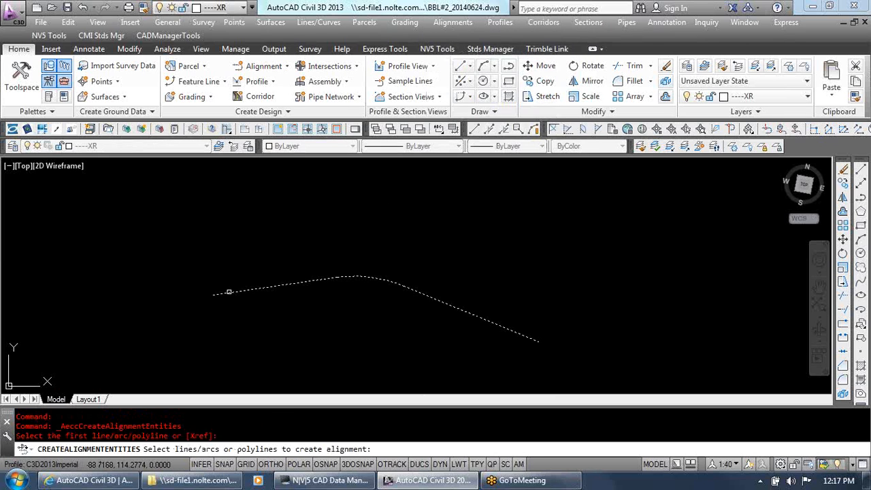
{"action": "key", "text": "Return"}
{"action": "key", "text": "Return"}
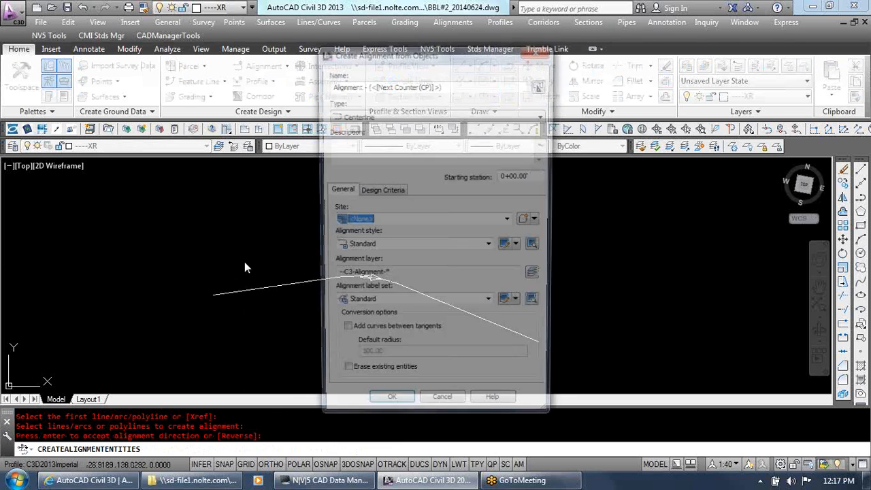
Name the new alignment Test1 and set its starting station to 10+00.00'
{"action": "left_click_drag", "start_coordinate": [457, 84], "coordinate": [329, 84]}
{"action": "type", "text": "TEst"}
{"action": "key", "text": "BackSpace"}
{"action": "type", "text": "est1"}
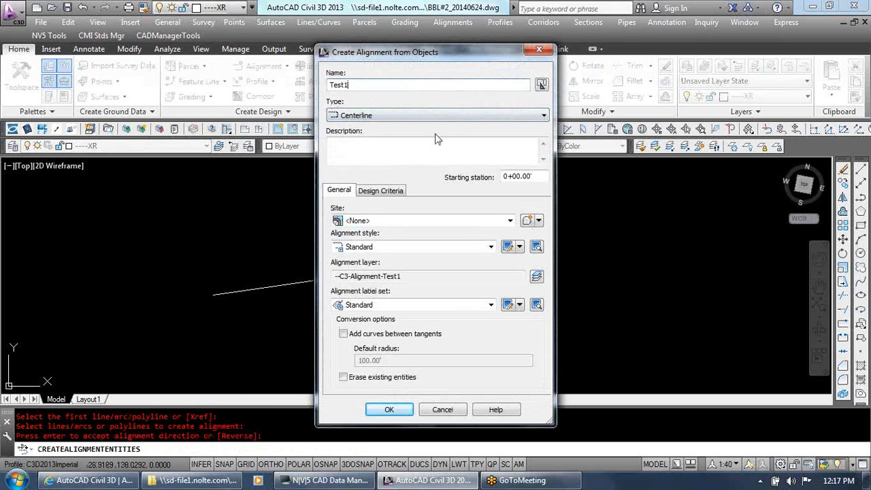
{"action": "left_click", "coordinate": [504, 177]}
{"action": "type", "text": "1"}
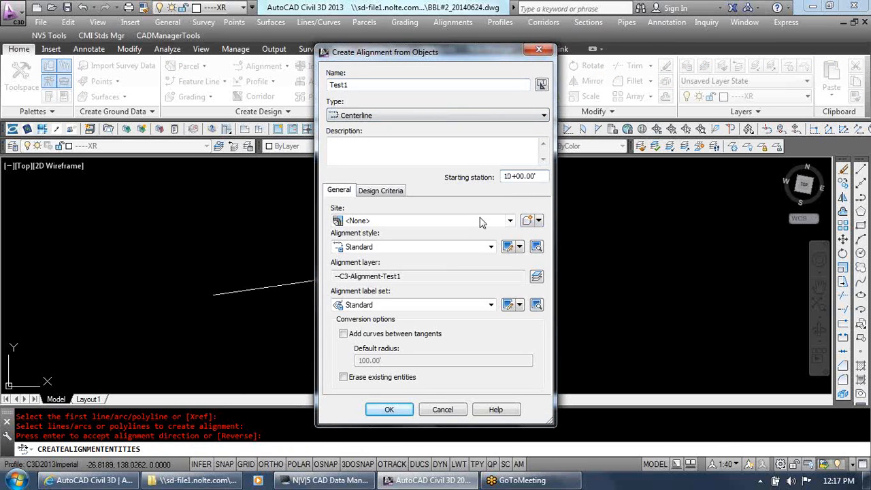
Create the Test1 alignment with alignment style PR CL Layout and label set PR CL - Major Minor Geometry Points
{"action": "left_click", "coordinate": [444, 247]}
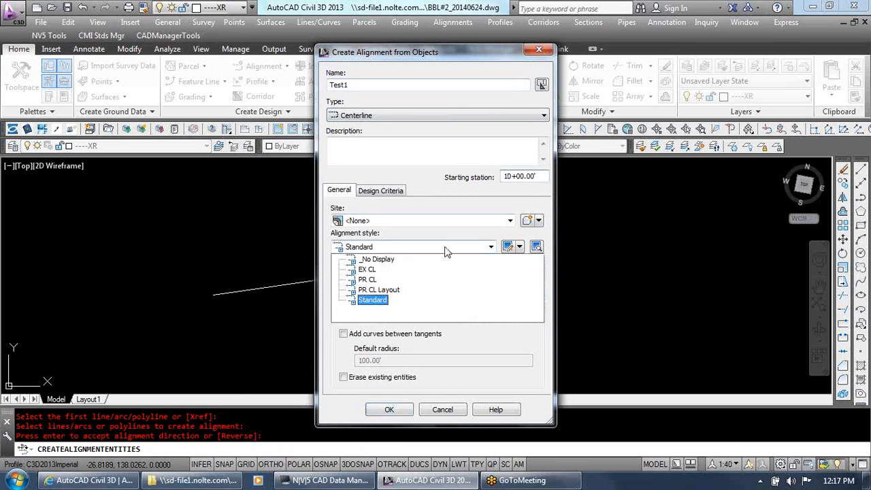
{"action": "left_click", "coordinate": [384, 293]}
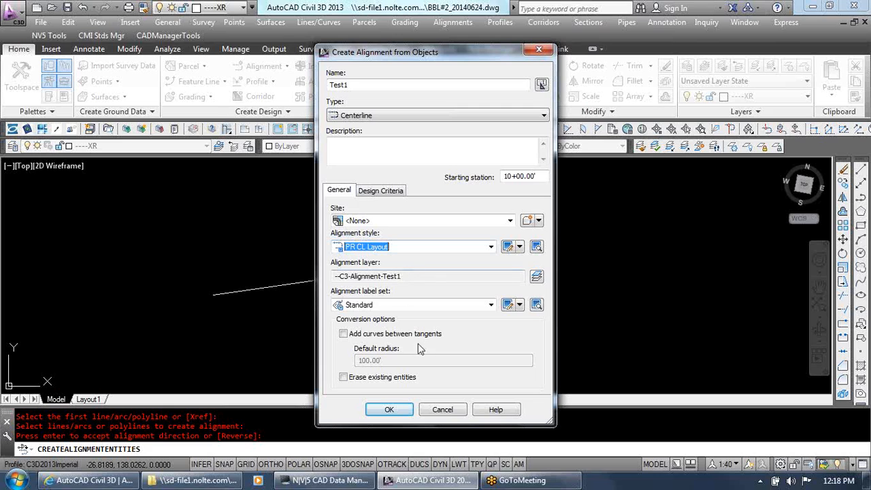
{"action": "left_click", "coordinate": [446, 305]}
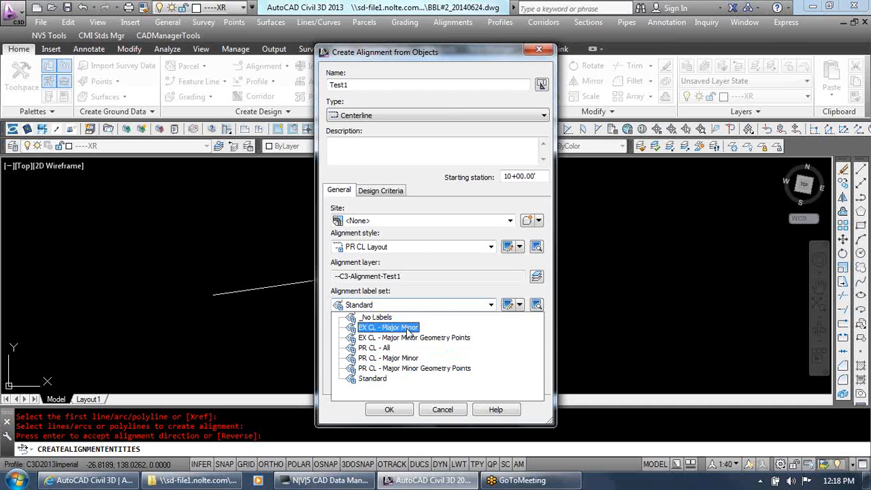
{"action": "left_click", "coordinate": [447, 368]}
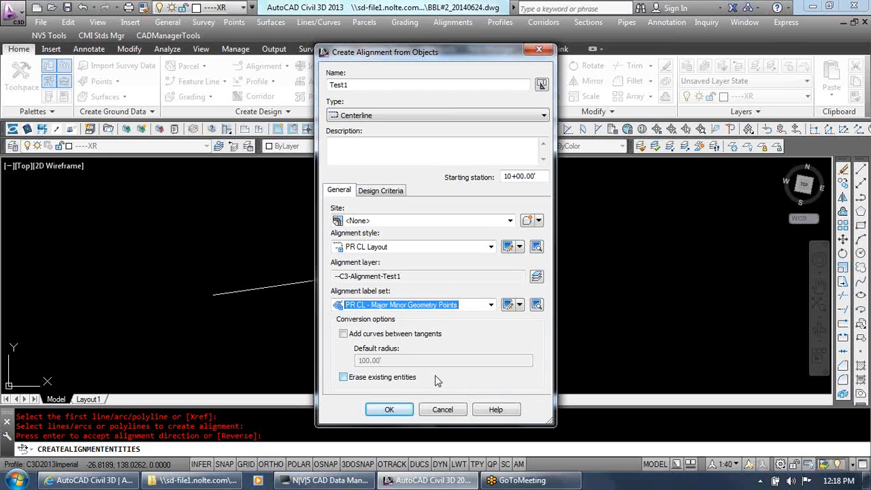
{"action": "key", "text": "ctrl"}
{"action": "key", "text": "ctrl"}
{"action": "left_click", "coordinate": [400, 413]}
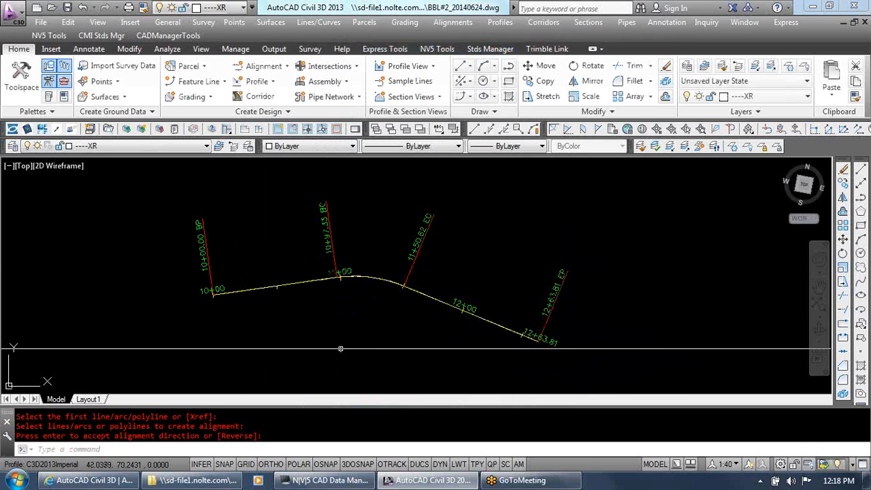
Start a new profile view for alignment Test1 and name it Test 1
{"action": "scroll", "coordinate": [340, 349], "scroll_direction": "down", "scroll_amount": 4}
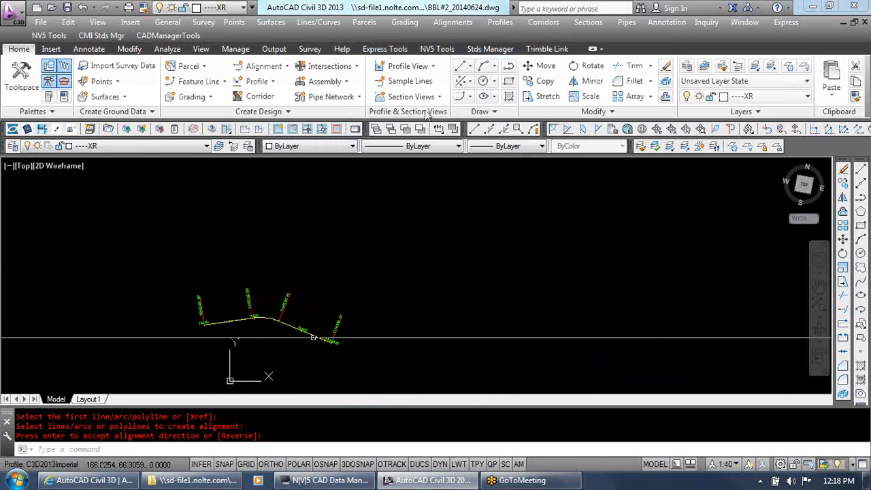
{"action": "left_click", "coordinate": [500, 22]}
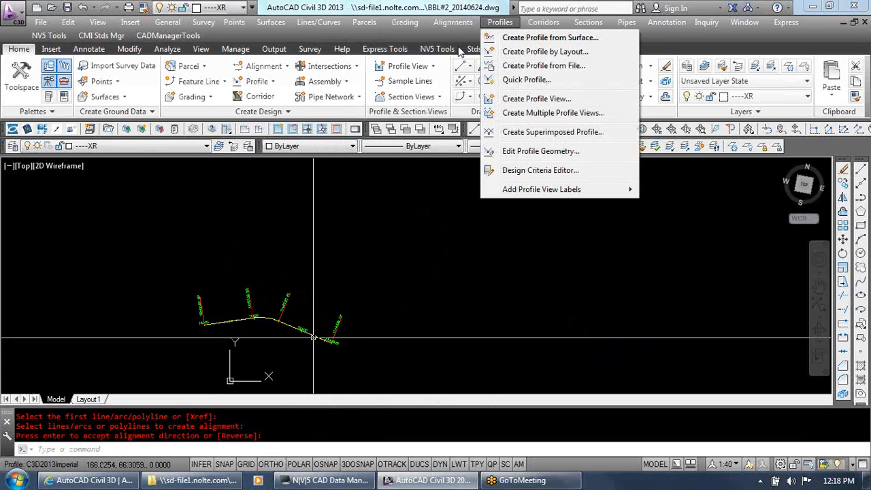
{"action": "left_click", "coordinate": [494, 24]}
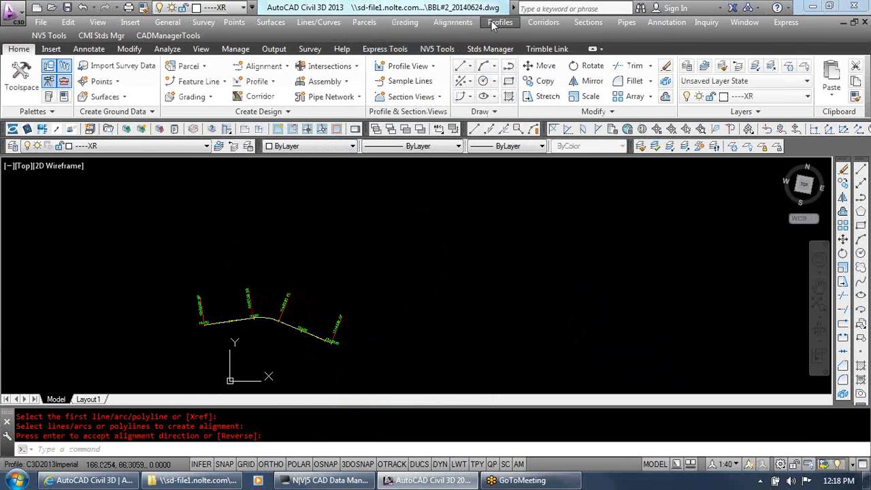
{"action": "left_click", "coordinate": [496, 23]}
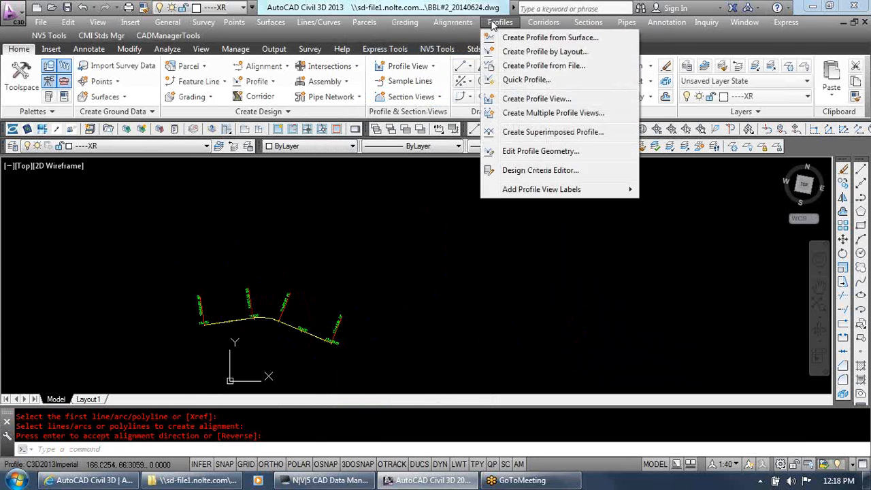
{"action": "left_click", "coordinate": [529, 100]}
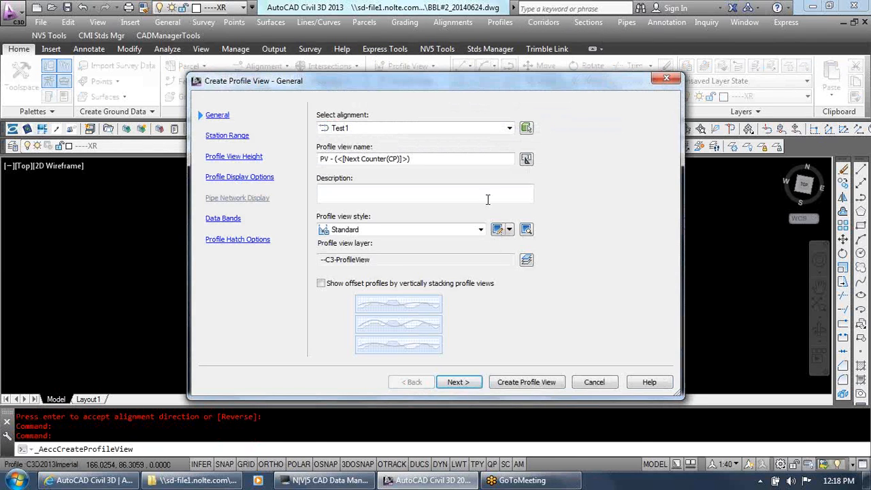
{"action": "left_click_drag", "start_coordinate": [462, 158], "coordinate": [180, 161]}
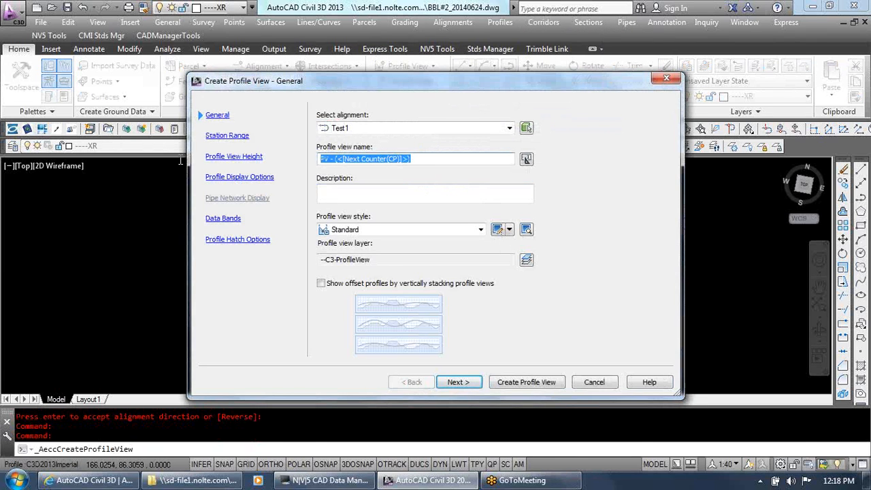
{"action": "type", "text": "The"}
{"action": "key", "text": "BackSpace"}
{"action": "key", "text": "BackSpace"}
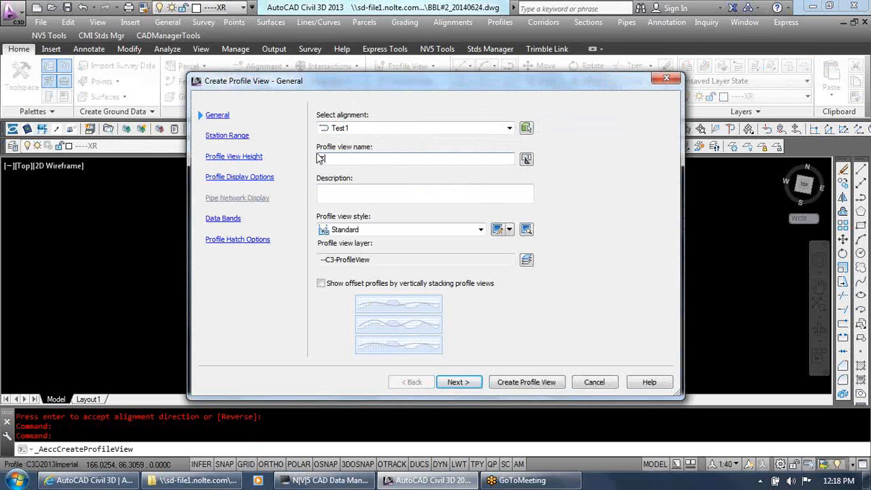
{"action": "type", "text": "est1"}
{"action": "key", "text": "BackSpace"}
{"action": "type", "text": "1"}
Set the profile view style to Grids: 50x10 H & 10x2 V - 5 Exaggeration and continue to the station range
{"action": "left_click", "coordinate": [426, 231]}
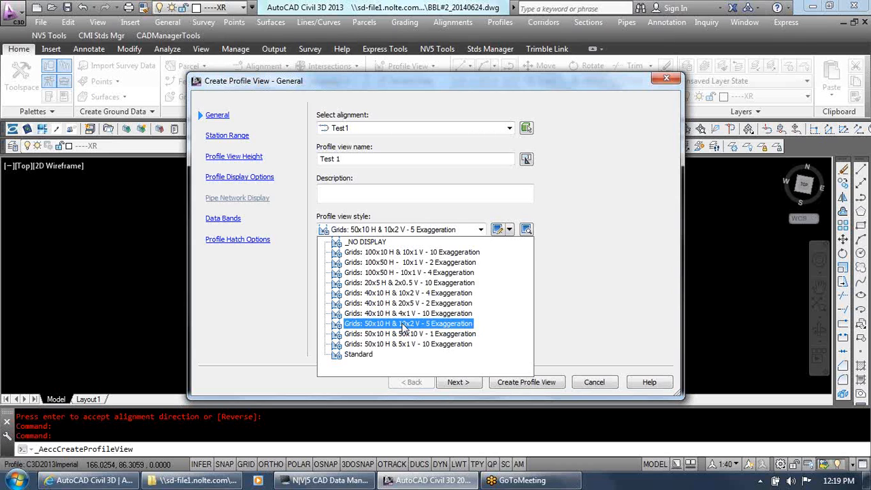
{"action": "left_click", "coordinate": [404, 326]}
{"action": "left_click", "coordinate": [458, 382]}
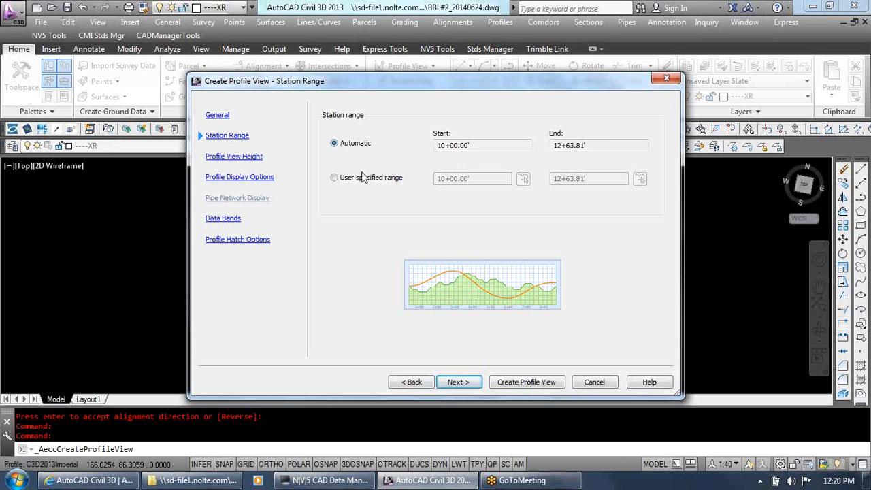
Give the profile view a user specified station range from 9+50.00' to 13+00.00'
{"action": "left_click", "coordinate": [388, 178]}
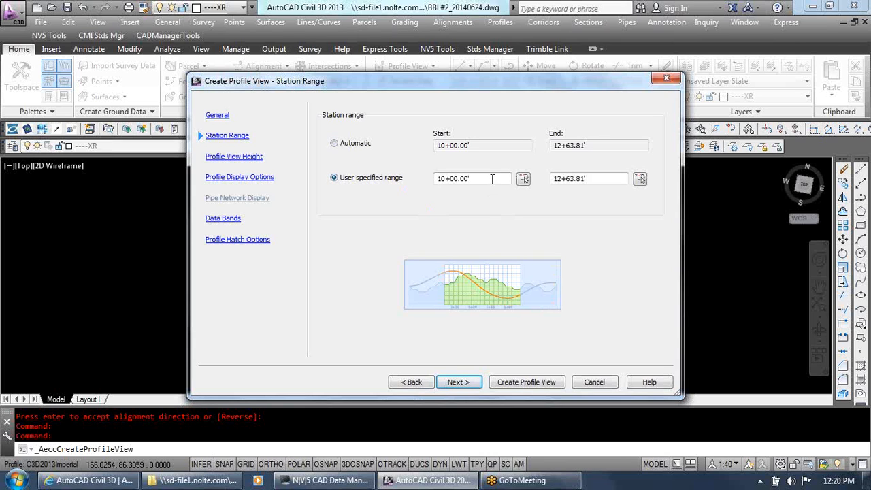
{"action": "double_click", "coordinate": [492, 179]}
{"action": "type", "text": "550"}
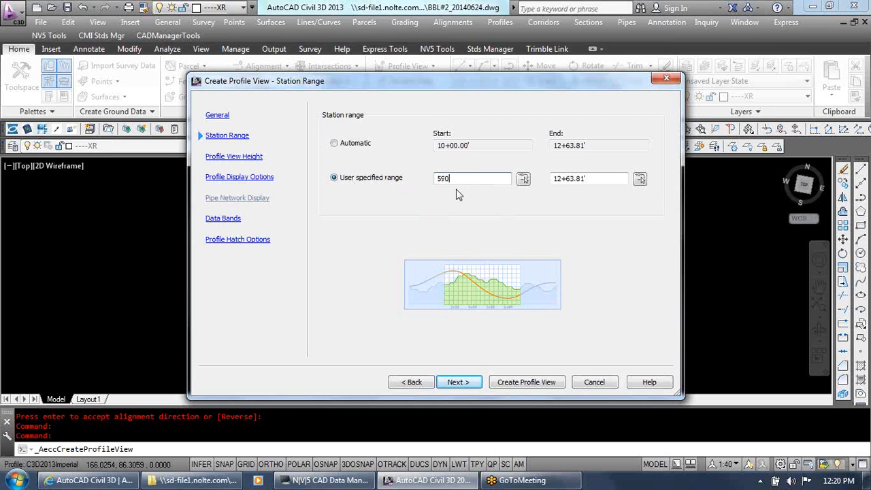
{"action": "left_click_drag", "start_coordinate": [463, 179], "coordinate": [362, 177]}
{"action": "type", "text": "950"}
{"action": "left_click", "coordinate": [601, 180]}
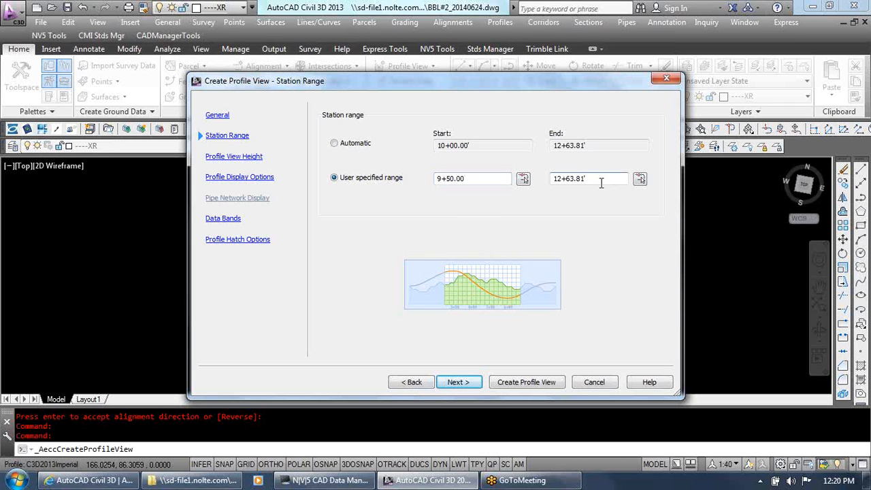
{"action": "left_click_drag", "start_coordinate": [601, 181], "coordinate": [496, 218]}
{"action": "type", "text": "13"}
{"action": "type", "text": "00"}
{"action": "key", "text": "Tab"}
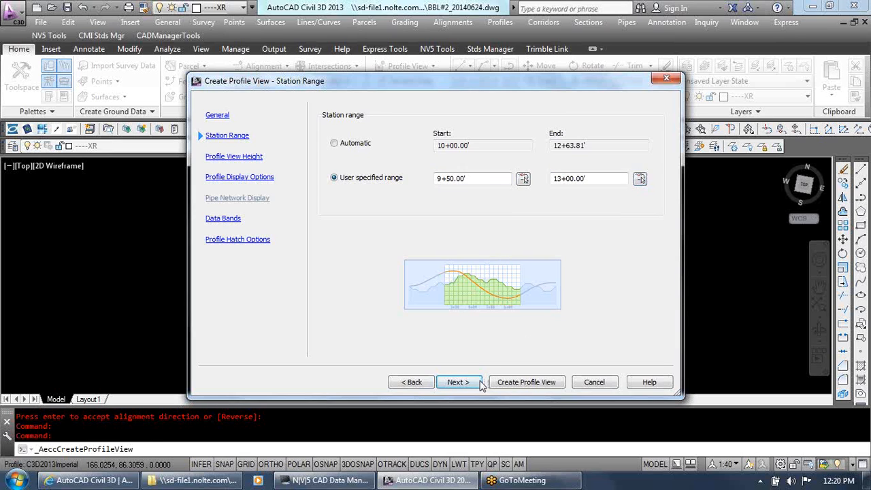
{"action": "left_click", "coordinate": [458, 382]}
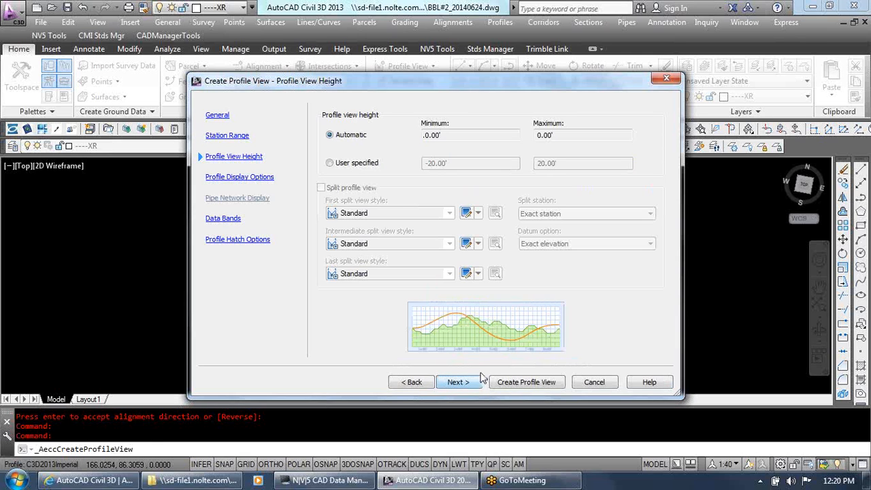
Give the profile view a user specified height from 20 to 60 feet
{"action": "left_click", "coordinate": [359, 164]}
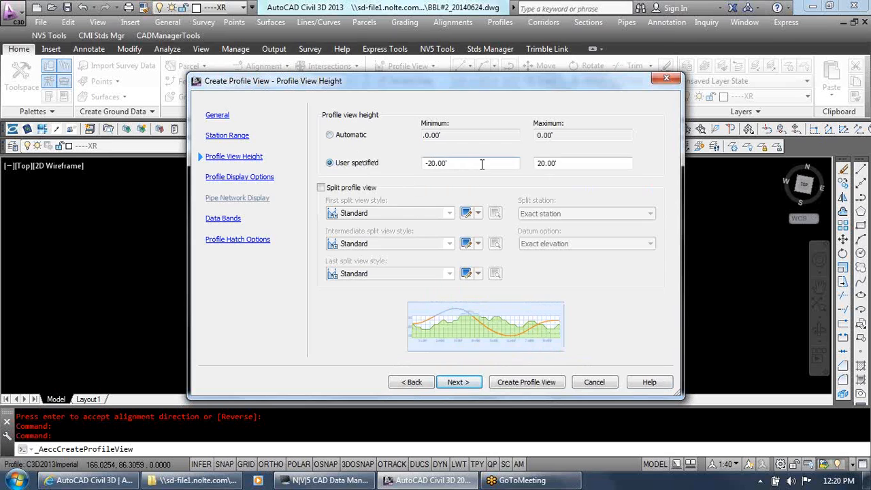
{"action": "double_click", "coordinate": [470, 162]}
{"action": "type", "text": "20"}
{"action": "key", "text": "Tab"}
{"action": "type", "text": "60"}
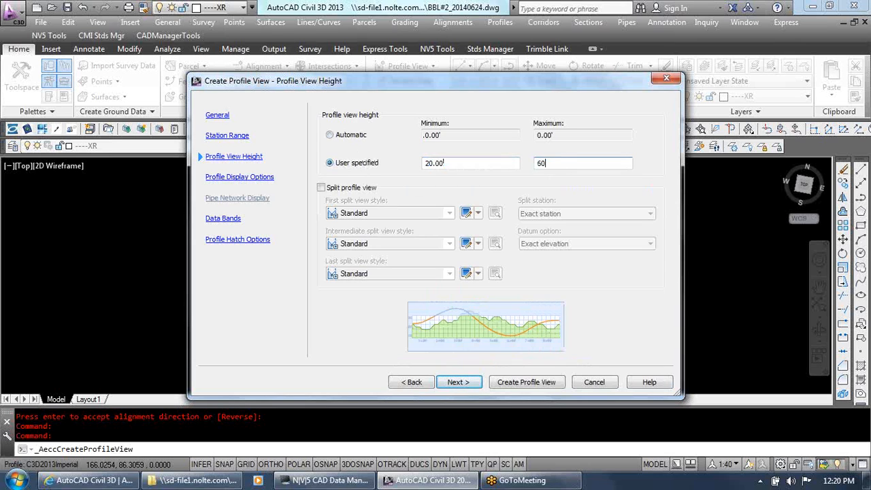
{"action": "left_click", "coordinate": [455, 385]}
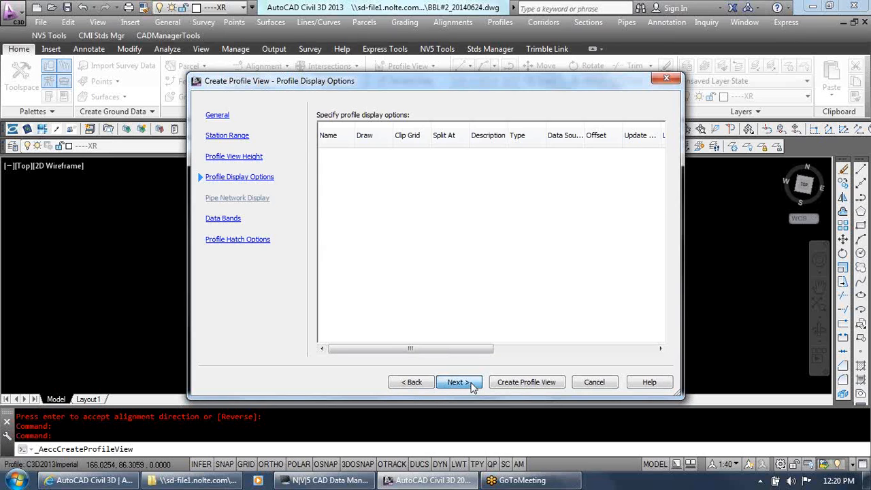
Choose the _None band set, keep the default display and hatch options, and place the profile view in empty space beside the alignment
{"action": "left_click", "coordinate": [470, 386]}
{"action": "left_click", "coordinate": [437, 129]}
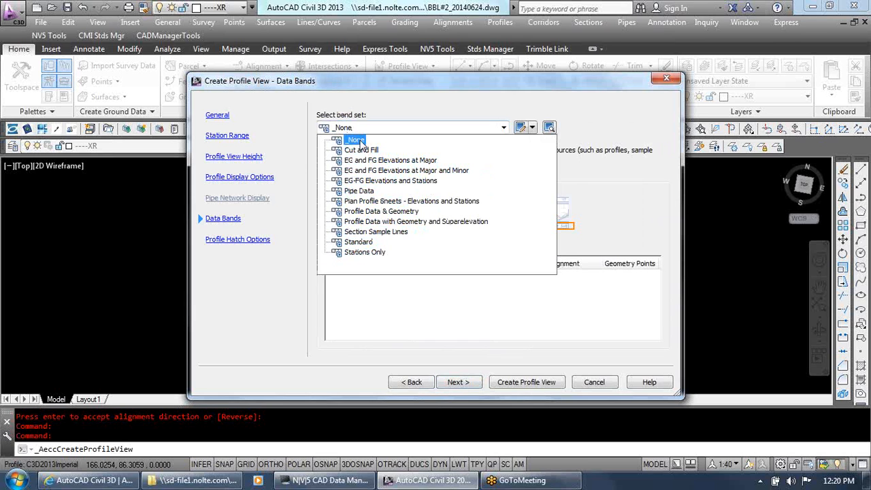
{"action": "left_click", "coordinate": [359, 141]}
{"action": "left_click", "coordinate": [454, 383]}
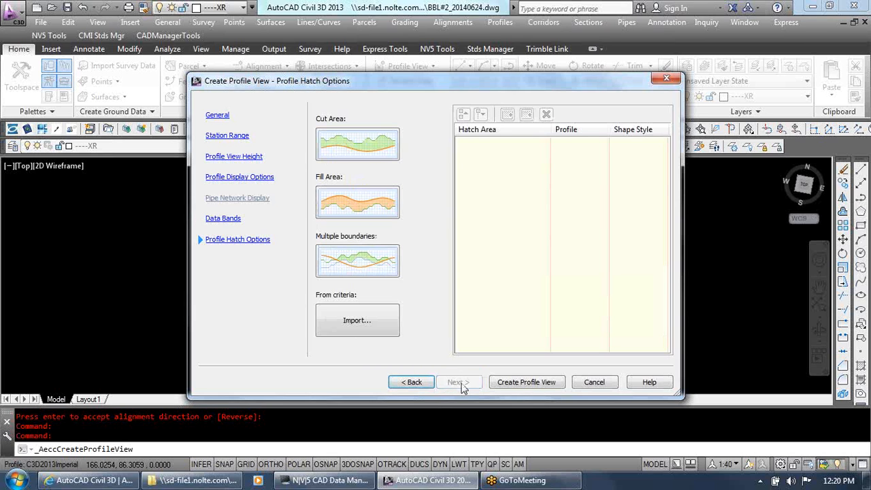
{"action": "left_click", "coordinate": [501, 382]}
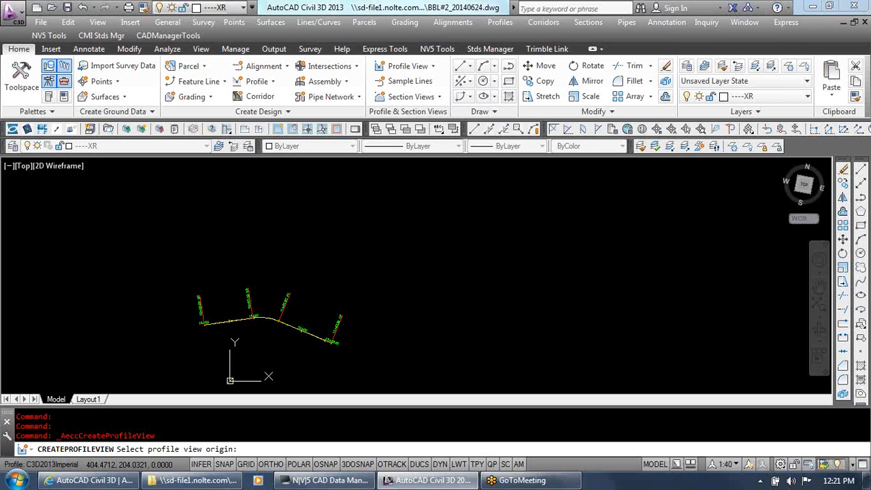
{"action": "left_click", "coordinate": [406, 280]}
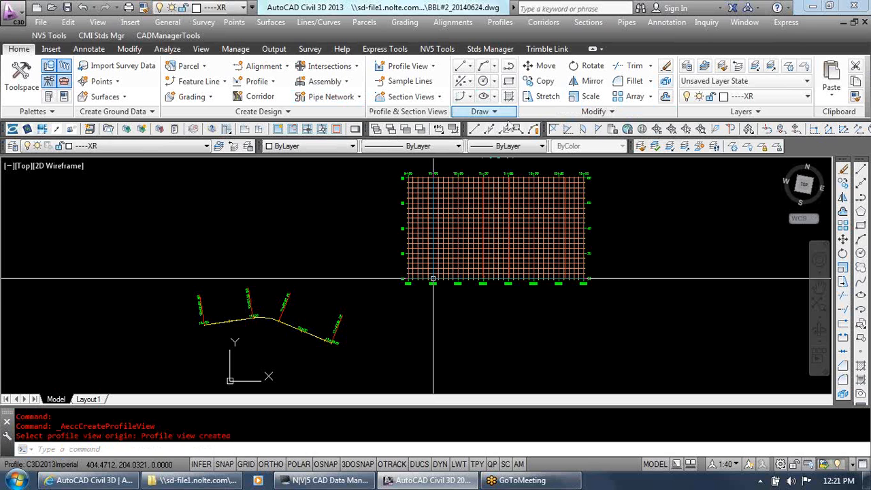
{"action": "key", "text": "Escape"}
{"action": "key", "text": "Escape"}
{"action": "key", "text": "Escape"}
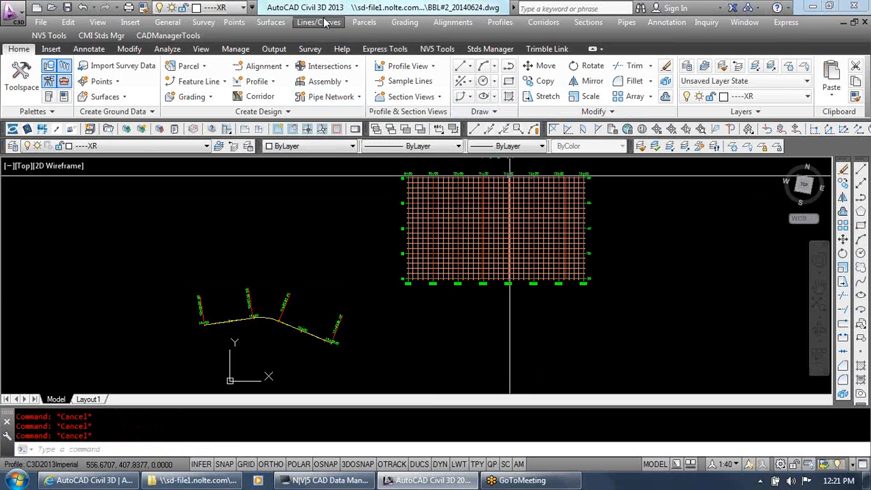
{"action": "double_click", "coordinate": [511, 7]}
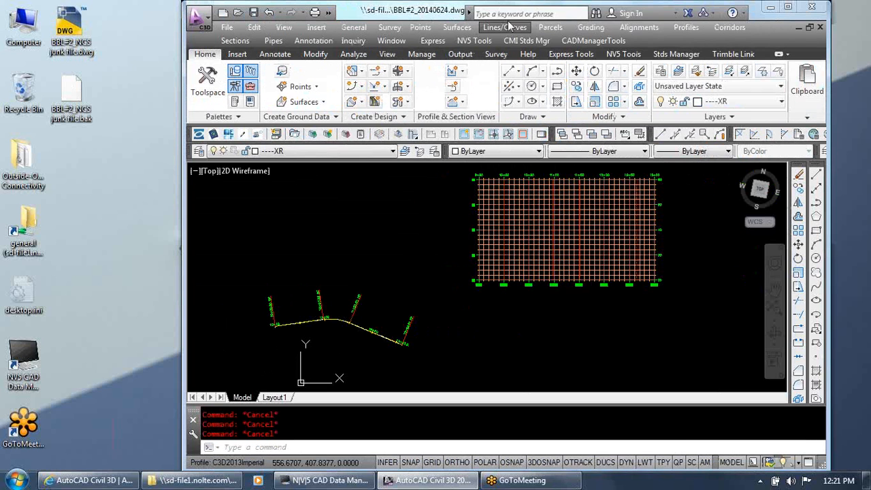
{"action": "double_click", "coordinate": [437, 12]}
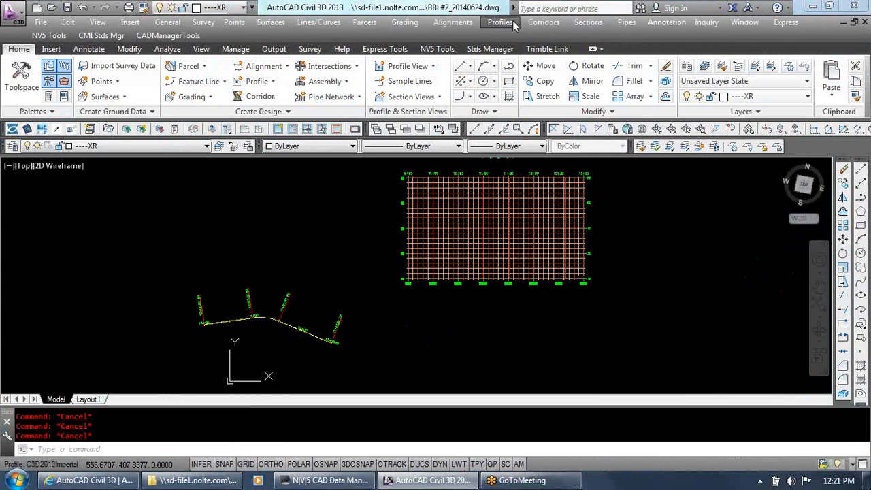
Start Create Profile by Layout on the new profile view and name the profile Test 1
{"action": "left_click", "coordinate": [500, 22]}
{"action": "left_click", "coordinate": [522, 51]}
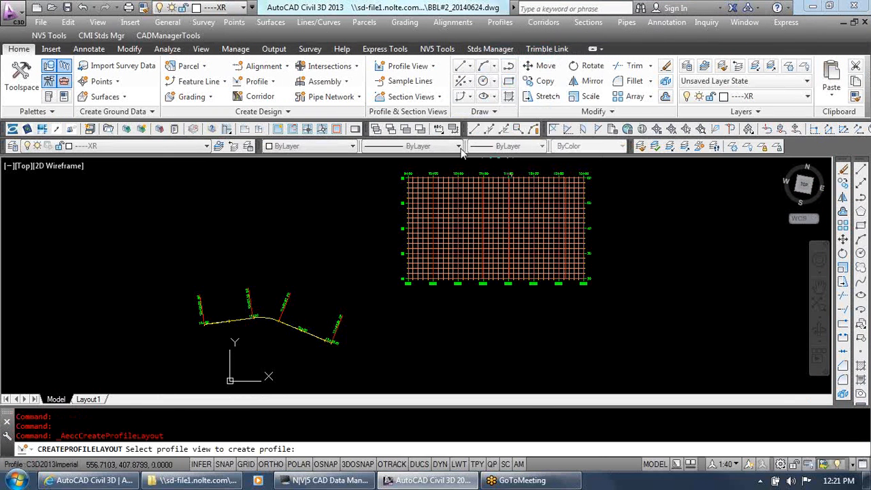
{"action": "left_click", "coordinate": [436, 237]}
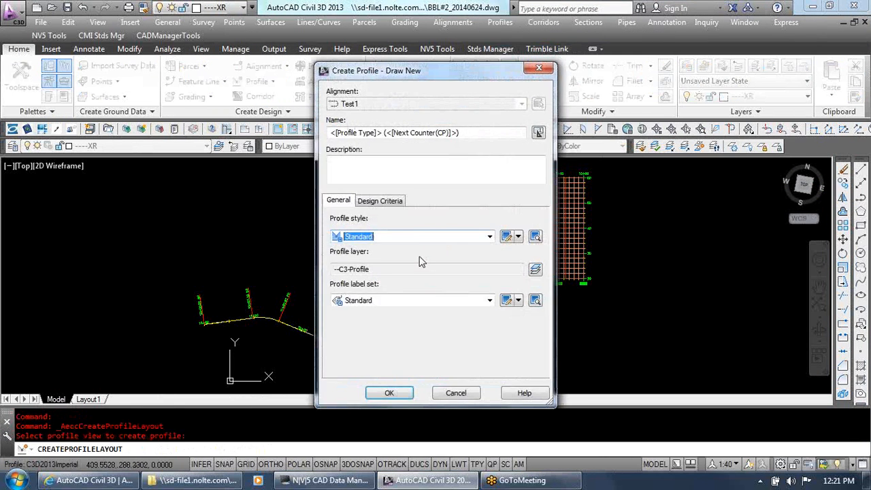
{"action": "triple_click", "coordinate": [477, 134]}
{"action": "type", "text": "Test 1"}
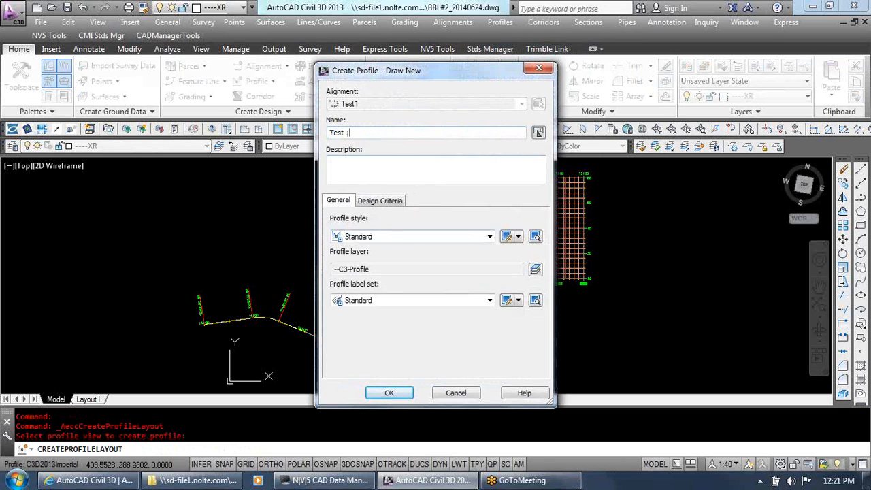
Assign the PR - Roadway profile style and the PR - Roadway label set, and create the profile
{"action": "left_click", "coordinate": [392, 237]}
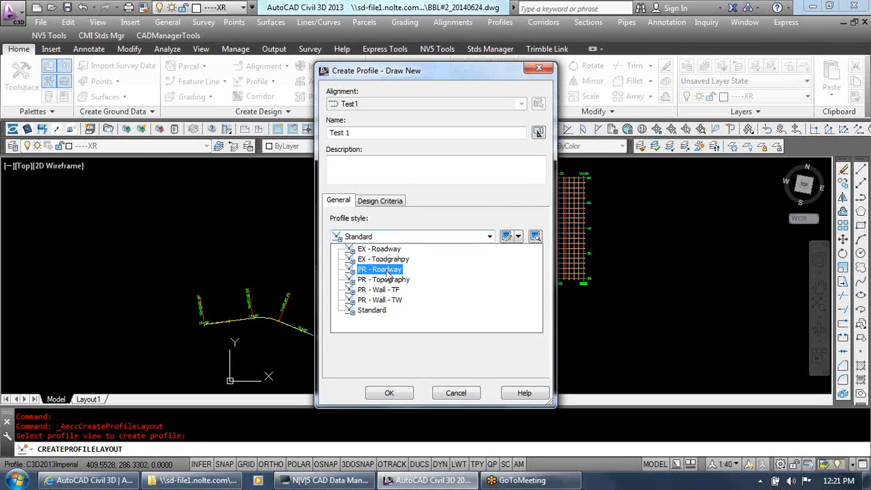
{"action": "left_click", "coordinate": [387, 270]}
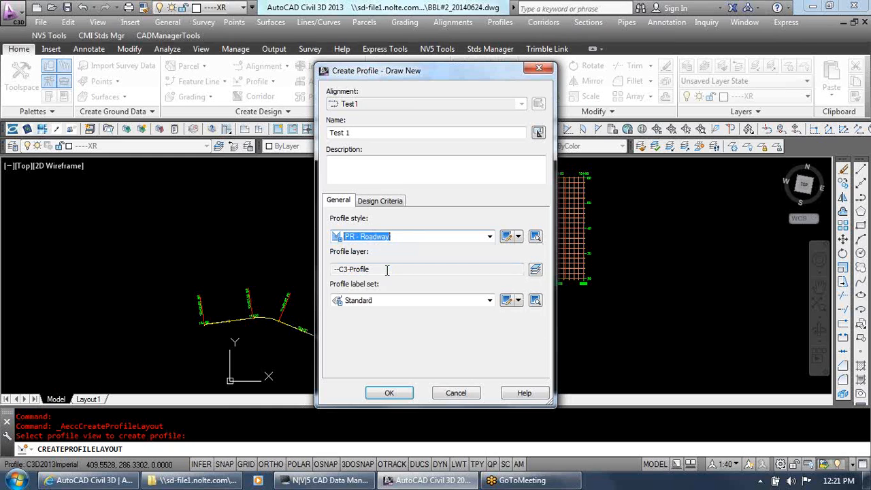
{"action": "left_click", "coordinate": [423, 301]}
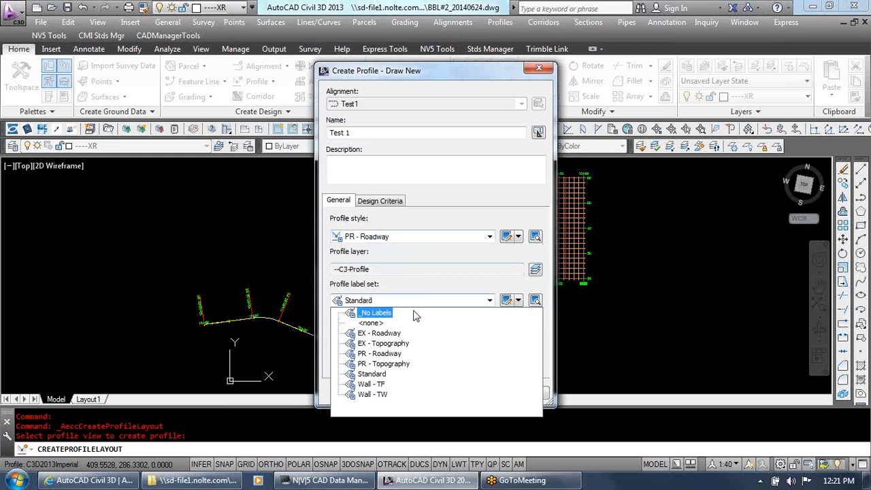
{"action": "left_click", "coordinate": [396, 359]}
{"action": "left_click", "coordinate": [403, 392]}
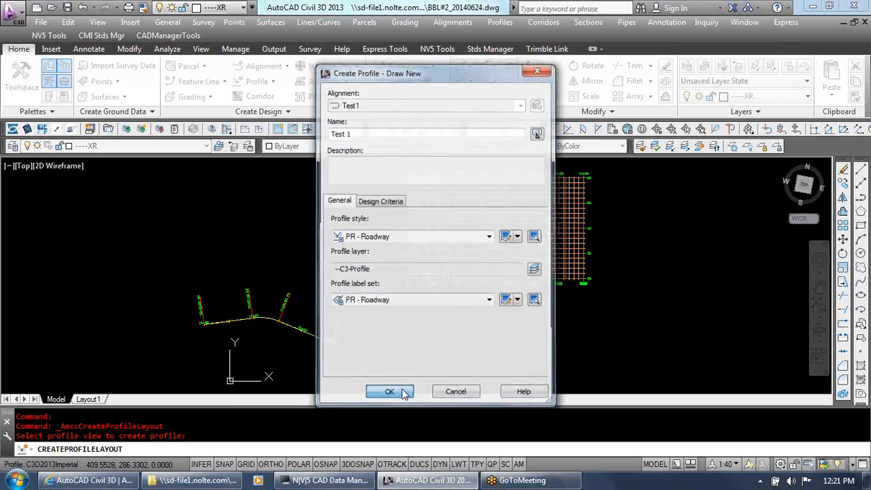
Start Draw Tangents without curves and place the first point with the nearest snap on the 10+00 station line at about elevation 38
{"action": "left_click", "coordinate": [169, 148]}
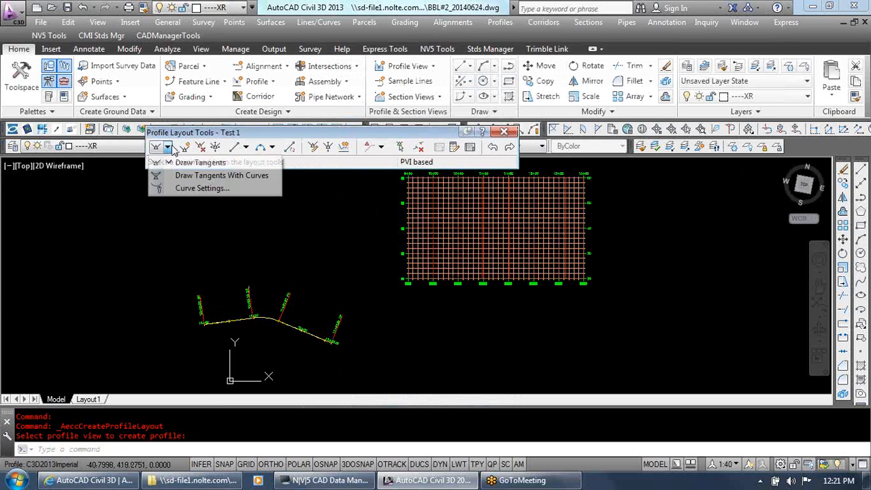
{"action": "left_click", "coordinate": [180, 163]}
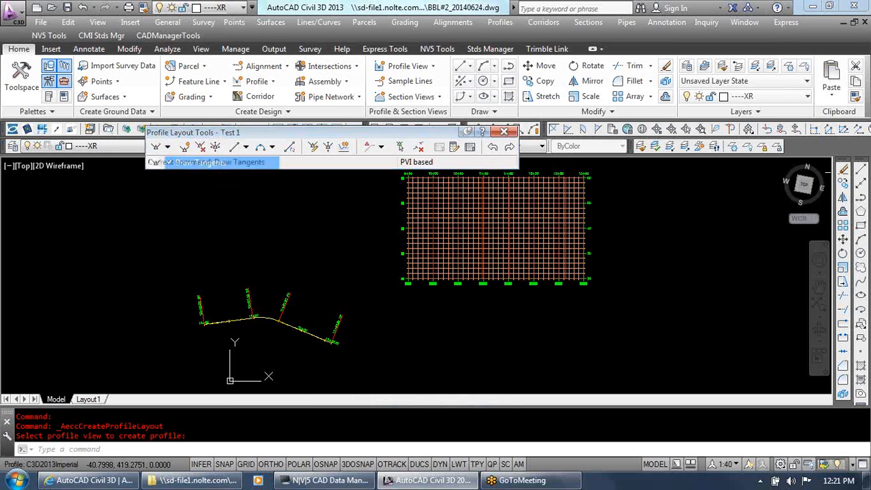
{"action": "scroll", "coordinate": [385, 254], "scroll_direction": "up", "scroll_amount": 5}
{"action": "type", "text": "nea"}
{"action": "key", "text": "space"}
{"action": "left_click", "coordinate": [385, 254]}
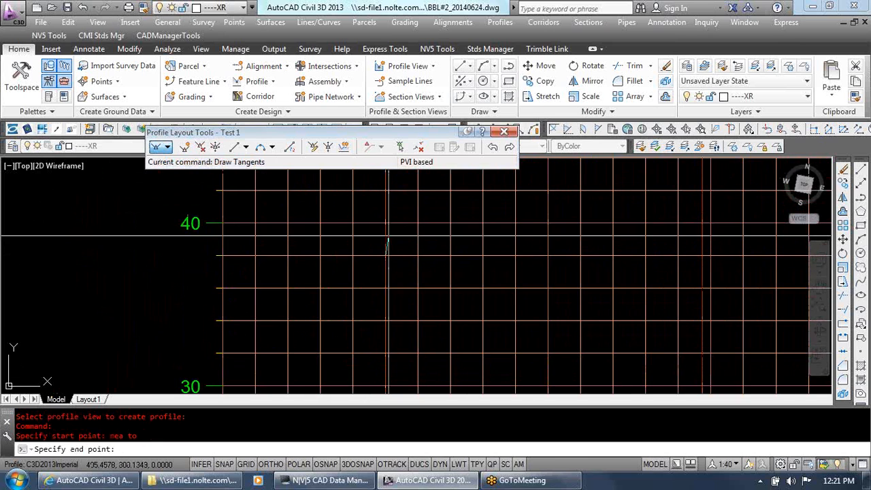
Draw tangents through PVIs at about 10+46, 11+37 and 12+13, ending with the nearest snap on the alignment's end station line at about elevation 39
{"action": "scroll", "coordinate": [385, 250], "scroll_direction": "down", "scroll_amount": 5}
{"action": "left_click", "coordinate": [384, 253]}
{"action": "left_click", "coordinate": [458, 191]}
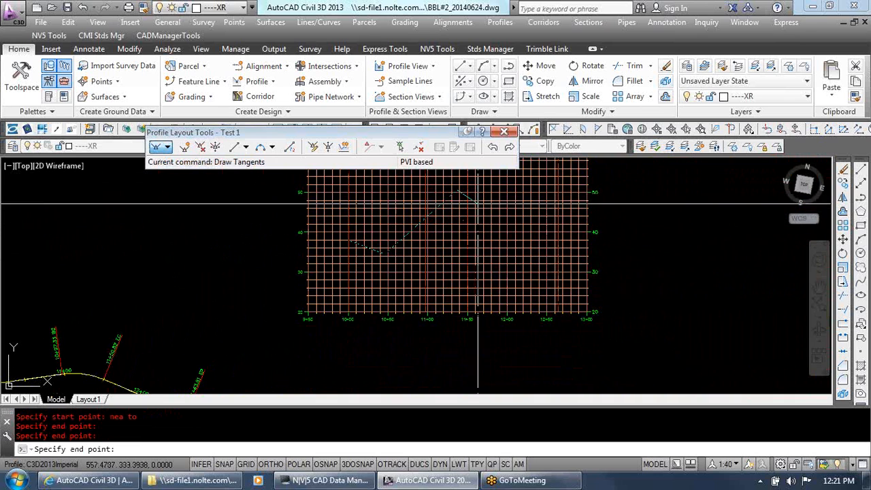
{"action": "left_click", "coordinate": [516, 208]}
{"action": "type", "text": "nea"}
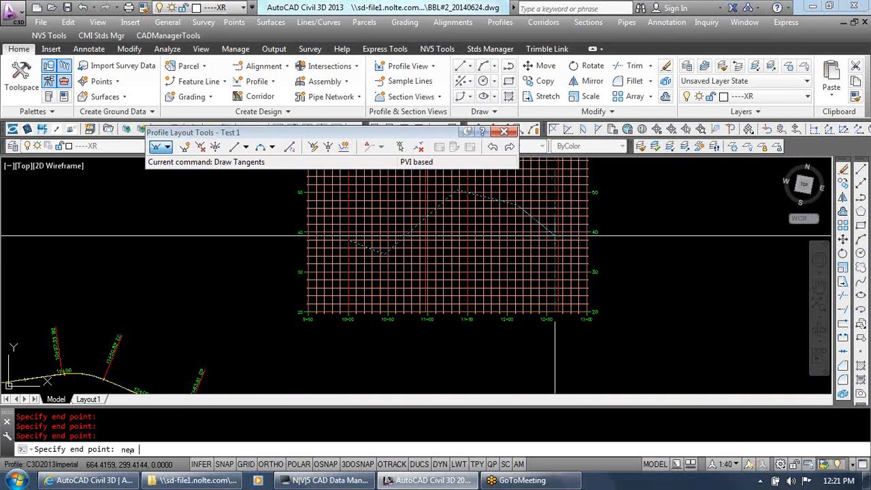
{"action": "key", "text": "Return"}
{"action": "scroll", "coordinate": [555, 236], "scroll_direction": "up", "scroll_amount": 4}
{"action": "left_click", "coordinate": [550, 234]}
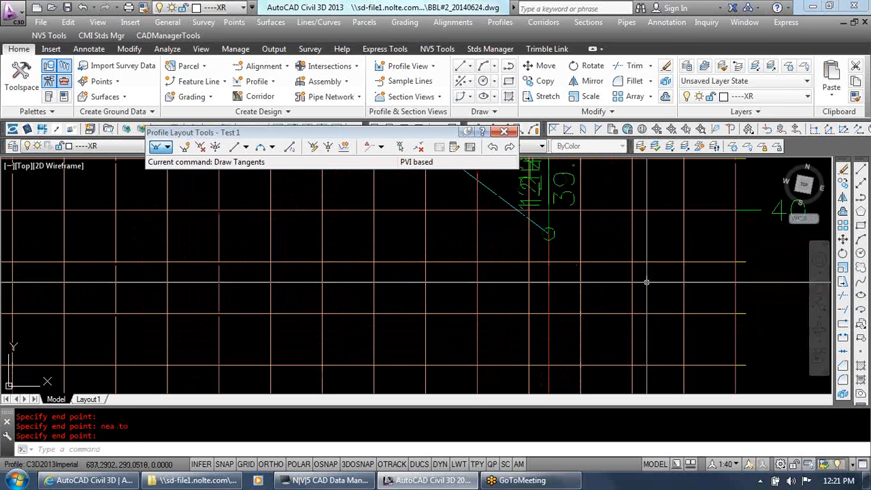
{"action": "scroll", "coordinate": [647, 281], "scroll_direction": "down", "scroll_amount": 6}
{"action": "scroll", "coordinate": [436, 350], "scroll_direction": "up", "scroll_amount": 4}
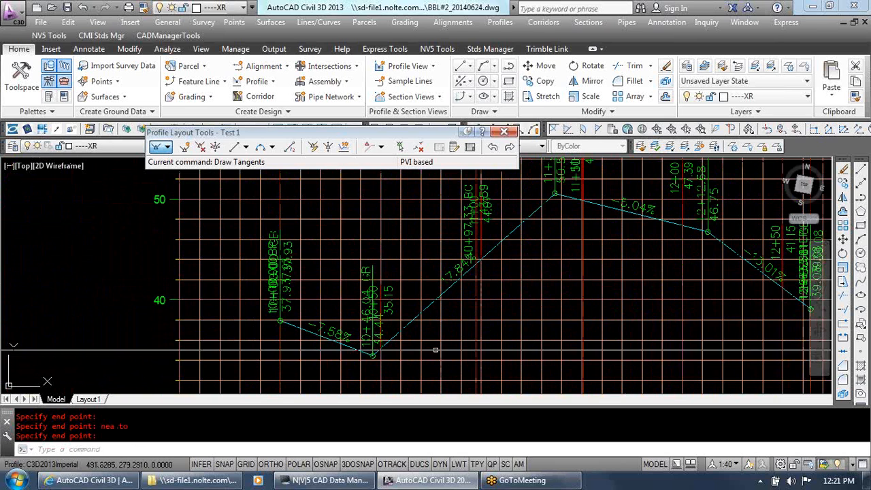
Stretch the profile's low PVI near 10+46 to about station 10+63, elevation 36, and deselect the profile
{"action": "left_click", "coordinate": [199, 147]}
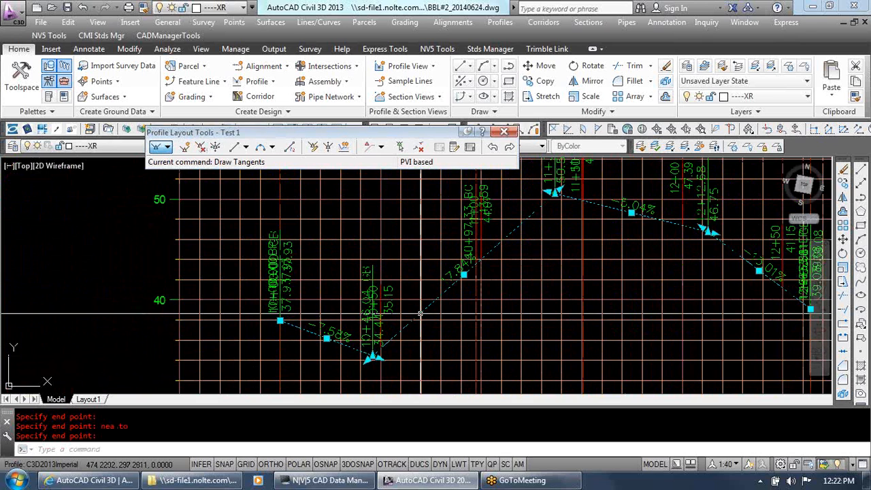
{"action": "left_click", "coordinate": [372, 355]}
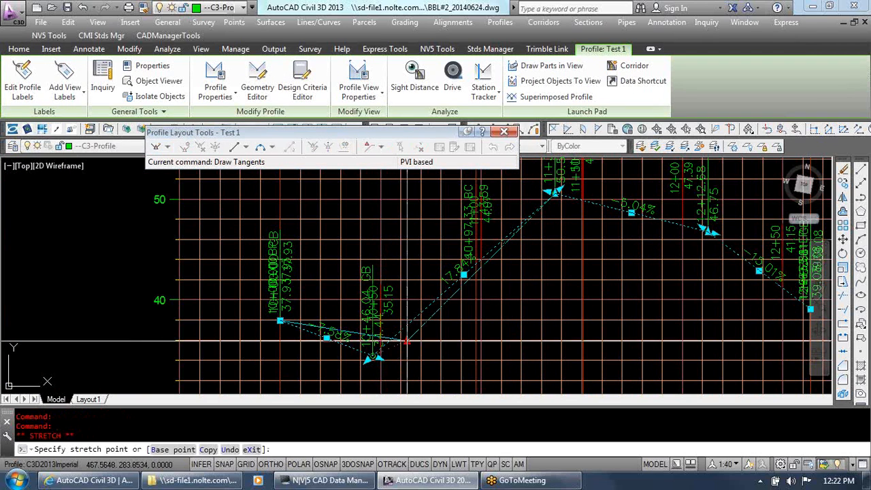
{"action": "left_click", "coordinate": [406, 340]}
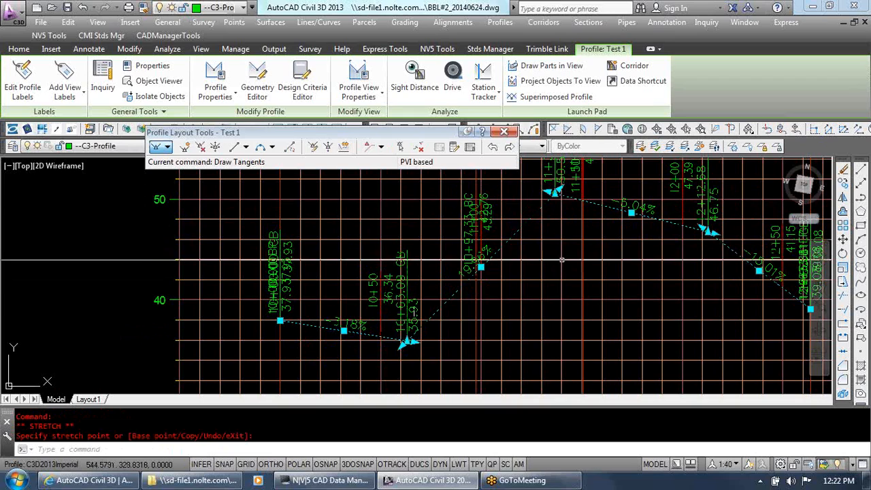
{"action": "scroll", "coordinate": [563, 260], "scroll_direction": "down", "scroll_amount": 3}
{"action": "scroll", "coordinate": [563, 260], "scroll_direction": "up", "scroll_amount": 4}
{"action": "scroll", "coordinate": [565, 260], "scroll_direction": "down", "scroll_amount": 2}
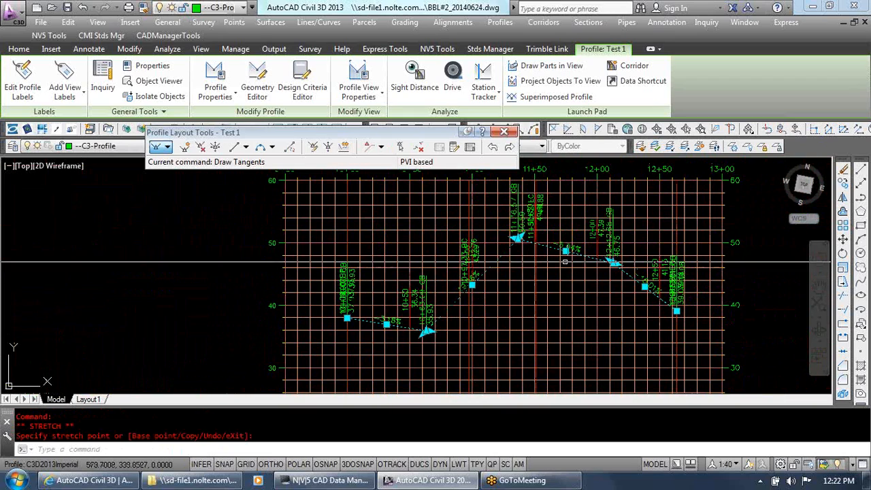
{"action": "key", "text": "Escape"}
{"action": "key", "text": "Escape"}
{"action": "key", "text": "Escape"}
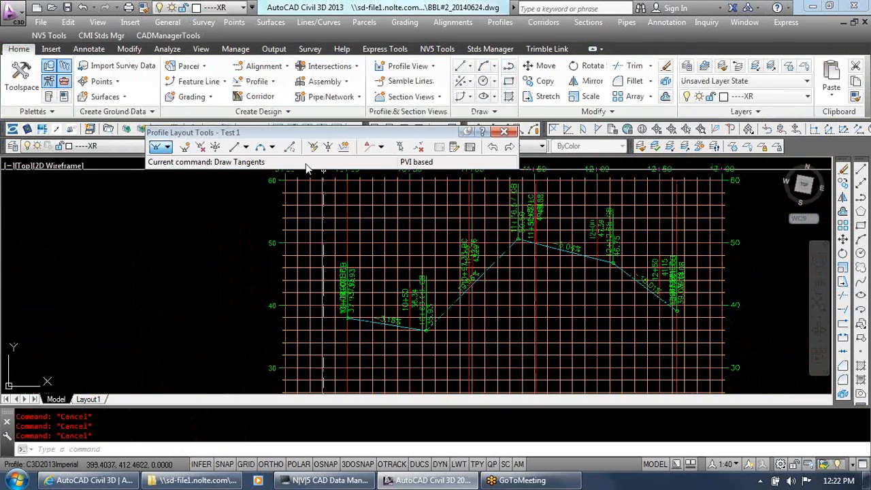
Add a free vertical curve by parameter, 50 feet long, between the first and second tangents
{"action": "left_click", "coordinate": [272, 147]}
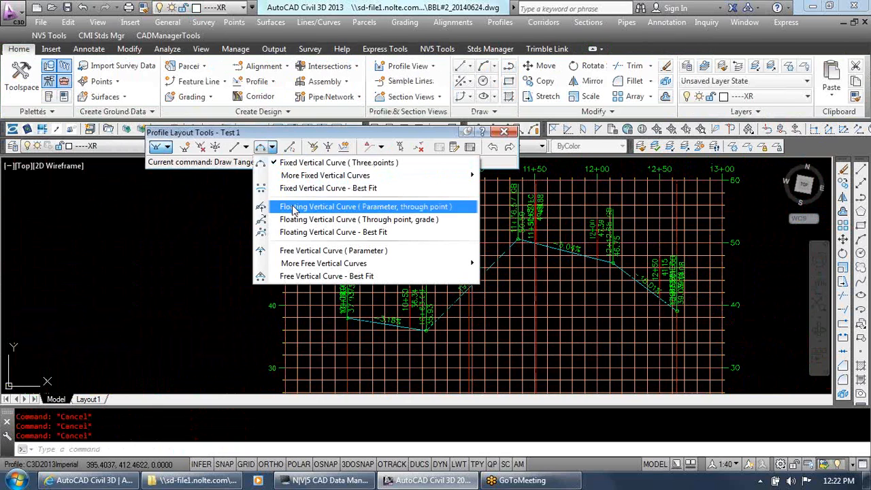
{"action": "left_click", "coordinate": [308, 251]}
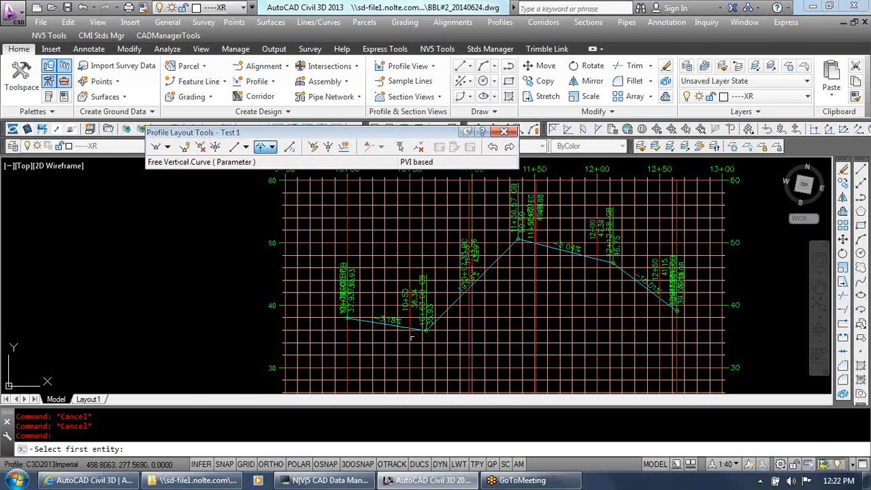
{"action": "scroll", "coordinate": [408, 327], "scroll_direction": "up", "scroll_amount": 2}
{"action": "left_click", "coordinate": [339, 315]}
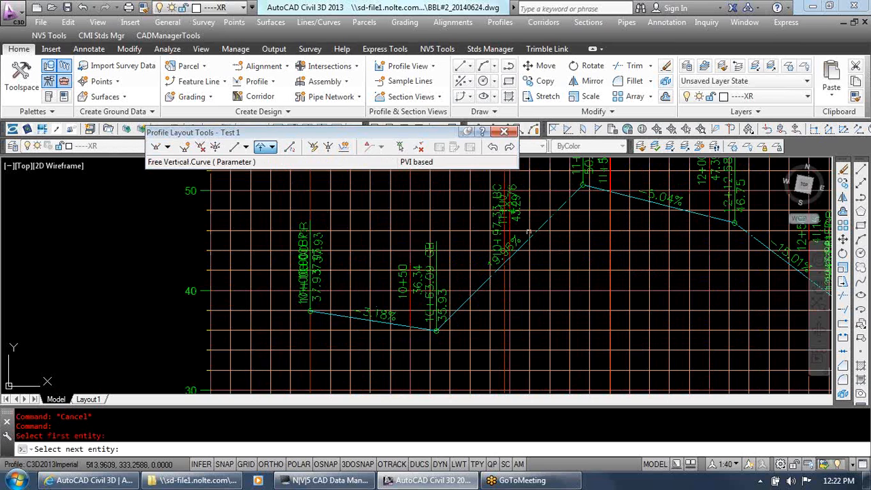
{"action": "left_click", "coordinate": [544, 221]}
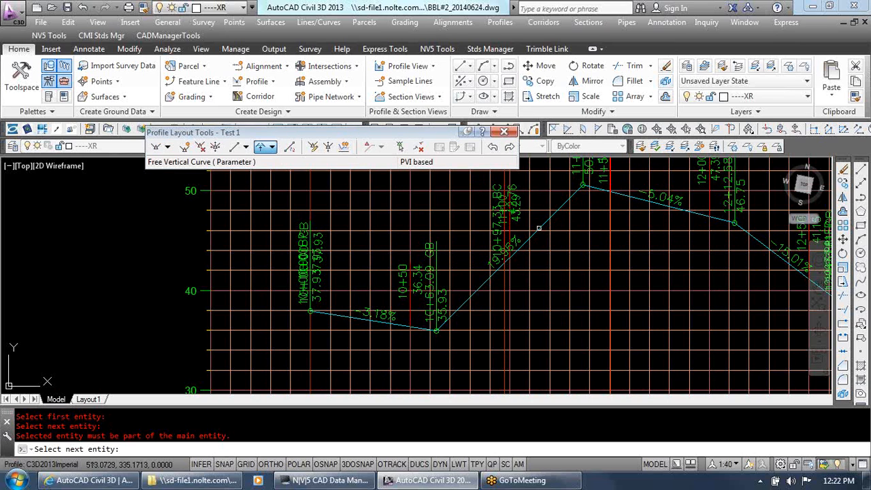
{"action": "left_click", "coordinate": [541, 226]}
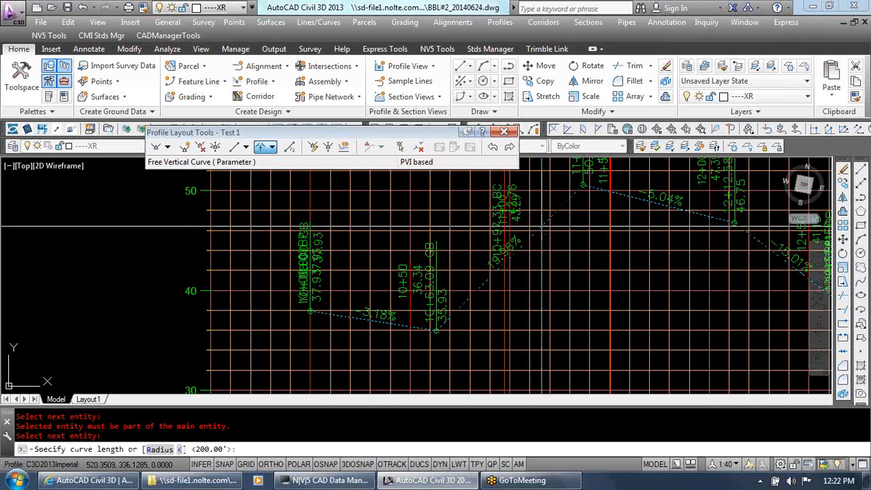
{"action": "type", "text": "50"}
{"action": "key", "text": "Return"}
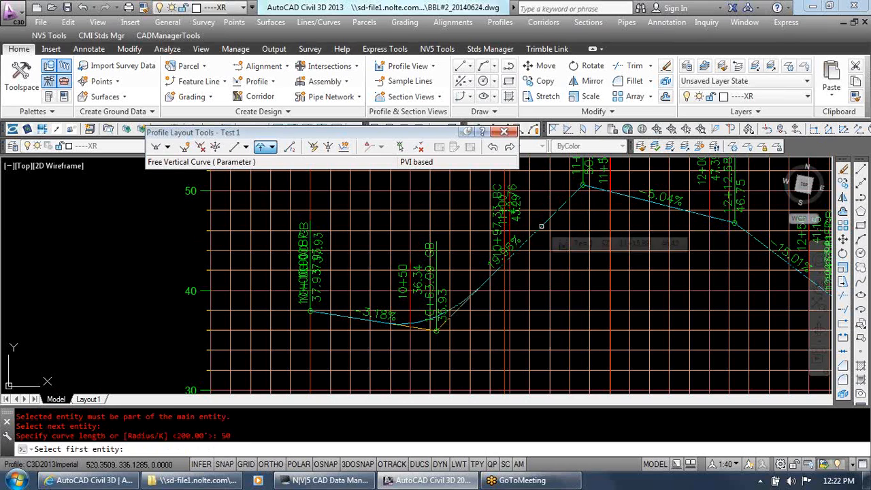
Add a 50-foot free vertical curve between the second and third tangents at the profile's high PVI
{"action": "left_click", "coordinate": [541, 226]}
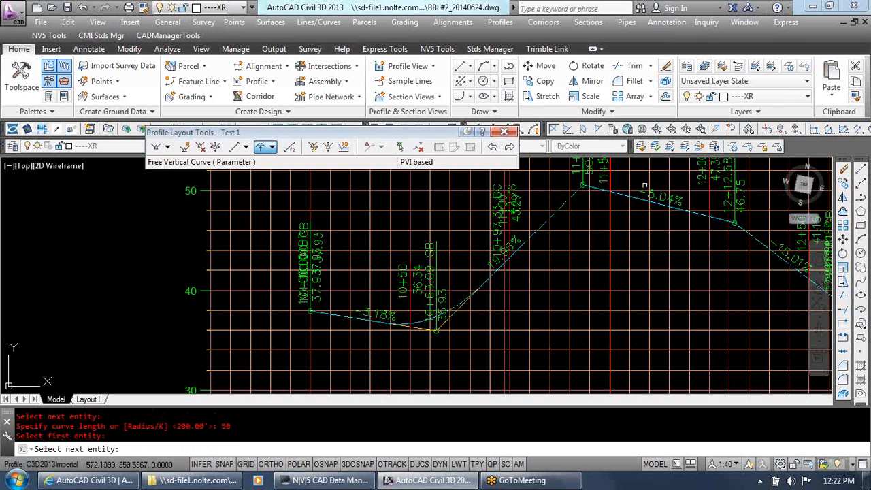
{"action": "left_click", "coordinate": [640, 200]}
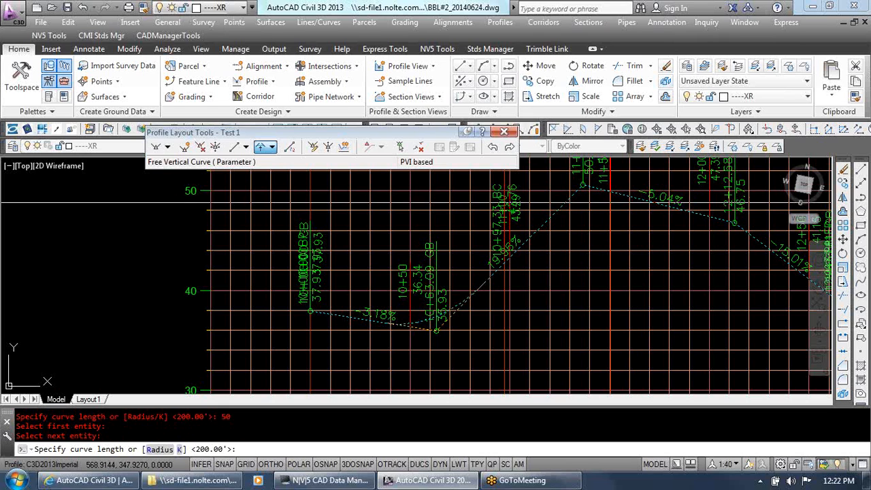
{"action": "key", "text": "Return"}
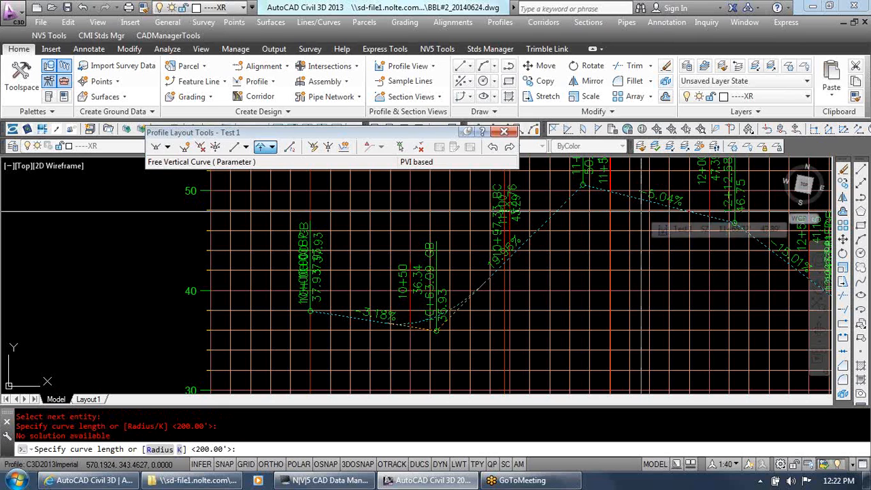
{"action": "type", "text": "50"}
{"action": "key", "text": "Return"}
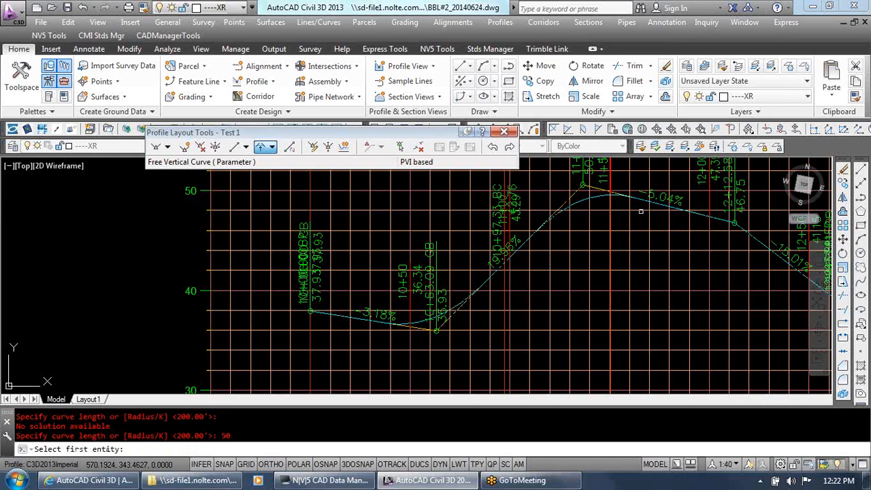
Add a 50-foot free vertical curve between the third and fourth tangents and finish the curve command
{"action": "left_click", "coordinate": [700, 213]}
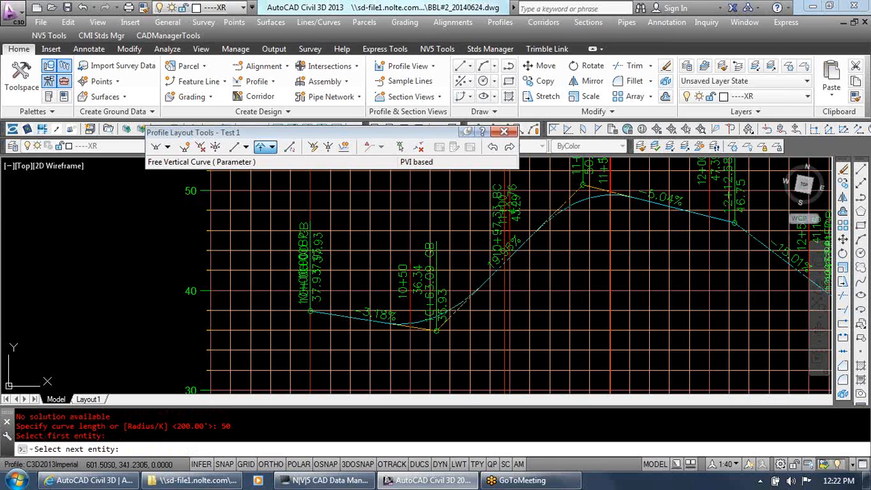
{"action": "left_click", "coordinate": [782, 265]}
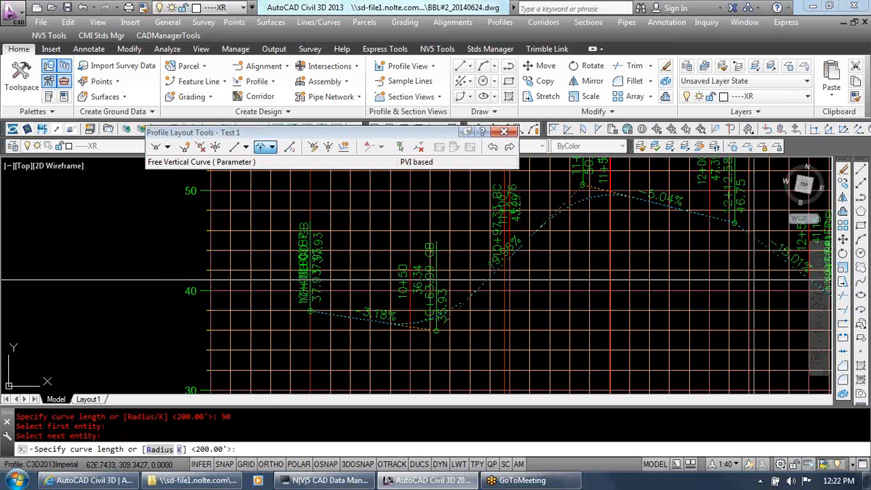
{"action": "type", "text": "50"}
{"action": "key", "text": "Return"}
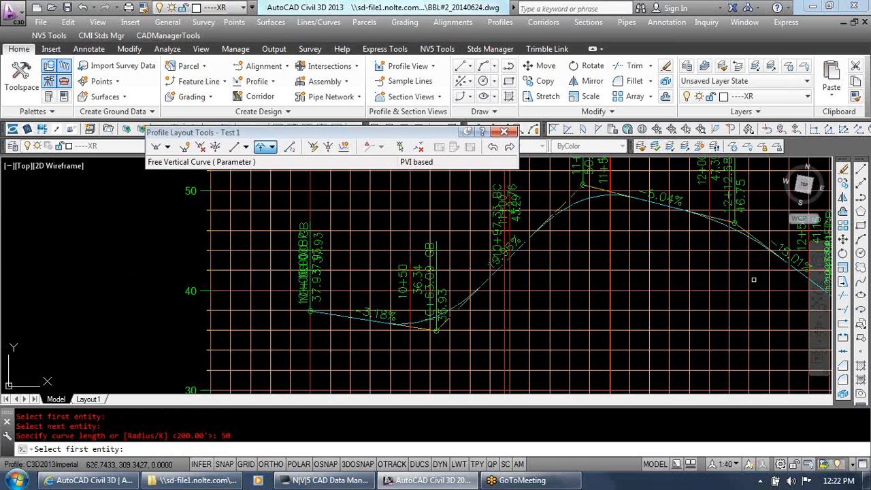
{"action": "key", "text": "Return"}
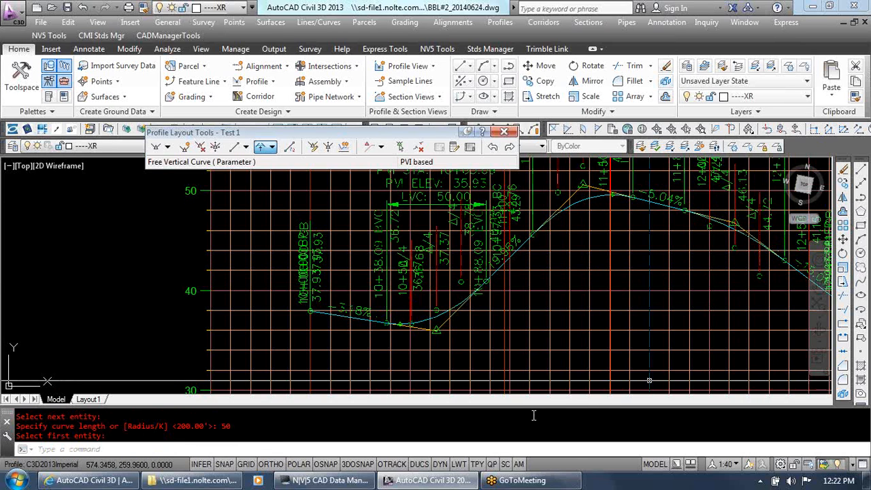
{"action": "key", "text": "Escape"}
{"action": "key", "text": "Escape"}
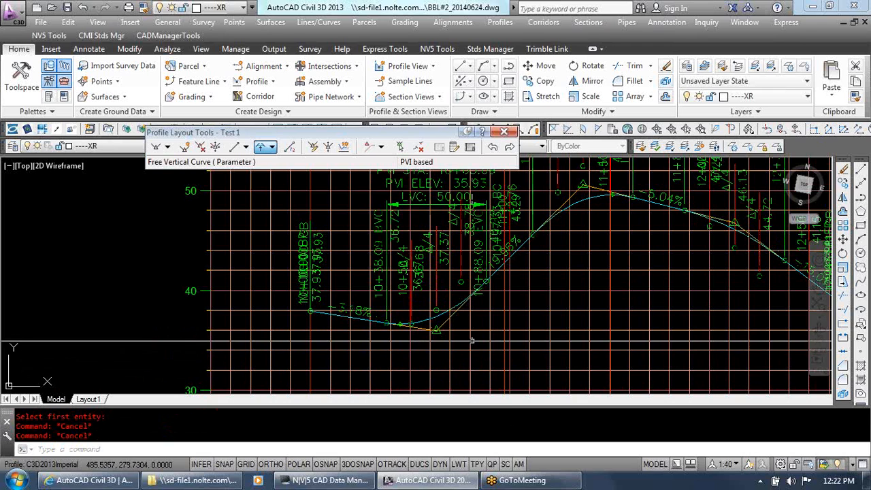
Regenerate the whole drawing with REGENALL to refresh the profile and its labels
{"action": "scroll", "coordinate": [439, 378], "scroll_direction": "down", "scroll_amount": 2}
{"action": "left_click", "coordinate": [466, 332]}
{"action": "type", "text": "rea"}
{"action": "key", "text": "Return"}
{"action": "key", "text": "Escape"}
{"action": "key", "text": "Escape"}
{"action": "key", "text": "Escape"}
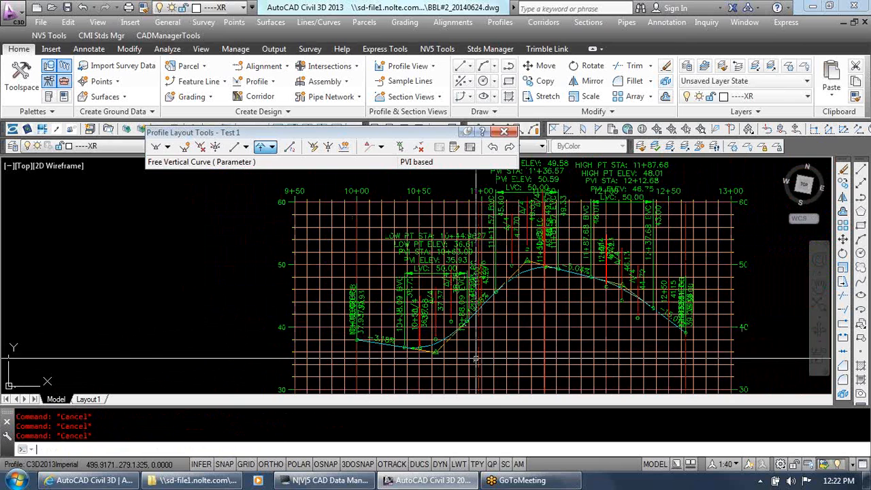
{"action": "type", "text": "rea"}
{"action": "key", "text": "Return"}
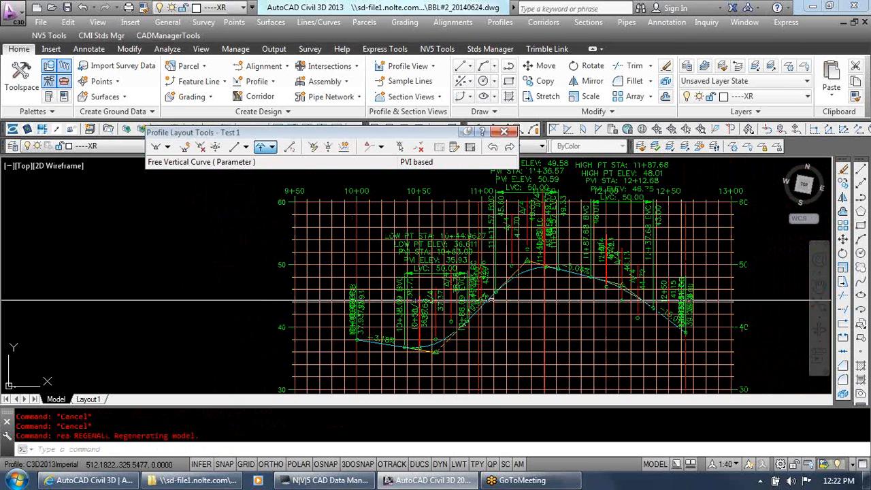
Close the profile layout tools and bring the finished profile's curve labels into close view
{"action": "left_click", "coordinate": [507, 132]}
{"action": "key", "text": "Escape"}
{"action": "key", "text": "Escape"}
{"action": "scroll", "coordinate": [487, 300], "scroll_direction": "up", "scroll_amount": 2}
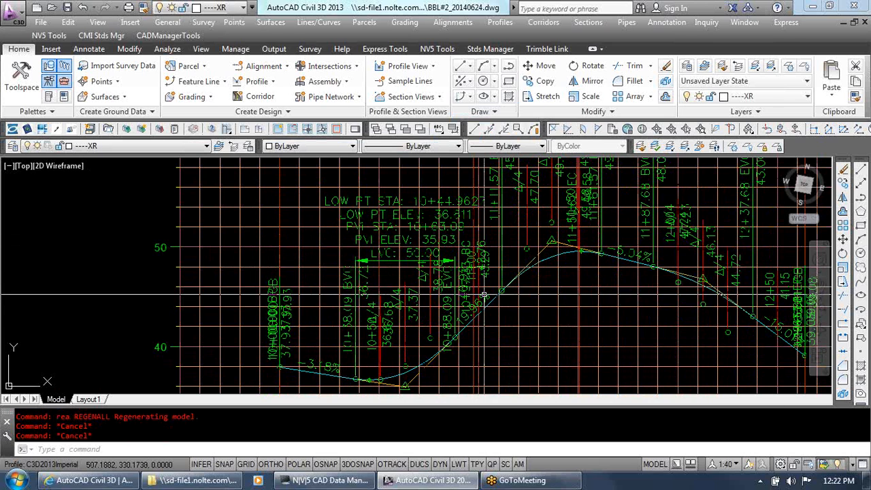
{"action": "key", "text": "Escape"}
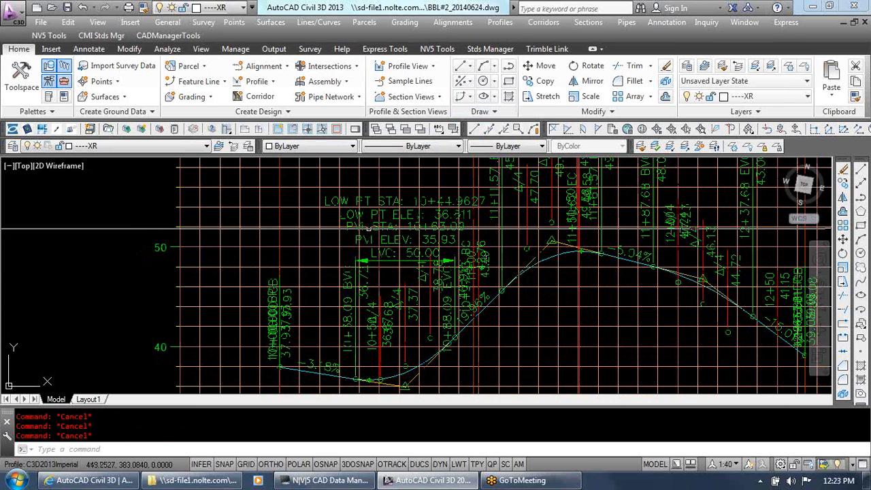
Open the label settings of the profile's sag curve label group for editing
{"action": "left_click", "coordinate": [474, 319]}
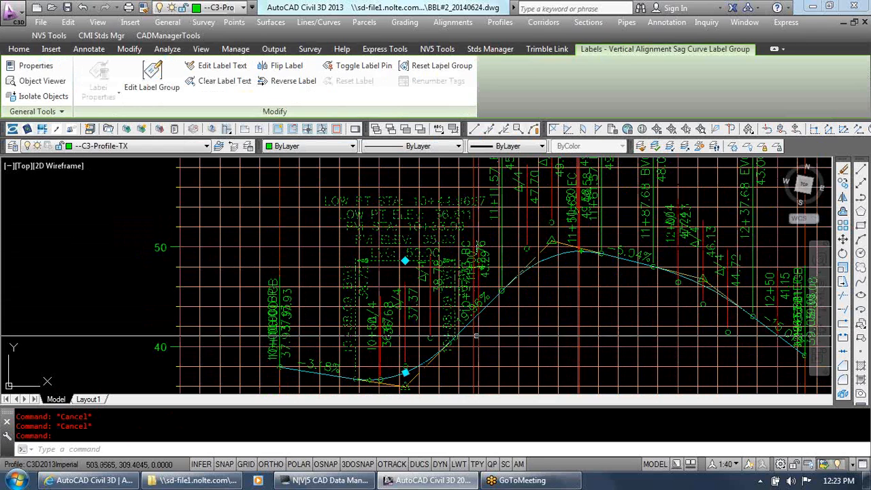
{"action": "mouse_move", "coordinate": [479, 335]}
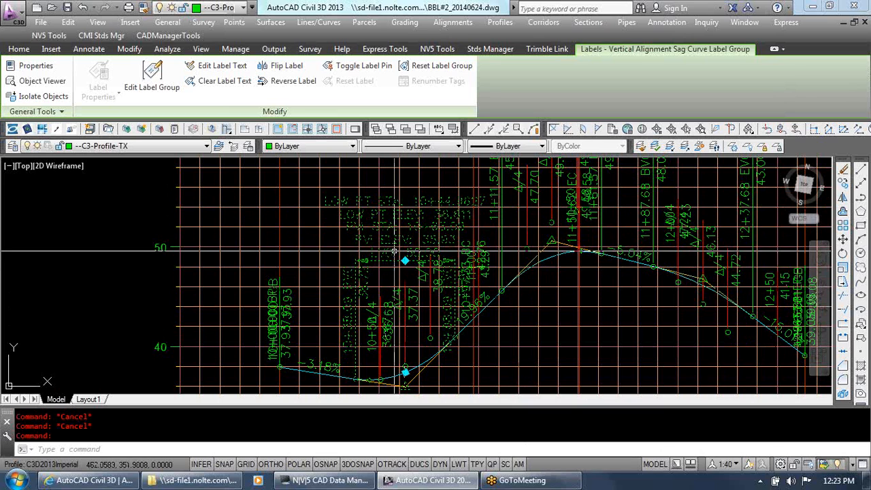
{"action": "key", "text": "Escape"}
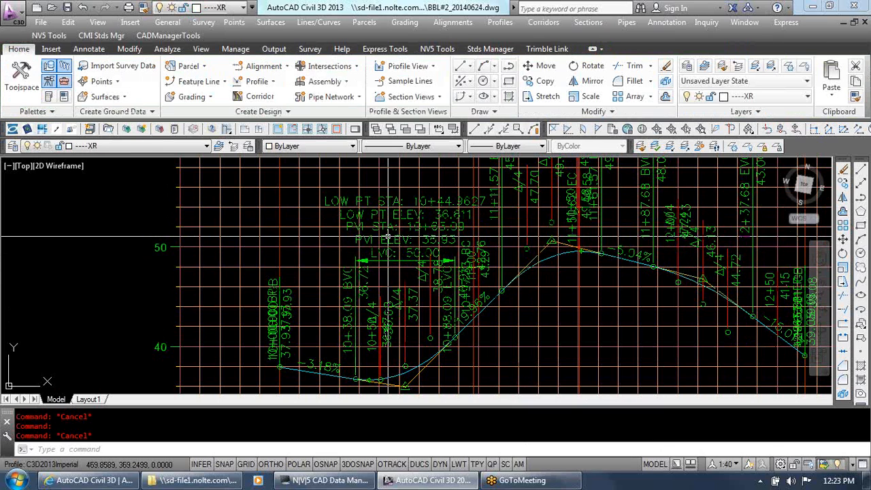
{"action": "left_click", "coordinate": [388, 237]}
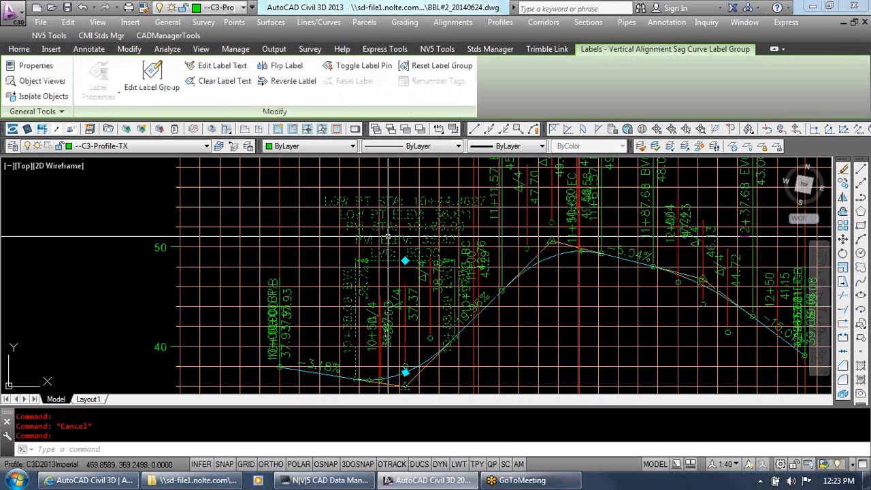
{"action": "right_click", "coordinate": [388, 237]}
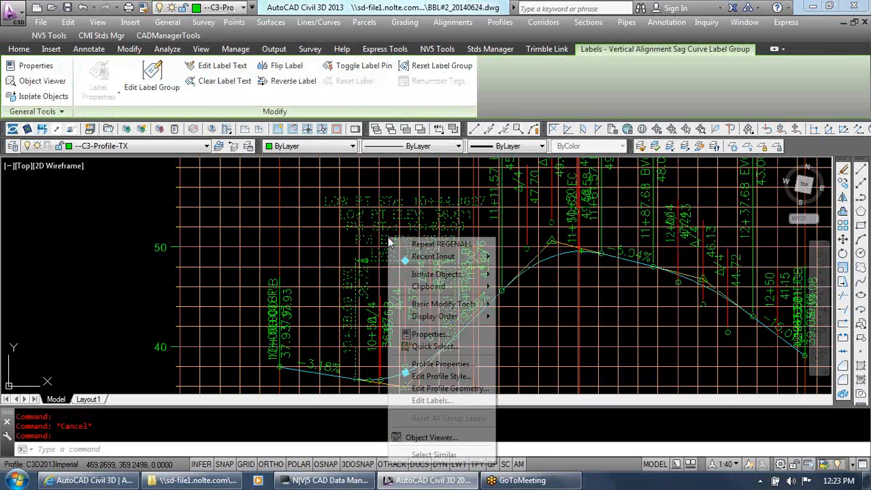
{"action": "left_click", "coordinate": [435, 403]}
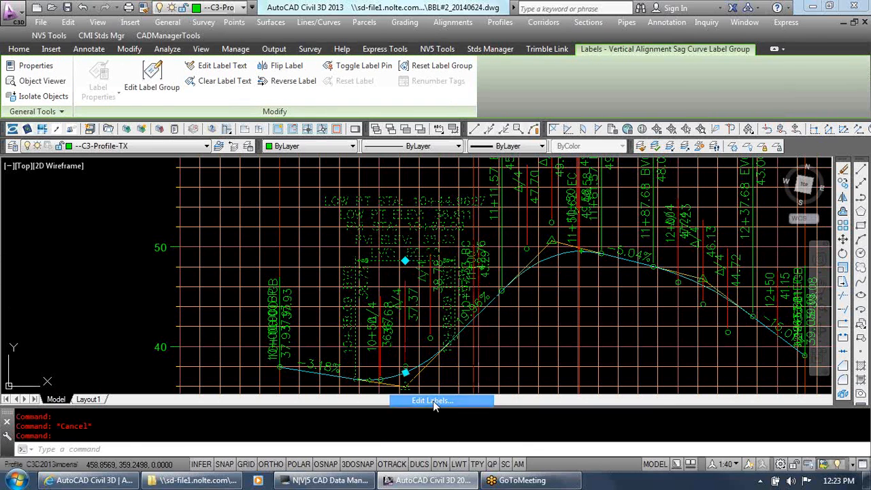
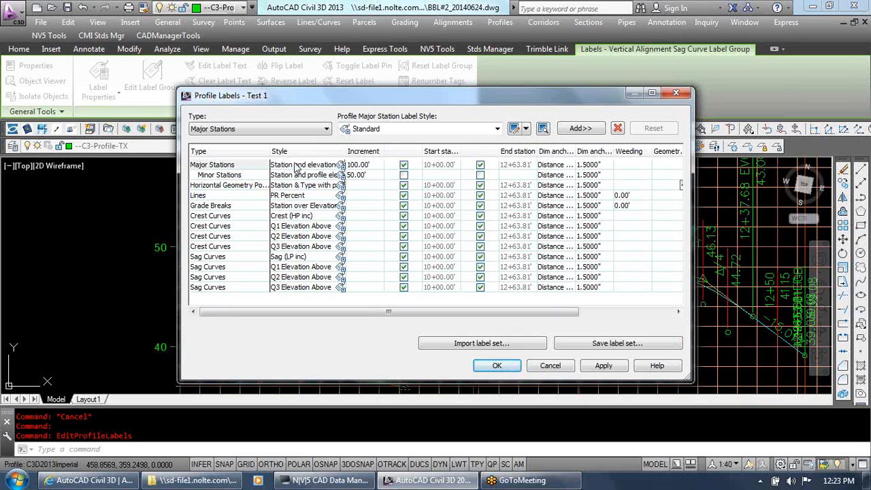
Open the Sag (LP inc) style of the first sag curve label in the label composer for editing
{"action": "mouse_move", "coordinate": [325, 99]}
{"action": "left_mouse_down"}
{"action": "mouse_move", "coordinate": [436, 324]}
{"action": "mouse_move", "coordinate": [396, 146]}
{"action": "mouse_move", "coordinate": [367, 122]}
{"action": "left_mouse_up"}
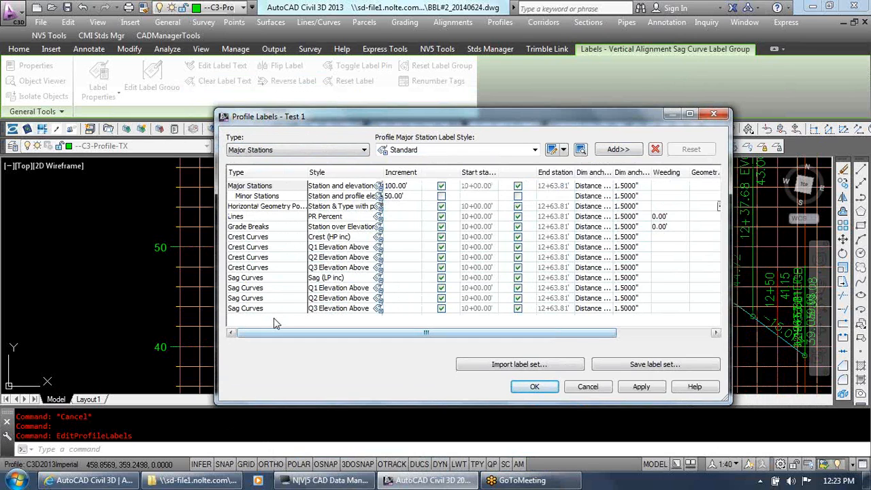
{"action": "left_click", "coordinate": [256, 267]}
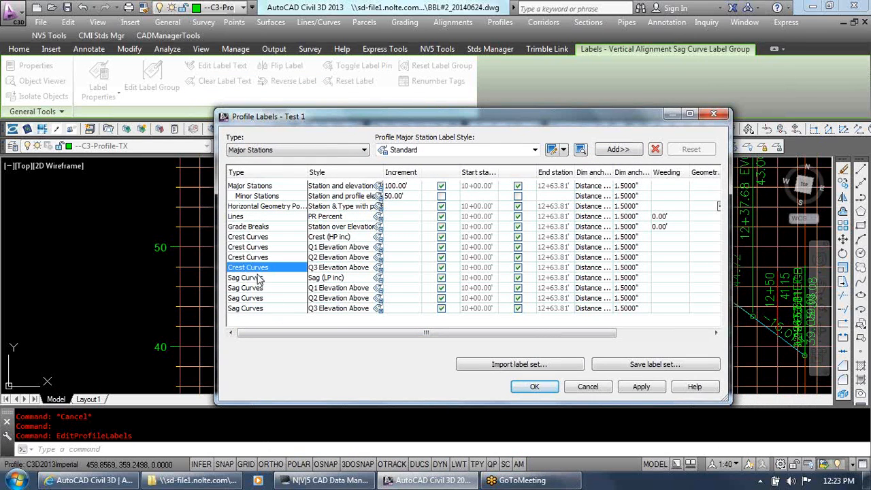
{"action": "left_click", "coordinate": [260, 277]}
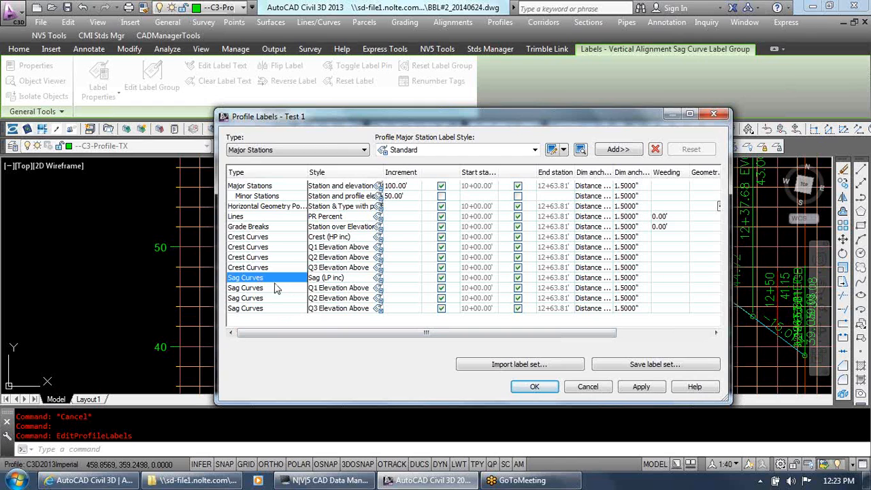
{"action": "left_click", "coordinate": [379, 278]}
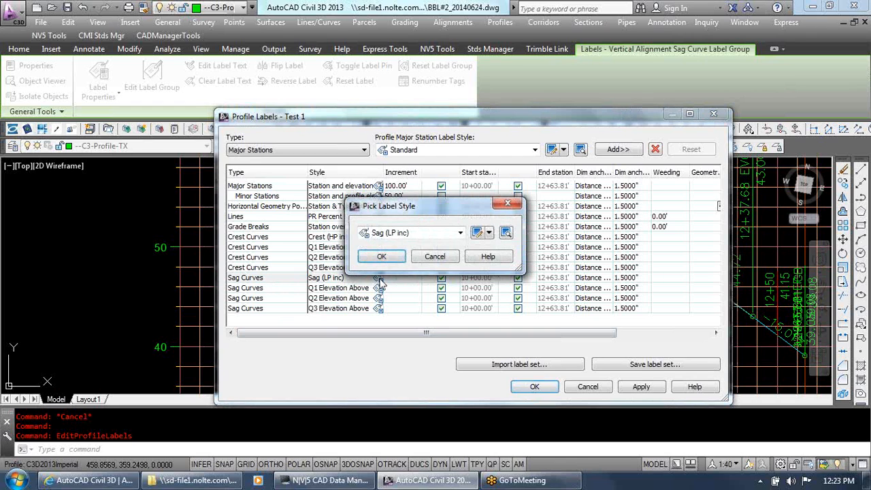
{"action": "left_click", "coordinate": [488, 234]}
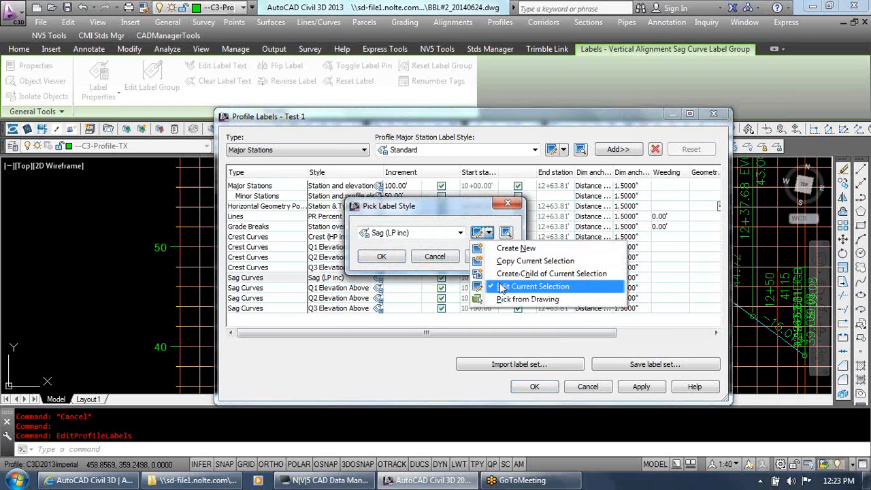
{"action": "left_click", "coordinate": [486, 286]}
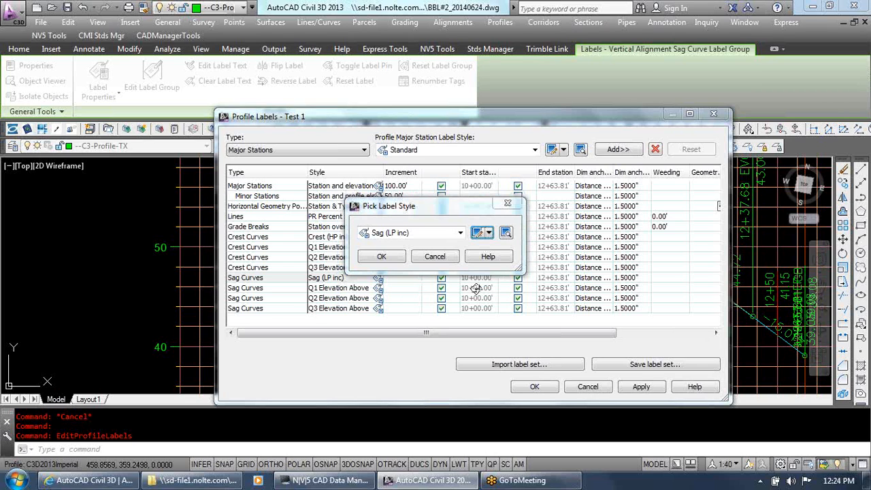
{"action": "left_click", "coordinate": [478, 233]}
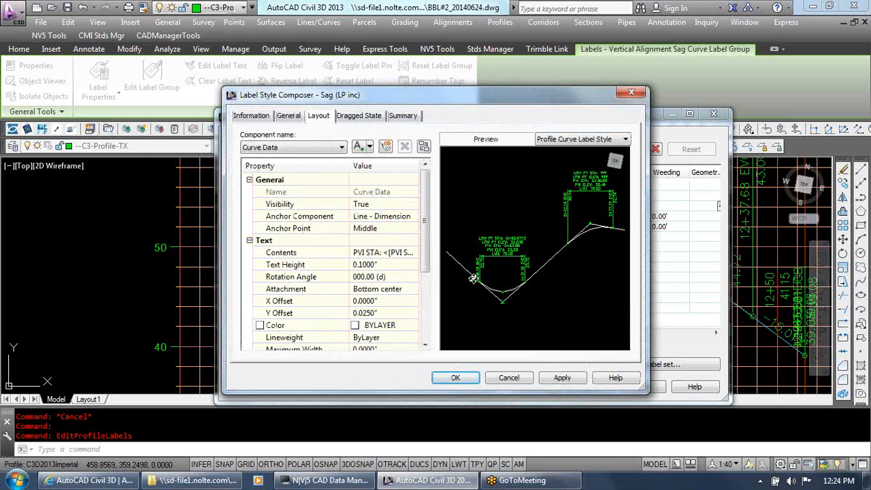
Review the component list of the Sag (LP inc) style, leave all label dialogs without saving and clear the selection
{"action": "left_click", "coordinate": [325, 147]}
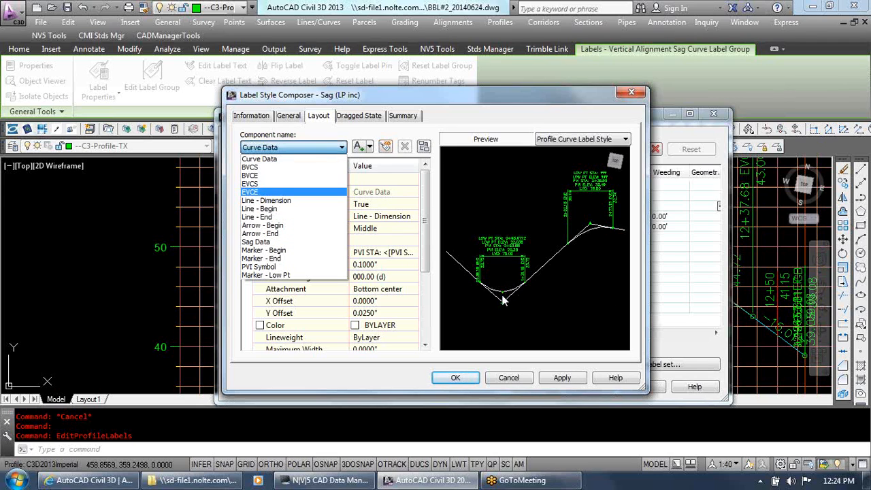
{"action": "left_click", "coordinate": [521, 381]}
{"action": "left_click", "coordinate": [522, 380]}
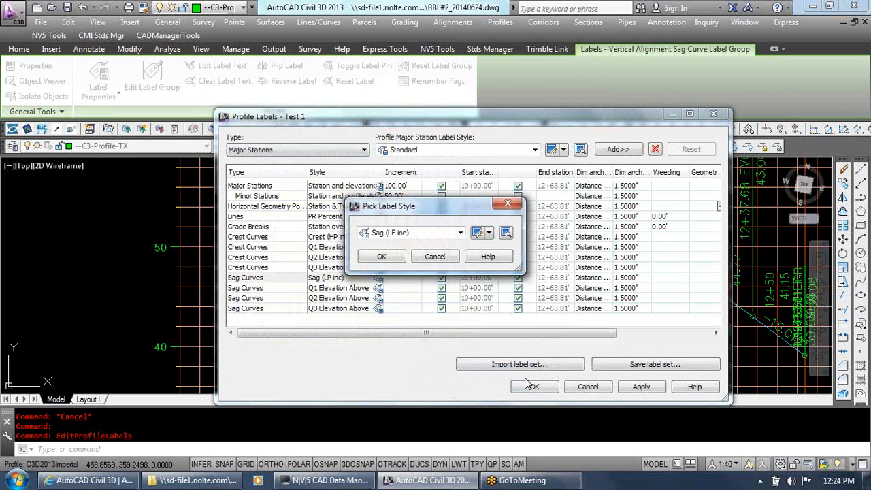
{"action": "left_click", "coordinate": [449, 257]}
{"action": "left_click", "coordinate": [577, 387]}
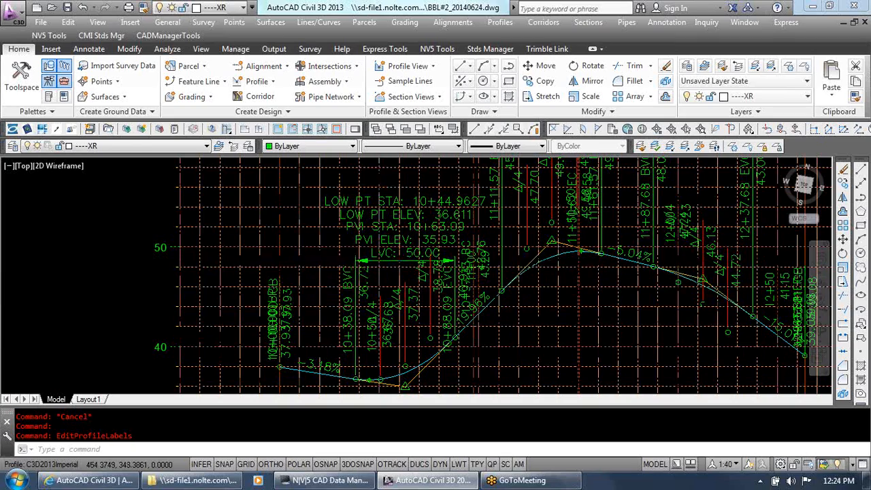
{"action": "left_click", "coordinate": [415, 275]}
{"action": "key", "text": "Escape"}
{"action": "key", "text": "Escape"}
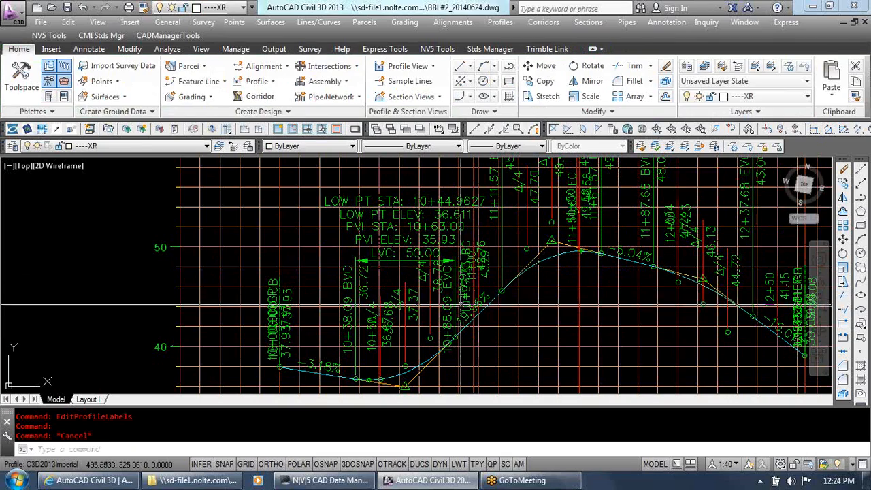
Show the object properties palette next to the profile's crest curve labels, with no label group selected
{"action": "scroll", "coordinate": [350, 349], "scroll_direction": "down", "scroll_amount": 2}
{"action": "scroll", "coordinate": [497, 198], "scroll_direction": "up", "scroll_amount": 2}
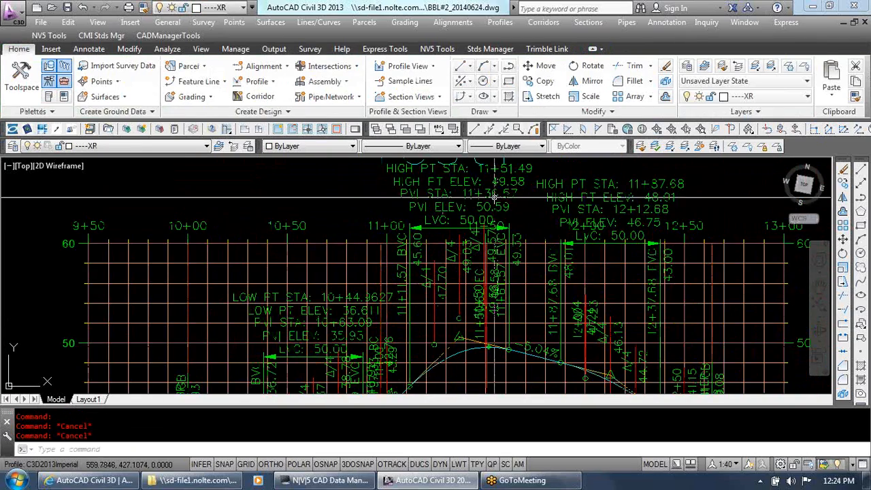
{"action": "scroll", "coordinate": [518, 234], "scroll_direction": "down", "scroll_amount": 3}
{"action": "scroll", "coordinate": [555, 243], "scroll_direction": "up", "scroll_amount": 1}
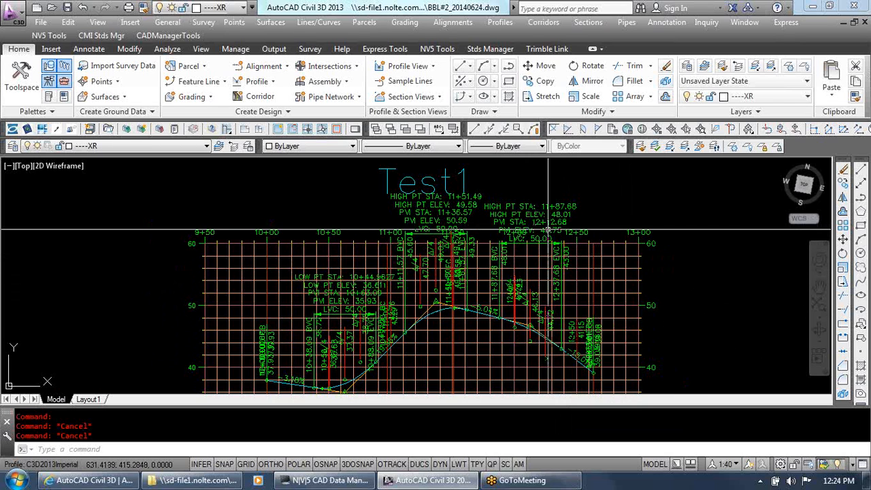
{"action": "left_click", "coordinate": [543, 206]}
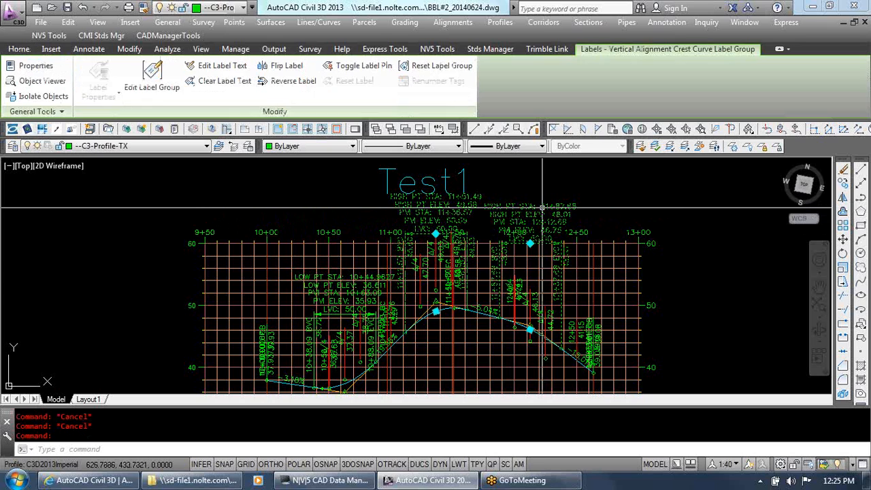
{"action": "key", "text": "Escape"}
{"action": "key", "text": "Escape"}
{"action": "type", "text": "mo"}
{"action": "key", "text": "Return"}
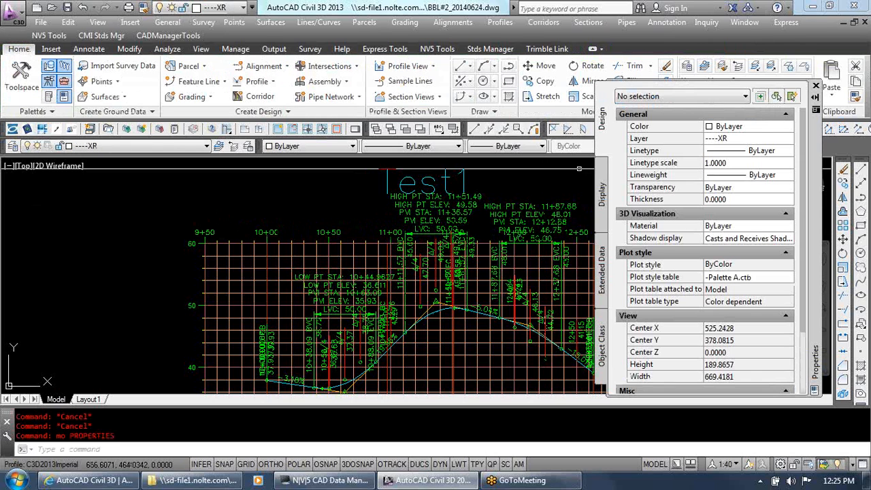
{"action": "left_click_drag", "start_coordinate": [820, 227], "coordinate": [815, 217]}
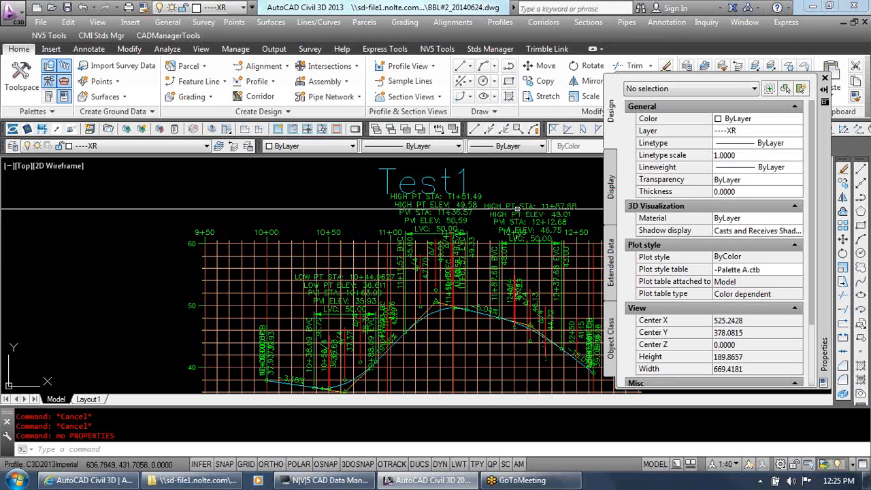
Change only the second crest curve's label to the Crest (No HP) style and clear the selection
{"action": "left_click", "coordinate": [557, 243]}
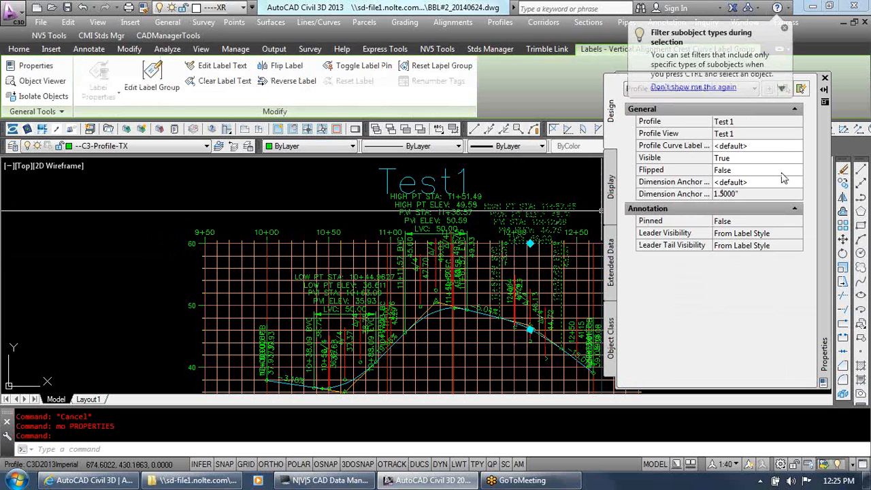
{"action": "left_click", "coordinate": [774, 147]}
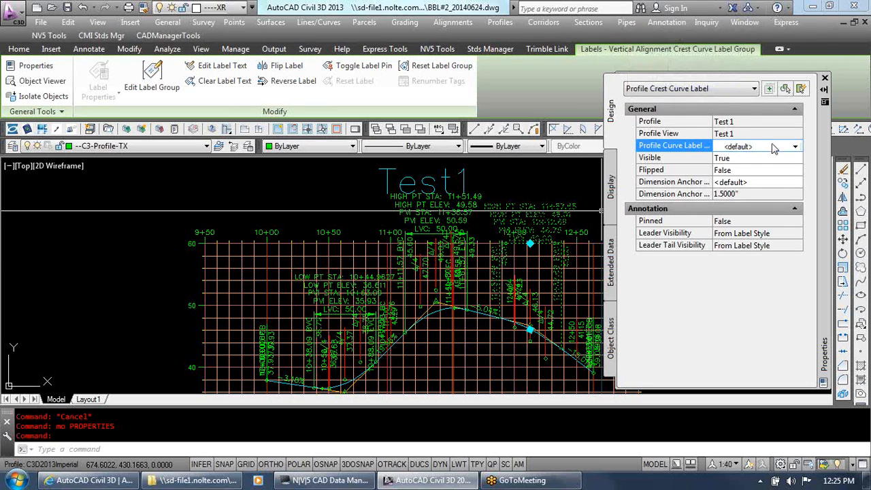
{"action": "left_click", "coordinate": [774, 148]}
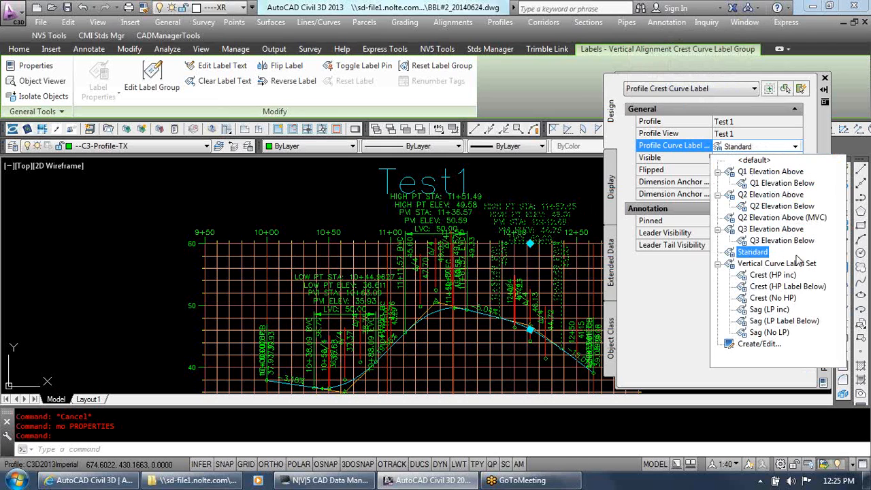
{"action": "left_click", "coordinate": [790, 299]}
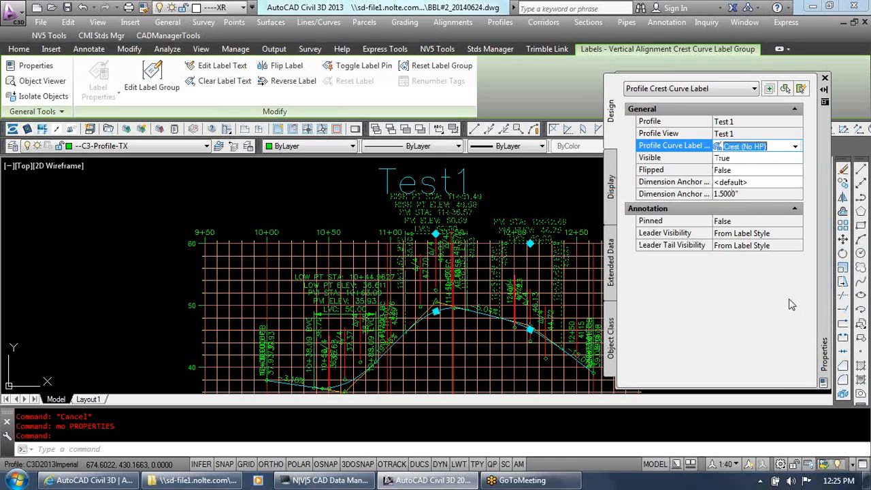
{"action": "key", "text": "Escape"}
{"action": "key", "text": "Escape"}
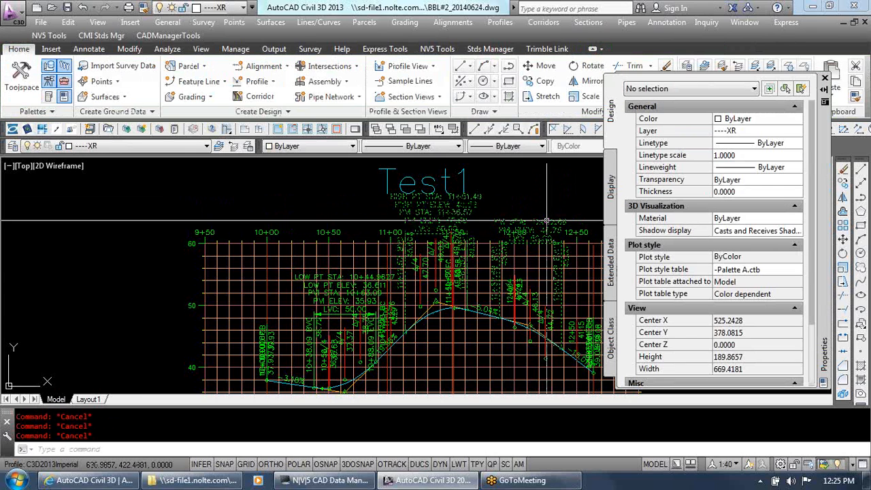
Regenerate the model, check the restyled crest curve label up close and close the object properties
{"action": "scroll", "coordinate": [502, 218], "scroll_direction": "up", "scroll_amount": 5}
{"action": "type", "text": "re"}
{"action": "key", "text": "Return"}
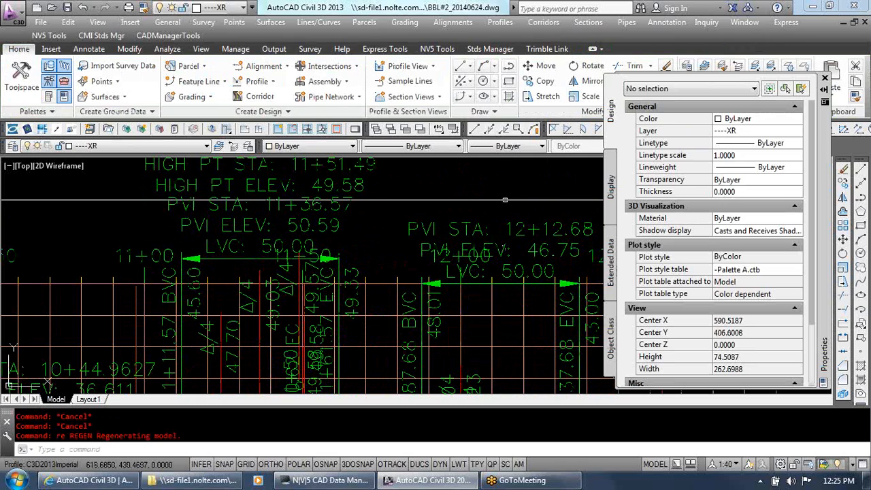
{"action": "scroll", "coordinate": [485, 229], "scroll_direction": "down", "scroll_amount": 5}
{"action": "scroll", "coordinate": [484, 230], "scroll_direction": "up", "scroll_amount": 3}
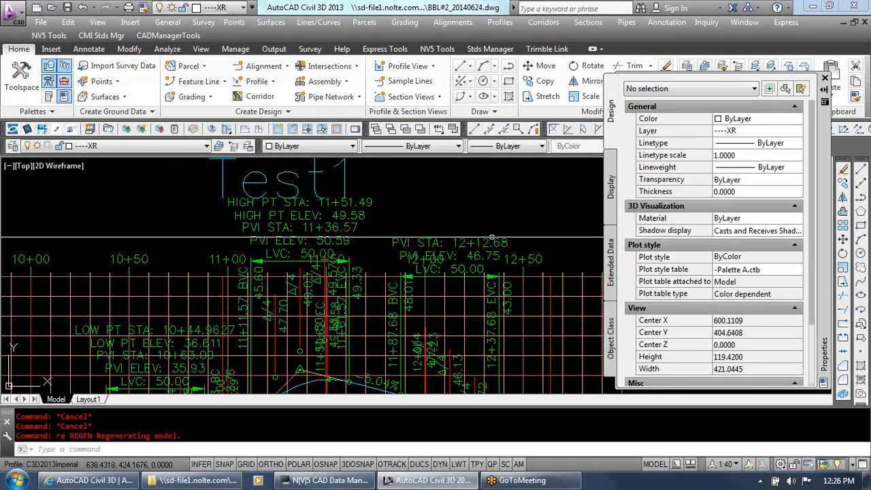
{"action": "scroll", "coordinate": [456, 241], "scroll_direction": "down", "scroll_amount": 3}
{"action": "key", "text": "Escape"}
{"action": "key", "text": "Escape"}
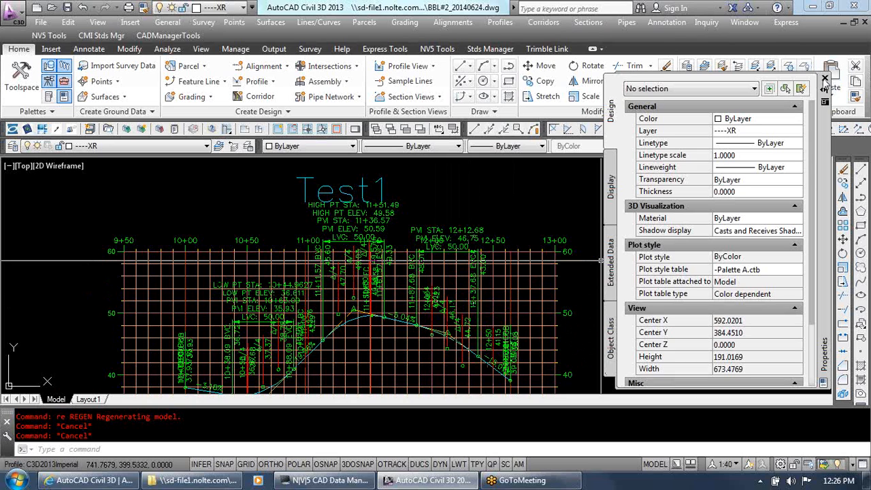
{"action": "left_click", "coordinate": [825, 80]}
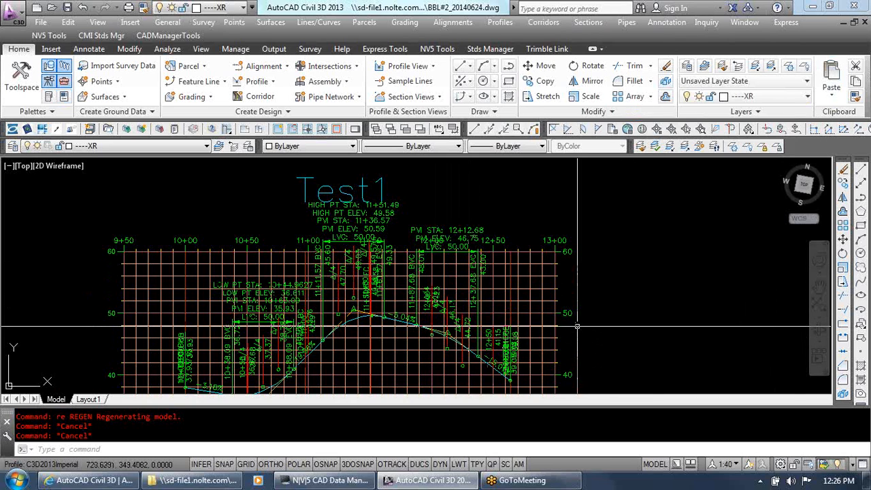
List the expressions of the profile curve label styles in the Toolspace settings and enlarge their list
{"action": "left_click", "coordinate": [22, 76]}
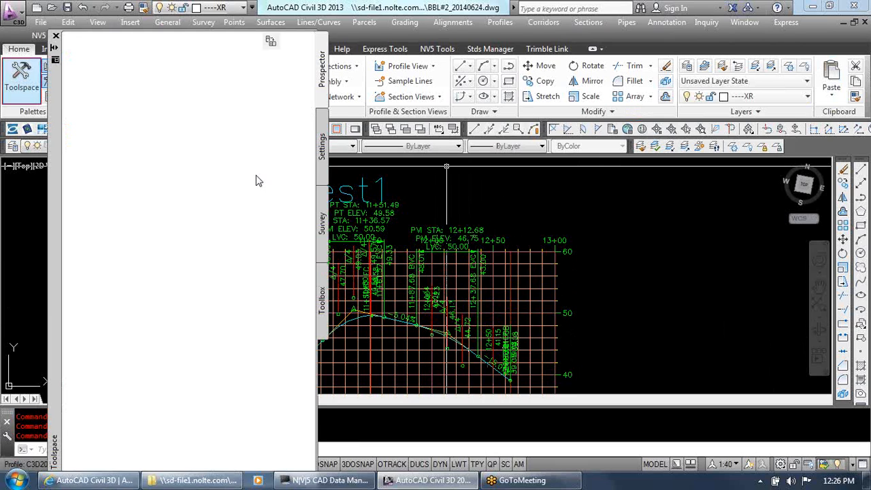
{"action": "left_click", "coordinate": [324, 152]}
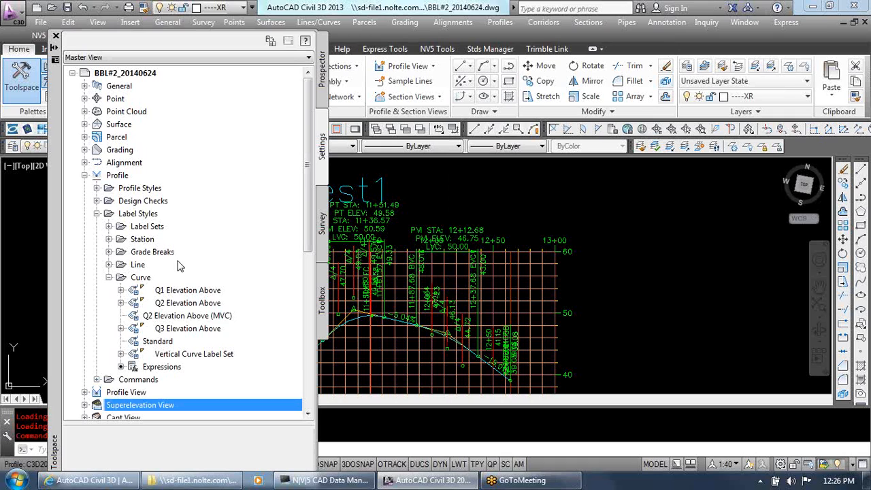
{"action": "left_click", "coordinate": [183, 371]}
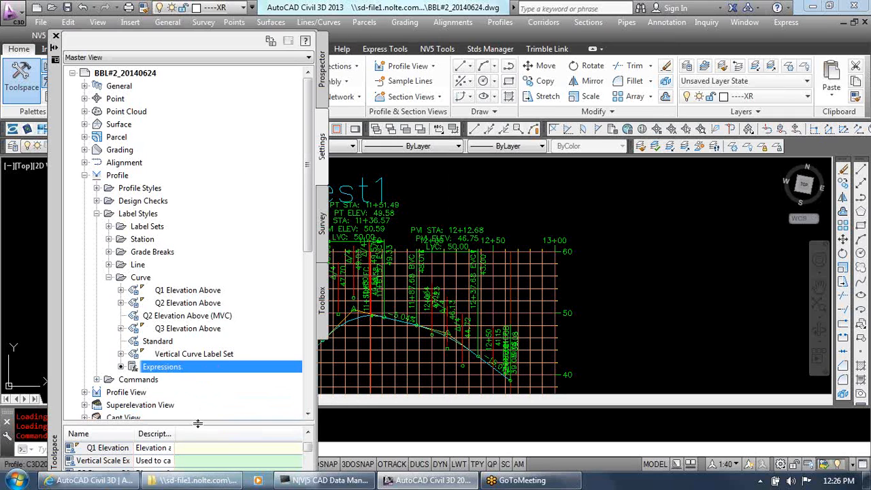
{"action": "left_click_drag", "start_coordinate": [198, 423], "coordinate": [203, 335]}
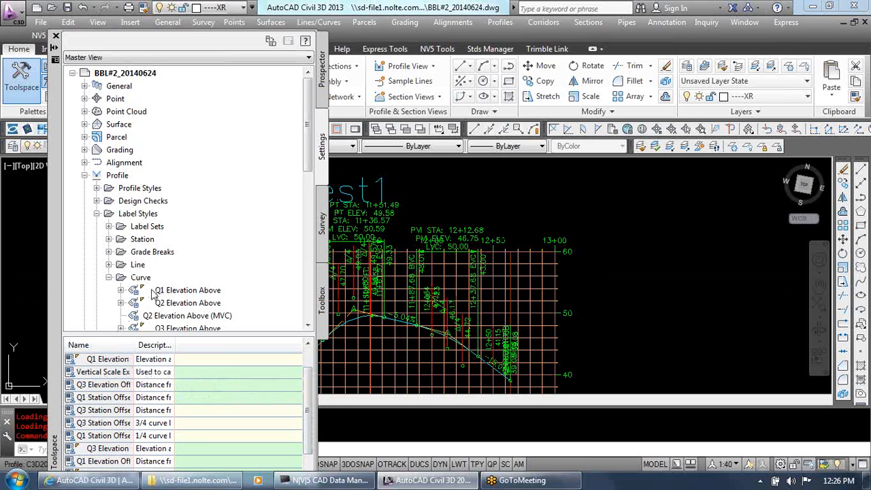
Set the vertical scale expression of the profile curve labels to 5
{"action": "left_click", "coordinate": [119, 374]}
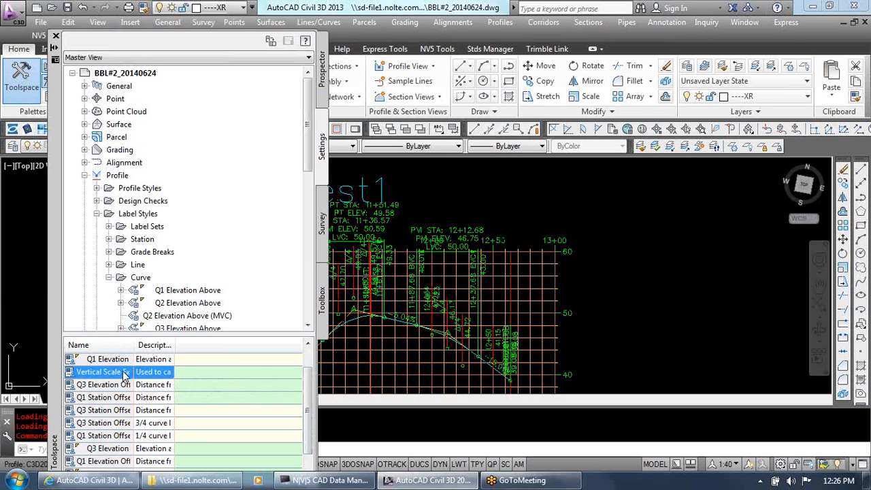
{"action": "right_click", "coordinate": [122, 373]}
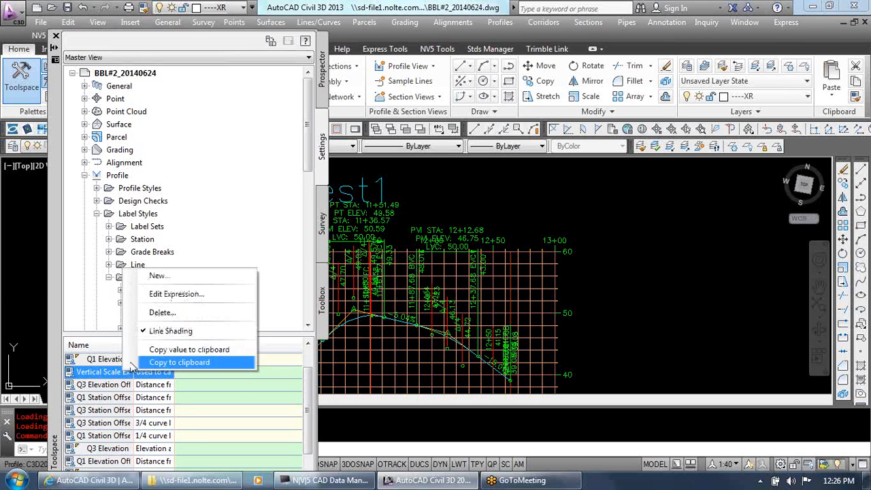
{"action": "left_click", "coordinate": [171, 296]}
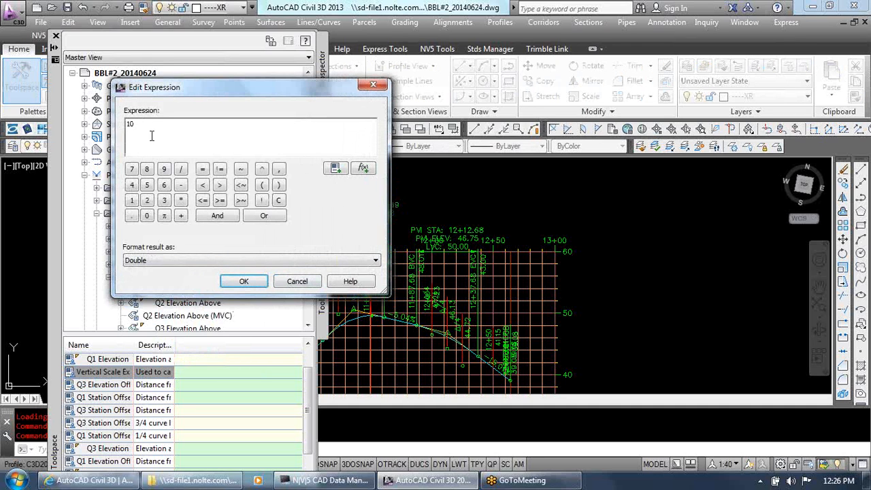
{"action": "left_click_drag", "start_coordinate": [175, 138], "coordinate": [121, 133]}
{"action": "type", "text": "5"}
{"action": "left_click", "coordinate": [243, 282]}
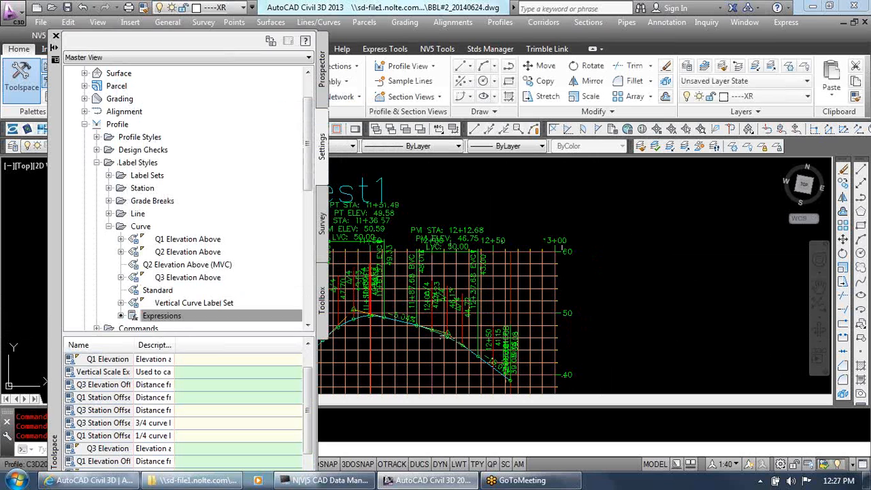
Regenerate the whole drawing, close the Toolspace and cancel any active command
{"action": "left_click", "coordinate": [56, 36]}
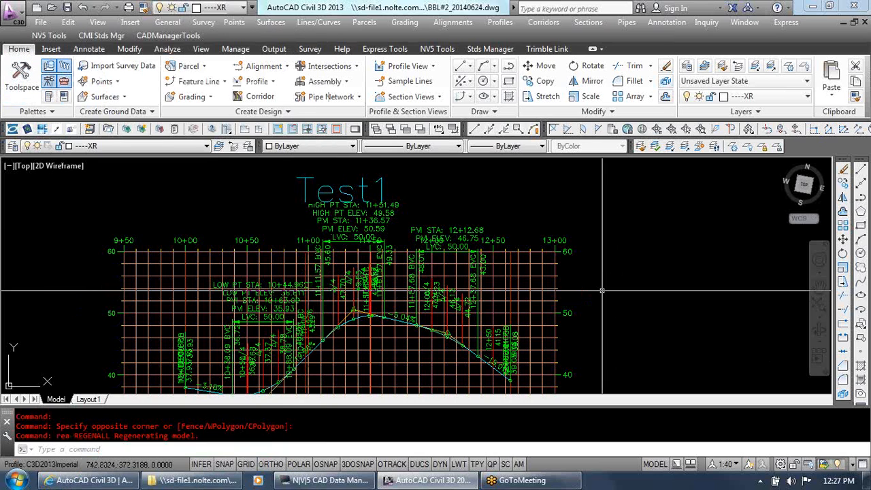
{"action": "key", "text": "Escape"}
{"action": "key", "text": "Escape"}
{"action": "key", "text": "Escape"}
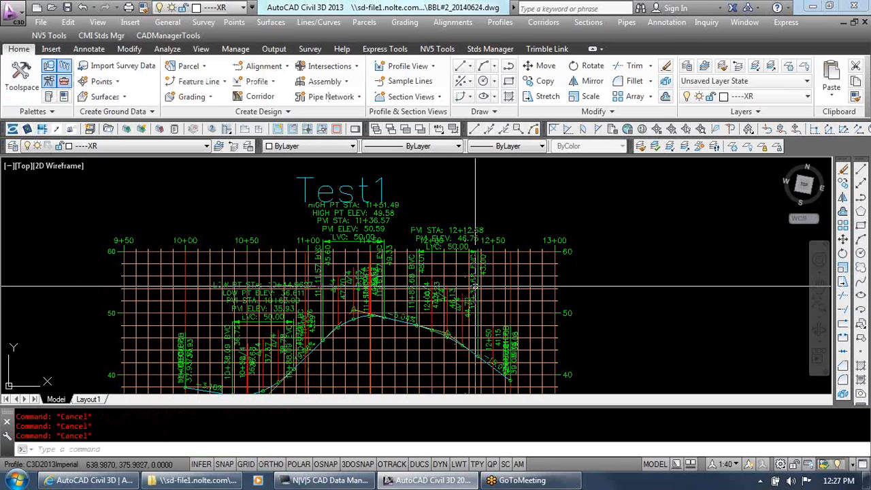
{"action": "scroll", "coordinate": [470, 291], "scroll_direction": "down", "scroll_amount": 2}
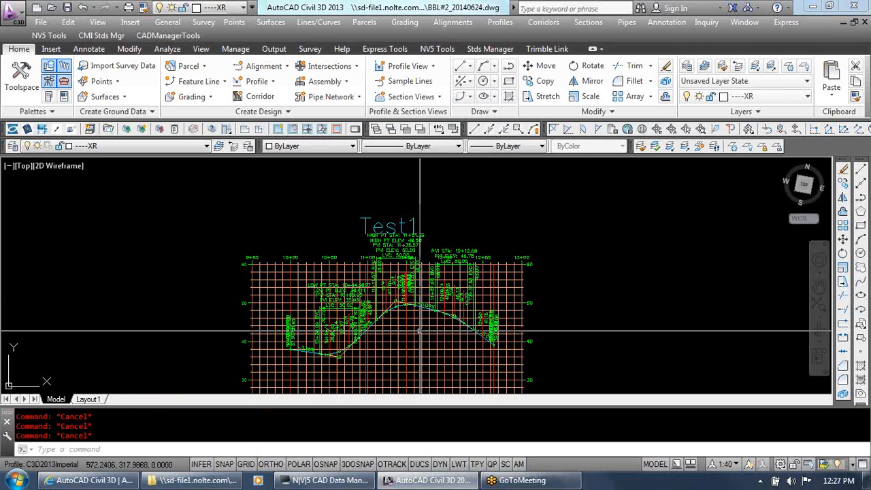
{"action": "mouse_move", "coordinate": [419, 338]}
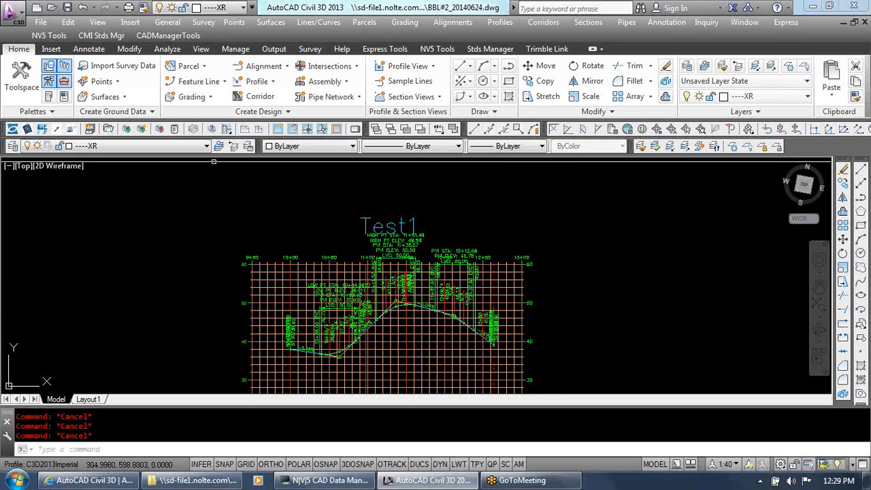
{"action": "left_click", "coordinate": [121, 96]}
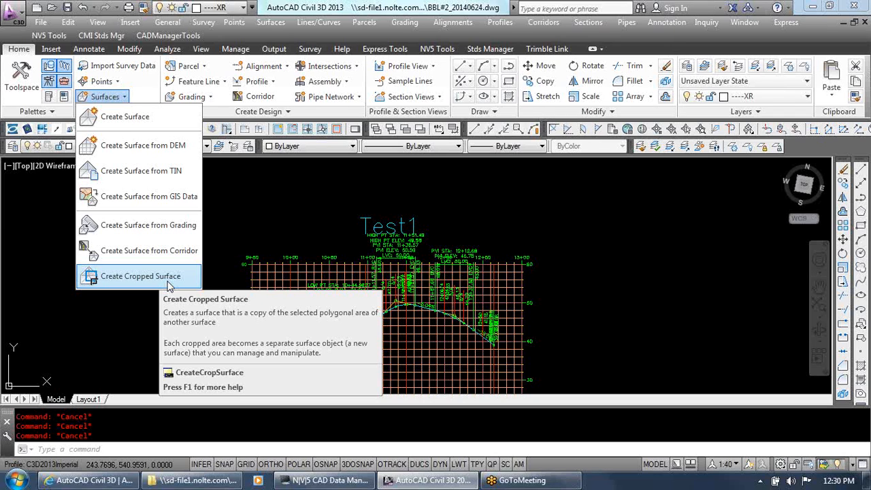
{"action": "left_click", "coordinate": [238, 219]}
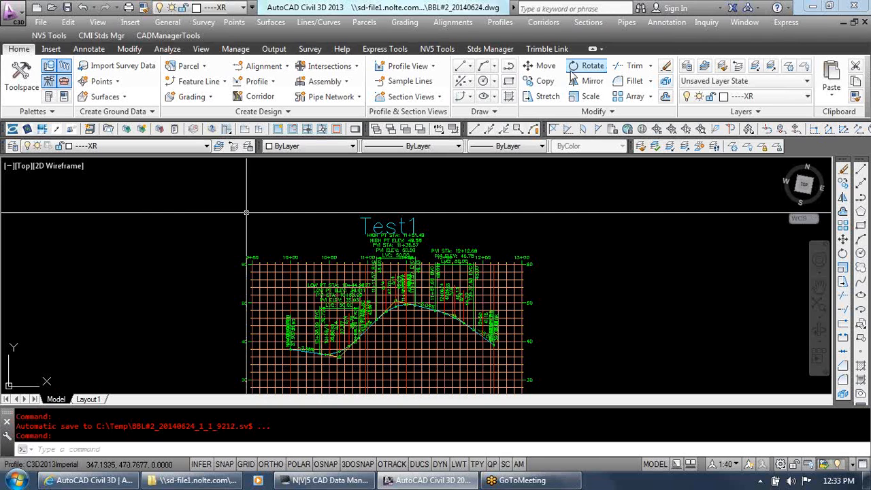
Move the 10+97.33 BC geometry point label up and away from the Test1 alignment and clear the selection
{"action": "left_click", "coordinate": [617, 272]}
{"action": "scroll", "coordinate": [614, 250], "scroll_direction": "down", "scroll_amount": 5}
{"action": "scroll", "coordinate": [470, 302], "scroll_direction": "up", "scroll_amount": 8}
{"action": "scroll", "coordinate": [446, 256], "scroll_direction": "down", "scroll_amount": 2}
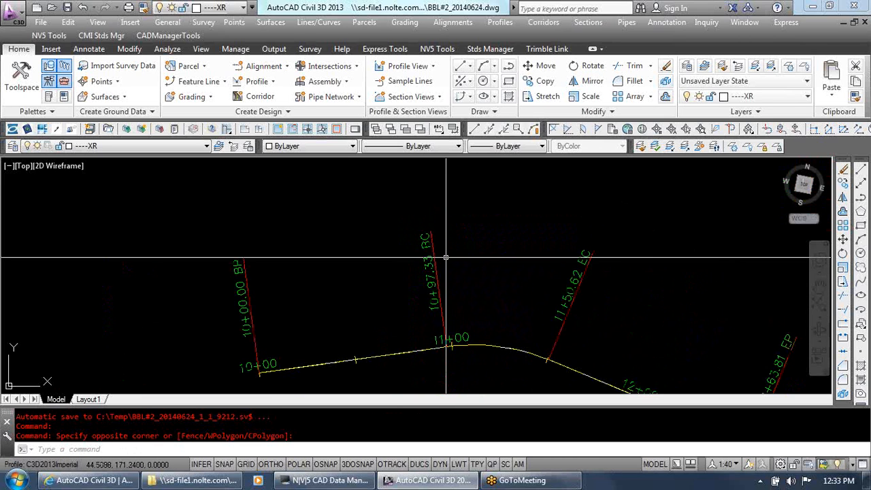
{"action": "key", "text": "Escape"}
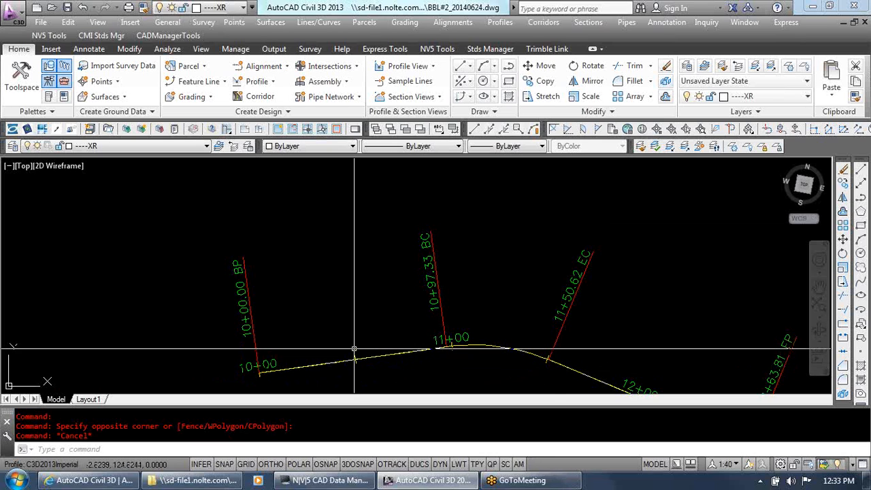
{"action": "mouse_move", "coordinate": [354, 349]}
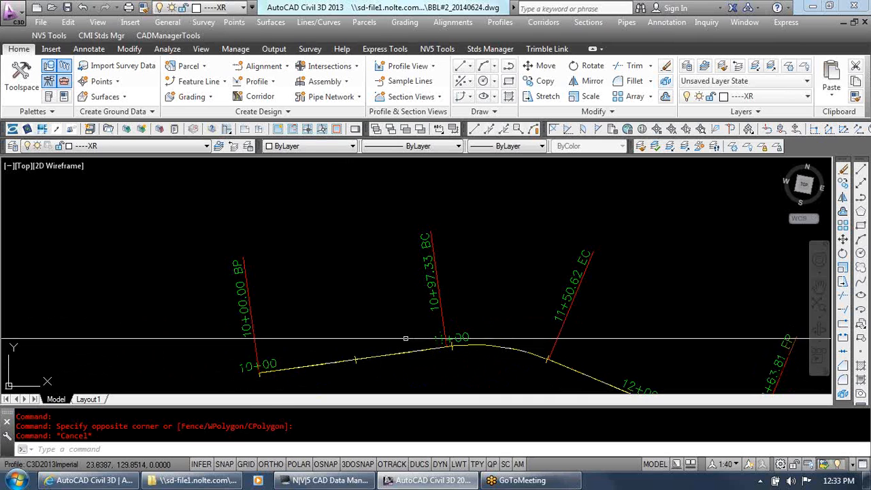
{"action": "key", "text": "Escape"}
{"action": "key", "text": "Escape"}
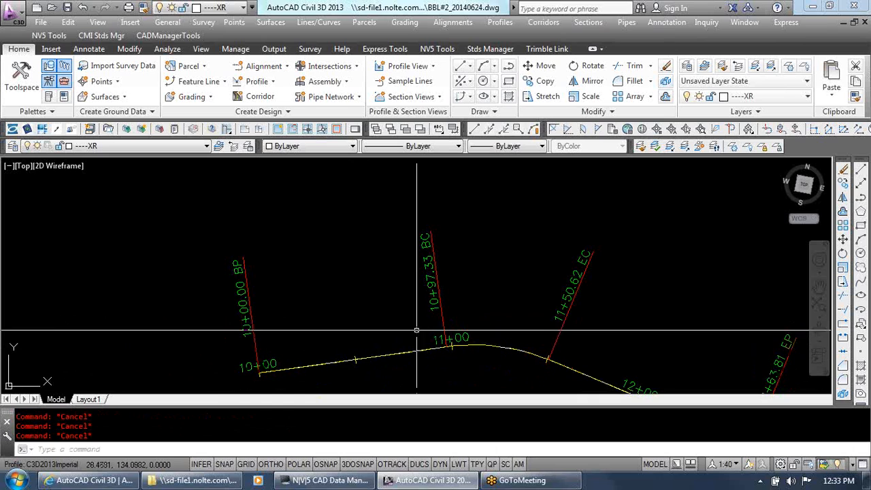
{"action": "mouse_move", "coordinate": [428, 324]}
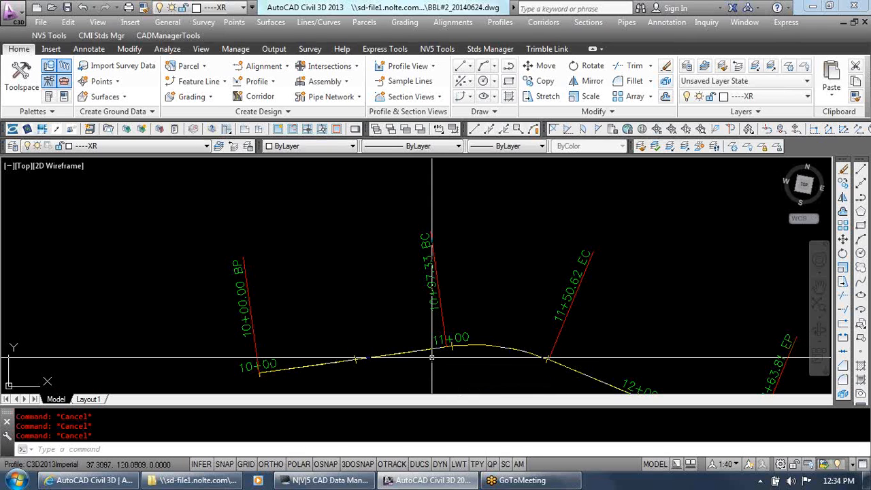
{"action": "mouse_move", "coordinate": [421, 350]}
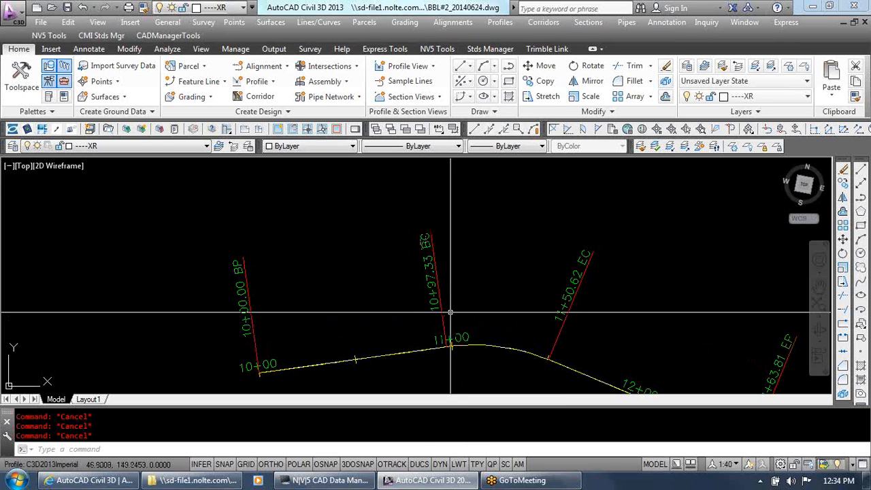
{"action": "left_click", "coordinate": [447, 346]}
{"action": "left_click", "coordinate": [447, 347]}
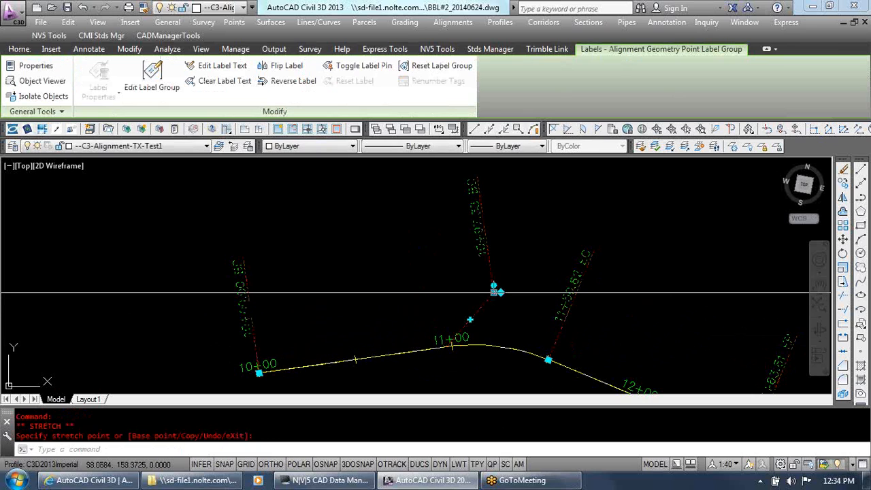
{"action": "left_click", "coordinate": [503, 329]}
{"action": "key", "text": "Escape"}
{"action": "key", "text": "Escape"}
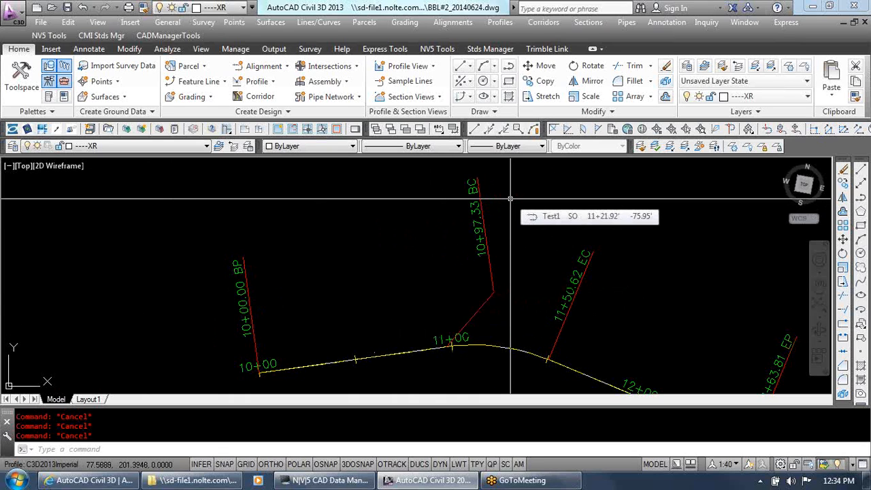
Open the Toolspace and list its survey databases
{"action": "left_click", "coordinate": [20, 92]}
{"action": "left_click", "coordinate": [323, 221]}
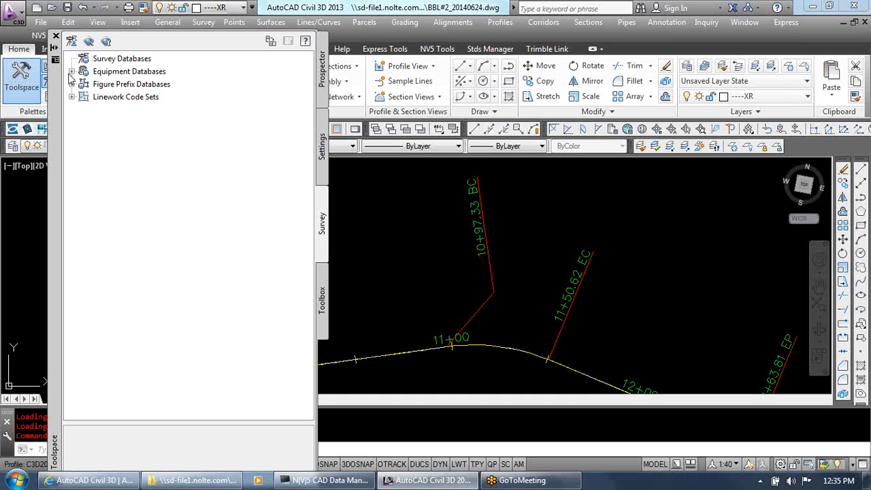
{"action": "right_click", "coordinate": [113, 58]}
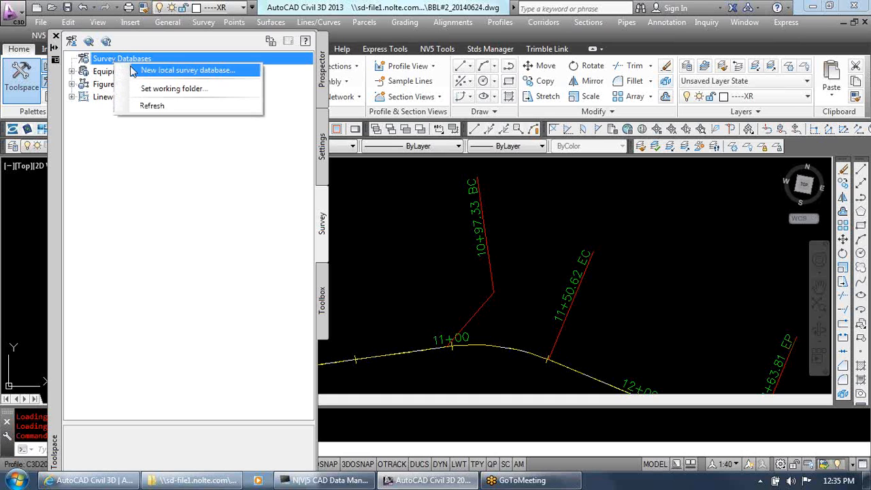
{"action": "left_click", "coordinate": [134, 71]}
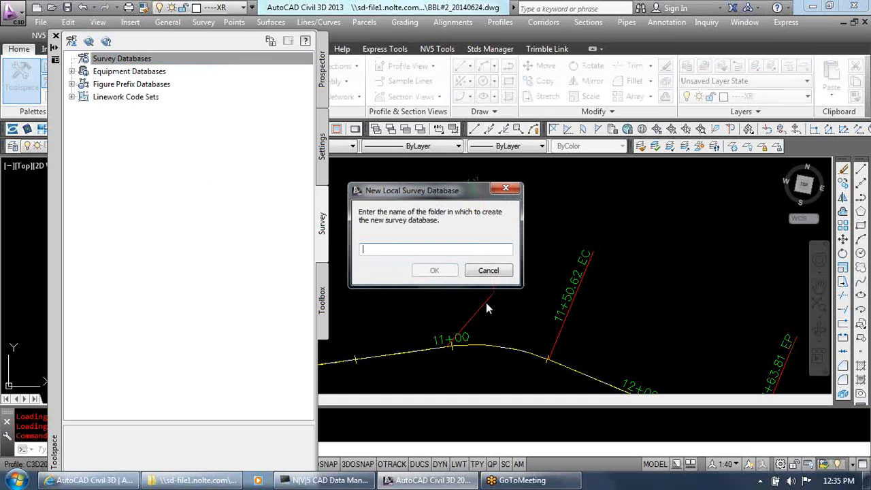
{"action": "left_click", "coordinate": [488, 271]}
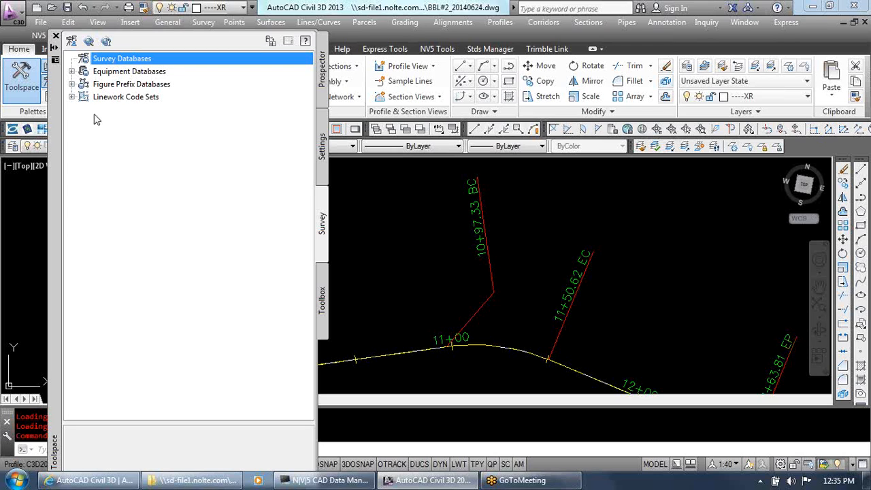
Set the working folder for the survey databases to the Desktop
{"action": "right_click", "coordinate": [116, 61]}
{"action": "left_click", "coordinate": [171, 87]}
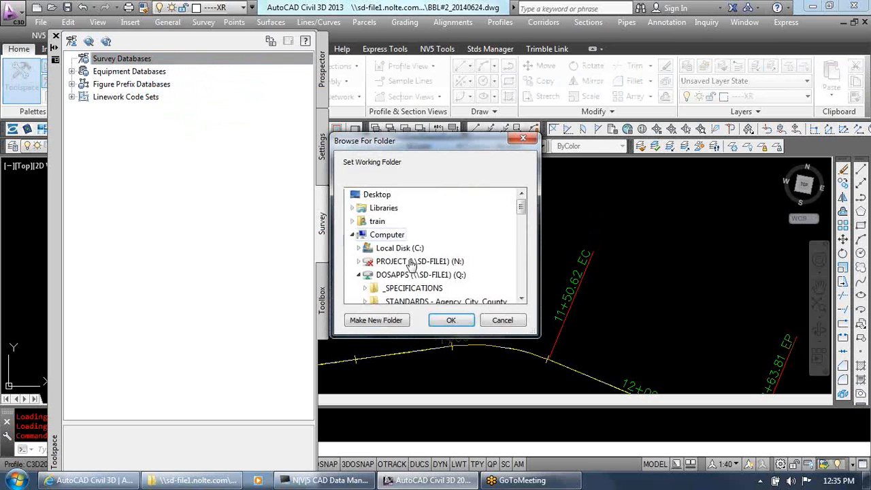
{"action": "left_click", "coordinate": [375, 195]}
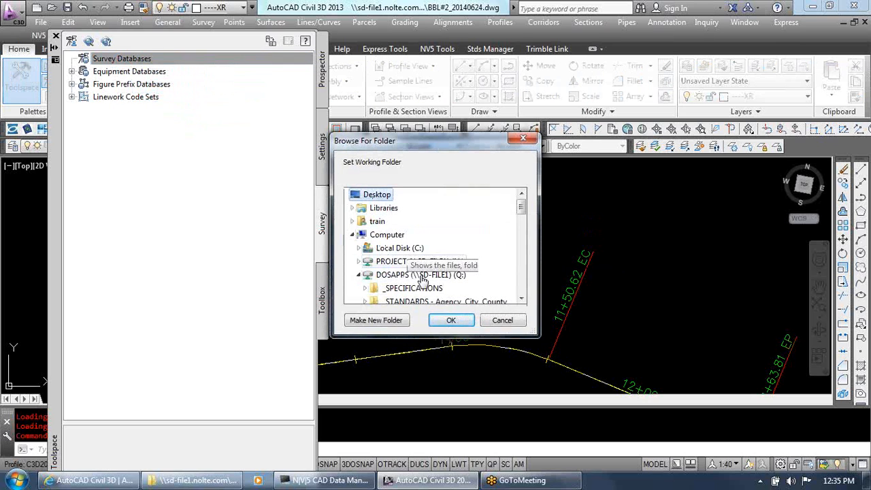
{"action": "left_click", "coordinate": [451, 320]}
{"action": "right_click", "coordinate": [110, 62]}
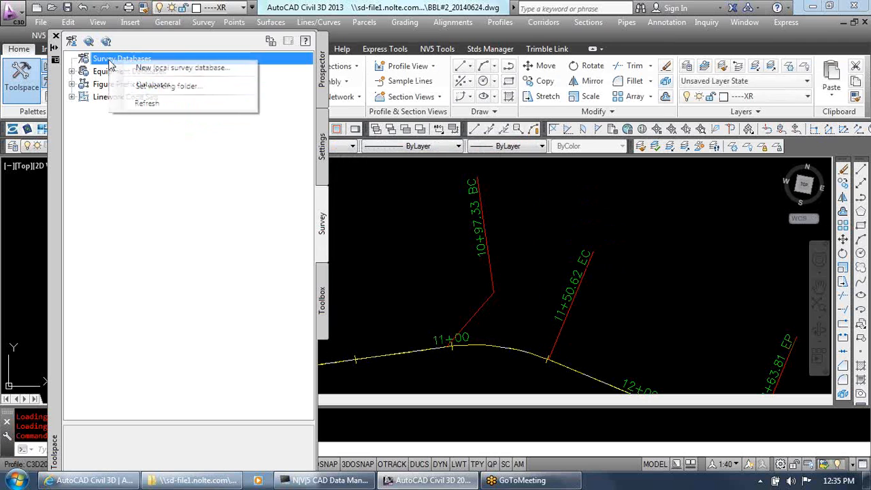
{"action": "left_click", "coordinate": [164, 87]}
{"action": "left_click", "coordinate": [450, 315]}
Create a new local survey database named Test1
{"action": "right_click", "coordinate": [167, 60]}
{"action": "left_click", "coordinate": [184, 63]}
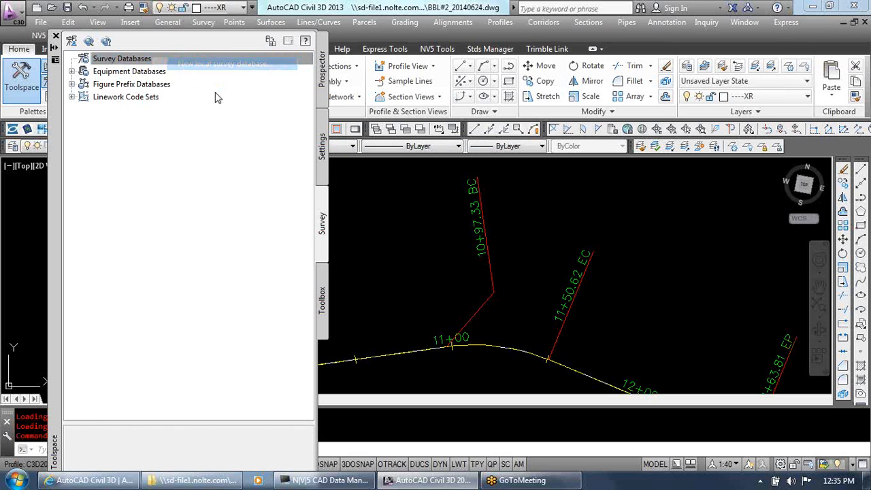
{"action": "type", "text": "Test1"}
{"action": "left_click", "coordinate": [433, 270]}
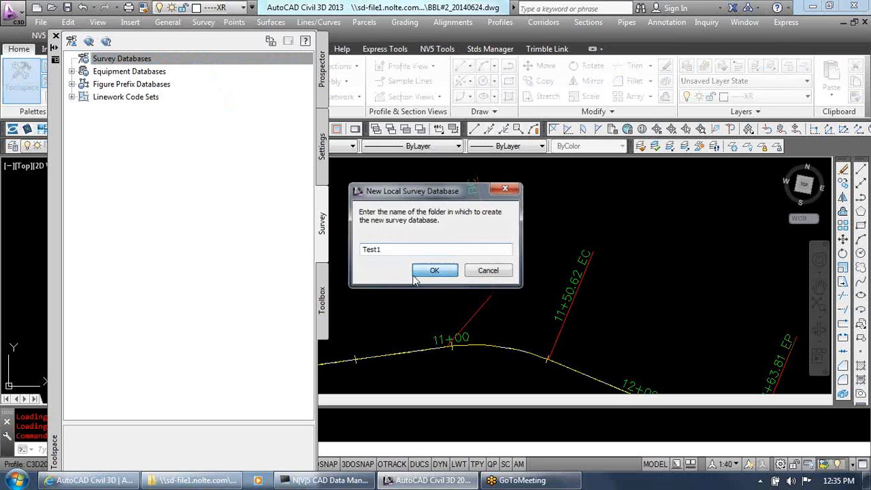
View the properties of the Test1 survey database and close them
{"action": "left_click", "coordinate": [113, 71]}
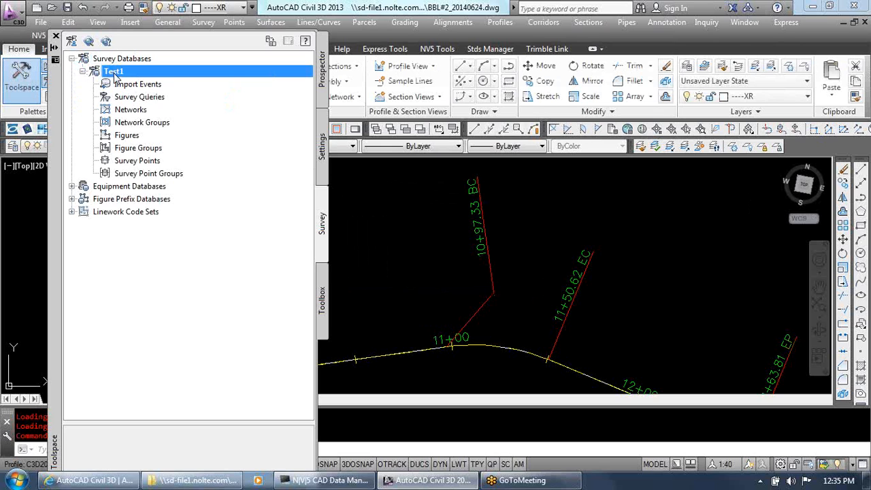
{"action": "right_click", "coordinate": [114, 72]}
{"action": "left_click", "coordinate": [132, 82]}
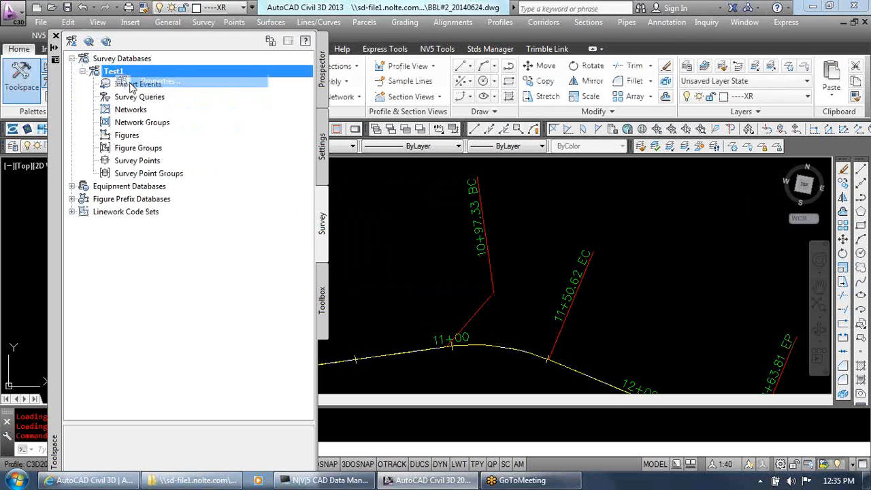
{"action": "left_click", "coordinate": [498, 339]}
Open the Test1 survey database settings and view where they can be exported to a file, without saving
{"action": "right_click", "coordinate": [116, 76]}
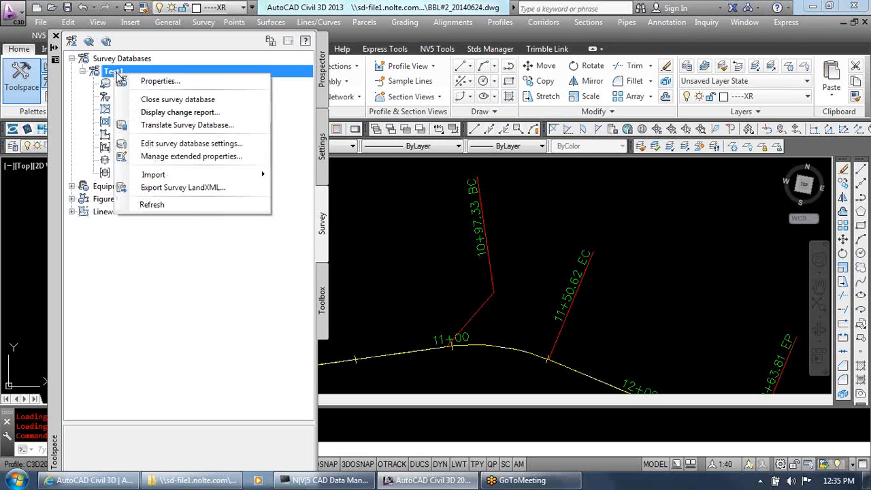
{"action": "left_click", "coordinate": [183, 144]}
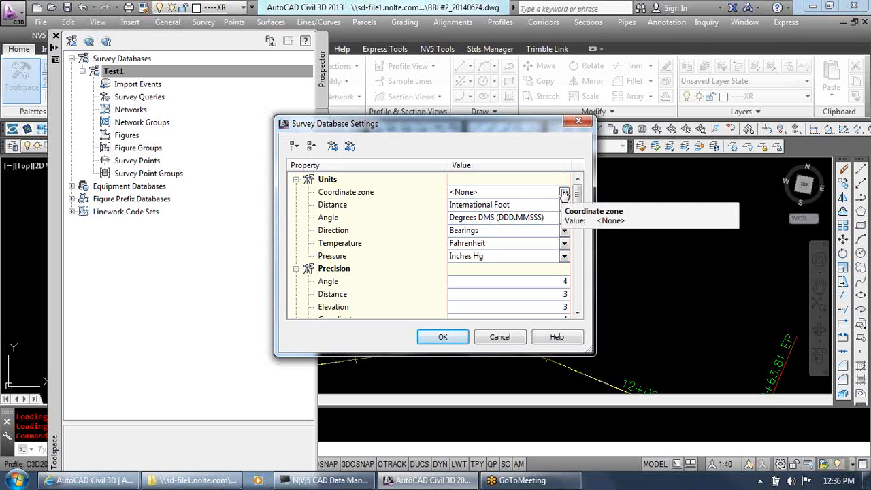
{"action": "left_click", "coordinate": [332, 148]}
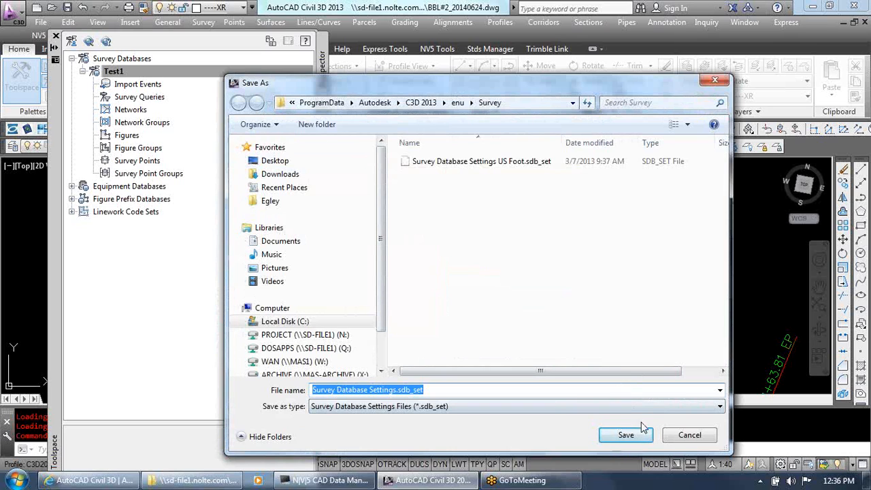
{"action": "left_click", "coordinate": [671, 439]}
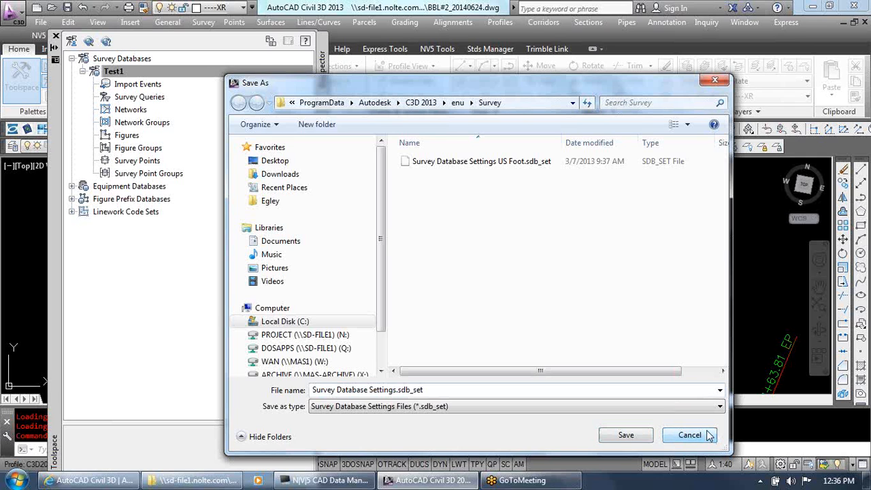
{"action": "left_click", "coordinate": [694, 435]}
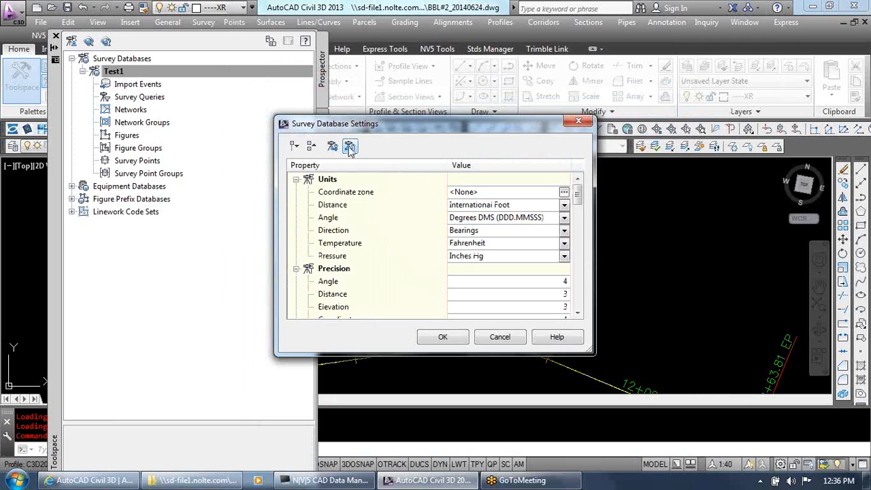
Check which survey database settings files are available for import, cancel the import, and review the remaining settings
{"action": "left_click", "coordinate": [350, 148]}
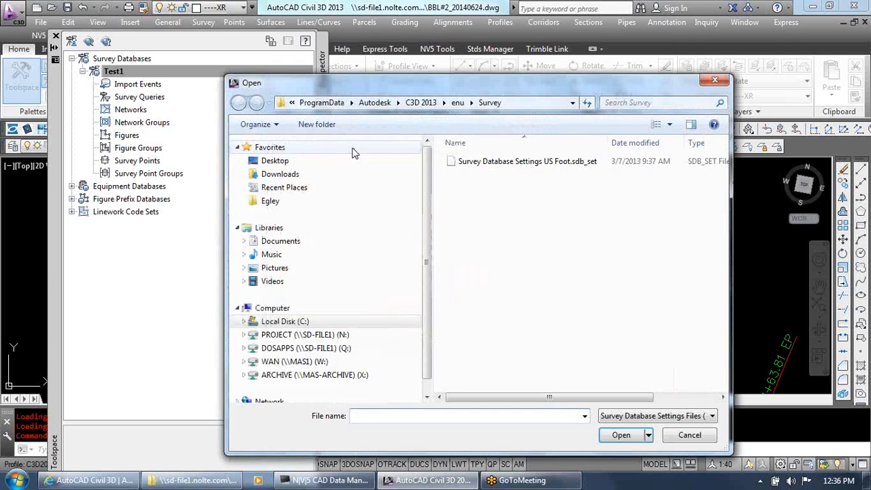
{"action": "left_click", "coordinate": [685, 434]}
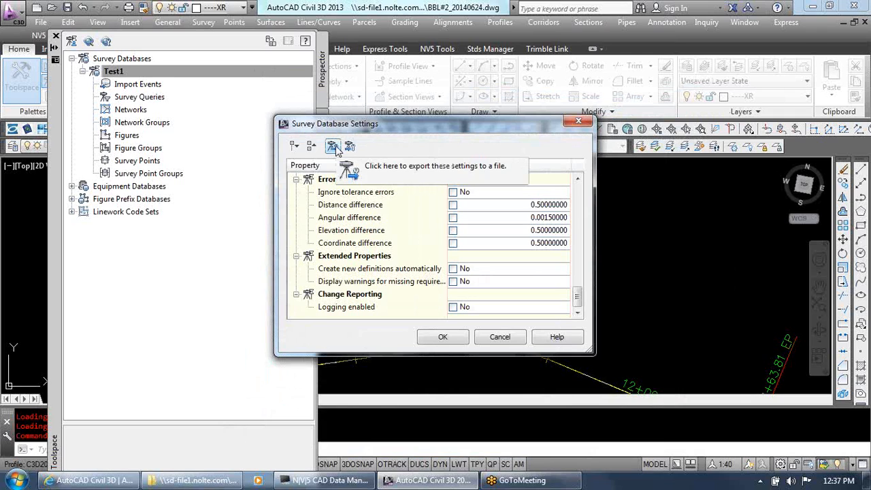
{"action": "left_click", "coordinate": [333, 147]}
{"action": "key", "text": "ctrl"}
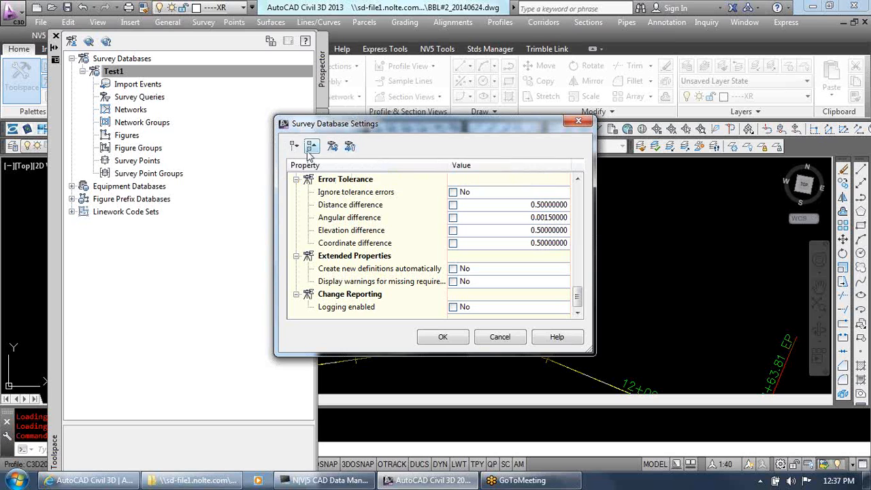
Examine the coordinate zone options in the unit settings of the survey database without choosing a zone
{"action": "left_click_drag", "start_coordinate": [577, 303], "coordinate": [579, 178]}
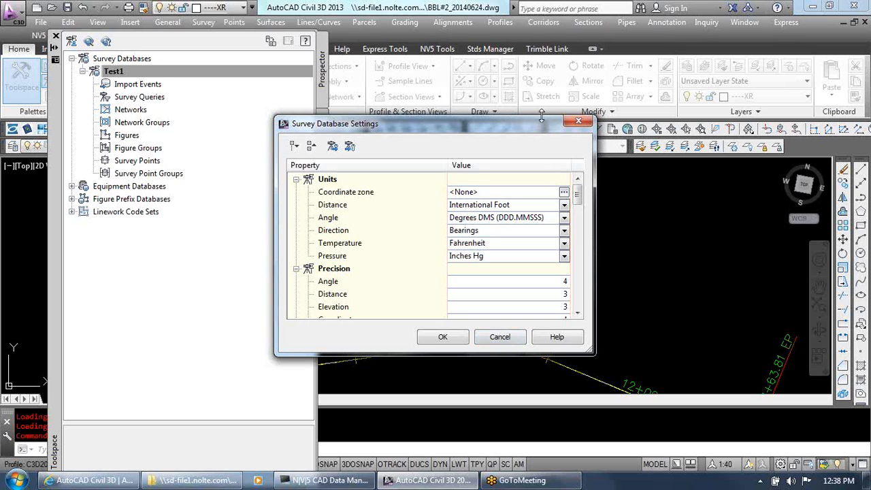
{"action": "left_click", "coordinate": [564, 192]}
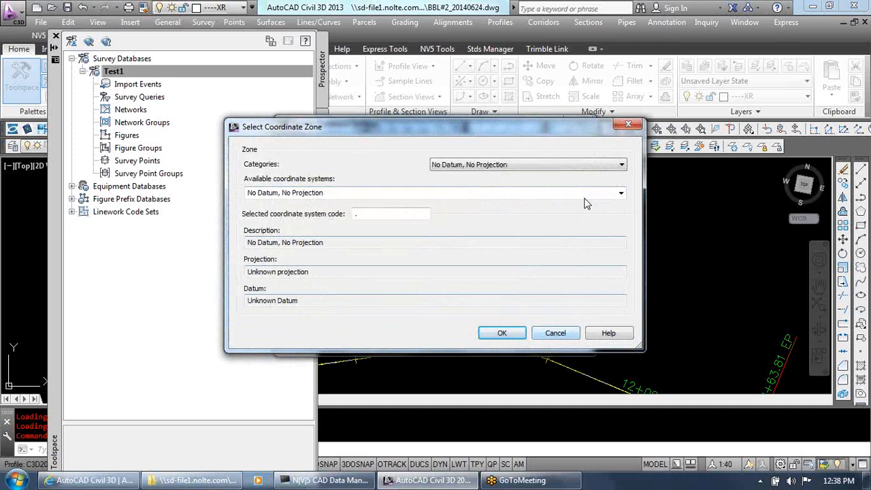
{"action": "left_click", "coordinate": [557, 333]}
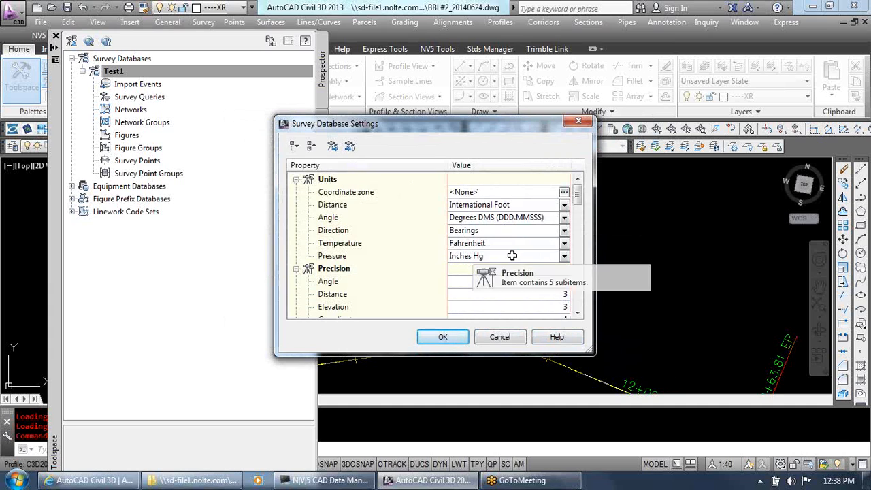
{"action": "left_click", "coordinate": [564, 193]}
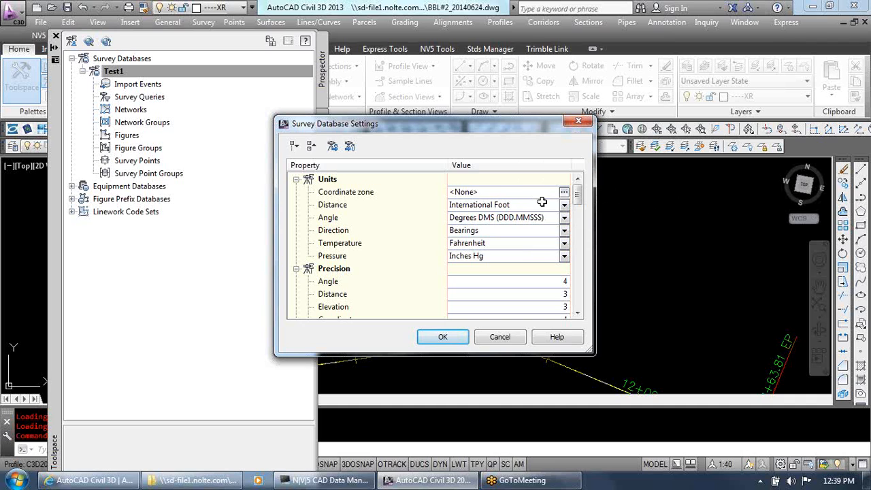
Browse the list of coordinate zone categories for the Test1 survey database and leave the zone selection cancelled
{"action": "left_click", "coordinate": [565, 192]}
{"action": "left_click", "coordinate": [548, 166]}
{"action": "scroll", "coordinate": [553, 197], "scroll_direction": "down", "scroll_amount": 3}
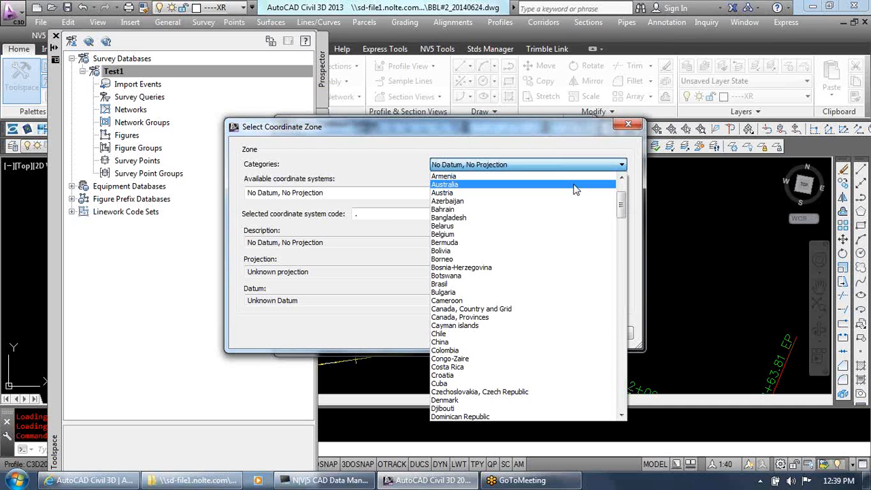
{"action": "key", "text": "Escape"}
{"action": "key", "text": "Escape"}
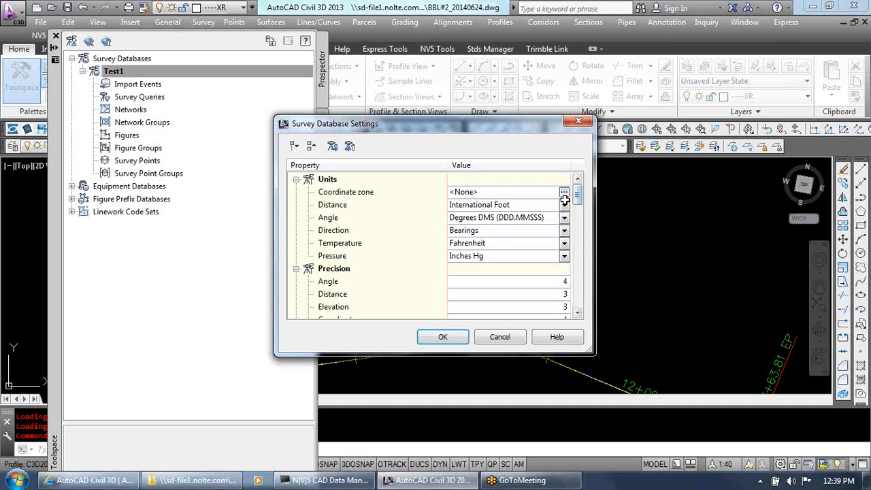
Try US Foot as the distance unit of the Test1 survey database, discarding the settings change
{"action": "left_click", "coordinate": [565, 206]}
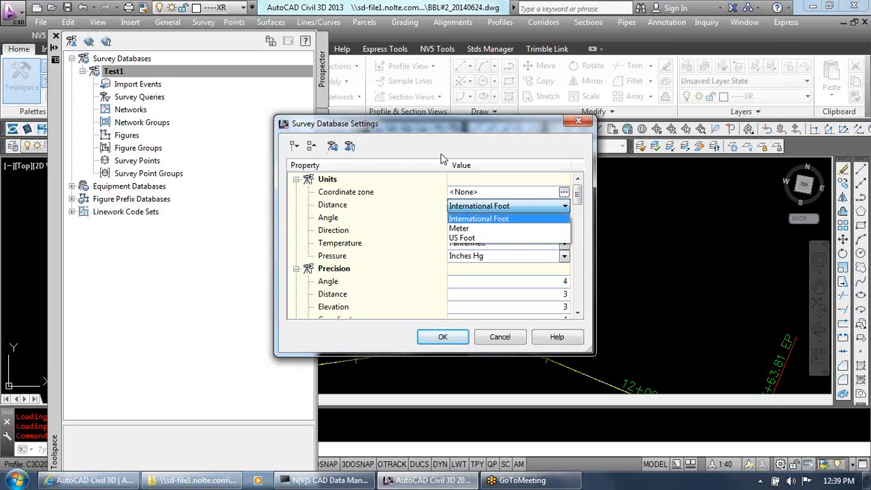
{"action": "left_click", "coordinate": [505, 238]}
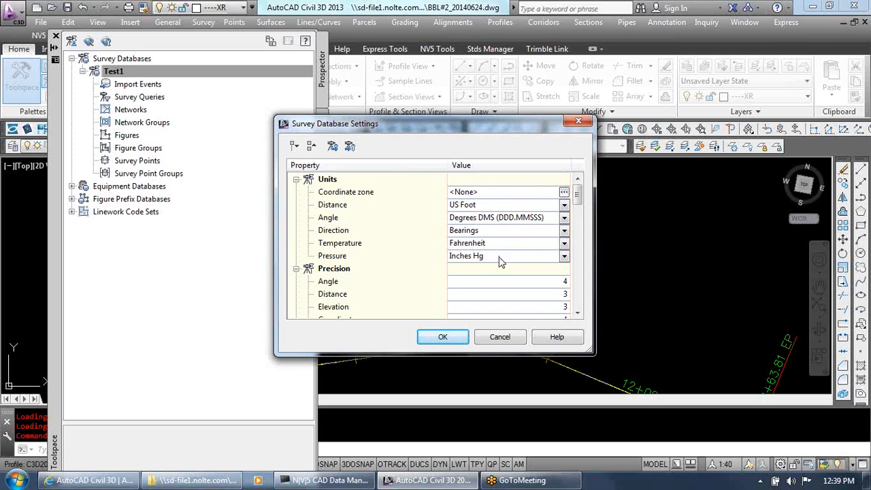
{"action": "left_click", "coordinate": [500, 338]}
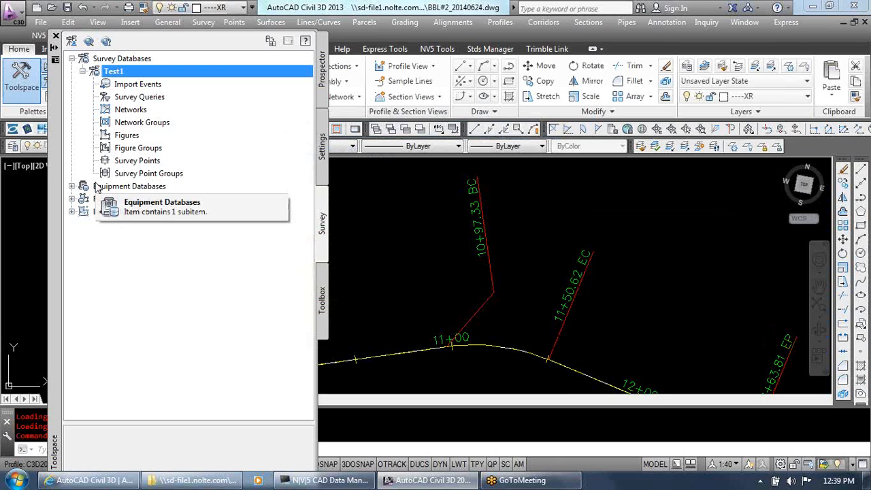
Check the units and coordinate zone in the drawing settings without changing them, and return to the survey databases
{"action": "left_click", "coordinate": [322, 163]}
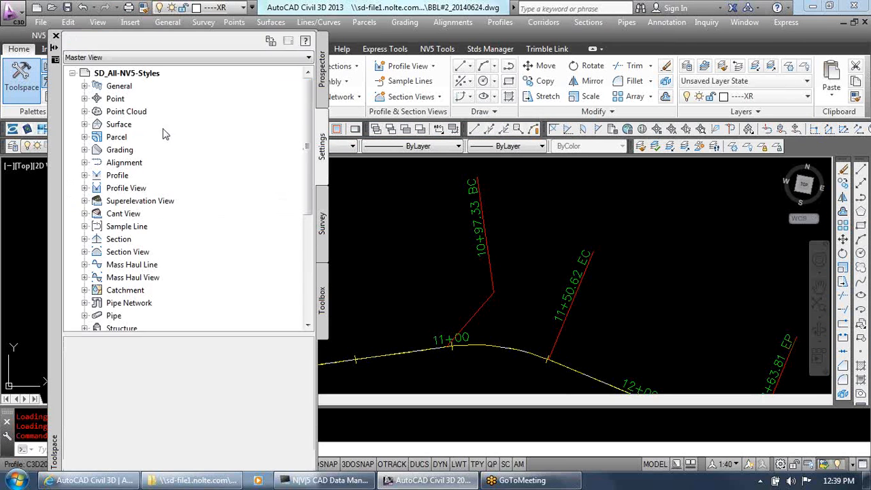
{"action": "right_click", "coordinate": [121, 73]}
{"action": "left_click", "coordinate": [146, 83]}
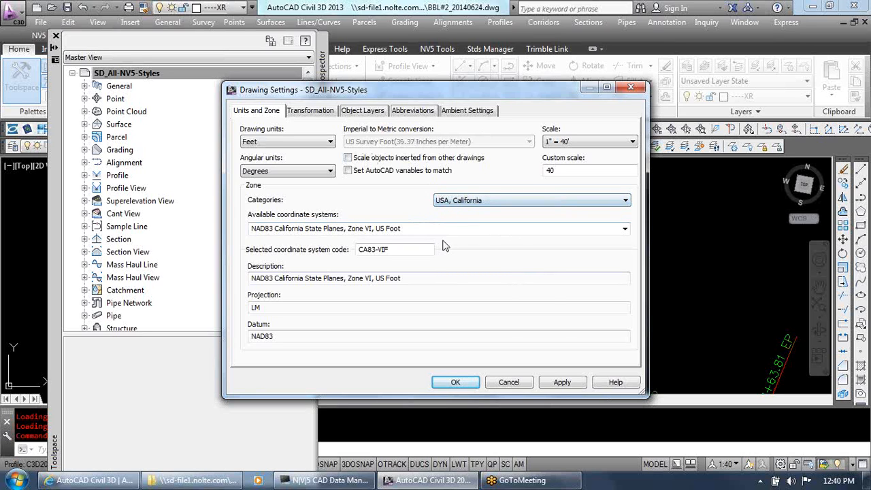
{"action": "left_click", "coordinate": [508, 382]}
{"action": "left_click", "coordinate": [325, 252]}
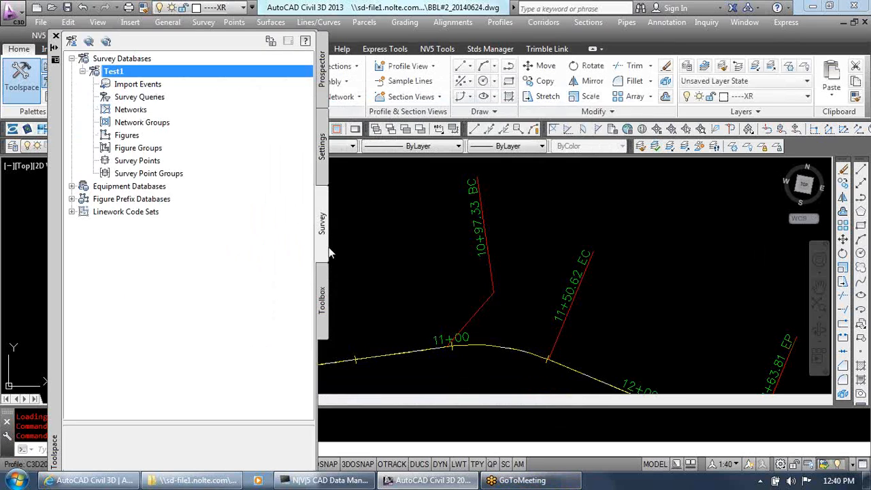
Open the Test1 survey database settings and set the coordinate zone category to USA, California
{"action": "right_click", "coordinate": [166, 71]}
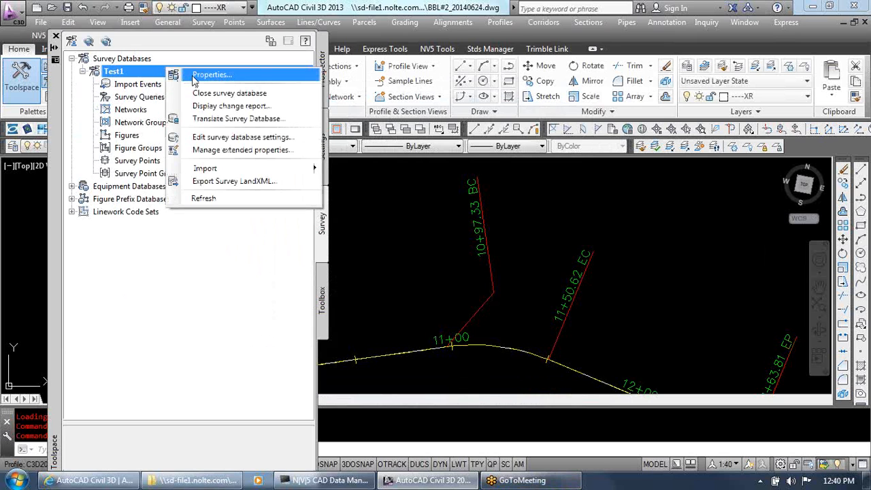
{"action": "left_click", "coordinate": [204, 137]}
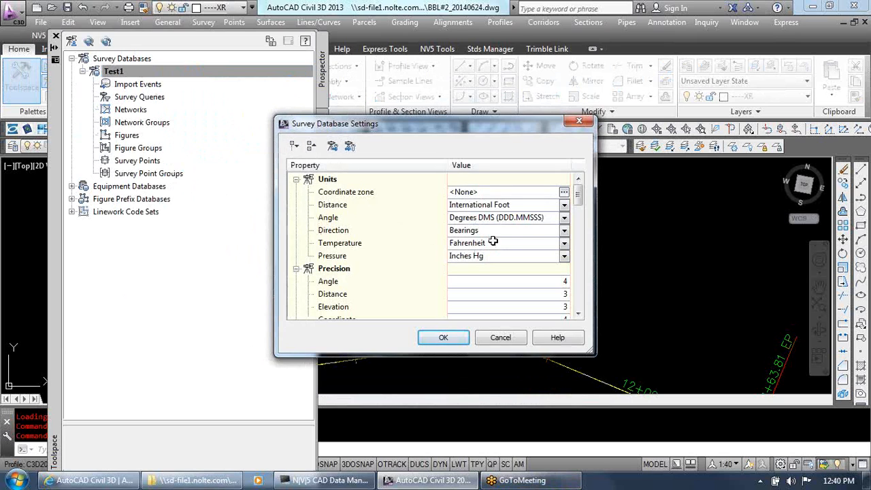
{"action": "left_click", "coordinate": [565, 192]}
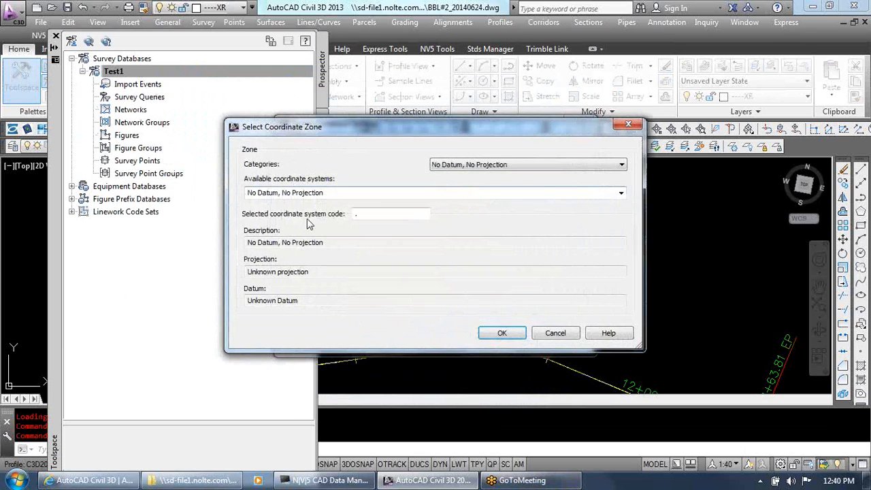
{"action": "left_click", "coordinate": [611, 165]}
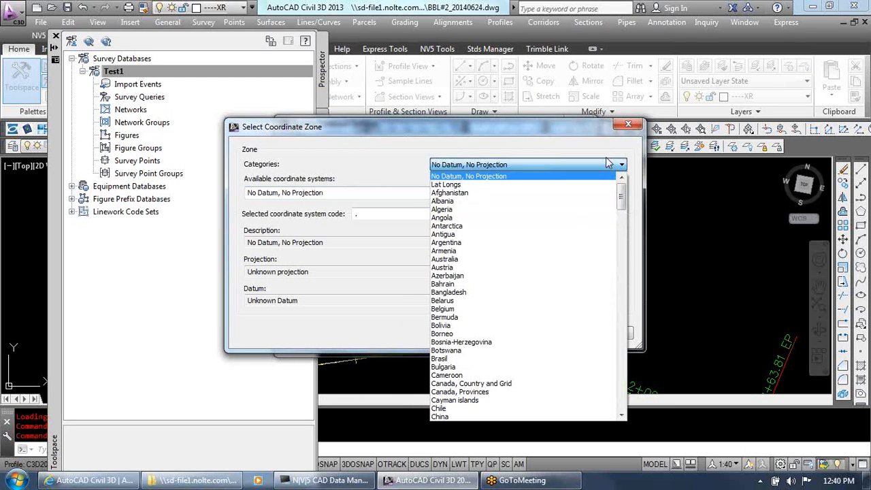
{"action": "key", "text": "u"}
{"action": "key", "text": "s"}
{"action": "key", "text": "s"}
{"action": "scroll", "coordinate": [542, 366], "scroll_direction": "down", "scroll_amount": 2}
{"action": "left_click", "coordinate": [536, 371]}
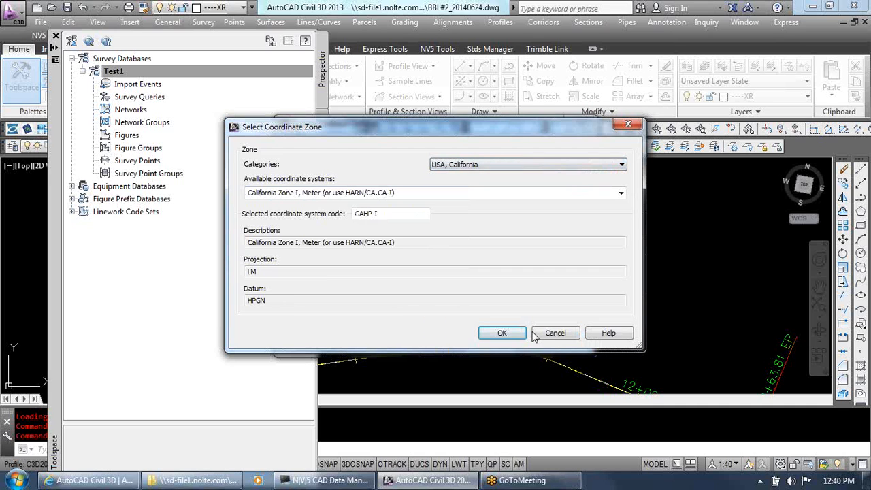
Choose NAD83 California State Planes, Zone VI, US Foot as the coordinate zone, and cancel the survey database settings
{"action": "left_click", "coordinate": [439, 192]}
{"action": "left_click", "coordinate": [621, 194]}
{"action": "scroll", "coordinate": [601, 409], "scroll_direction": "down", "scroll_amount": 5}
{"action": "left_click", "coordinate": [506, 445]}
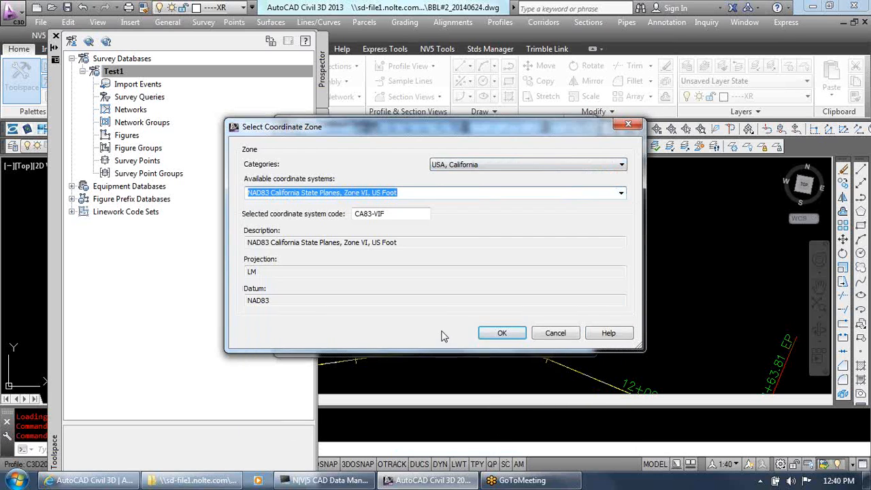
{"action": "left_click", "coordinate": [501, 333]}
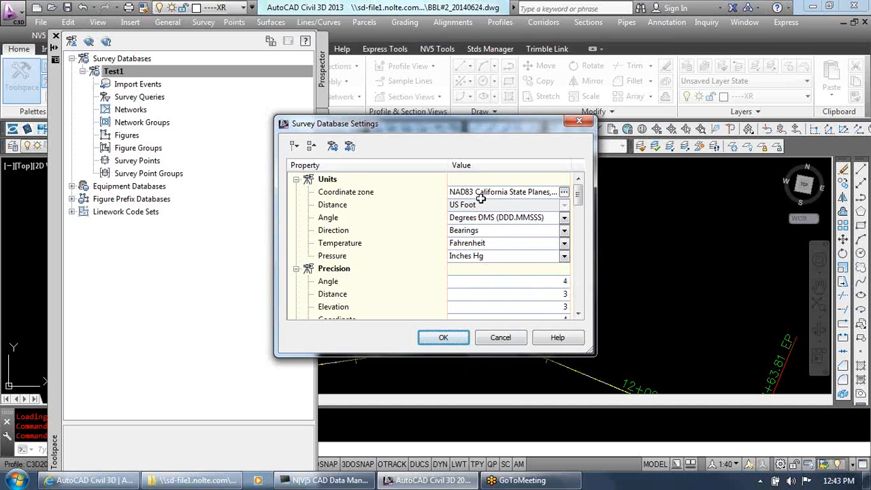
{"action": "left_click", "coordinate": [504, 340]}
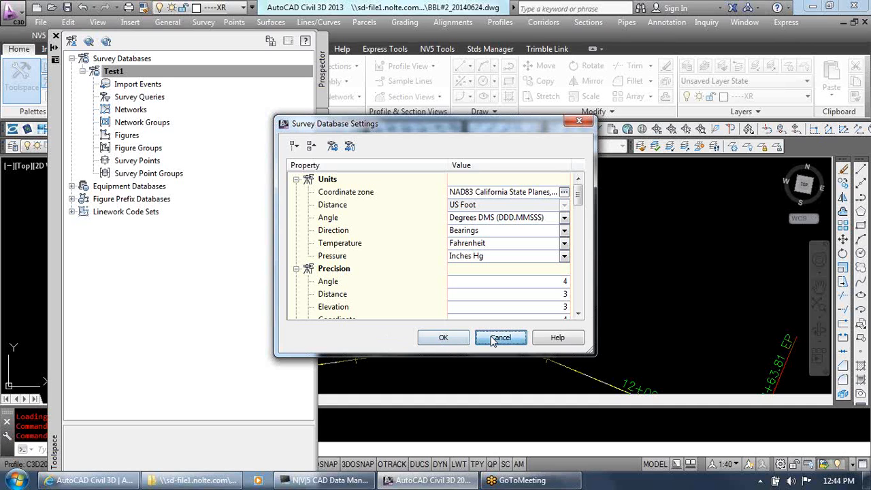
Expand the equipment databases, figure prefix databases and linework code sets to view their entries
{"action": "left_click", "coordinate": [72, 186]}
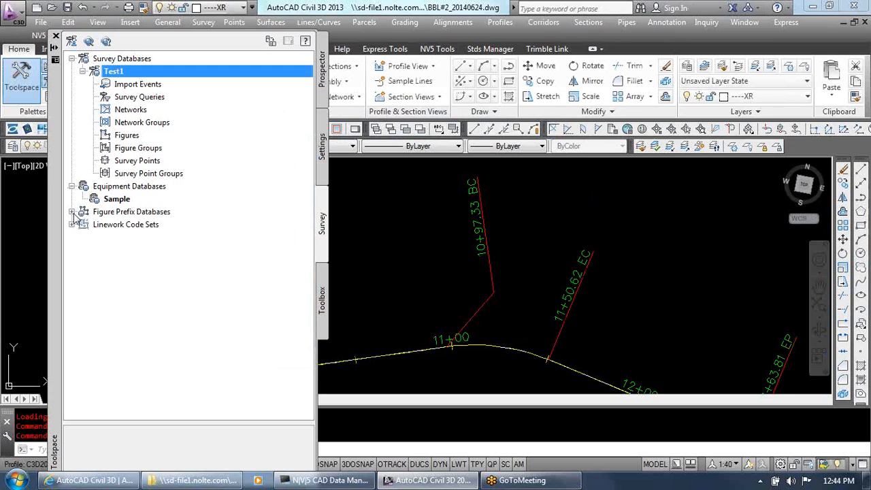
{"action": "left_click", "coordinate": [71, 212]}
{"action": "left_click", "coordinate": [71, 249]}
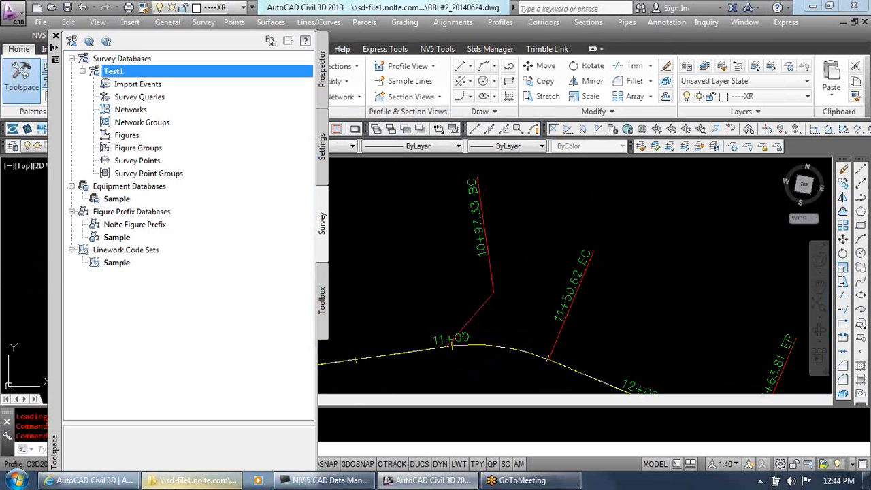
Switch to Windows Explorer, run SD Updates (call batch files).bat from the _AutoCAD COORDINATION folder, and return to Civil 3D
{"action": "left_click", "coordinate": [234, 482]}
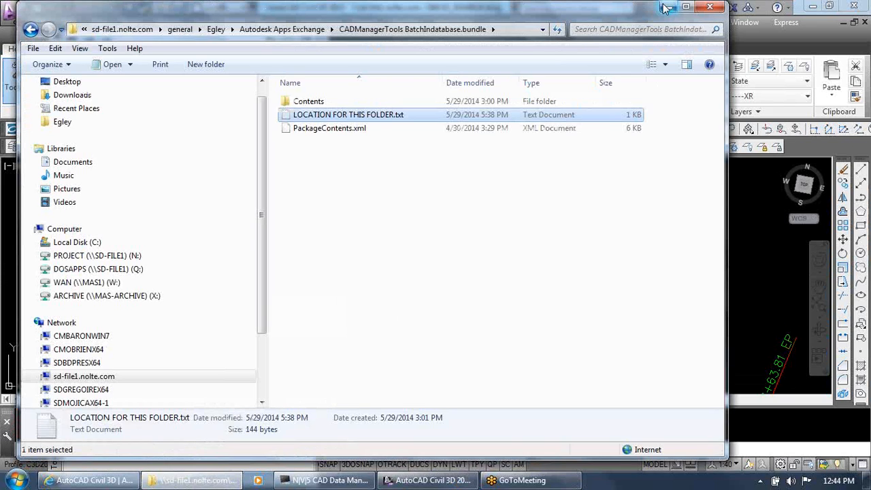
{"action": "left_click", "coordinate": [216, 29]}
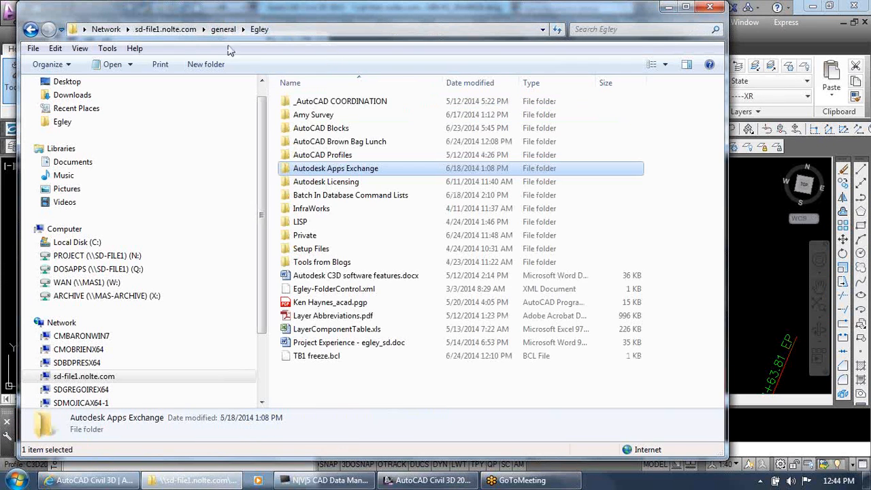
{"action": "double_click", "coordinate": [341, 100]}
{"action": "double_click", "coordinate": [340, 101]}
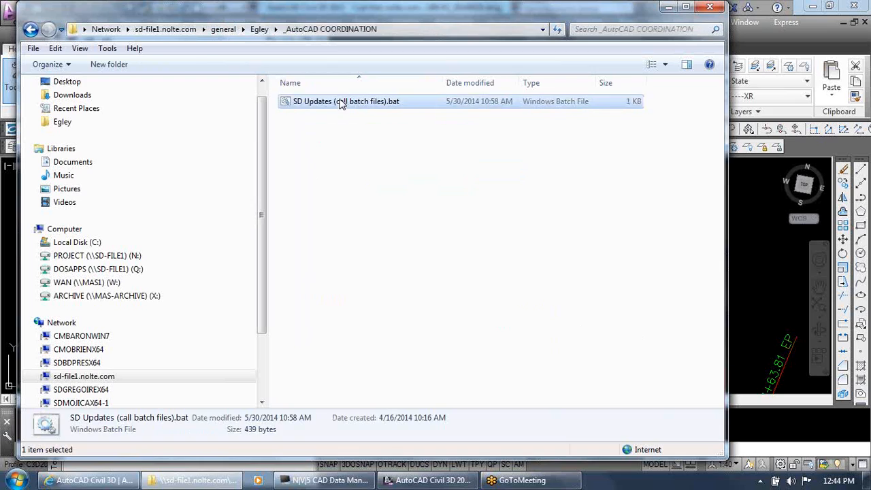
{"action": "left_click", "coordinate": [469, 251]}
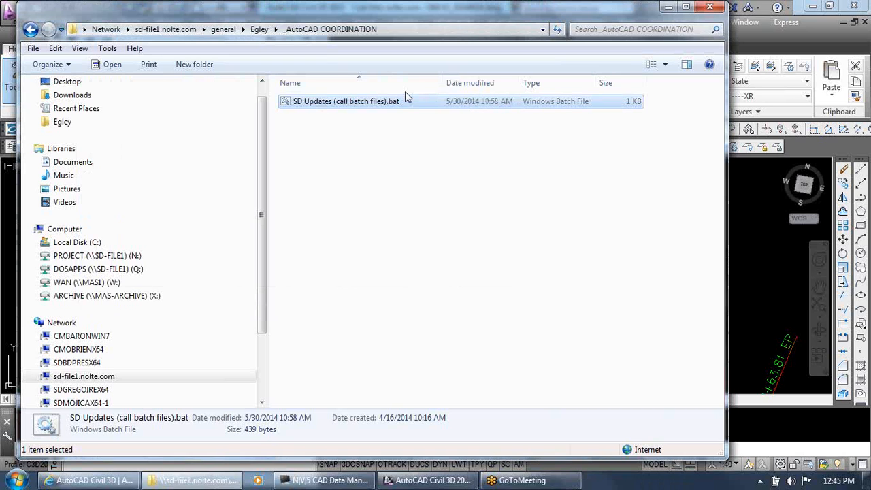
{"action": "left_click", "coordinate": [668, 12]}
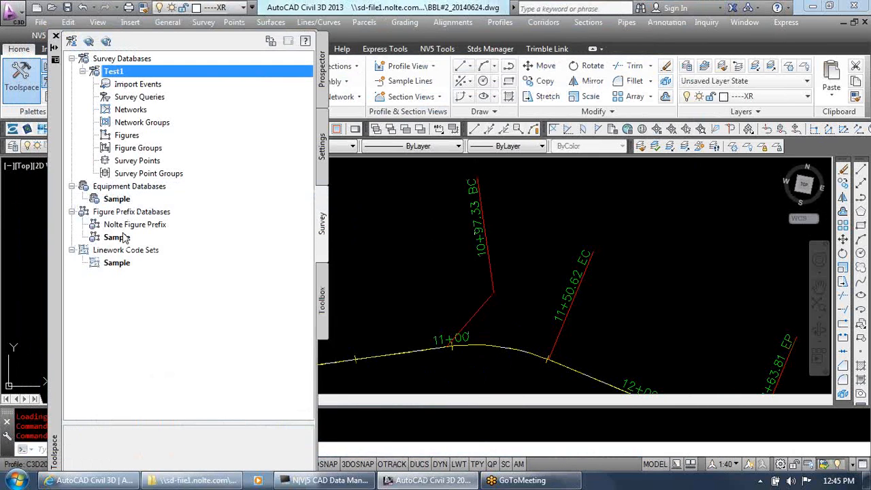
Collapse the survey, equipment, figure prefix and linework branches and refresh the survey databases
{"action": "left_click", "coordinate": [114, 59]}
{"action": "left_click", "coordinate": [72, 58]}
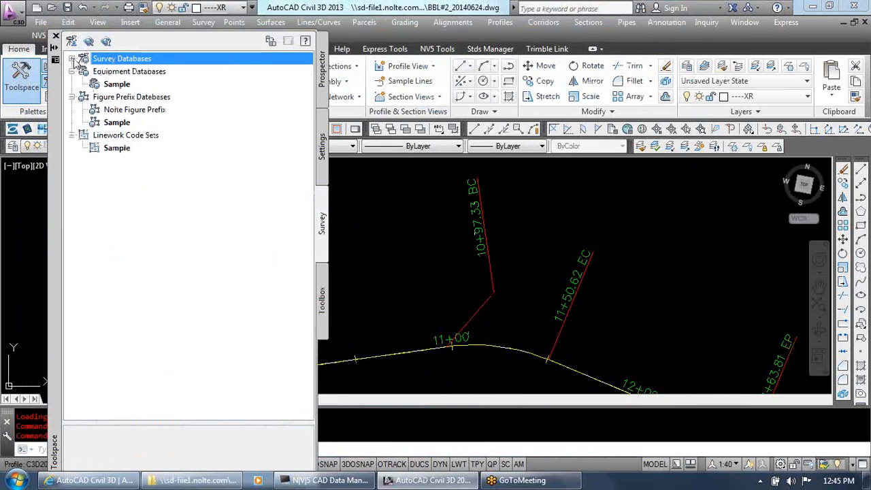
{"action": "left_click", "coordinate": [72, 72]}
{"action": "left_click", "coordinate": [72, 83]}
{"action": "left_click", "coordinate": [72, 96]}
{"action": "right_click", "coordinate": [105, 61]}
{"action": "left_click", "coordinate": [126, 99]}
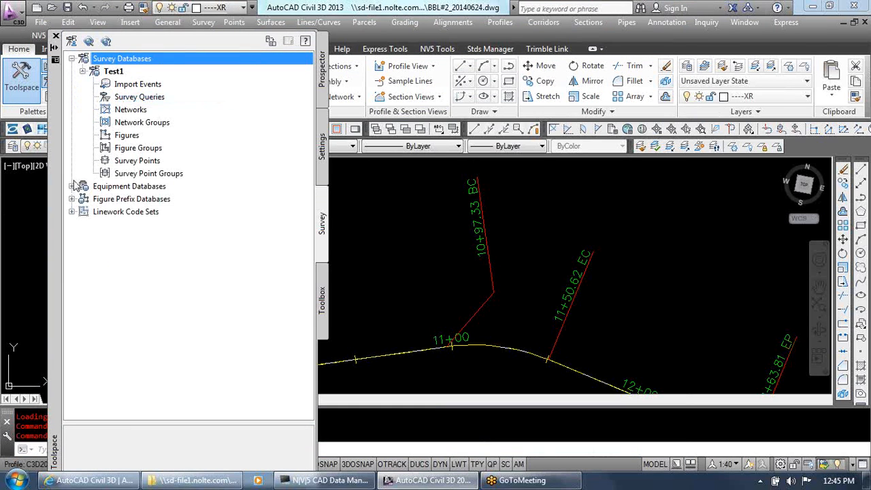
Refresh the equipment databases and the figure prefix databases and expand both to list their entries
{"action": "left_click", "coordinate": [72, 187]}
{"action": "right_click", "coordinate": [102, 187]}
{"action": "left_click", "coordinate": [118, 208]}
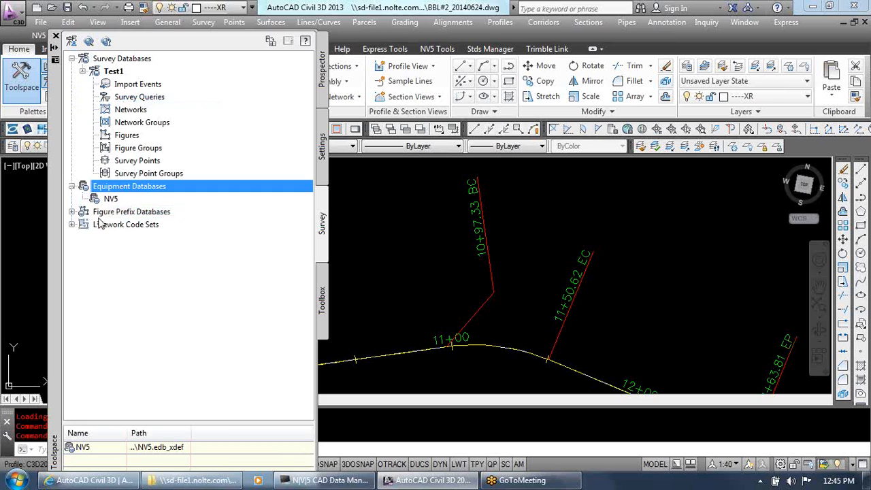
{"action": "left_click", "coordinate": [98, 212]}
{"action": "right_click", "coordinate": [99, 215]}
{"action": "left_click", "coordinate": [136, 238]}
{"action": "left_click", "coordinate": [72, 212]}
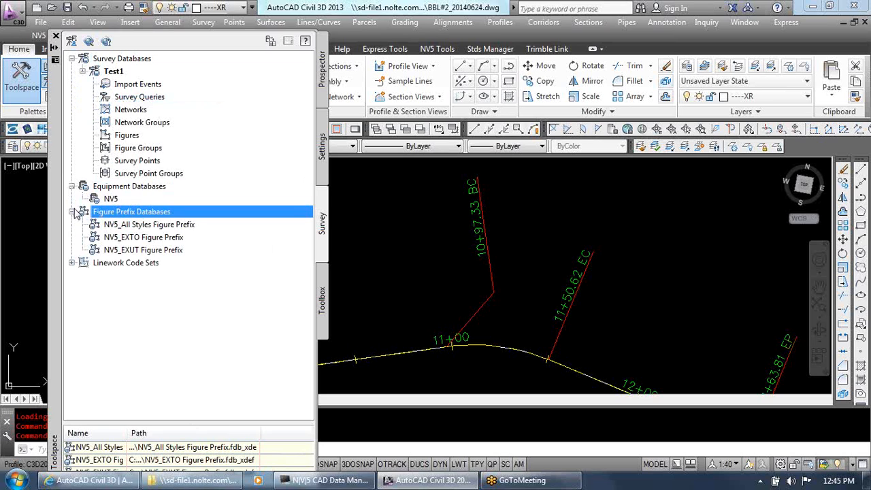
Expand the linework code sets and refresh them
{"action": "left_click", "coordinate": [72, 262]}
{"action": "left_click", "coordinate": [126, 263]}
{"action": "right_click", "coordinate": [128, 266]}
{"action": "left_click", "coordinate": [156, 289]}
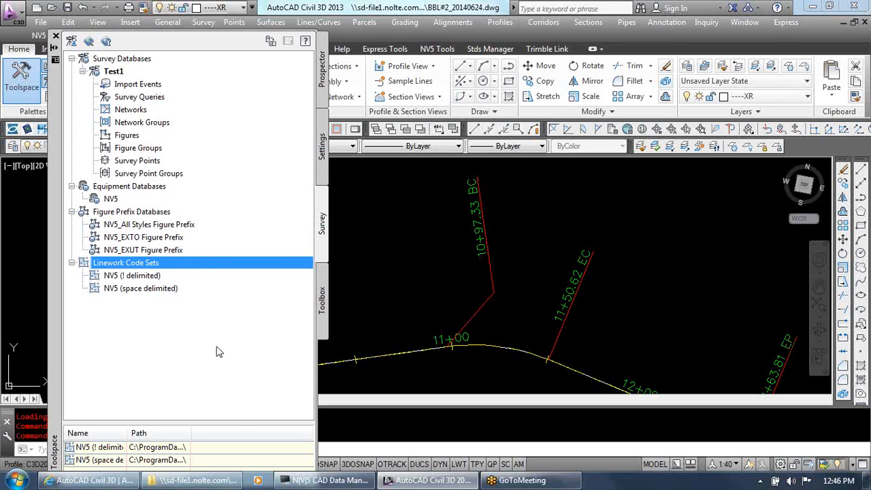
Examine the NV5 (! delimited) and NV5 (space delimited) linework code sets
{"action": "left_click", "coordinate": [144, 277]}
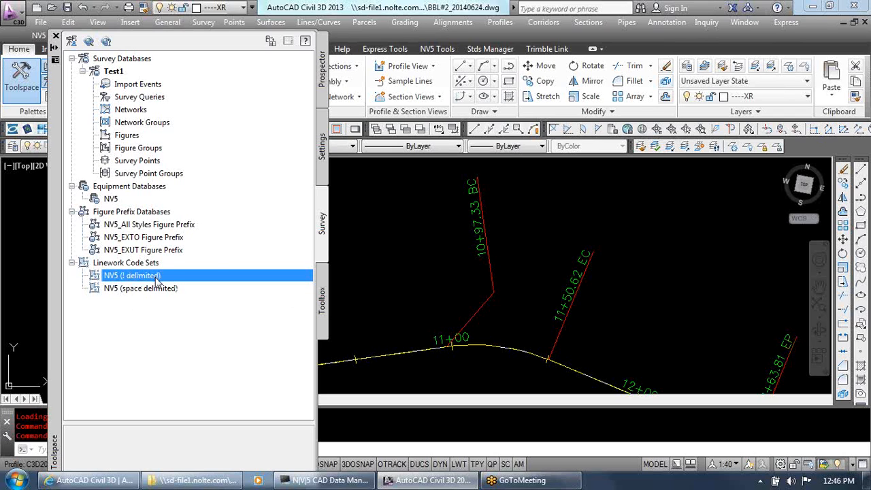
{"action": "key", "text": "ctrl"}
{"action": "key", "text": "ctrl"}
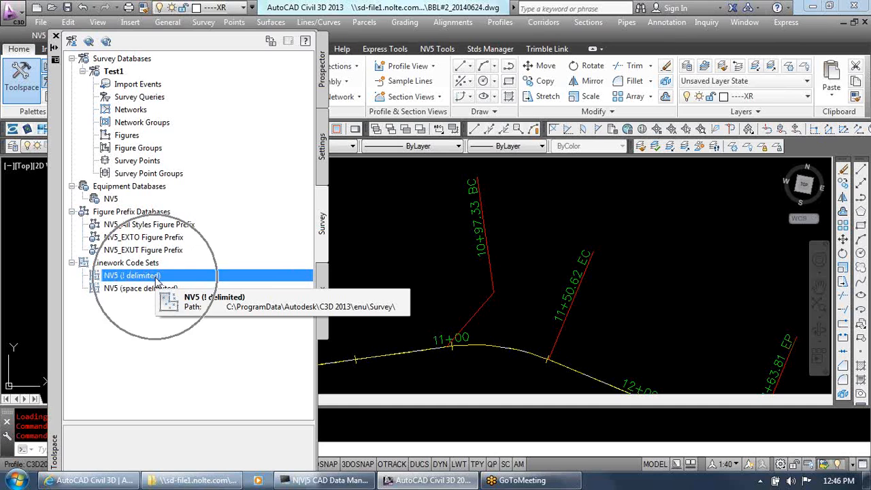
{"action": "key", "text": "ctrl"}
{"action": "key", "text": "ctrl"}
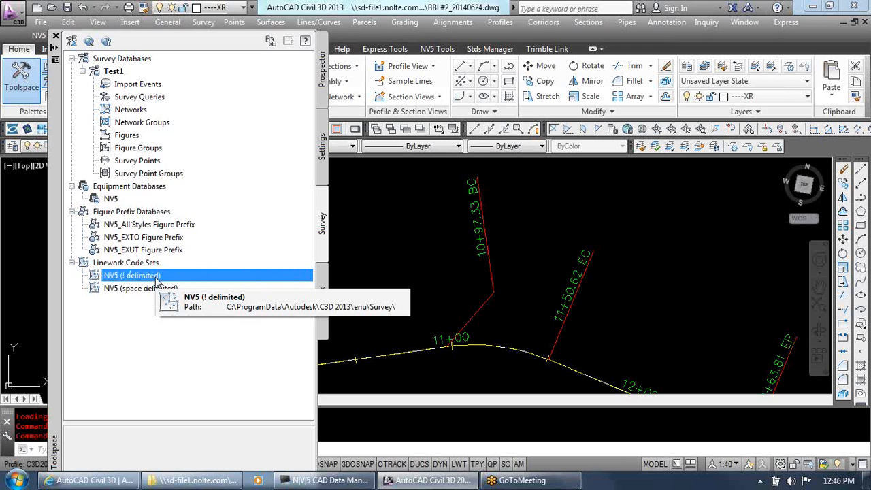
{"action": "key", "text": "ctrl"}
{"action": "key", "text": "ctrl"}
{"action": "key", "text": "ctrl"}
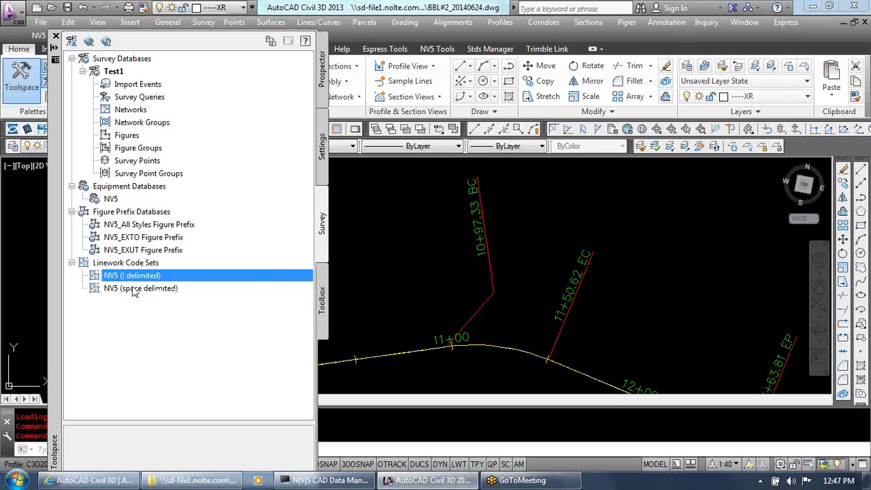
{"action": "key", "text": "ctrl"}
{"action": "key", "text": "ctrl"}
{"action": "left_click", "coordinate": [153, 289]}
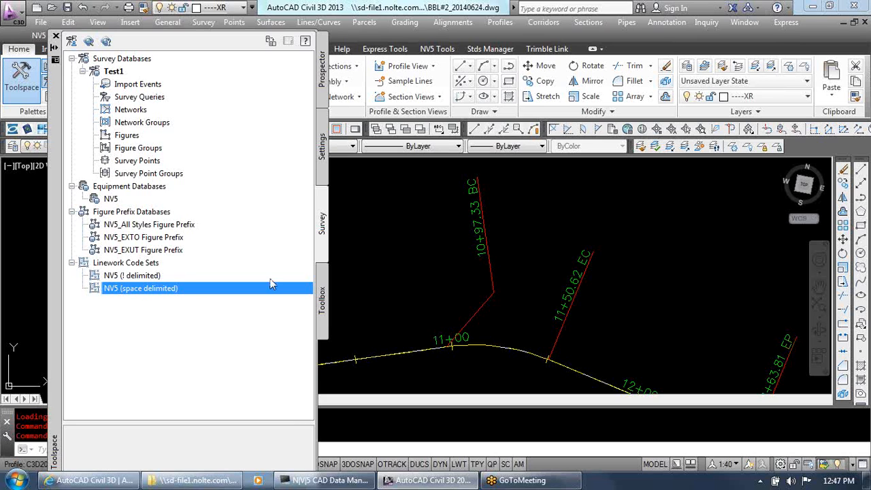
Close the Toolspace and bring the Test1 profile view into view in the drawing
{"action": "left_click", "coordinate": [55, 36]}
{"action": "scroll", "coordinate": [111, 225], "scroll_direction": "down", "scroll_amount": 6}
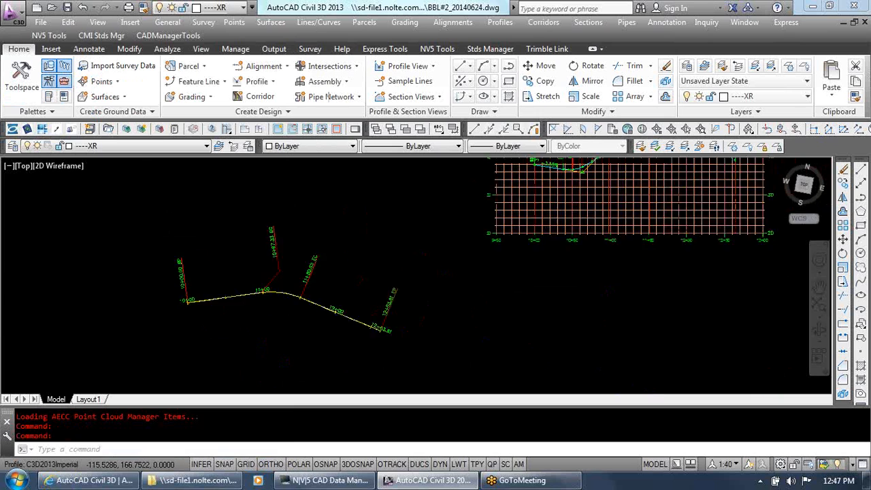
{"action": "scroll", "coordinate": [225, 228], "scroll_direction": "up", "scroll_amount": 5}
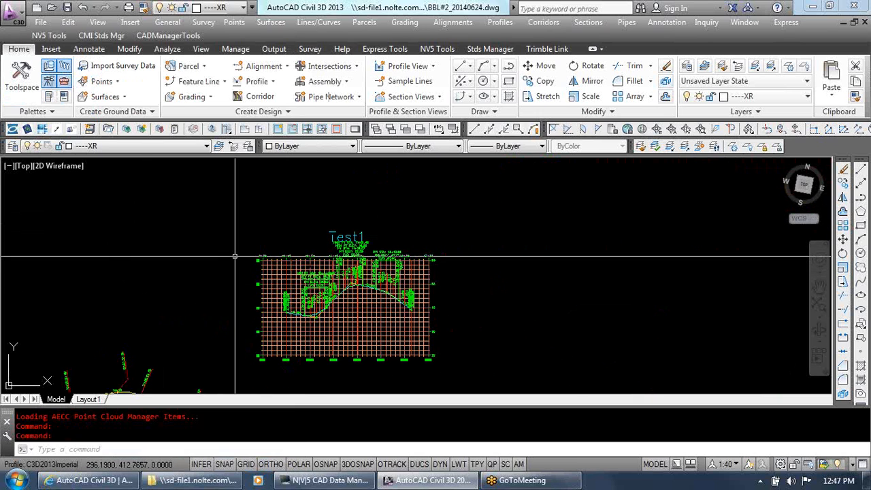
Reopen the Toolspace with the drawing's Prospector tree
{"action": "type", "text": "p"}
{"action": "key", "text": "Return"}
{"action": "left_click_drag", "start_coordinate": [204, 316], "coordinate": [352, 278]}
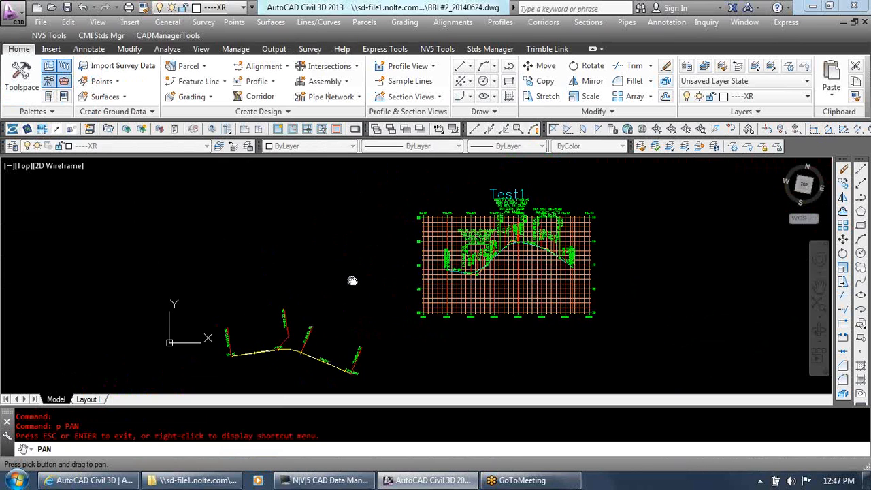
{"action": "key", "text": "Escape"}
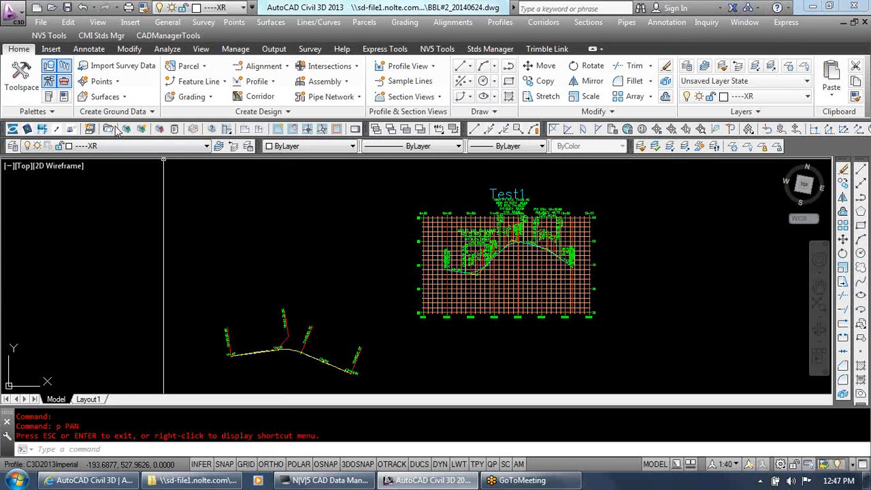
{"action": "left_click", "coordinate": [22, 81]}
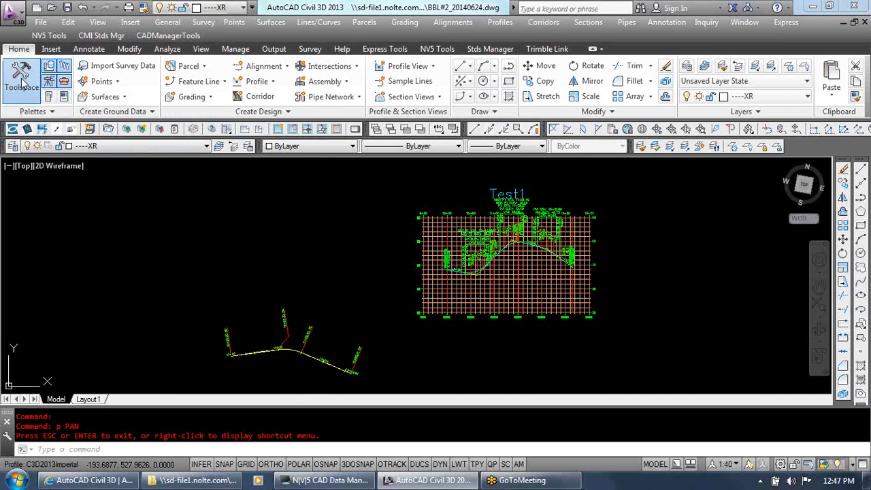
{"action": "left_click", "coordinate": [22, 81]}
{"action": "left_click_drag", "start_coordinate": [56, 247], "coordinate": [30, 237]}
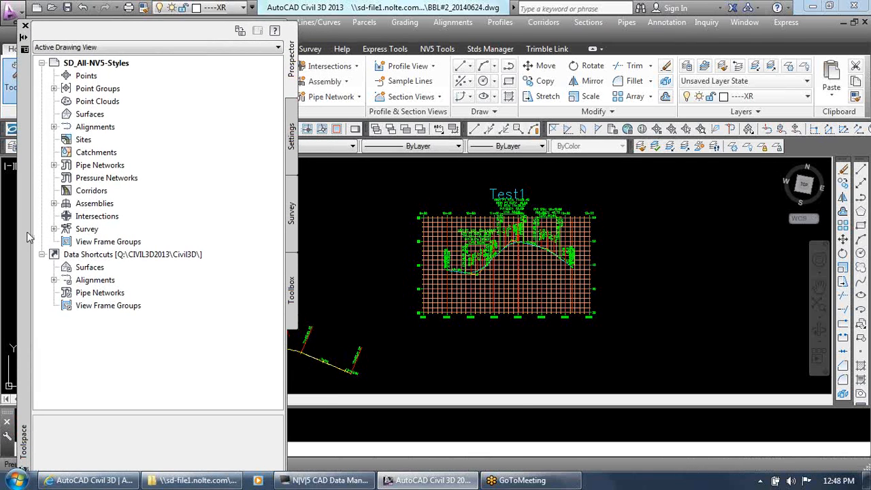
Examine the centerline alignments stored under the data shortcuts and collapse the alignments branch again
{"action": "left_click", "coordinate": [107, 256]}
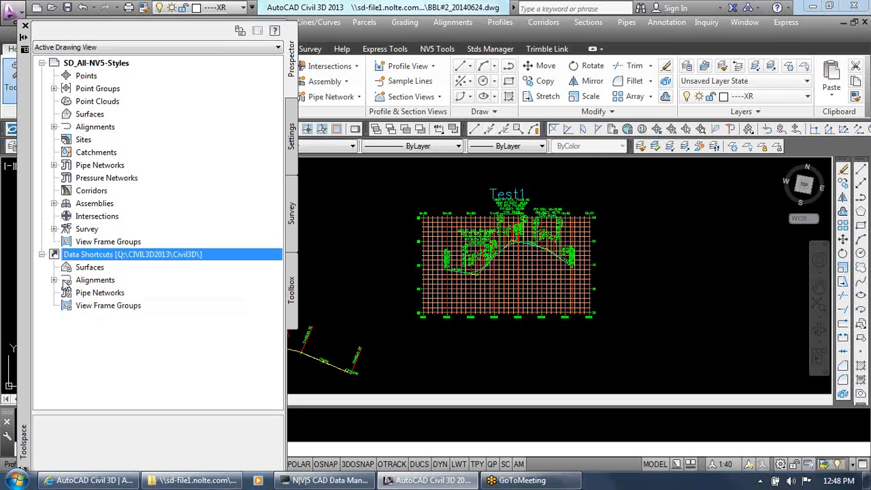
{"action": "left_click", "coordinate": [54, 279]}
{"action": "left_click", "coordinate": [66, 292]}
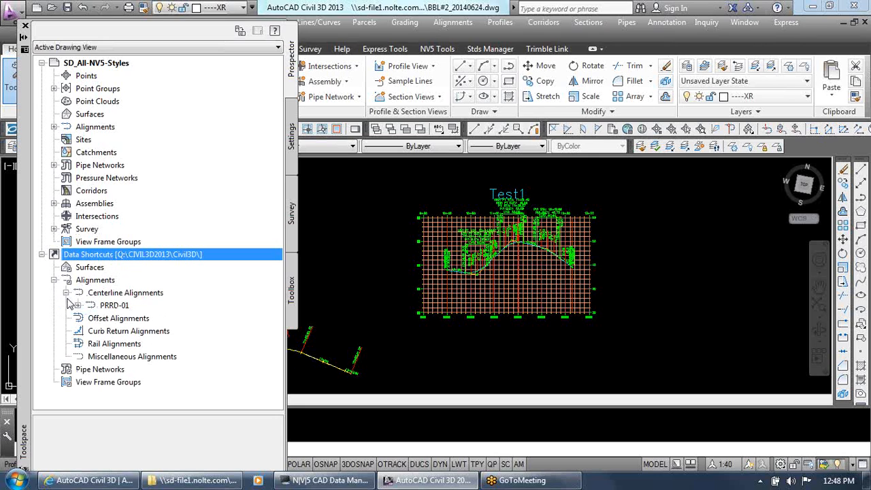
{"action": "double_click", "coordinate": [66, 292]}
{"action": "left_click", "coordinate": [66, 293]}
{"action": "left_click", "coordinate": [55, 280]}
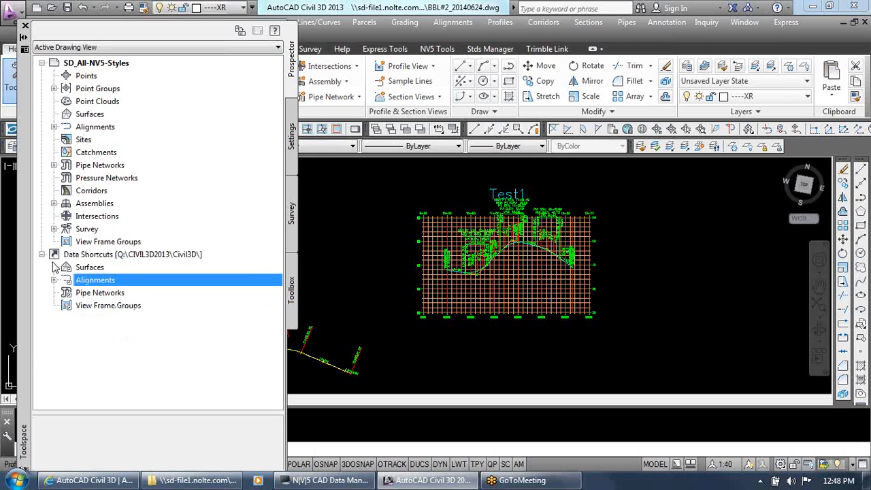
Try to create data shortcuts from the current drawing
{"action": "left_click", "coordinate": [144, 254]}
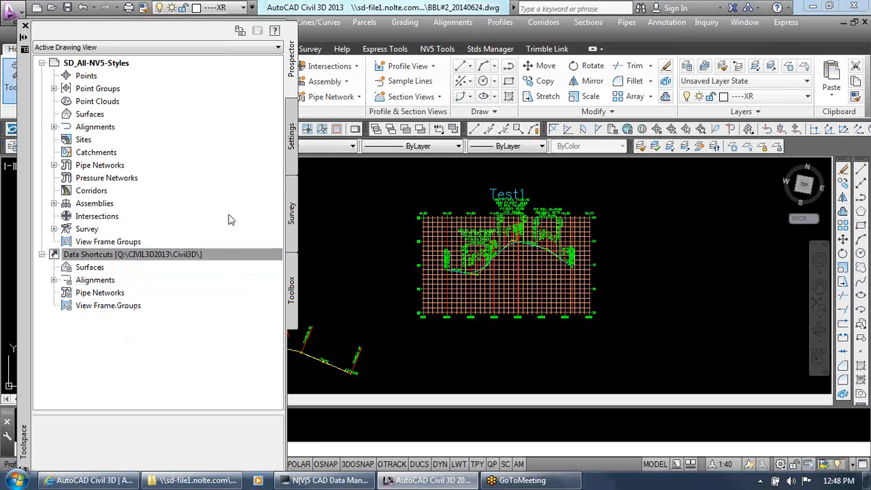
{"action": "right_click", "coordinate": [169, 258]}
{"action": "left_click", "coordinate": [197, 266]}
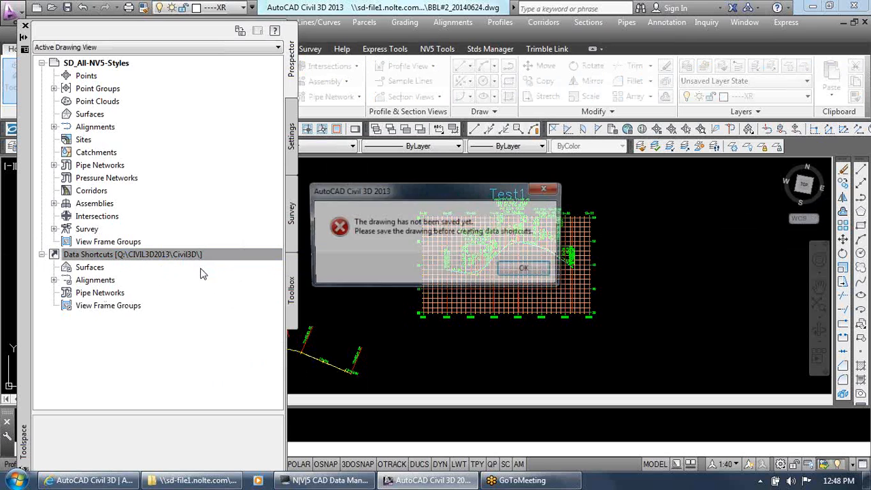
{"action": "left_click", "coordinate": [525, 269]}
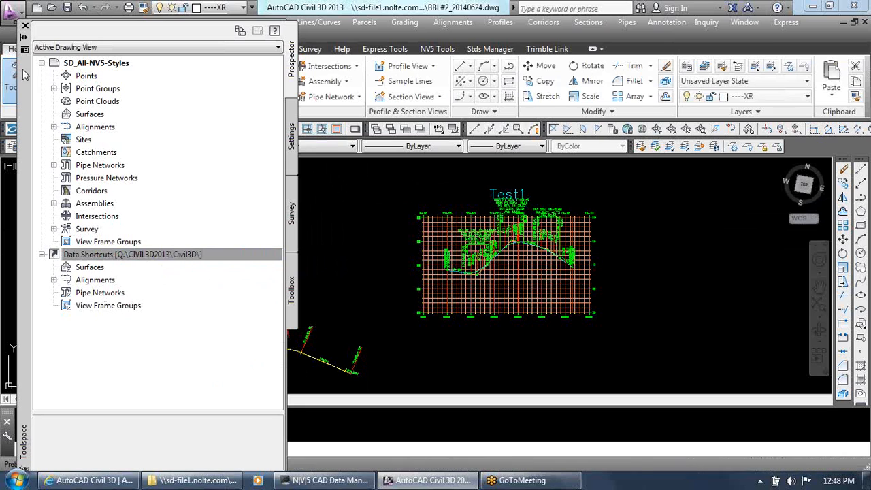
Save the BBL#2_20140624.dwg drawing and select the Data Shortcuts collection
{"action": "left_click", "coordinate": [67, 8]}
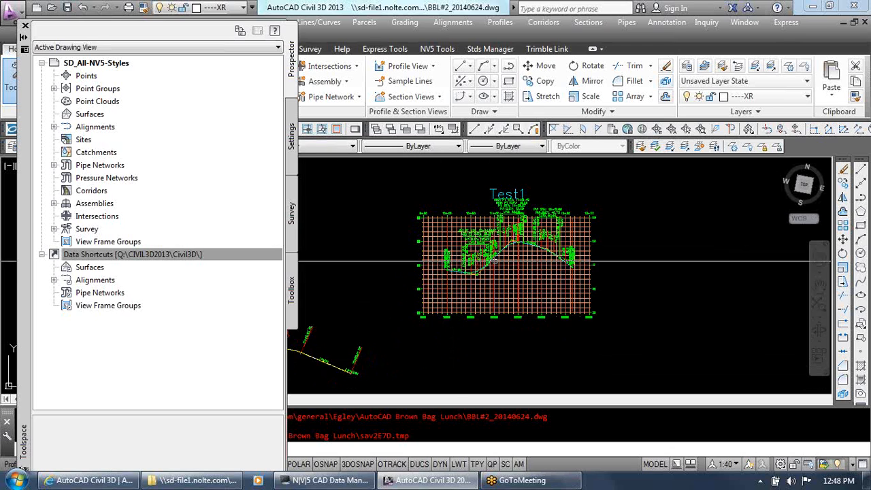
{"action": "left_click", "coordinate": [129, 254]}
{"action": "right_click", "coordinate": [131, 254]}
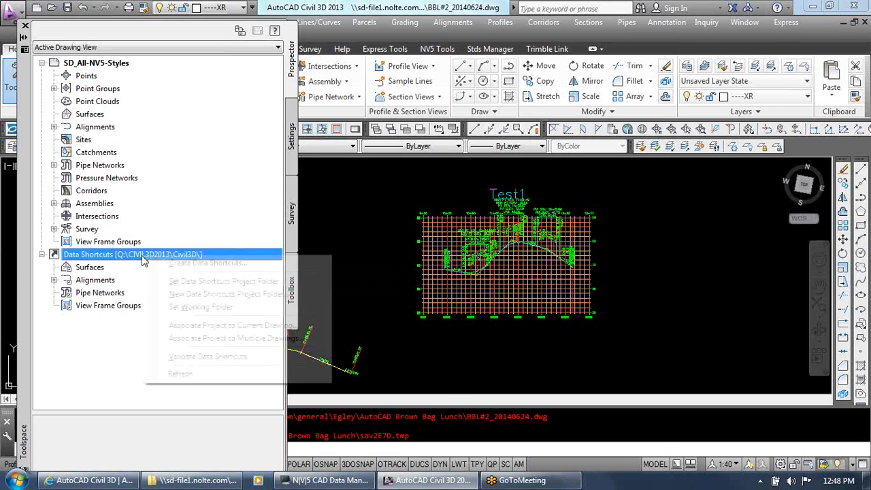
{"action": "left_click", "coordinate": [130, 255]}
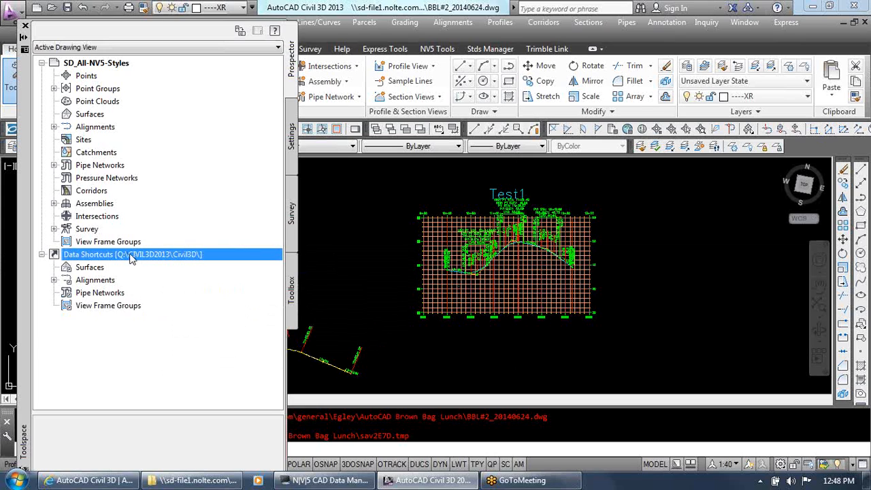
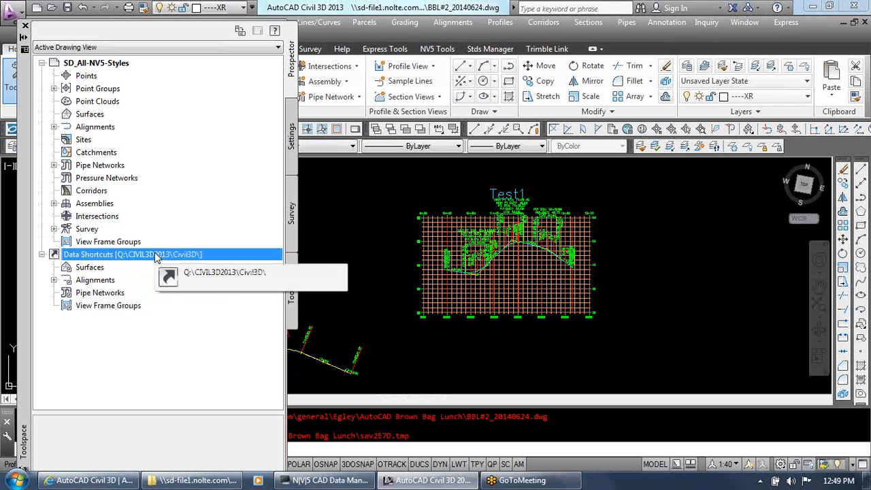
Try again to create data shortcuts from the BBL#2_20140624 drawing
{"action": "right_click", "coordinate": [155, 256]}
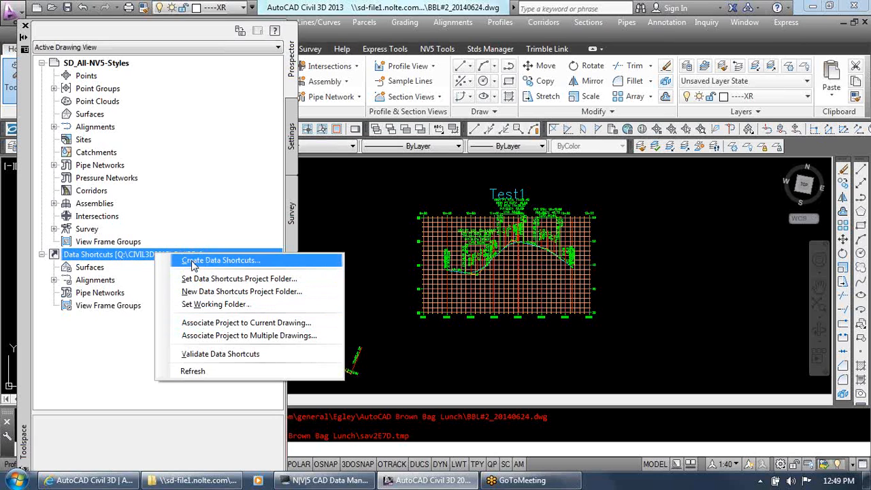
{"action": "left_click", "coordinate": [245, 264]}
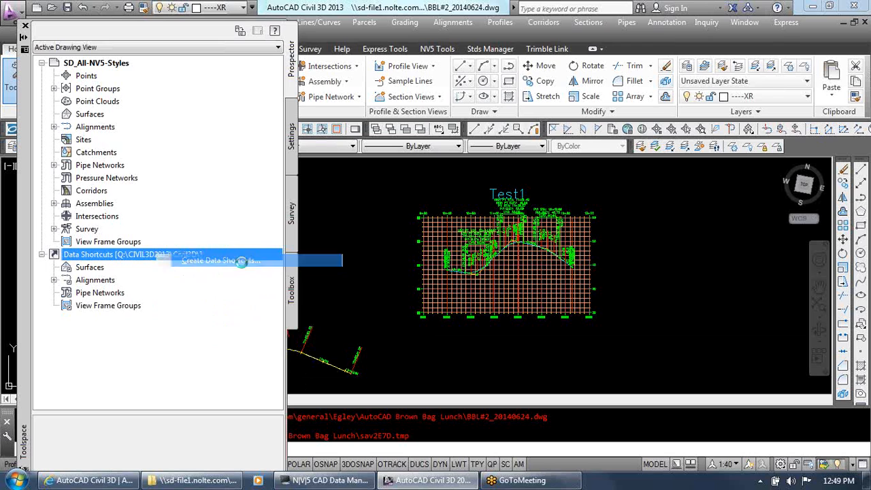
{"action": "left_click", "coordinate": [526, 272]}
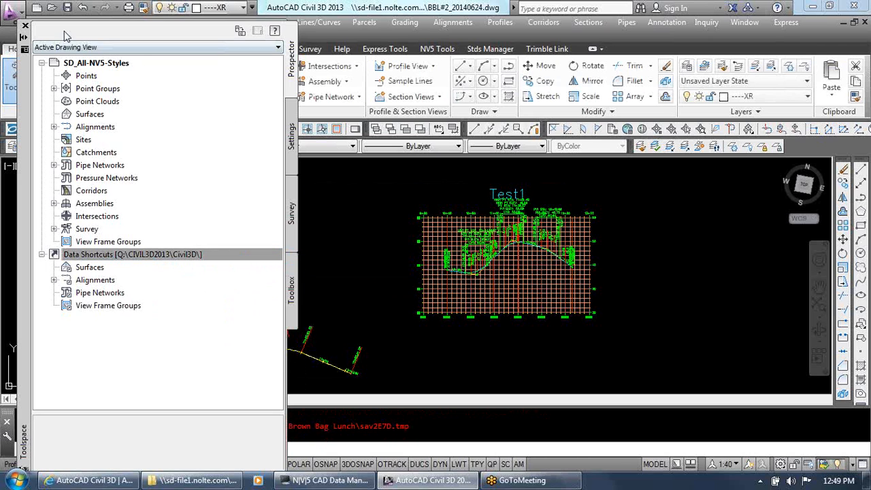
Create data shortcuts for the Test1 centerline alignment and its Test 1 profile by including all alignments
{"action": "left_click", "coordinate": [205, 255]}
{"action": "right_click", "coordinate": [205, 256]}
{"action": "left_click", "coordinate": [245, 264]}
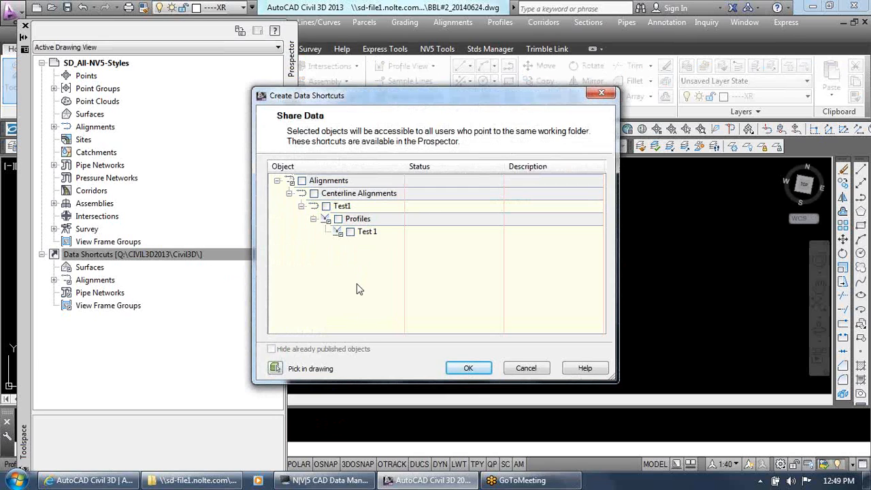
{"action": "left_click", "coordinate": [302, 181]}
{"action": "left_click", "coordinate": [302, 181]}
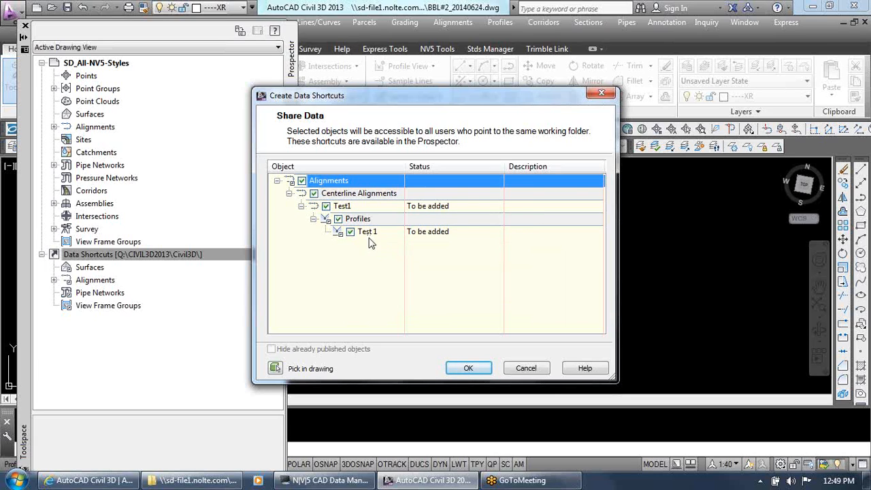
{"action": "left_click", "coordinate": [468, 368]}
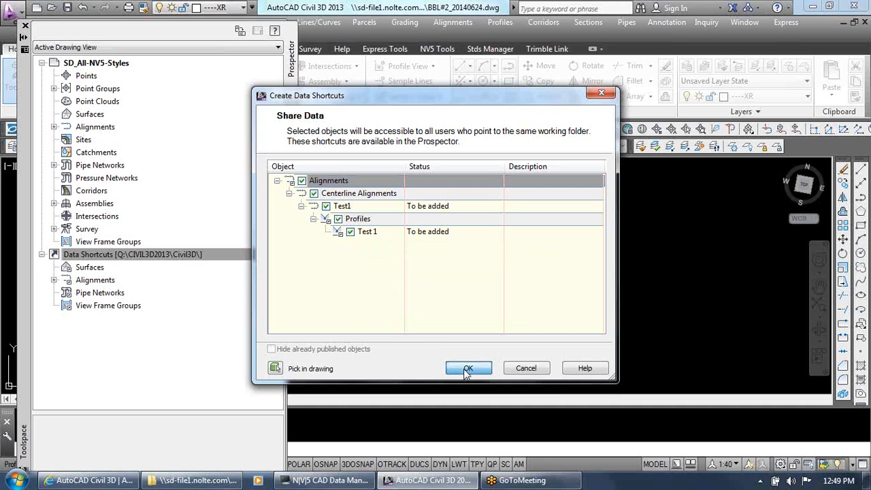
Expand the shortcut alignments down to the Test1 centerline alignment's profiles and view the Test 1 profile's source
{"action": "left_click", "coordinate": [54, 280]}
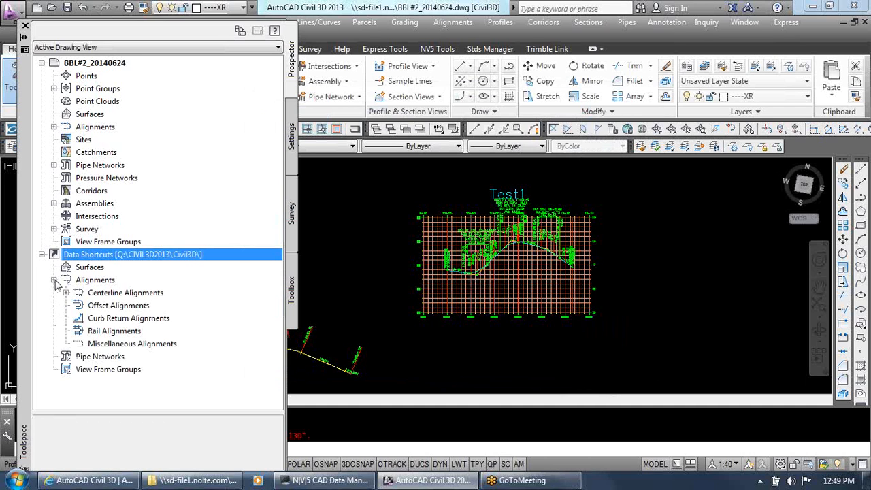
{"action": "left_click", "coordinate": [67, 293]}
{"action": "left_click", "coordinate": [112, 319]}
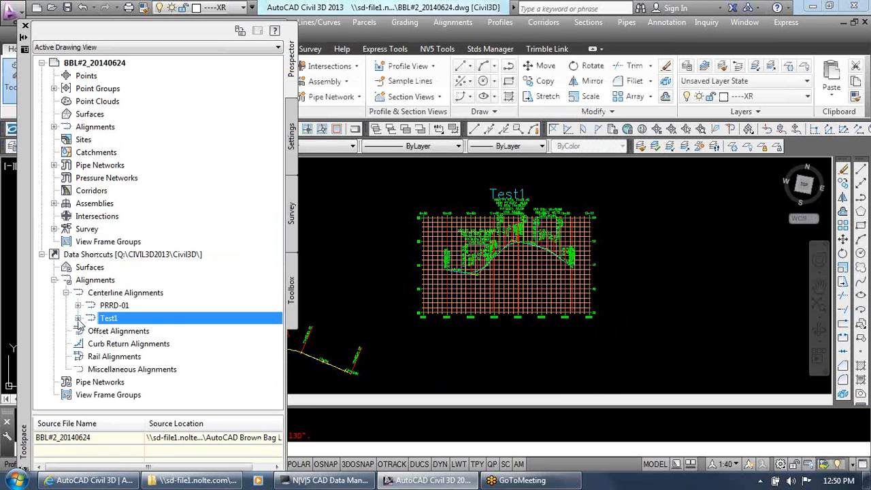
{"action": "left_click", "coordinate": [78, 318]}
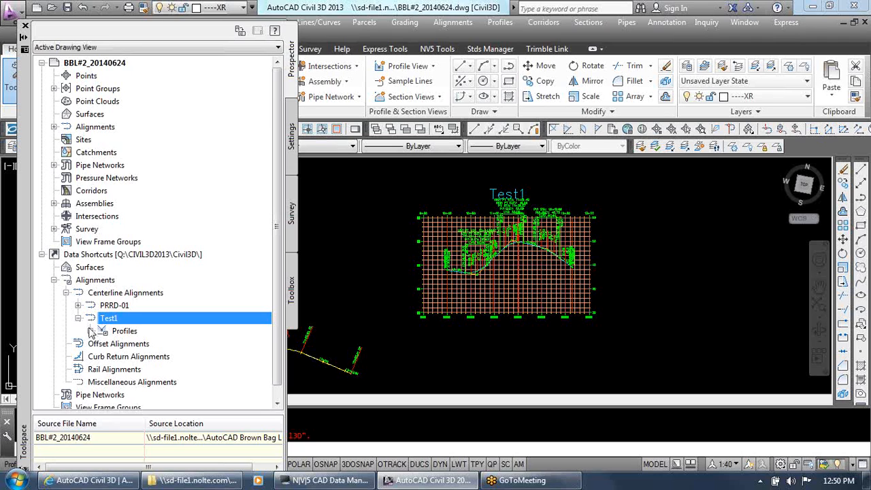
{"action": "left_click", "coordinate": [90, 332]}
{"action": "left_click", "coordinate": [138, 344]}
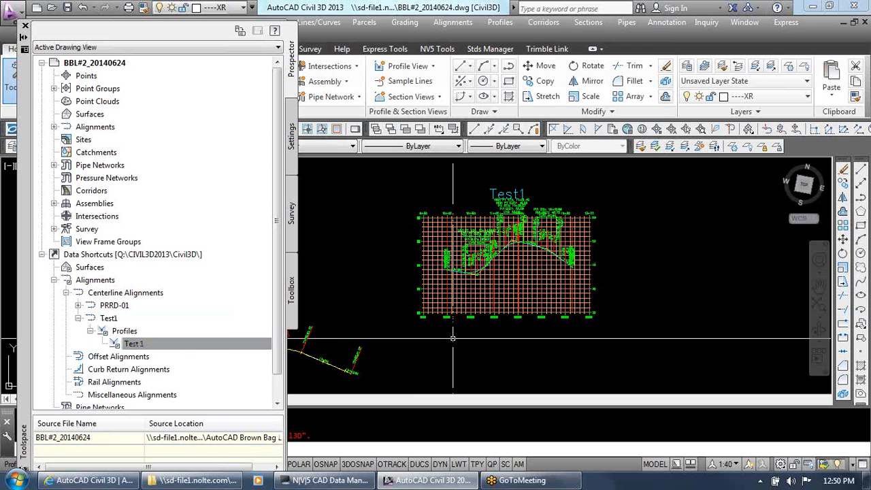
Select the Test 1 profile in the profile view, shrink the Toolspace, and display the profile's properties
{"action": "scroll", "coordinate": [467, 254], "scroll_direction": "up", "scroll_amount": 2}
{"action": "scroll", "coordinate": [473, 283], "scroll_direction": "up", "scroll_amount": 4}
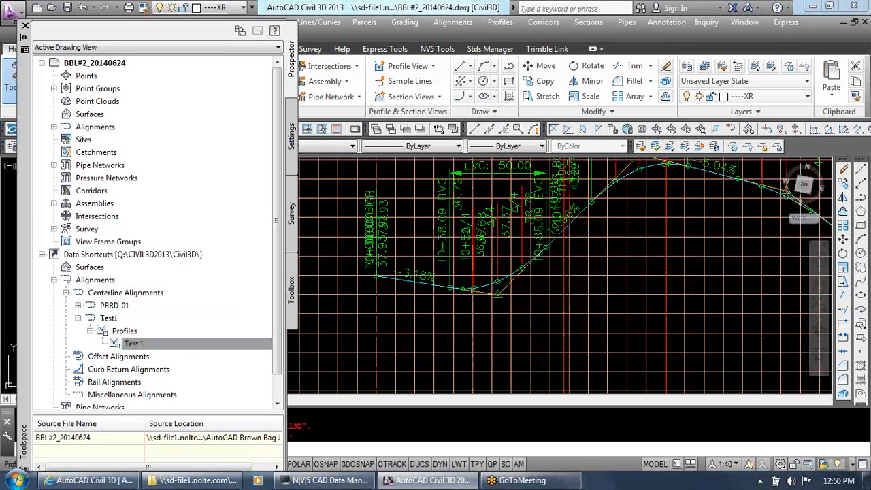
{"action": "left_click", "coordinate": [480, 287]}
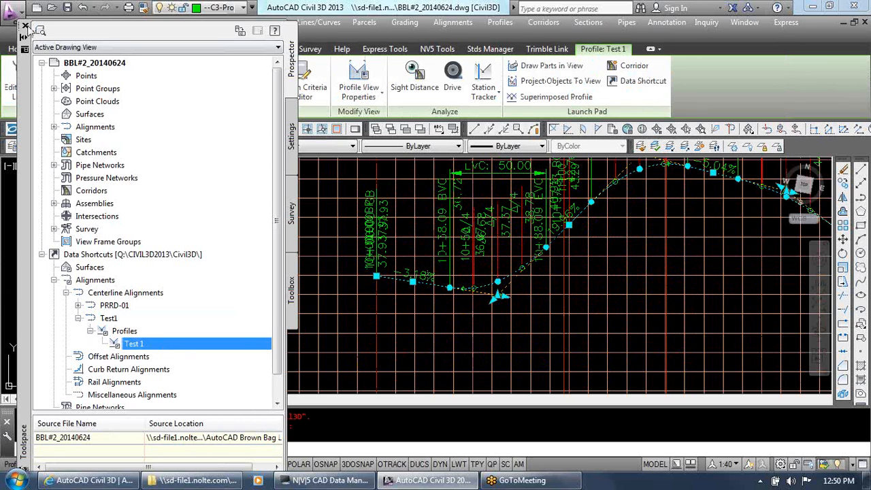
{"action": "left_click_drag", "start_coordinate": [58, 21], "coordinate": [58, 311]}
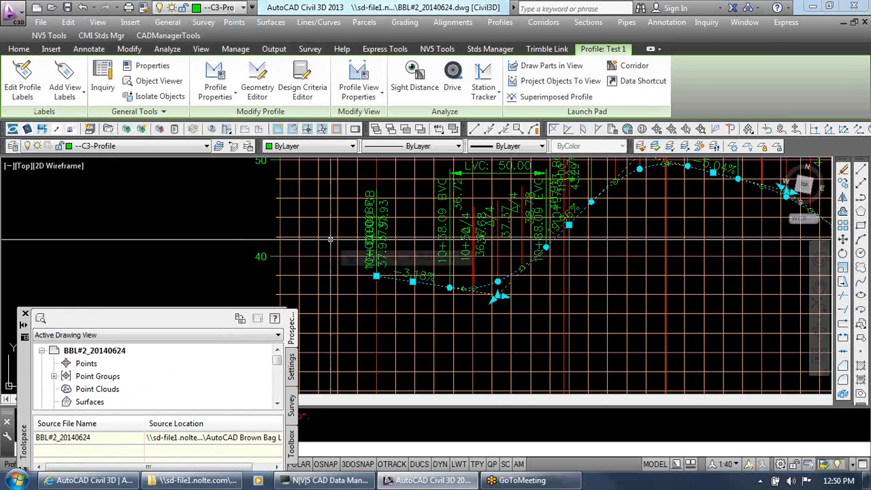
{"action": "key", "text": "ctrl+1"}
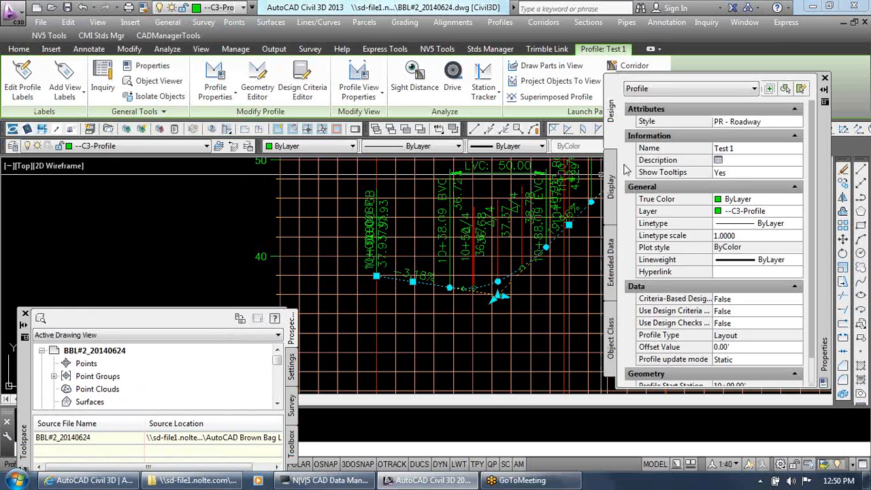
Rename the selected profile to CL FS and clear the selection
{"action": "left_click", "coordinate": [746, 149]}
{"action": "left_click", "coordinate": [752, 149]}
{"action": "left_click_drag", "start_coordinate": [752, 150], "coordinate": [685, 147]}
{"action": "left_click", "coordinate": [754, 152]}
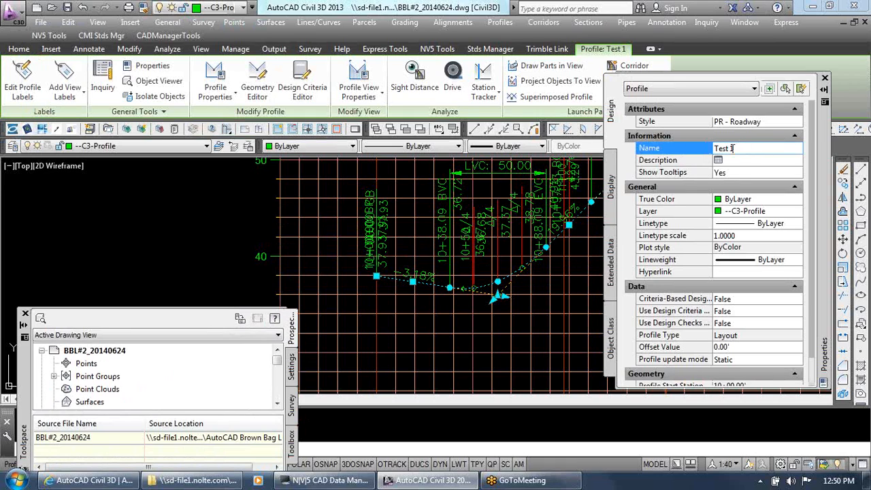
{"action": "type", "text": "FG"}
{"action": "key", "text": "Tab"}
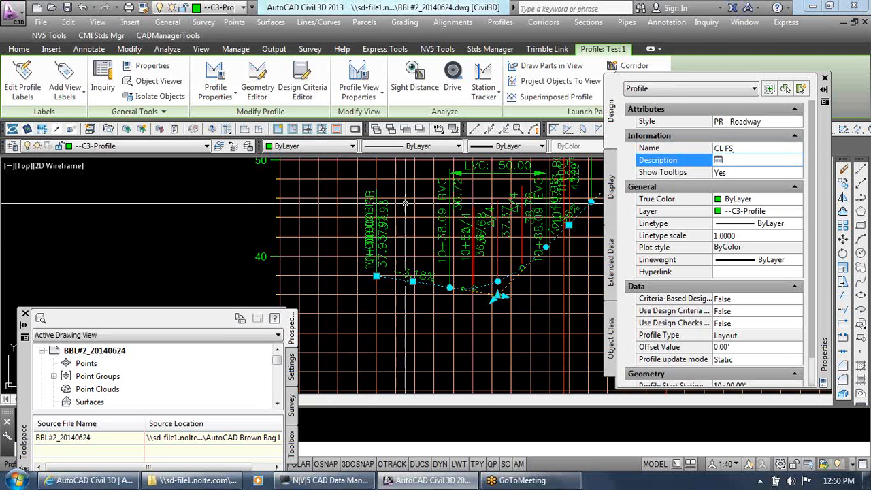
{"action": "key", "text": "Escape"}
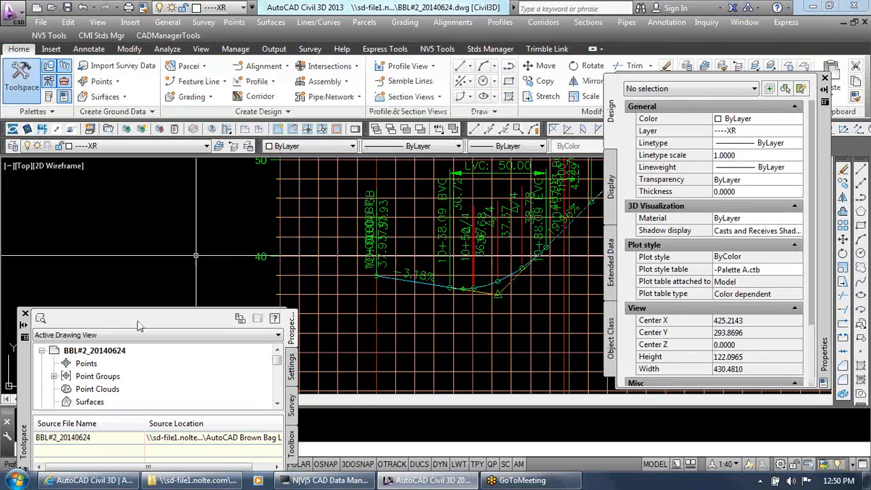
Enlarge the Toolspace again and refresh the Data Shortcuts collection
{"action": "left_click_drag", "start_coordinate": [144, 307], "coordinate": [144, 142]}
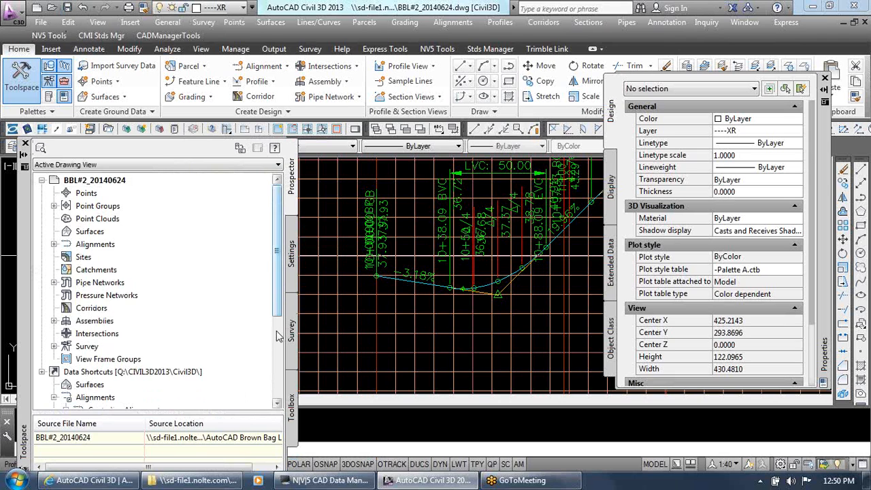
{"action": "left_click_drag", "start_coordinate": [277, 279], "coordinate": [283, 362]}
{"action": "right_click", "coordinate": [146, 233]}
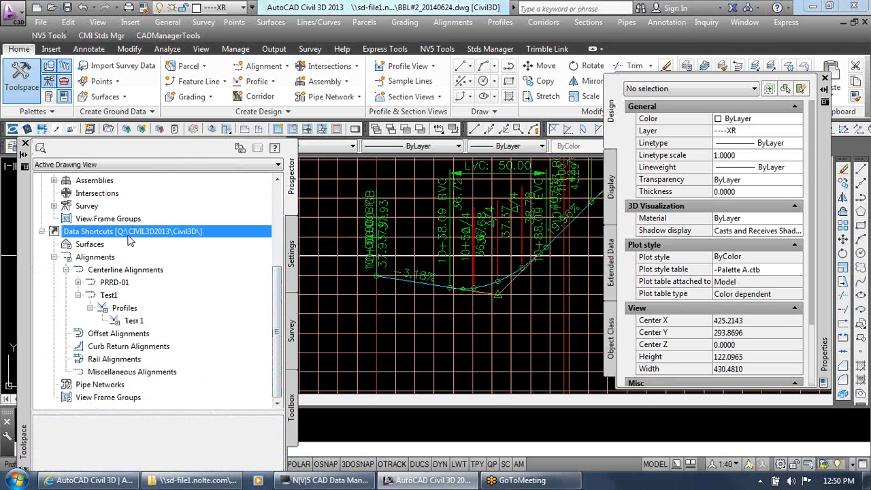
{"action": "left_click", "coordinate": [190, 348]}
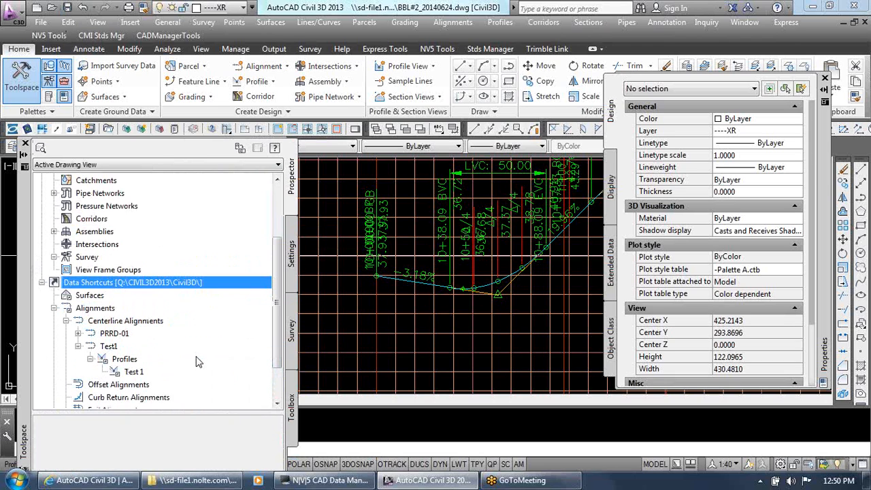
{"action": "left_click", "coordinate": [144, 371]}
{"action": "left_click", "coordinate": [147, 282]}
{"action": "right_click", "coordinate": [147, 284]}
{"action": "left_click", "coordinate": [191, 396]}
Validate the data shortcuts, update the Test 1 profile shortcut to its current name CL FS, and select it
{"action": "right_click", "coordinate": [151, 287]}
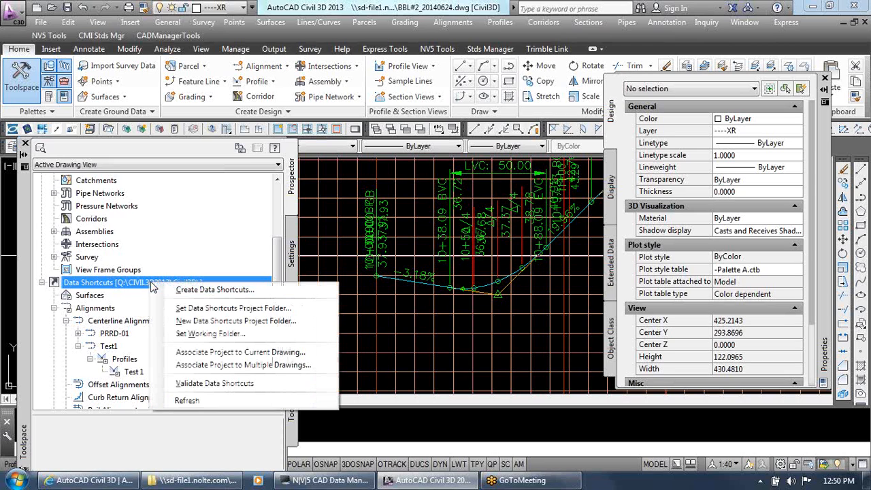
{"action": "left_click", "coordinate": [231, 385]}
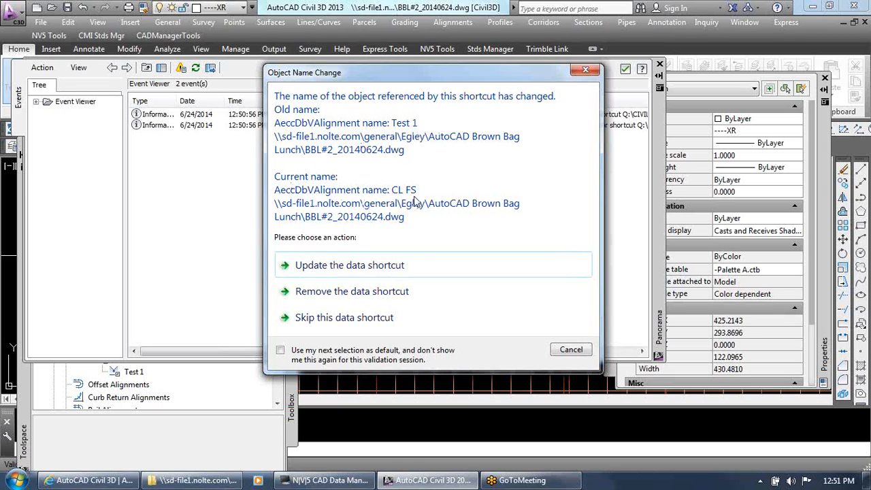
{"action": "left_click", "coordinate": [406, 273]}
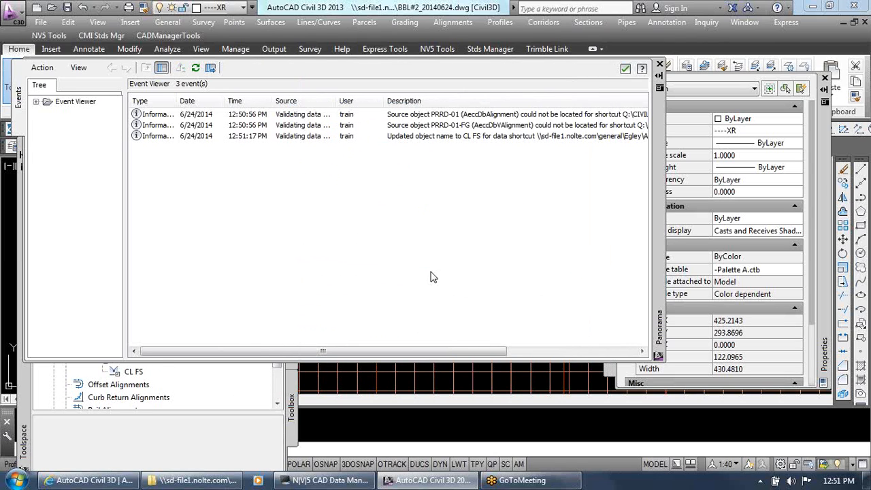
{"action": "left_click", "coordinate": [626, 68]}
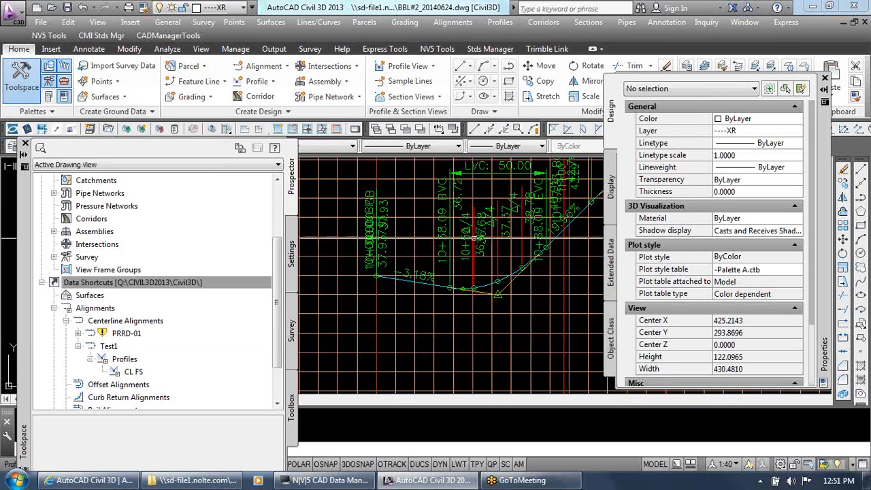
{"action": "left_click", "coordinate": [133, 372]}
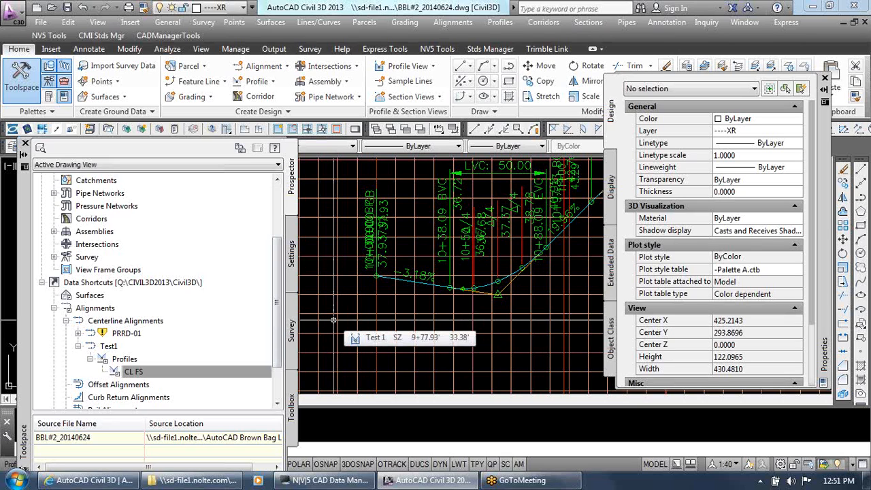
Try to repair the broken PRRD-01 alignment shortcut, then cancel choosing a source drawing
{"action": "left_click", "coordinate": [151, 287]}
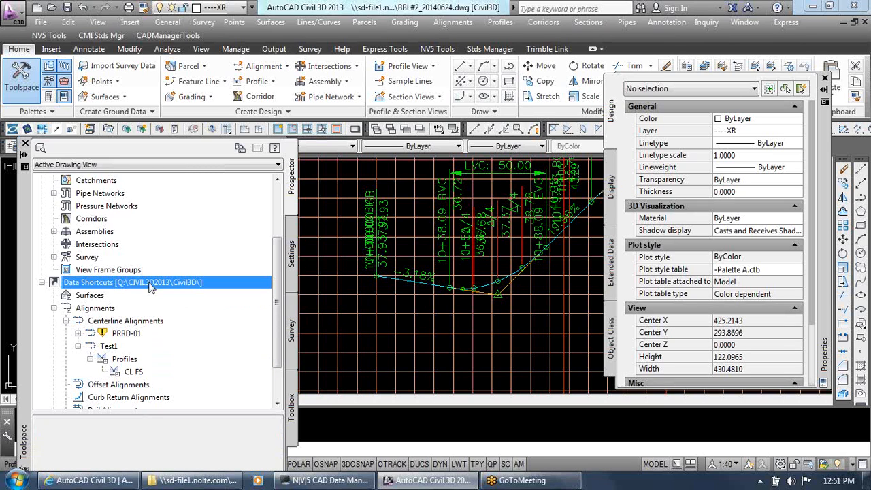
{"action": "right_click", "coordinate": [151, 287]}
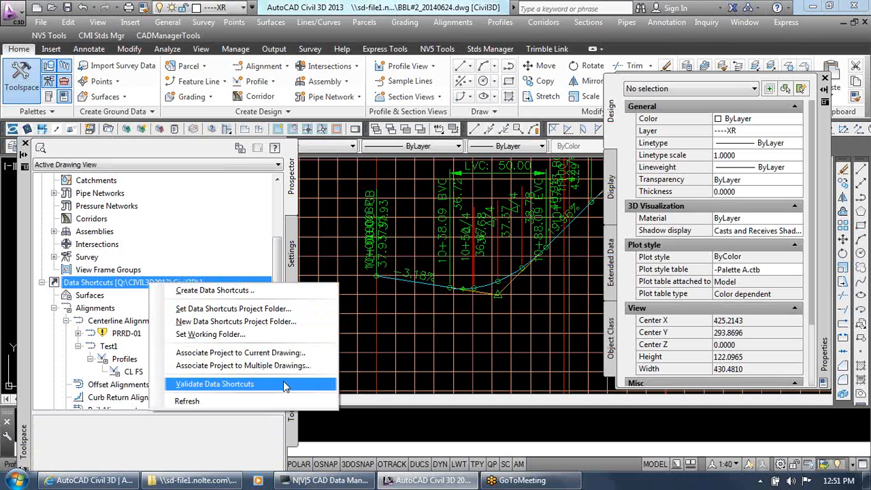
{"action": "left_click", "coordinate": [134, 336]}
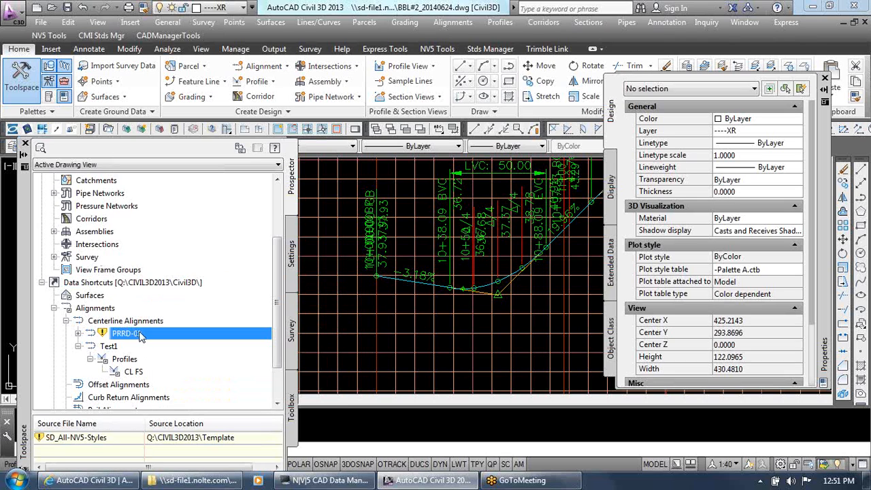
{"action": "right_click", "coordinate": [140, 337]}
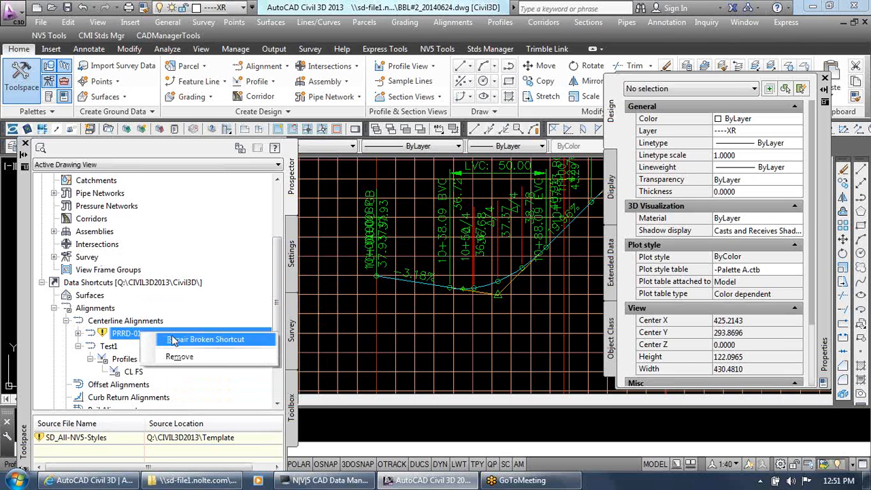
{"action": "left_click", "coordinate": [122, 334]}
{"action": "right_click", "coordinate": [122, 334]}
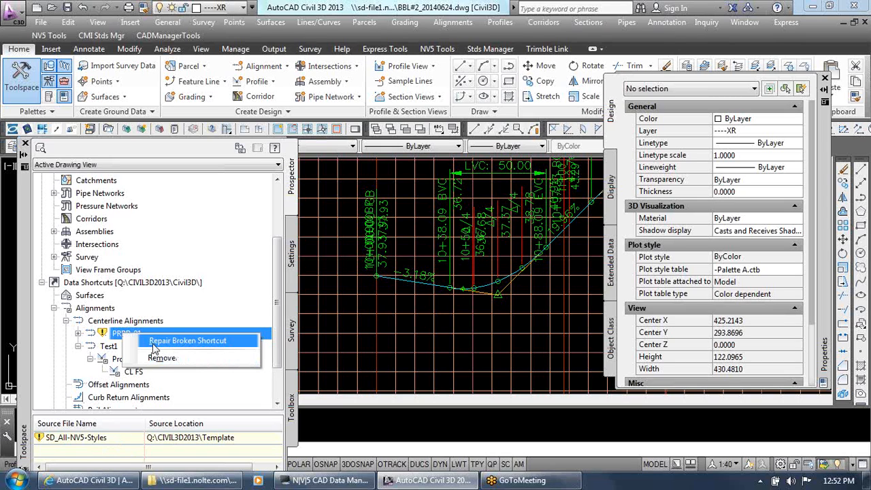
{"action": "left_click", "coordinate": [205, 345]}
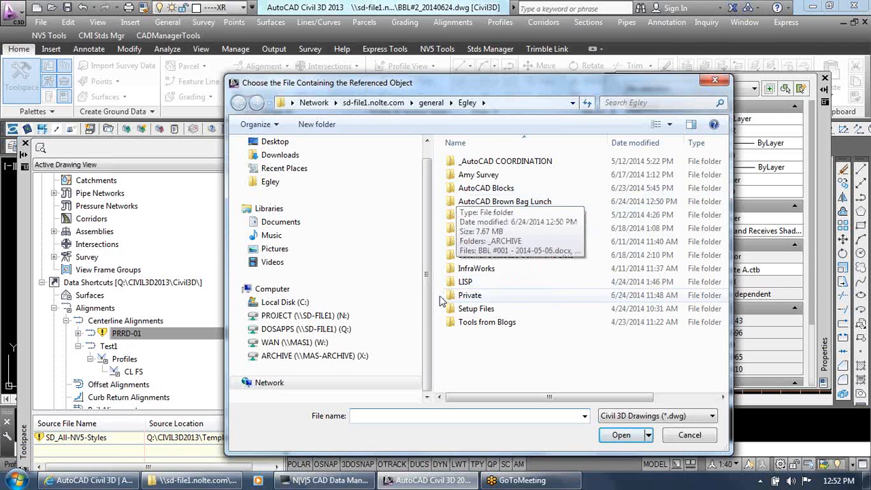
{"action": "left_click", "coordinate": [714, 441]}
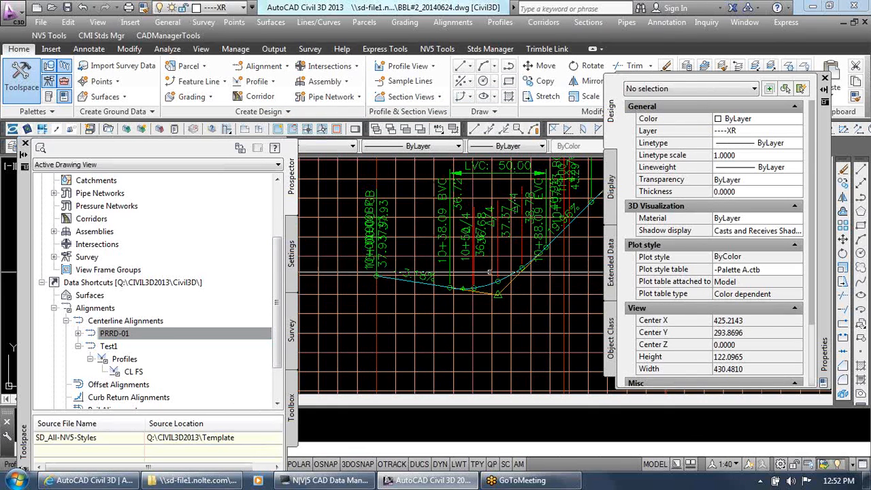
Review the remaining branches of the data shortcuts tree and close the Properties palette
{"action": "left_click", "coordinate": [229, 333]}
{"action": "left_click_drag", "start_coordinate": [277, 340], "coordinate": [276, 381]}
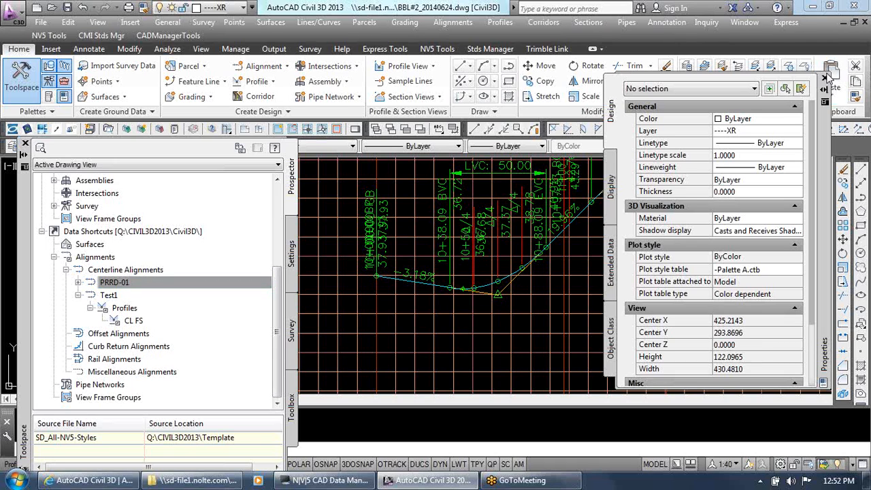
{"action": "left_click", "coordinate": [825, 80]}
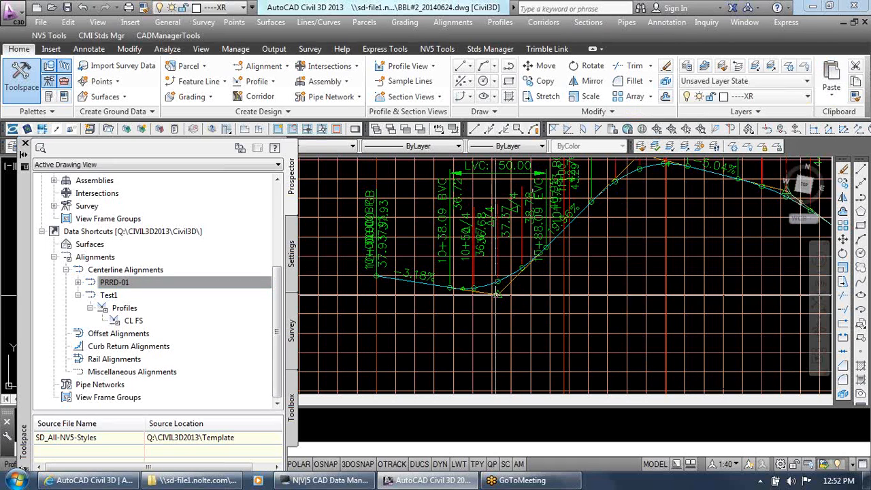
{"action": "mouse_move", "coordinate": [494, 301]}
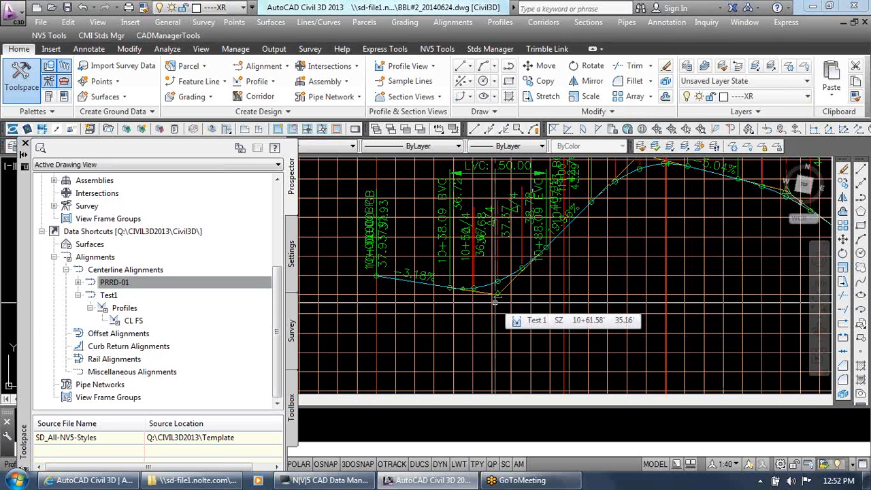
Select the PRRD-01 alignment shortcut in the data shortcuts tree and close the Toolspace
{"action": "left_click", "coordinate": [99, 284]}
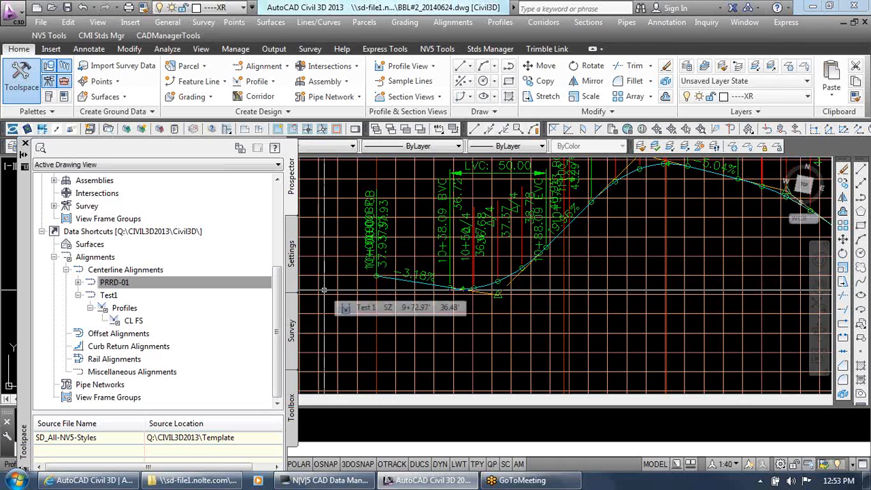
{"action": "left_click", "coordinate": [24, 145]}
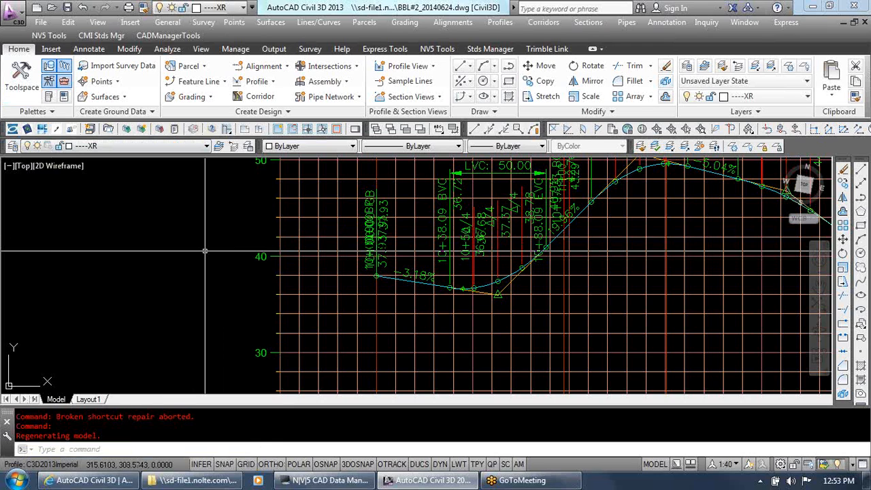
{"action": "left_click", "coordinate": [205, 251]}
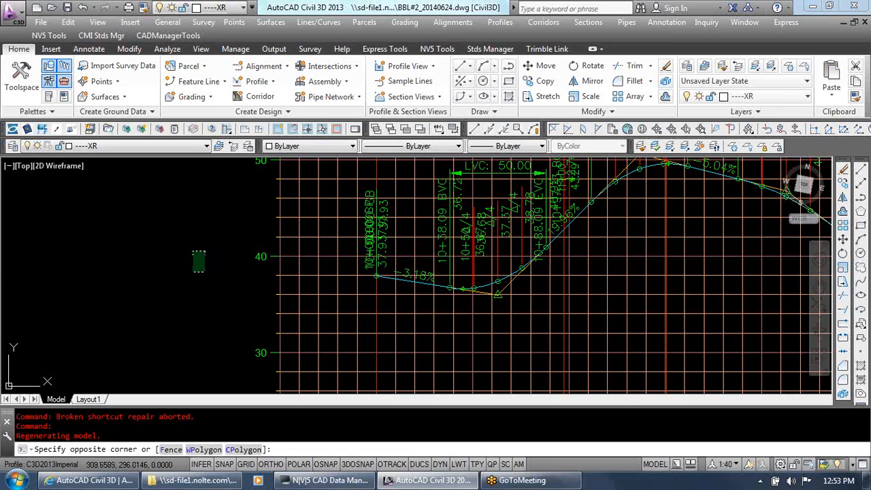
{"action": "key", "text": "Escape"}
{"action": "key", "text": "Escape"}
{"action": "key", "text": "Escape"}
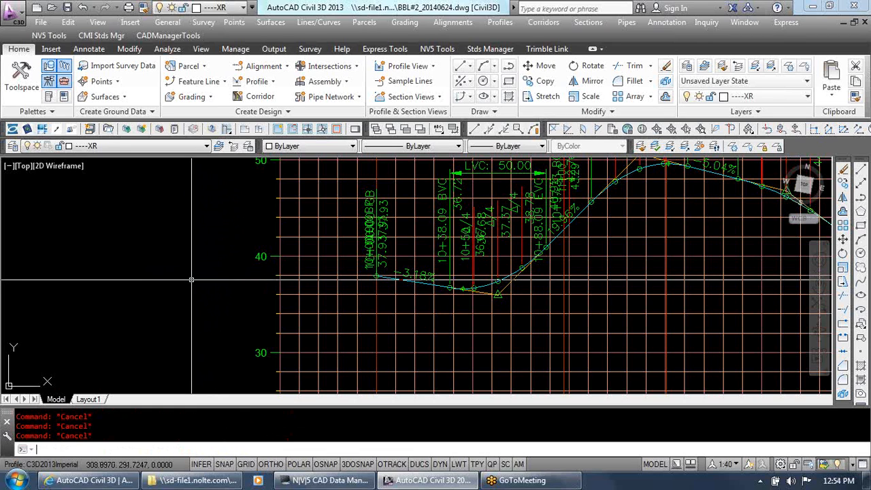
Minimize the Civil 3D window to return to the Windows desktop
{"action": "key", "text": "ctrl"}
{"action": "key", "text": "ctrl"}
{"action": "left_click", "coordinate": [815, 6]}
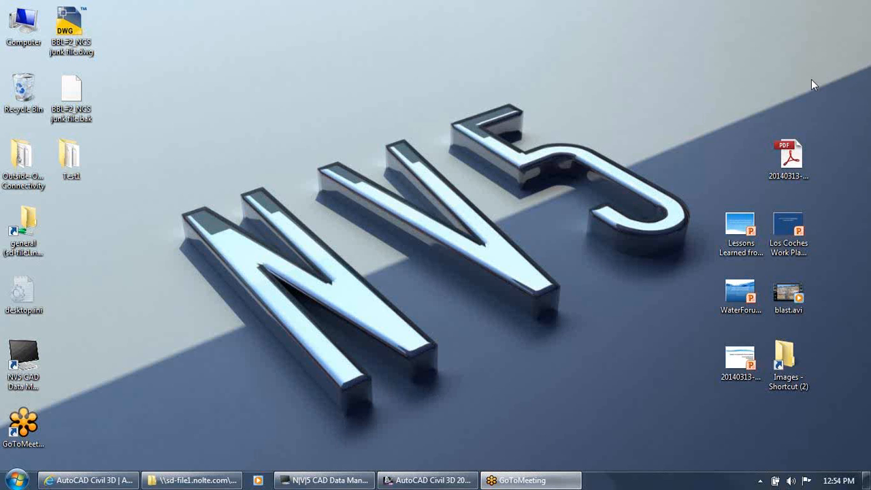